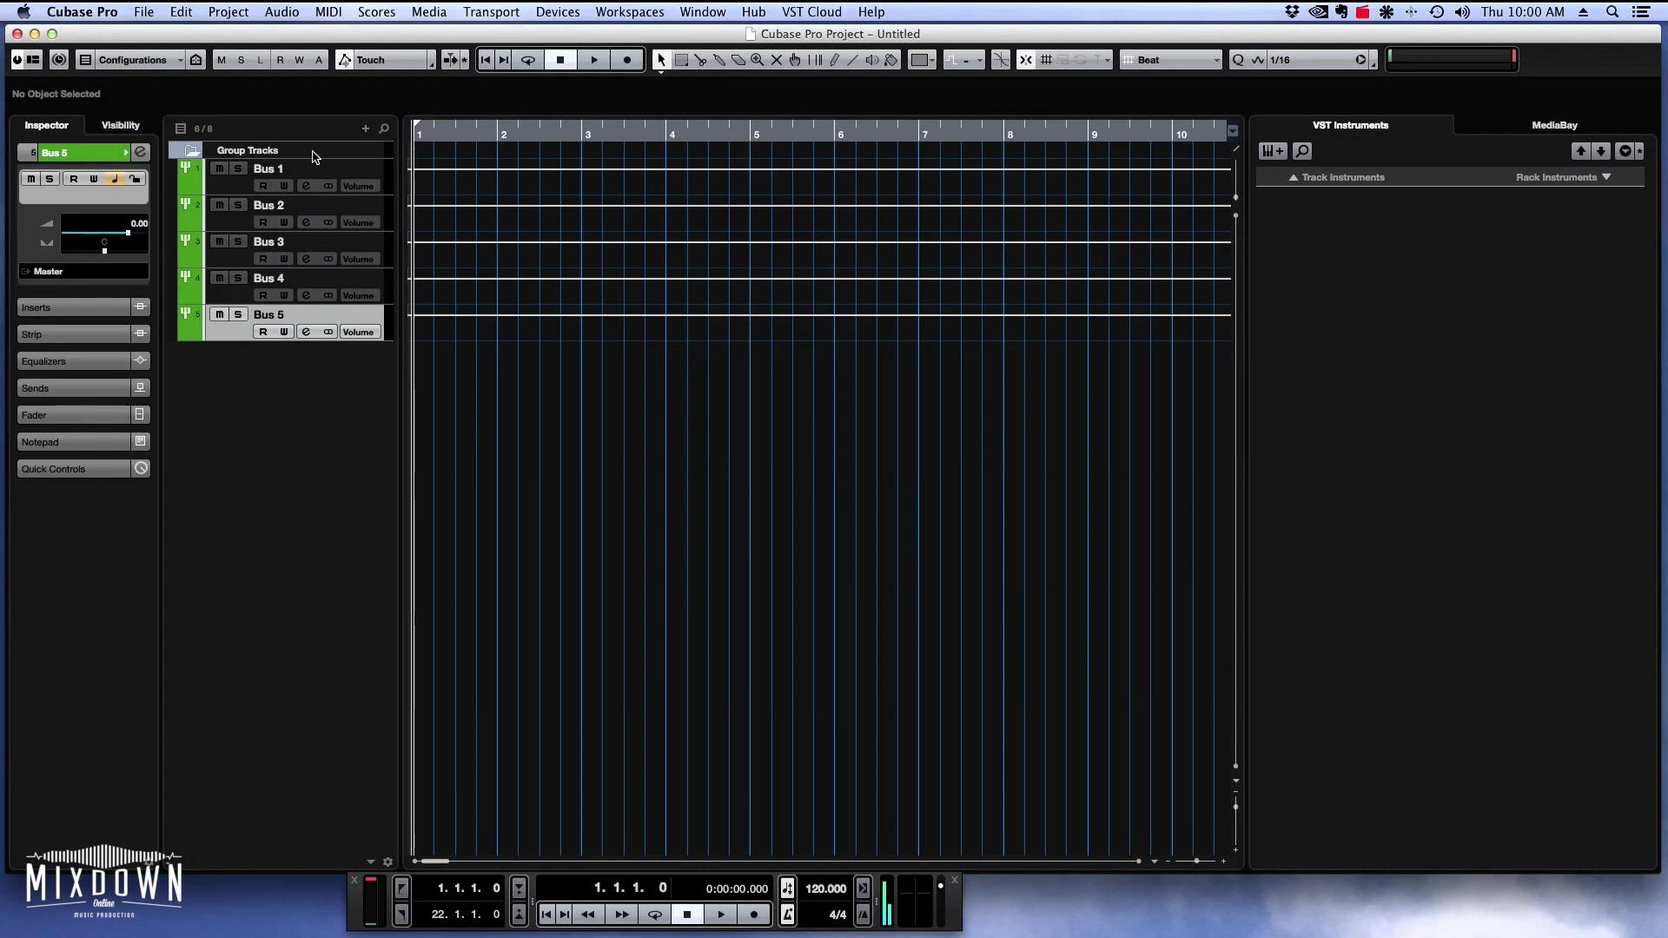
Create 4 mono audio tracks named 'Elec Guit' with output routing set to Bus 1.
{"action": "right_click", "coordinate": [329, 425]}
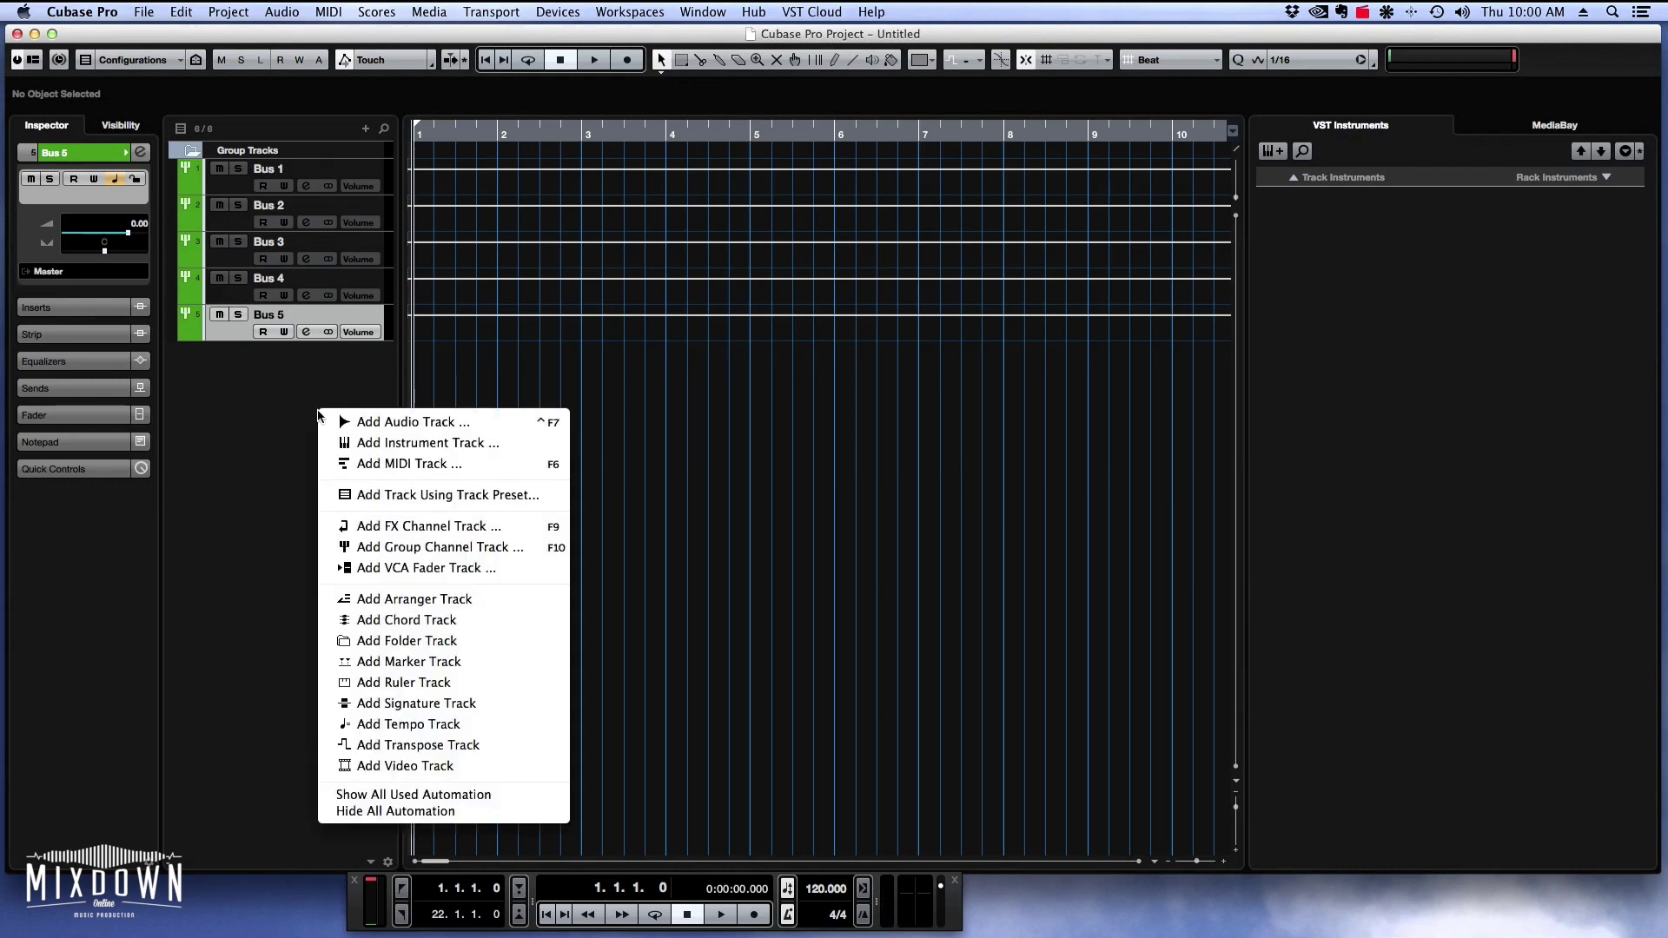
{"action": "left_click", "coordinate": [414, 425]}
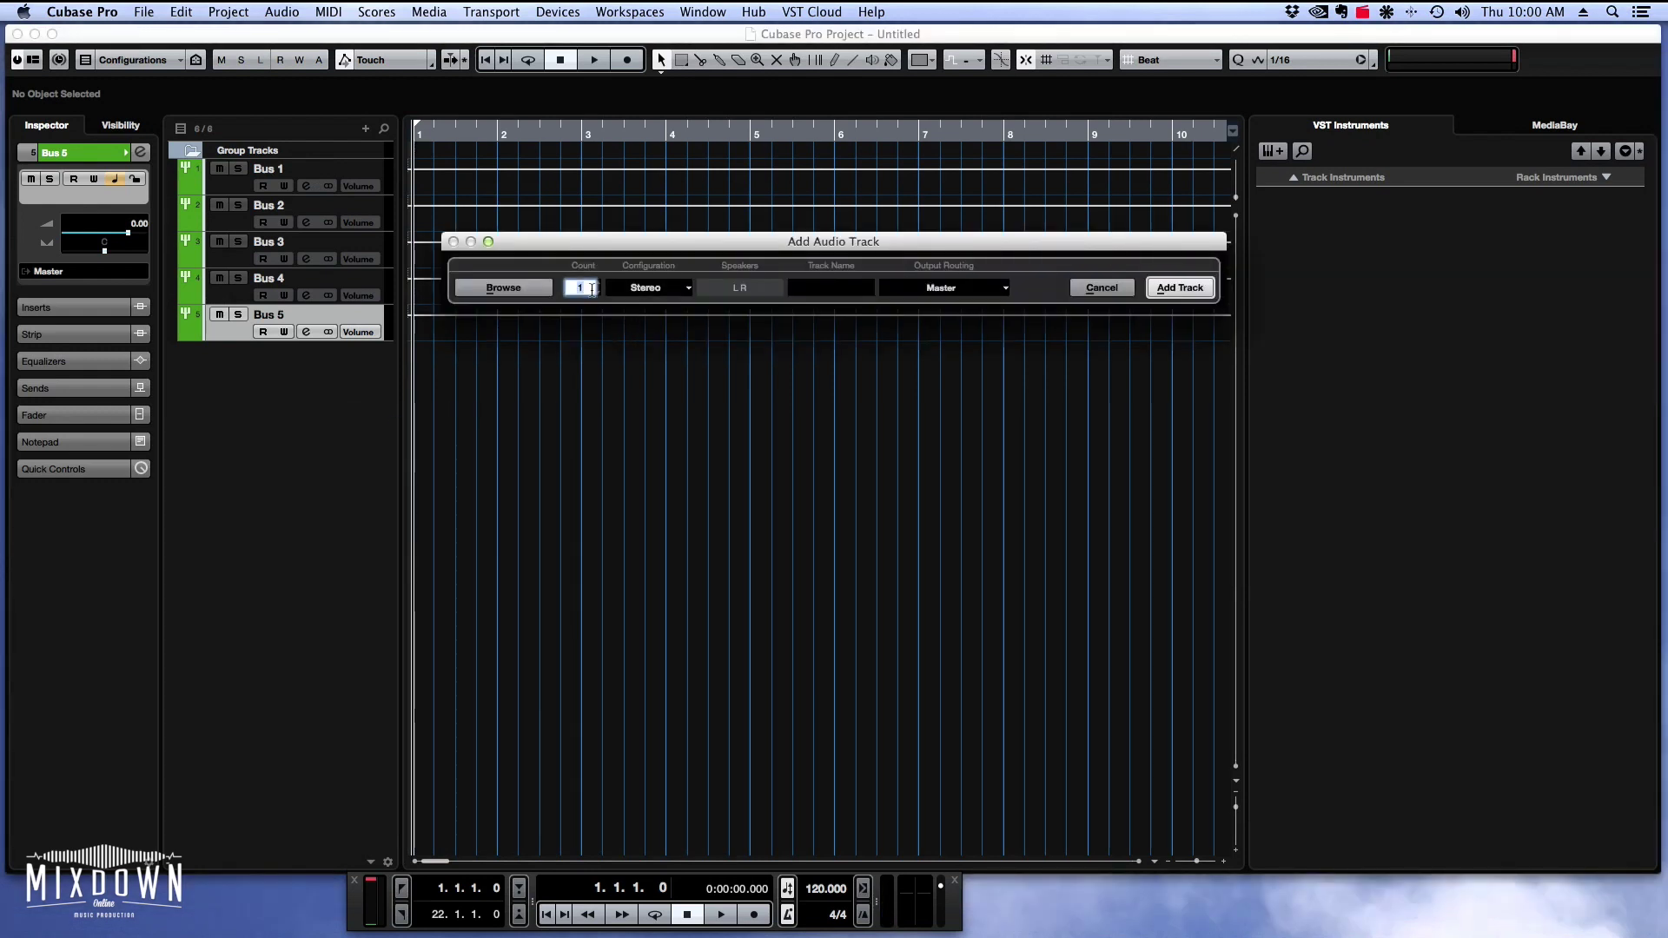
{"action": "type", "text": "4"}
{"action": "left_click", "coordinate": [629, 290]}
{"action": "left_click", "coordinate": [640, 270]}
{"action": "left_click", "coordinate": [832, 290]}
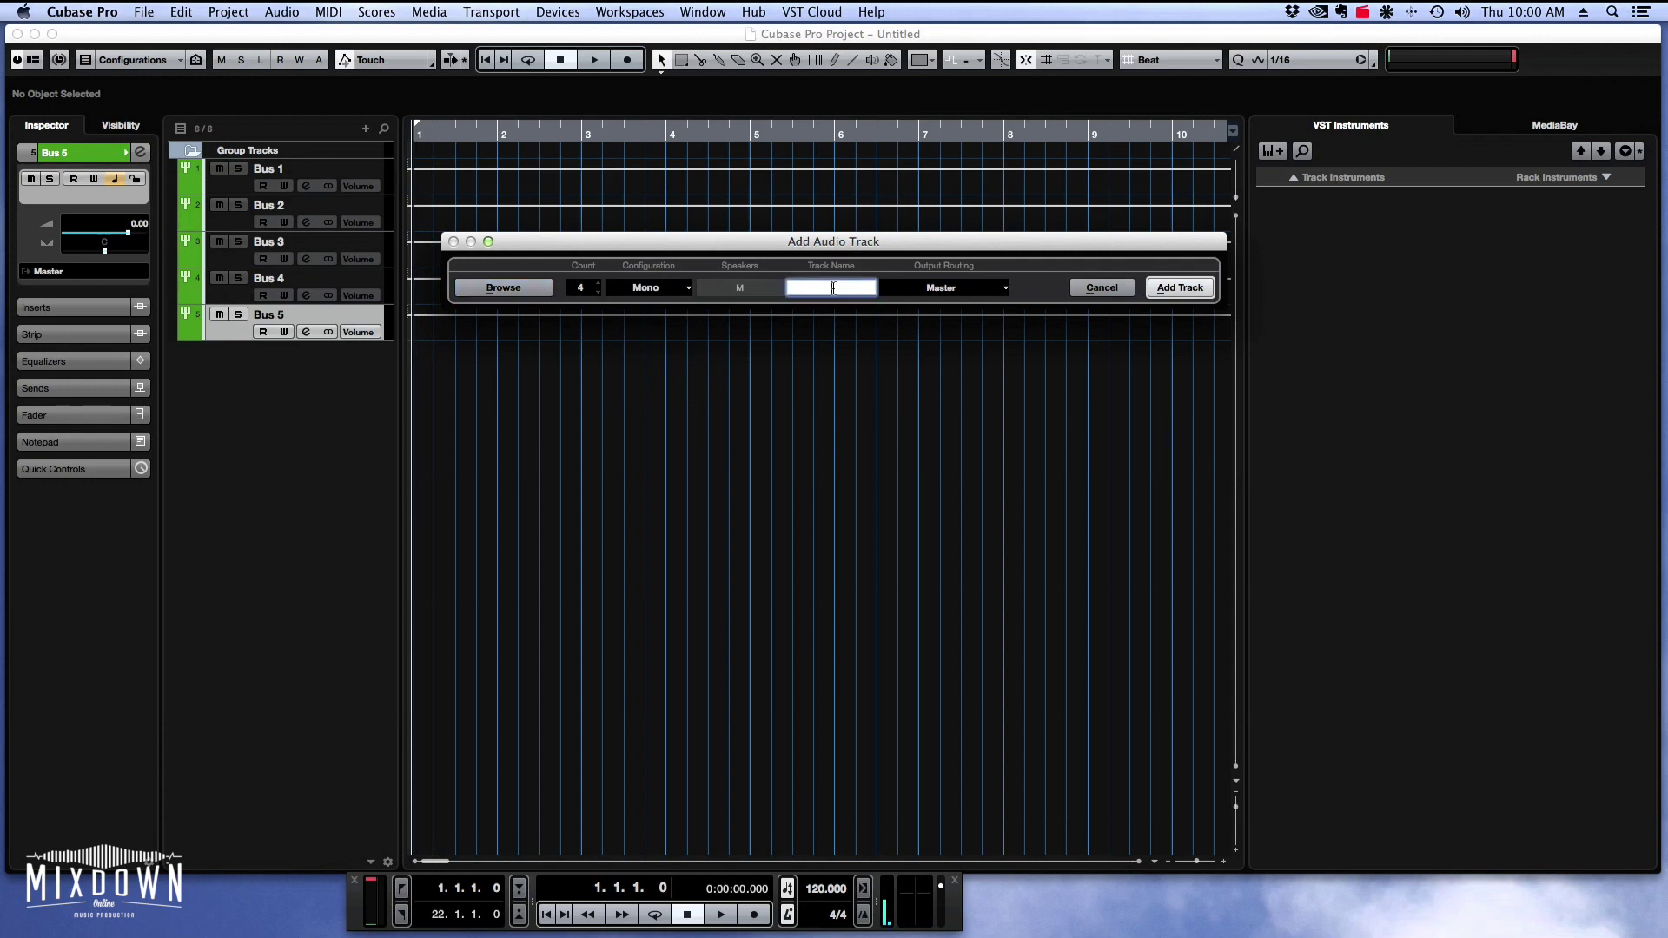
{"action": "type", "text": "Elec Guit"}
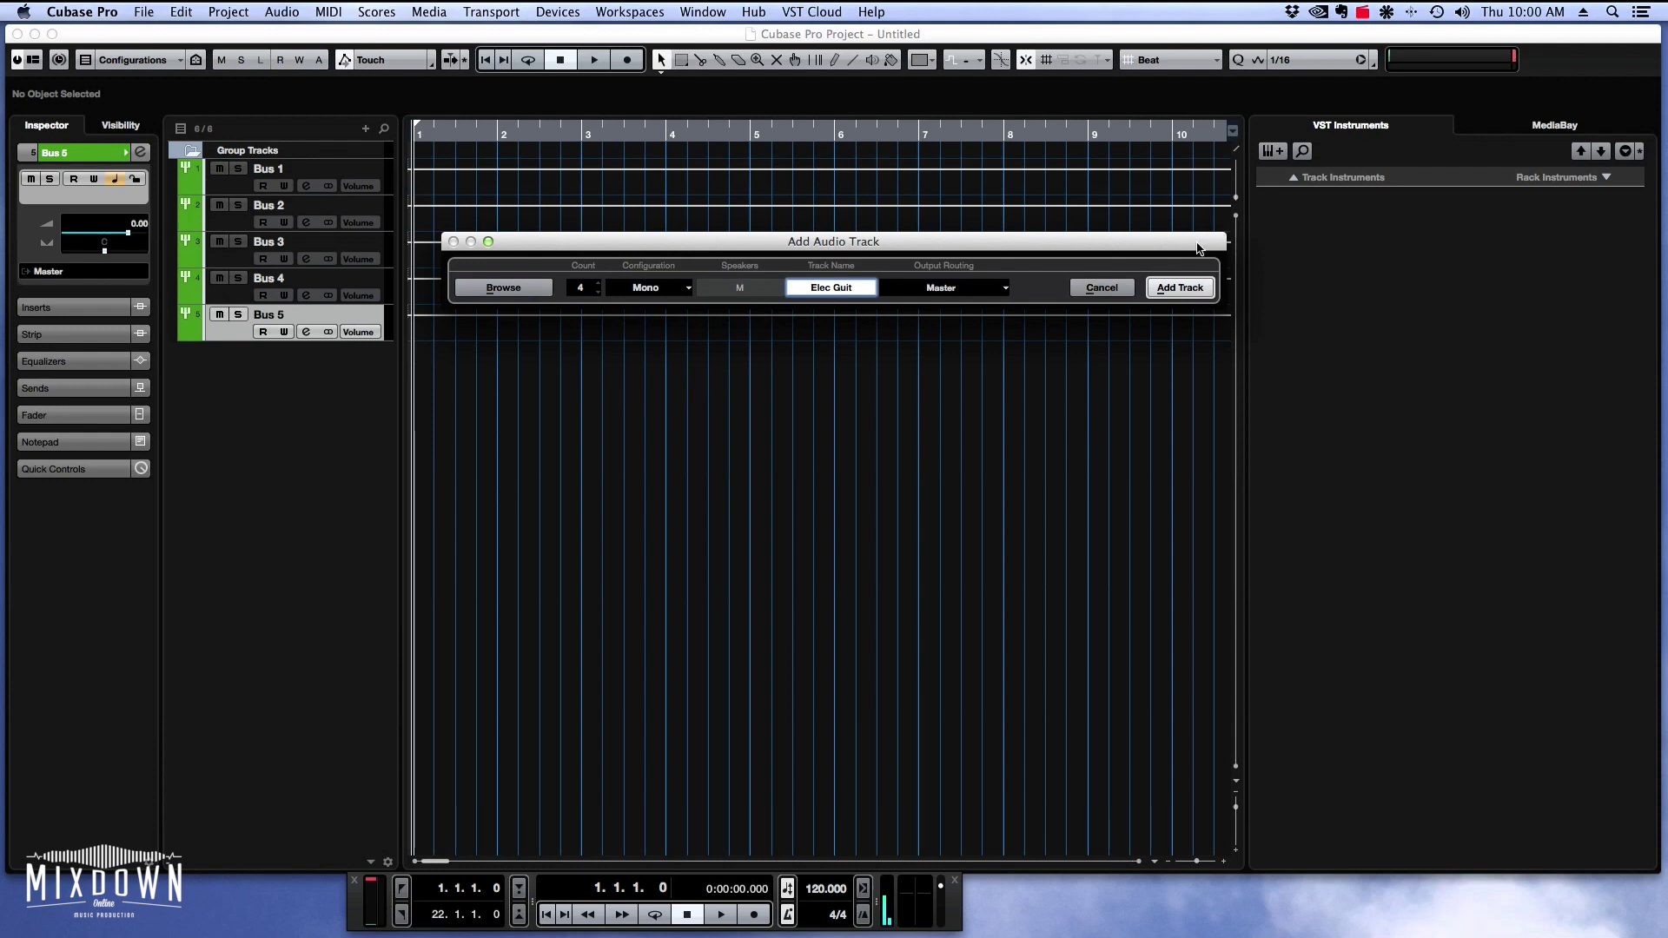
{"action": "left_click_drag", "start_coordinate": [1197, 248], "coordinate": [1195, 199]}
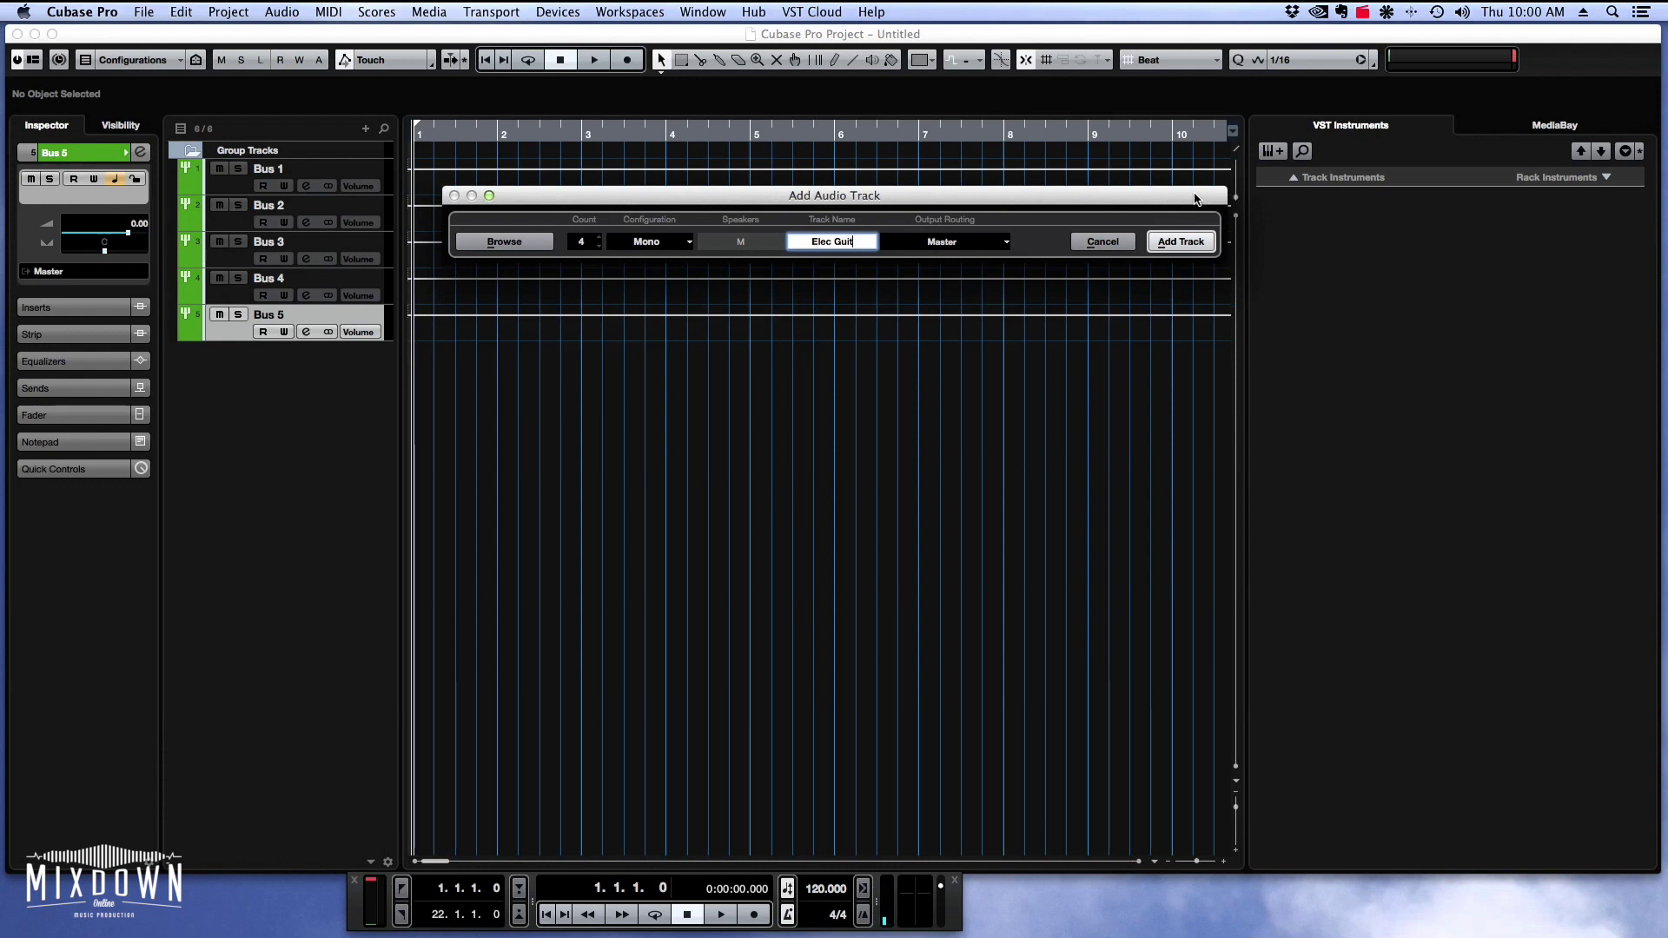
{"action": "left_click", "coordinate": [952, 242]}
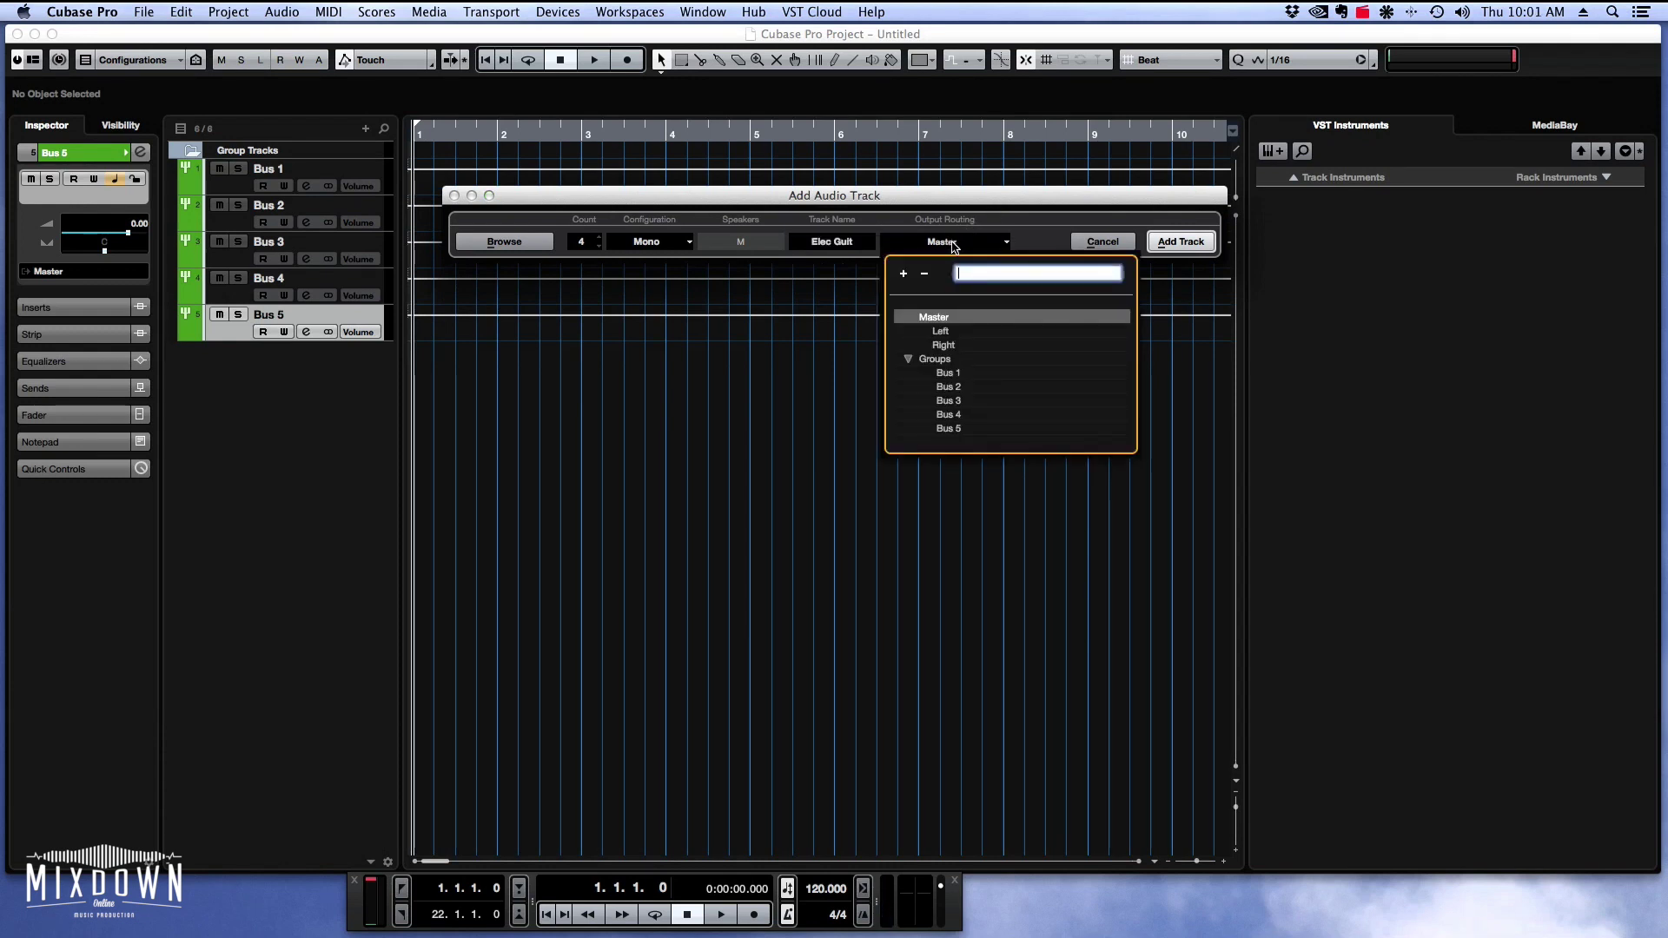
{"action": "left_click", "coordinate": [948, 373]}
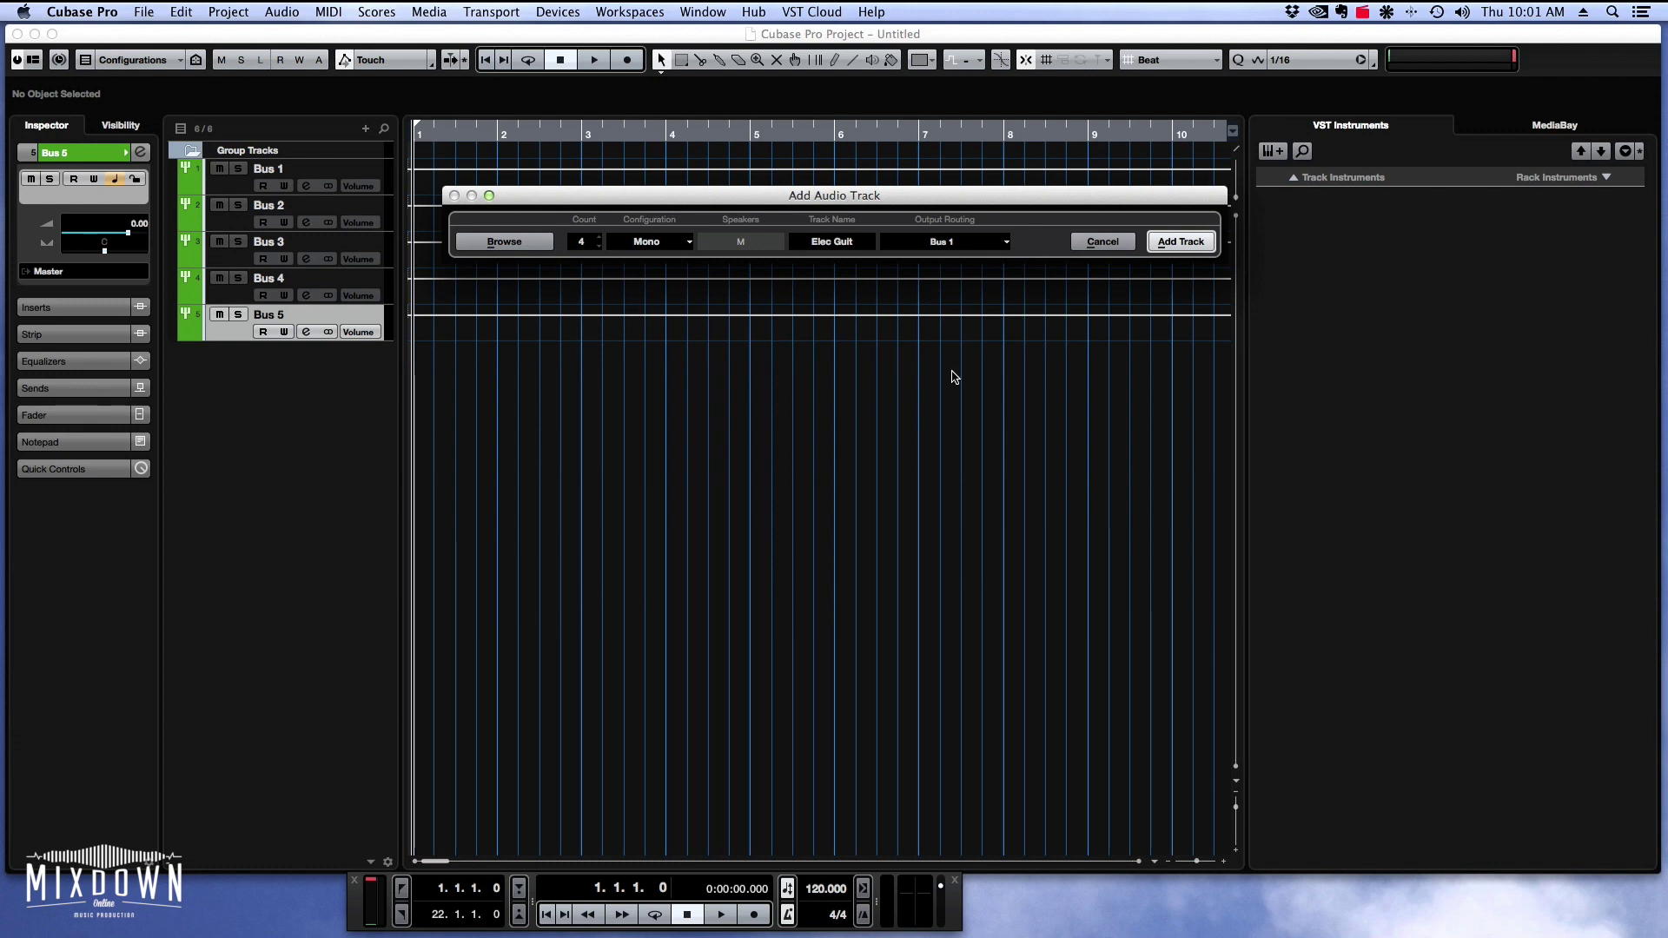
{"action": "left_click", "coordinate": [1181, 242]}
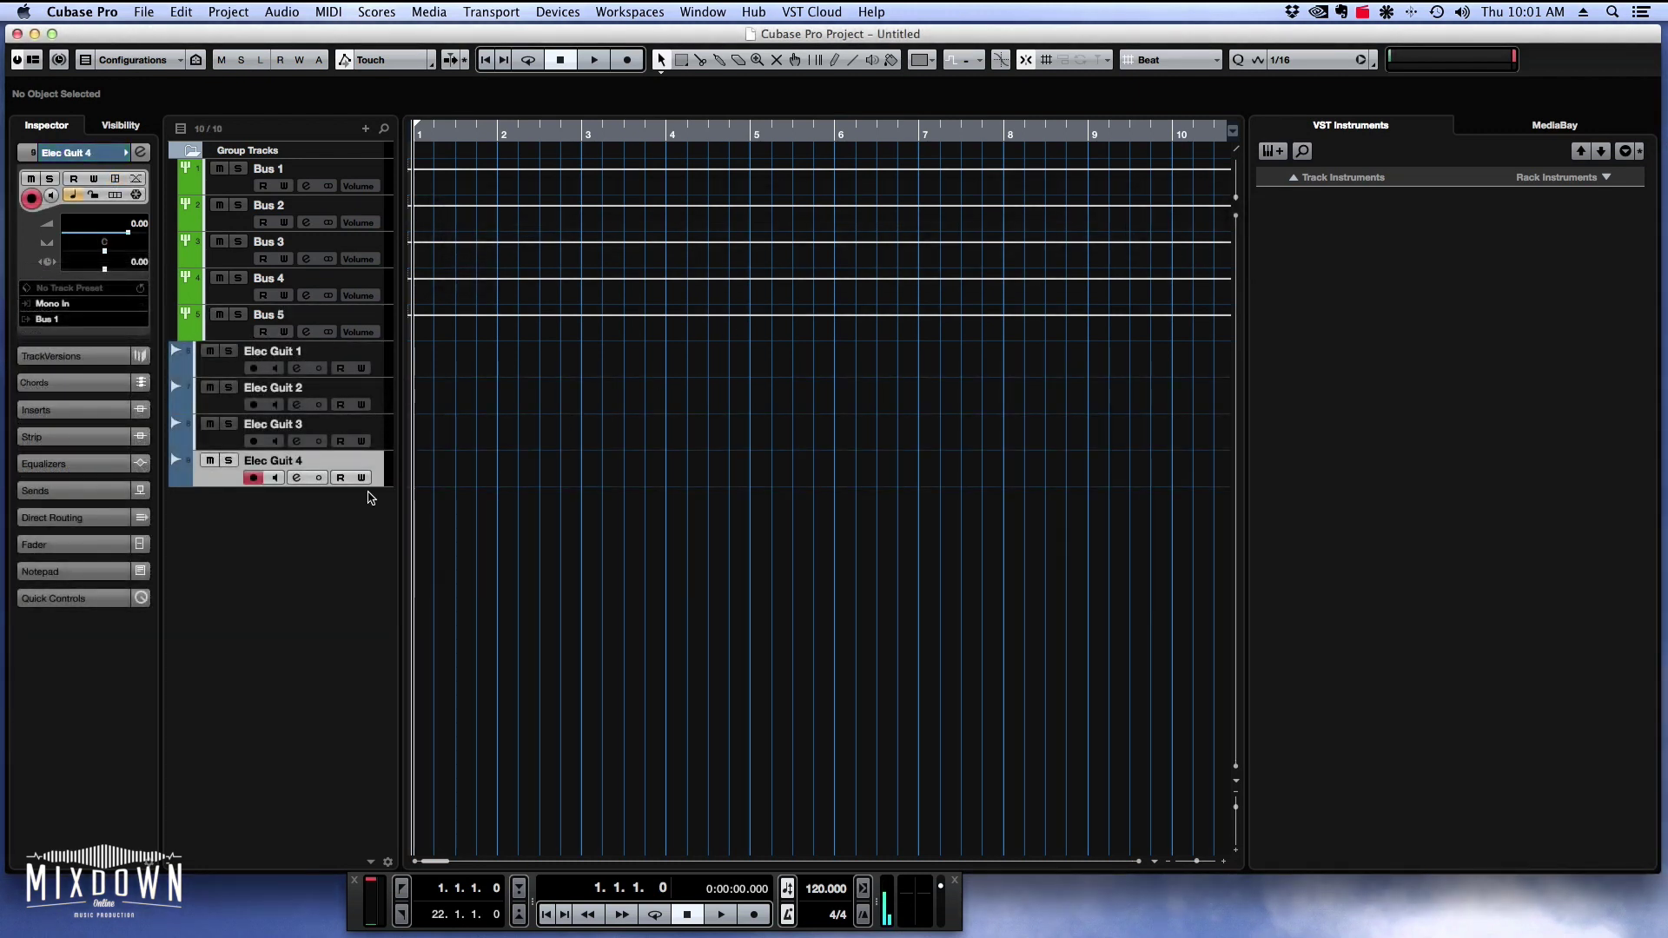
Set up 3 new FX channel tracks using the Reverb > REVelation effect.
{"action": "right_click", "coordinate": [343, 528]}
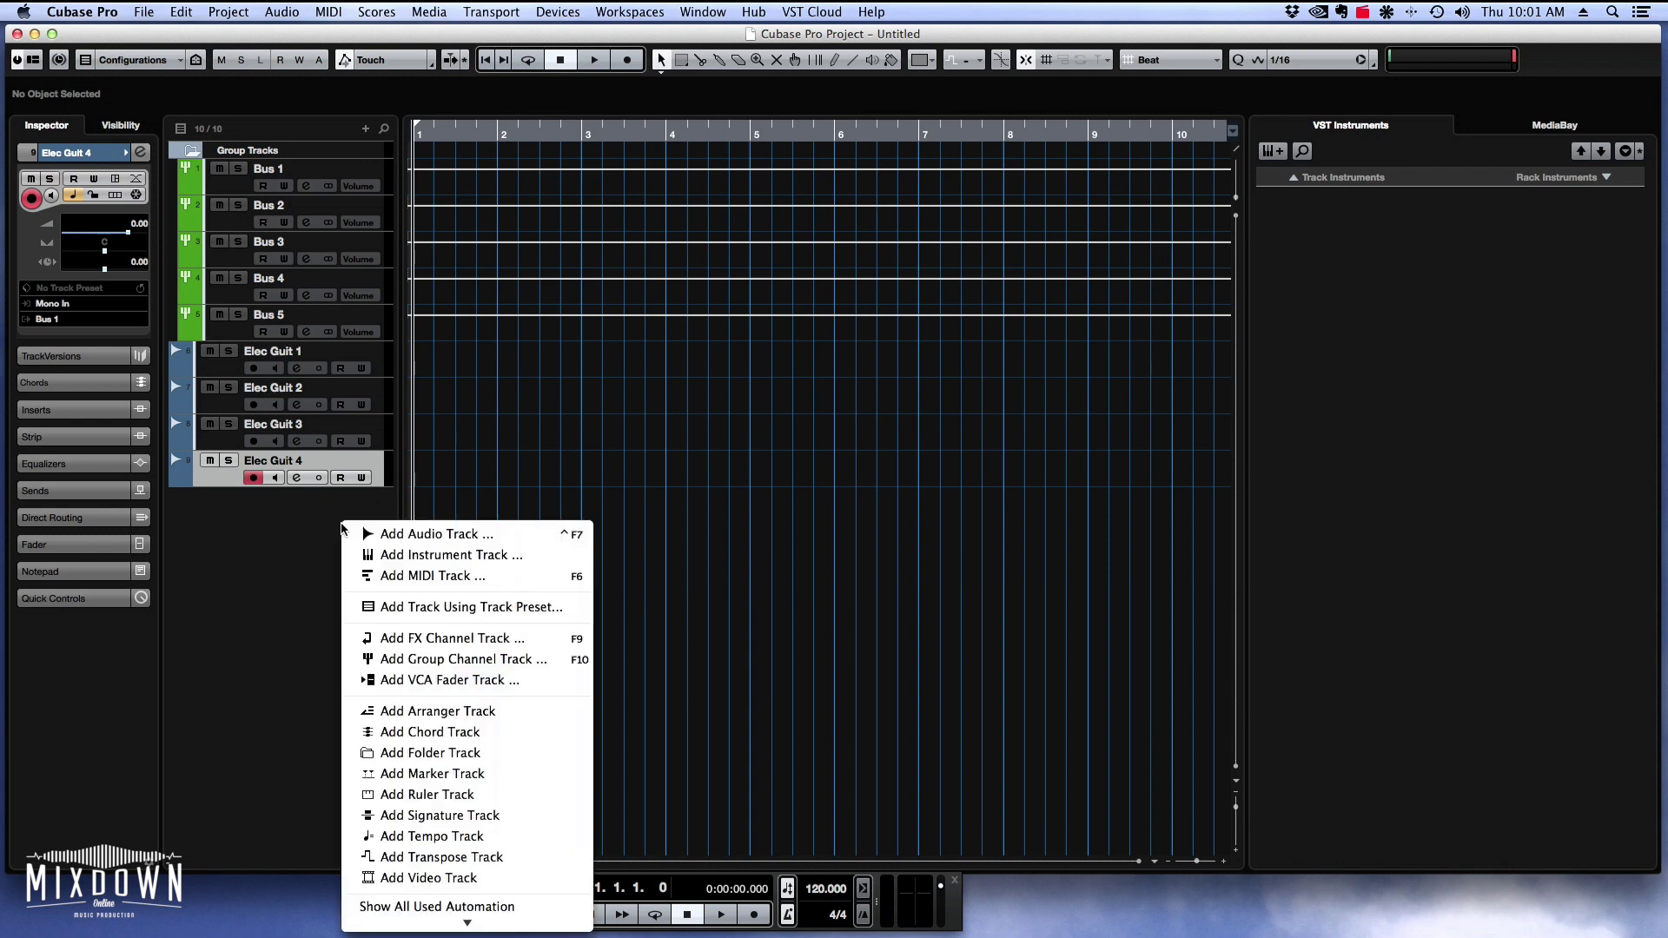
{"action": "left_click", "coordinate": [355, 406]}
{"action": "left_click", "coordinate": [383, 358]}
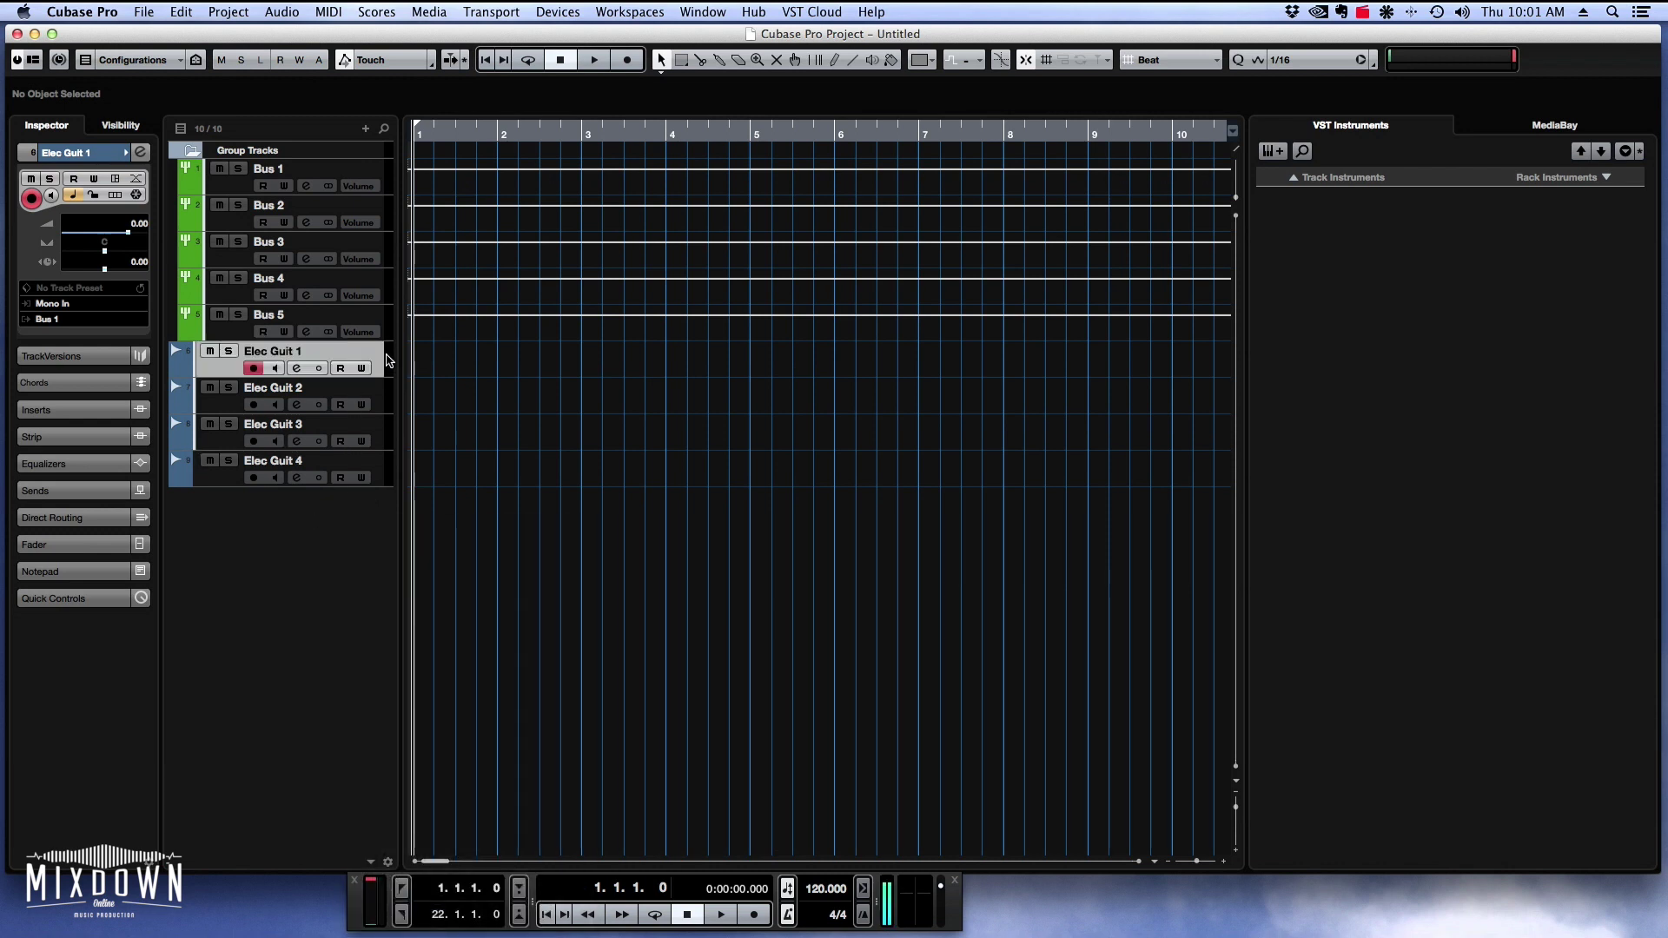
{"action": "right_click", "coordinate": [290, 570]}
{"action": "left_click", "coordinate": [426, 680]}
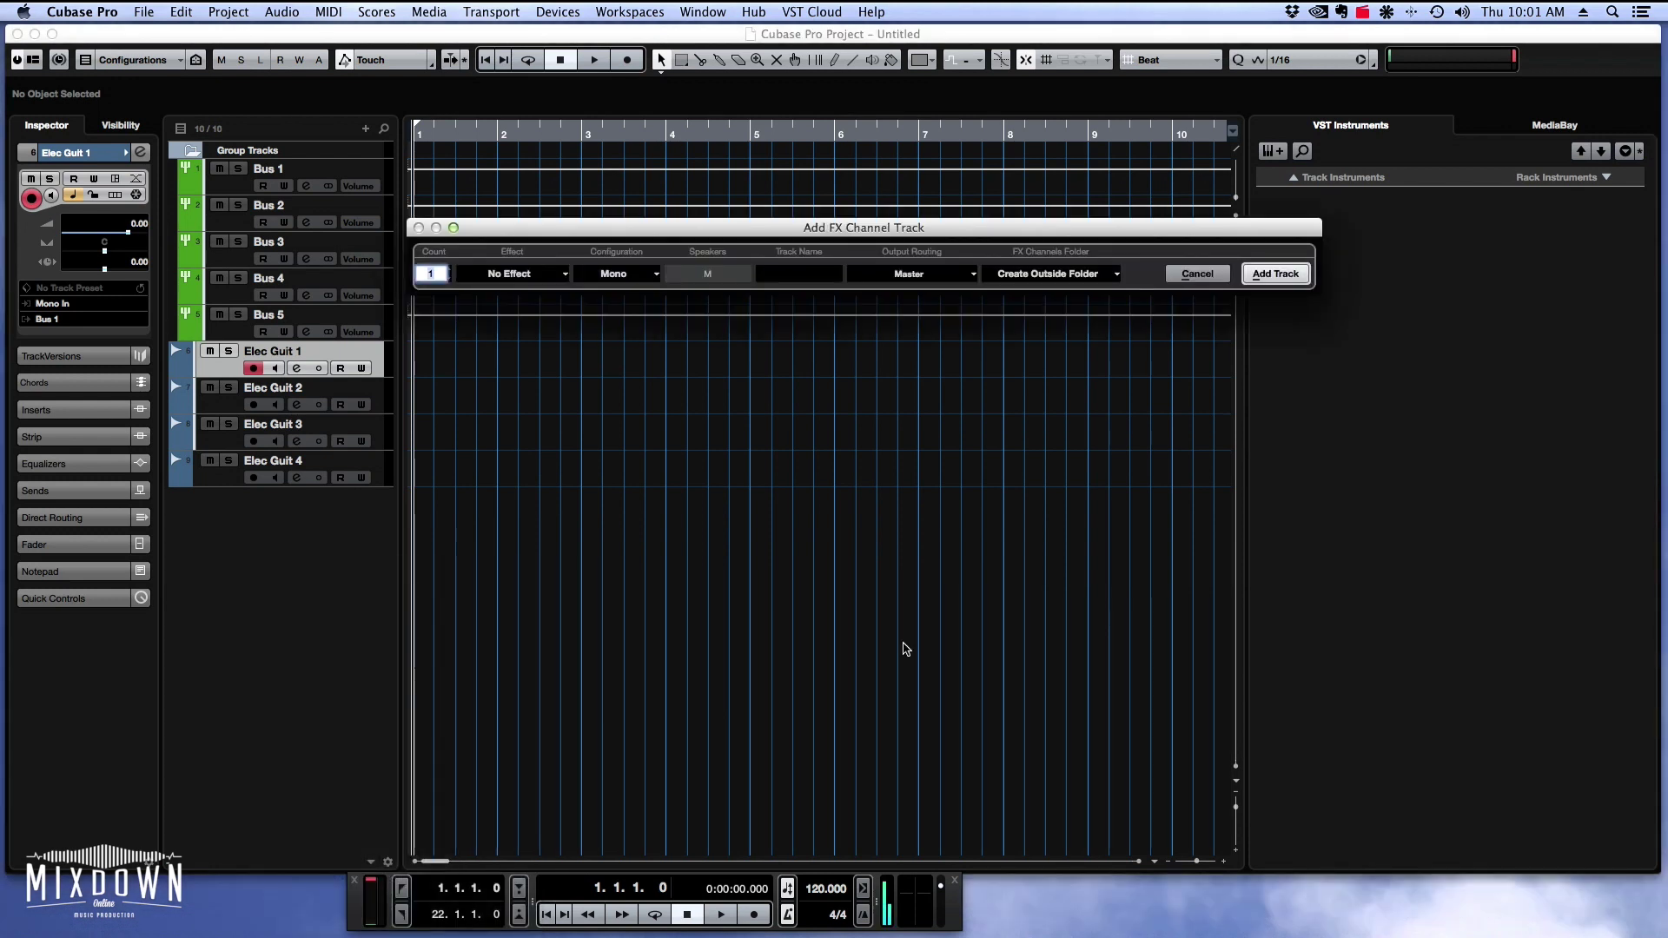
{"action": "left_click_drag", "start_coordinate": [839, 229], "coordinate": [887, 333]}
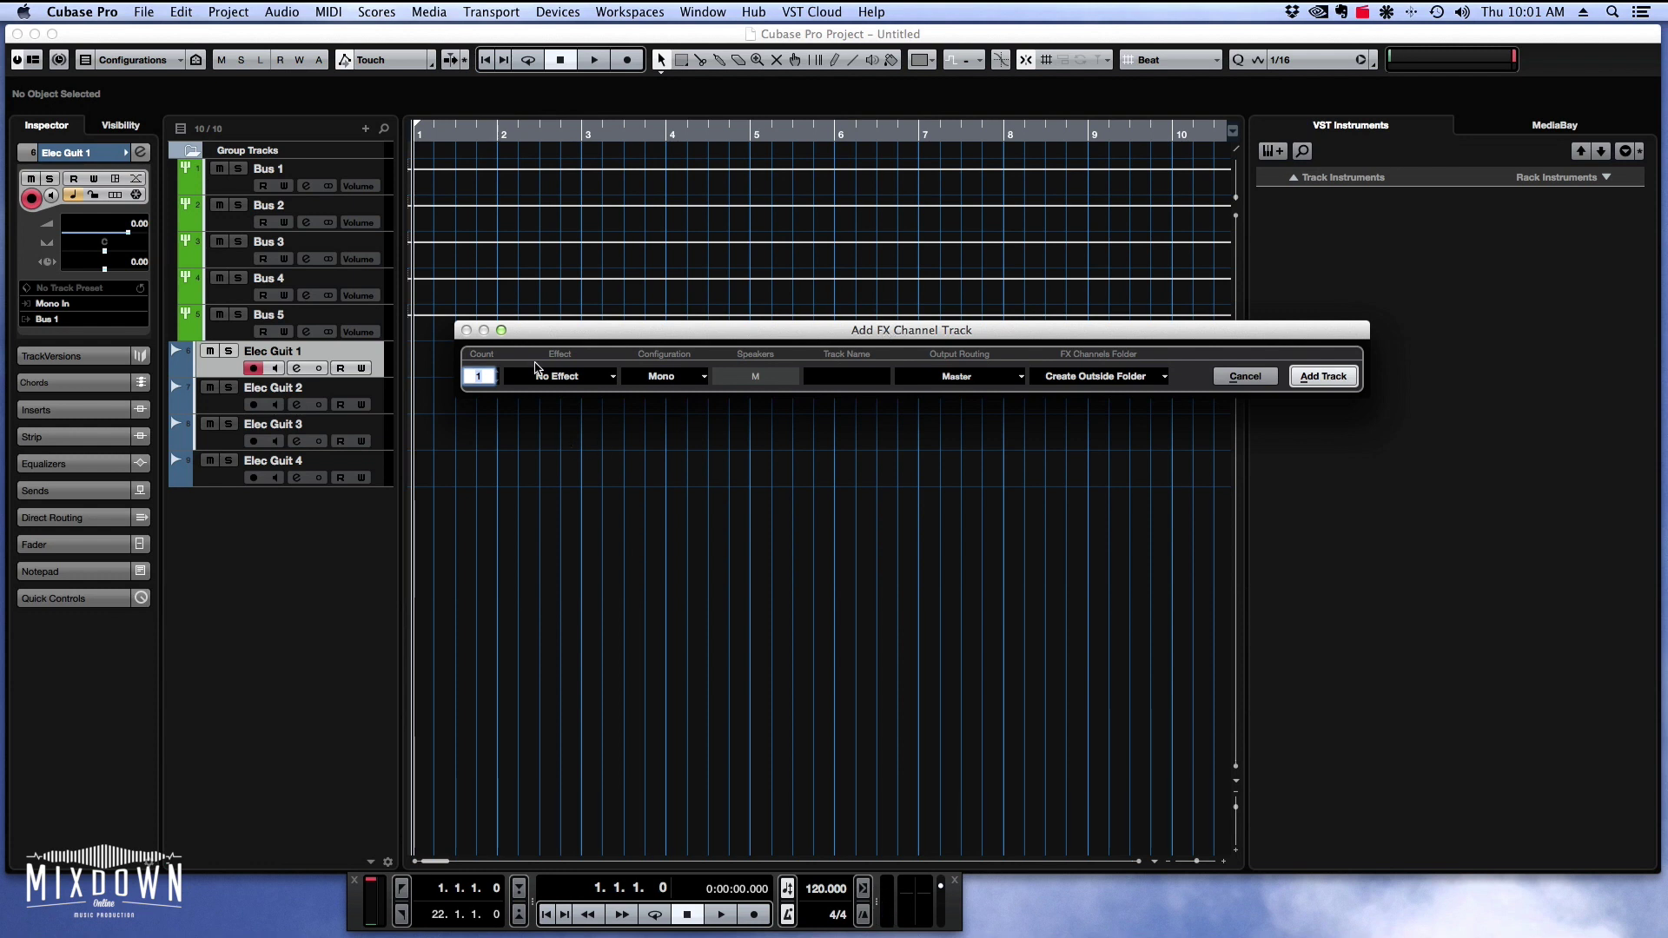
{"action": "type", "text": "3"}
{"action": "left_click", "coordinate": [539, 378]}
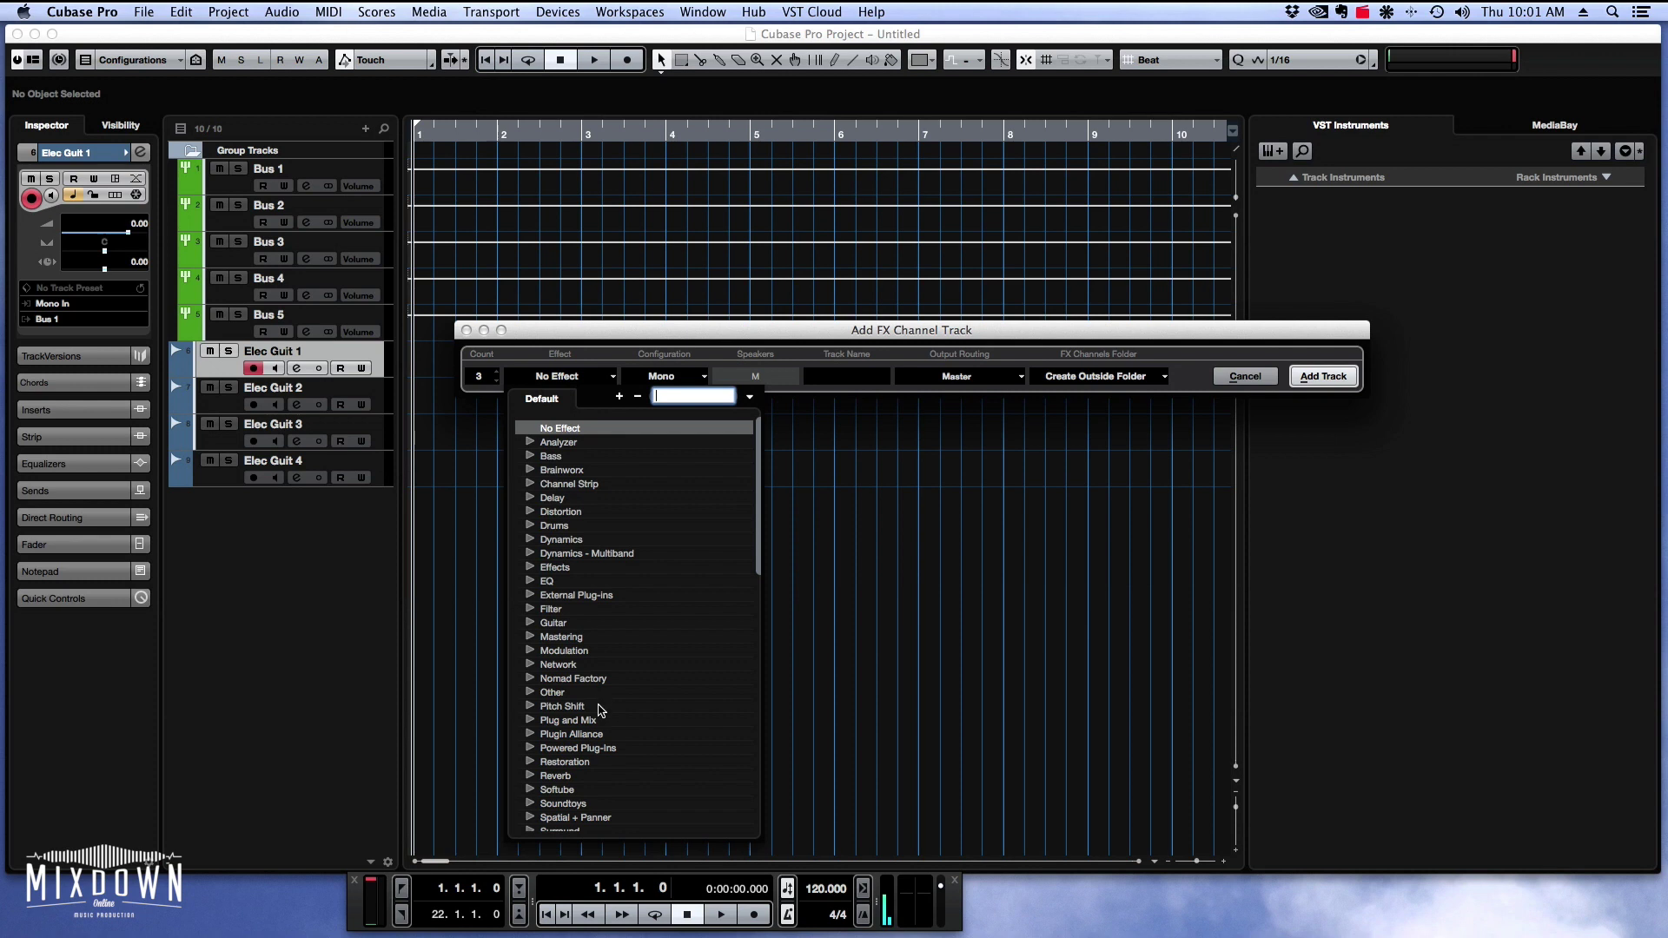
{"action": "scroll", "coordinate": [565, 734], "scroll_direction": "down", "scroll_amount": 2}
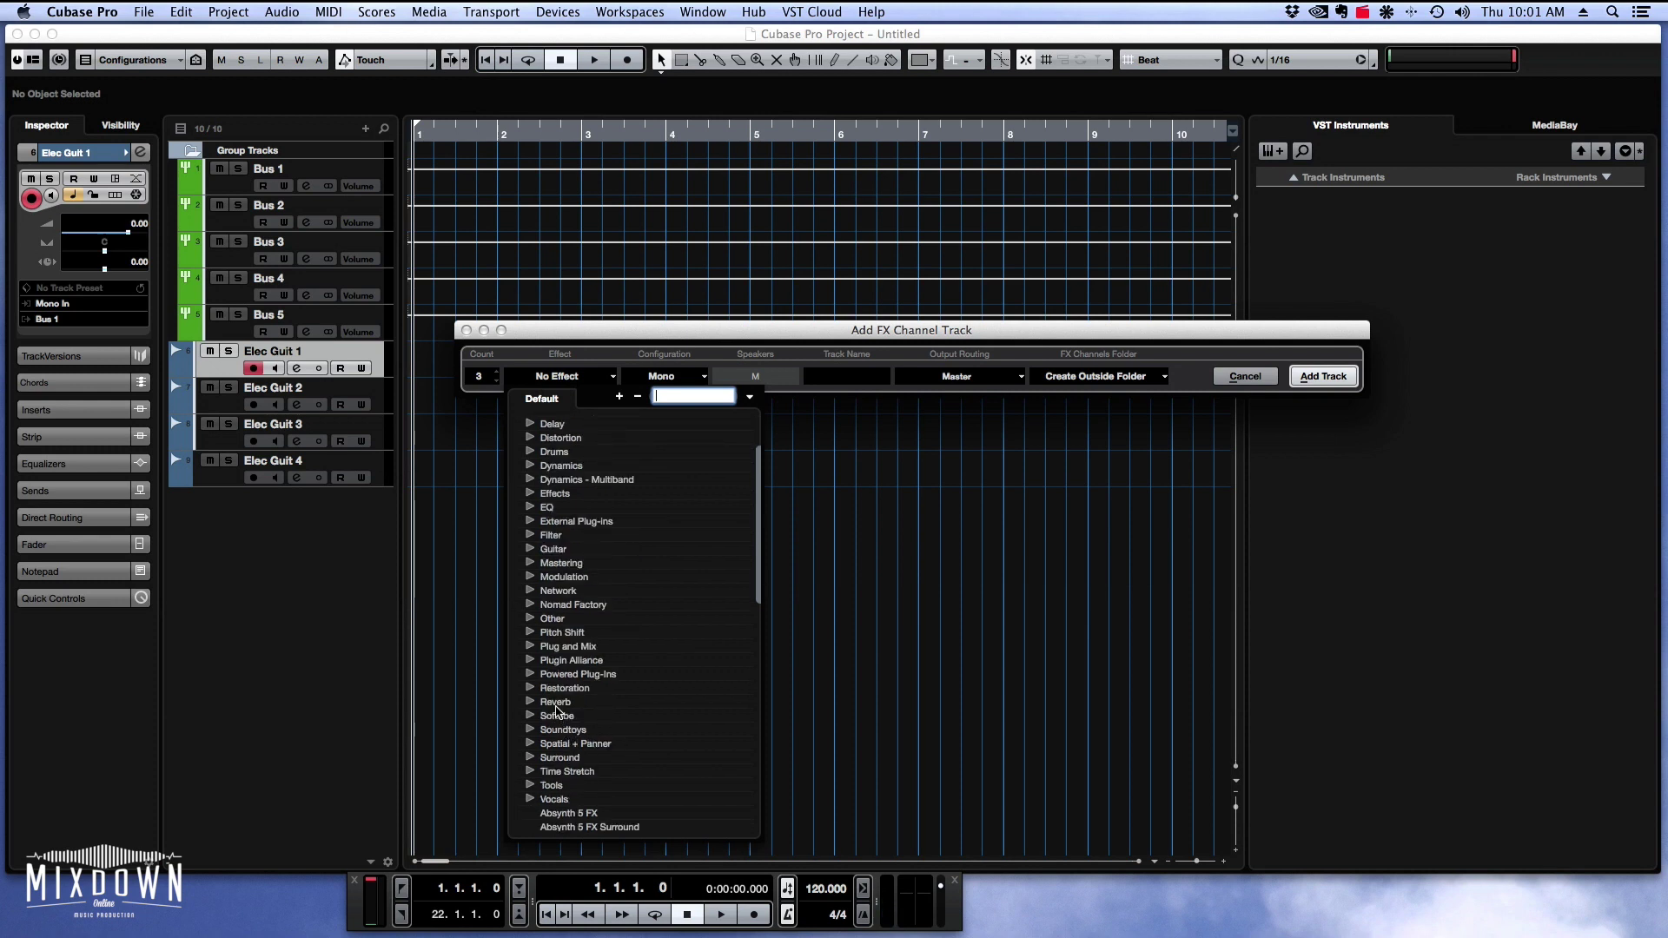
{"action": "left_click", "coordinate": [556, 702]}
{"action": "scroll", "coordinate": [651, 762], "scroll_direction": "down", "scroll_amount": 5}
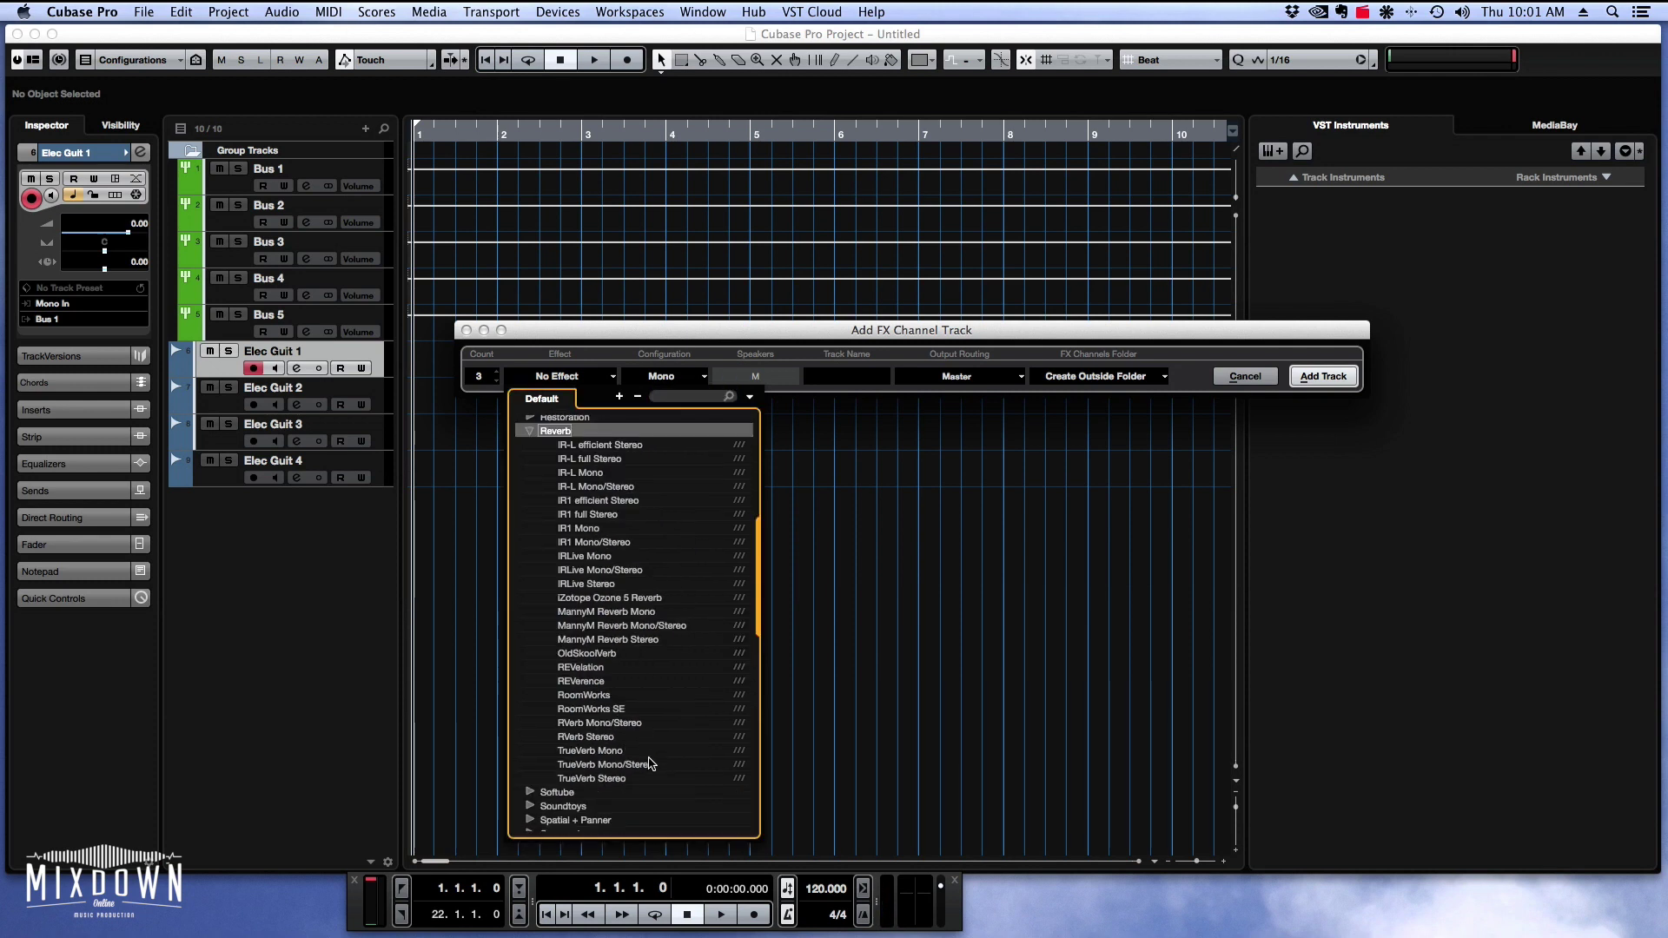
{"action": "left_click", "coordinate": [606, 667]}
Name the FX tracks 'verb', route them to Bus 3, and add them.
{"action": "left_click", "coordinate": [857, 376]}
{"action": "type", "text": "verb"}
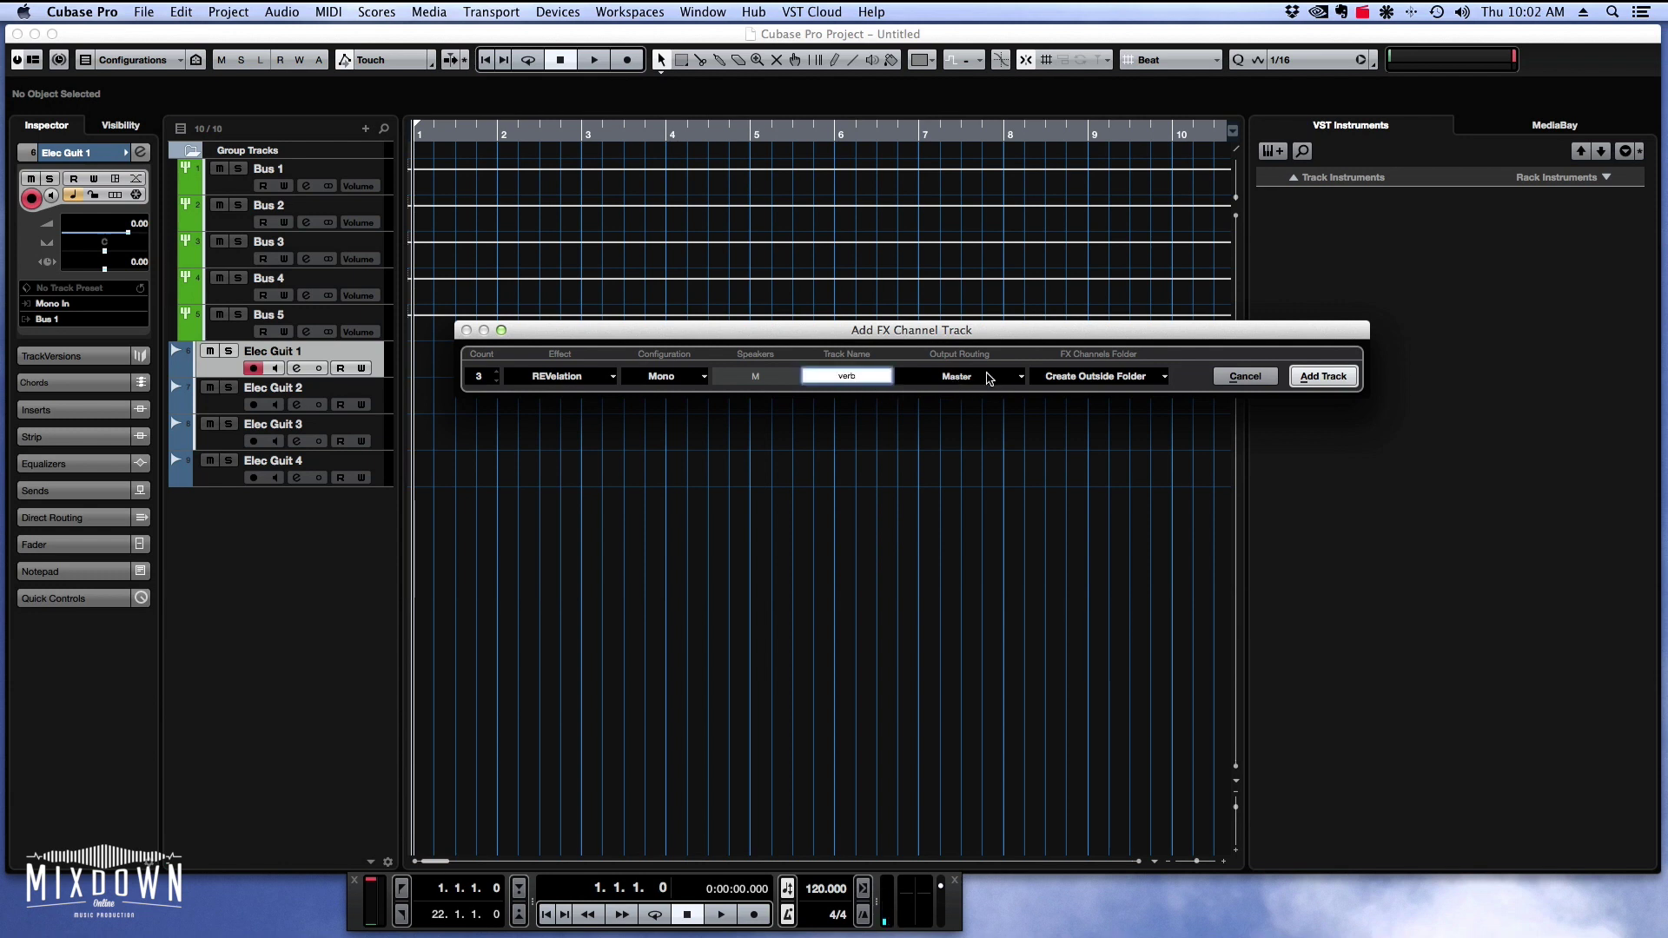
{"action": "left_click", "coordinate": [989, 378]}
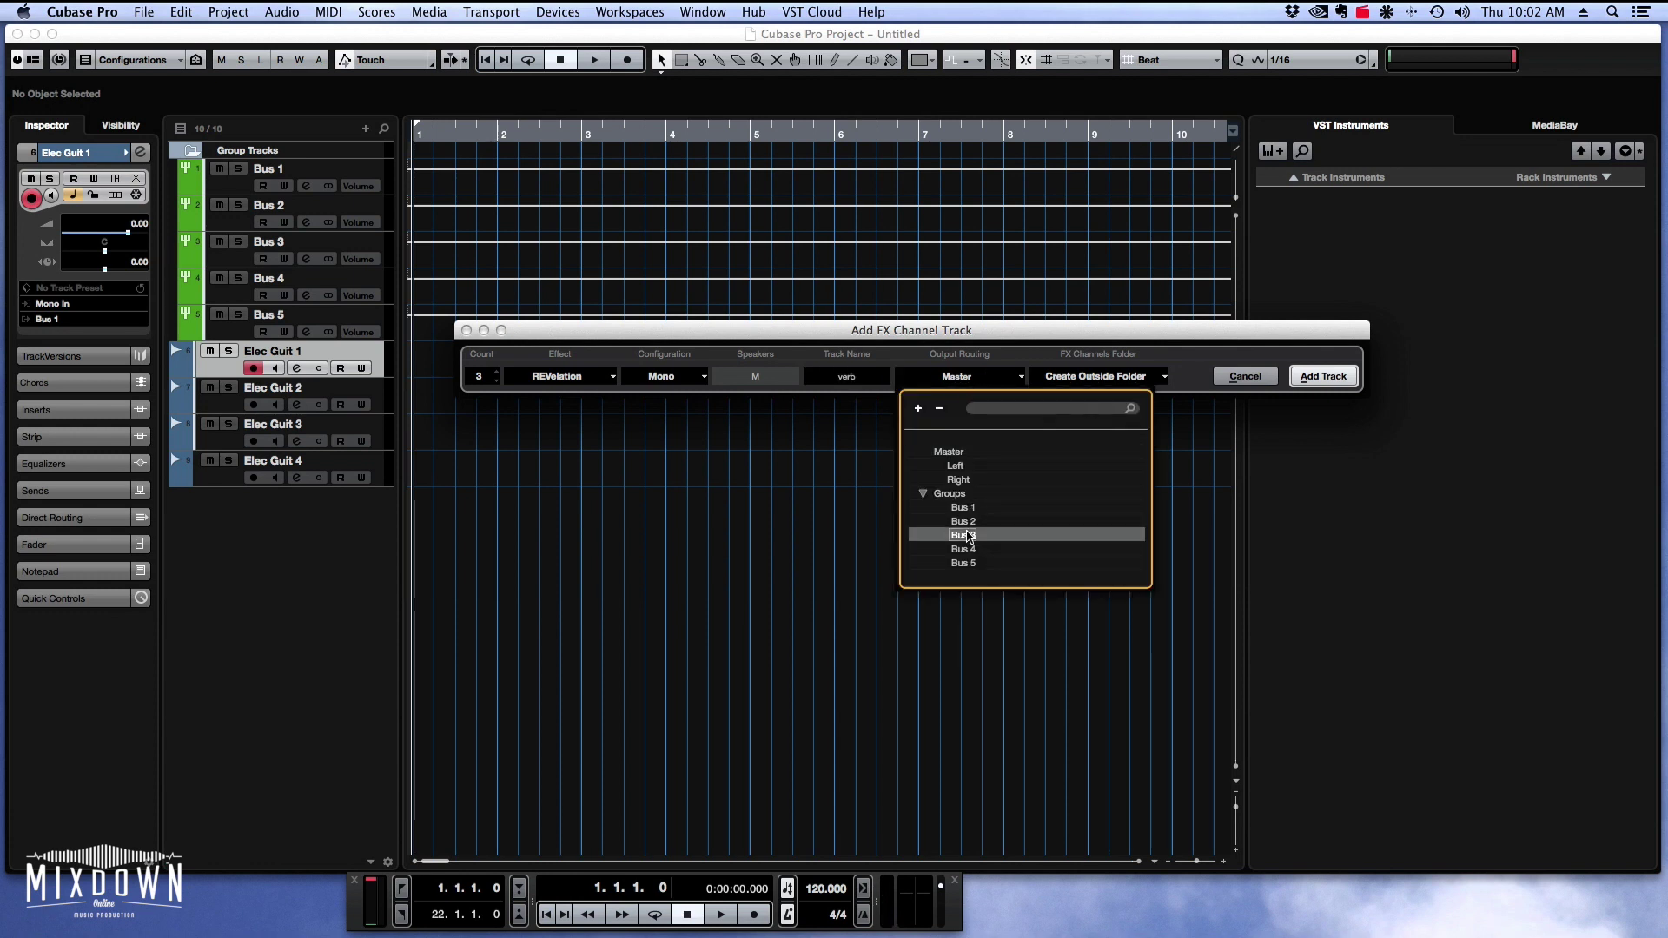
{"action": "left_click", "coordinate": [968, 535]}
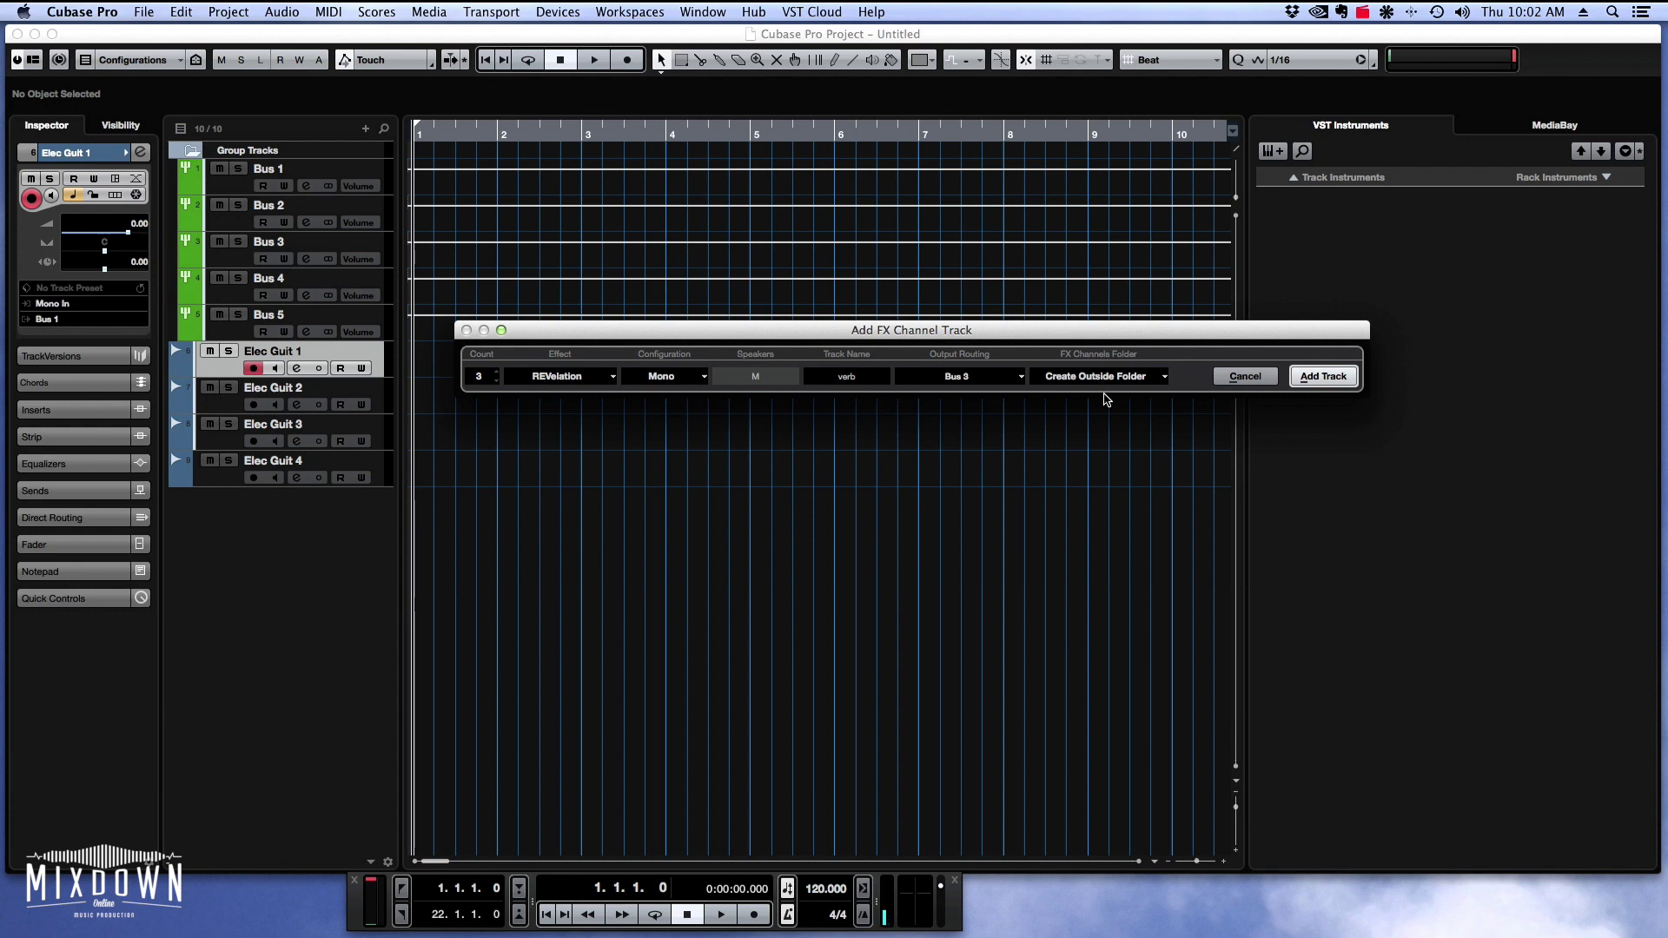
{"action": "left_click", "coordinate": [1110, 380]}
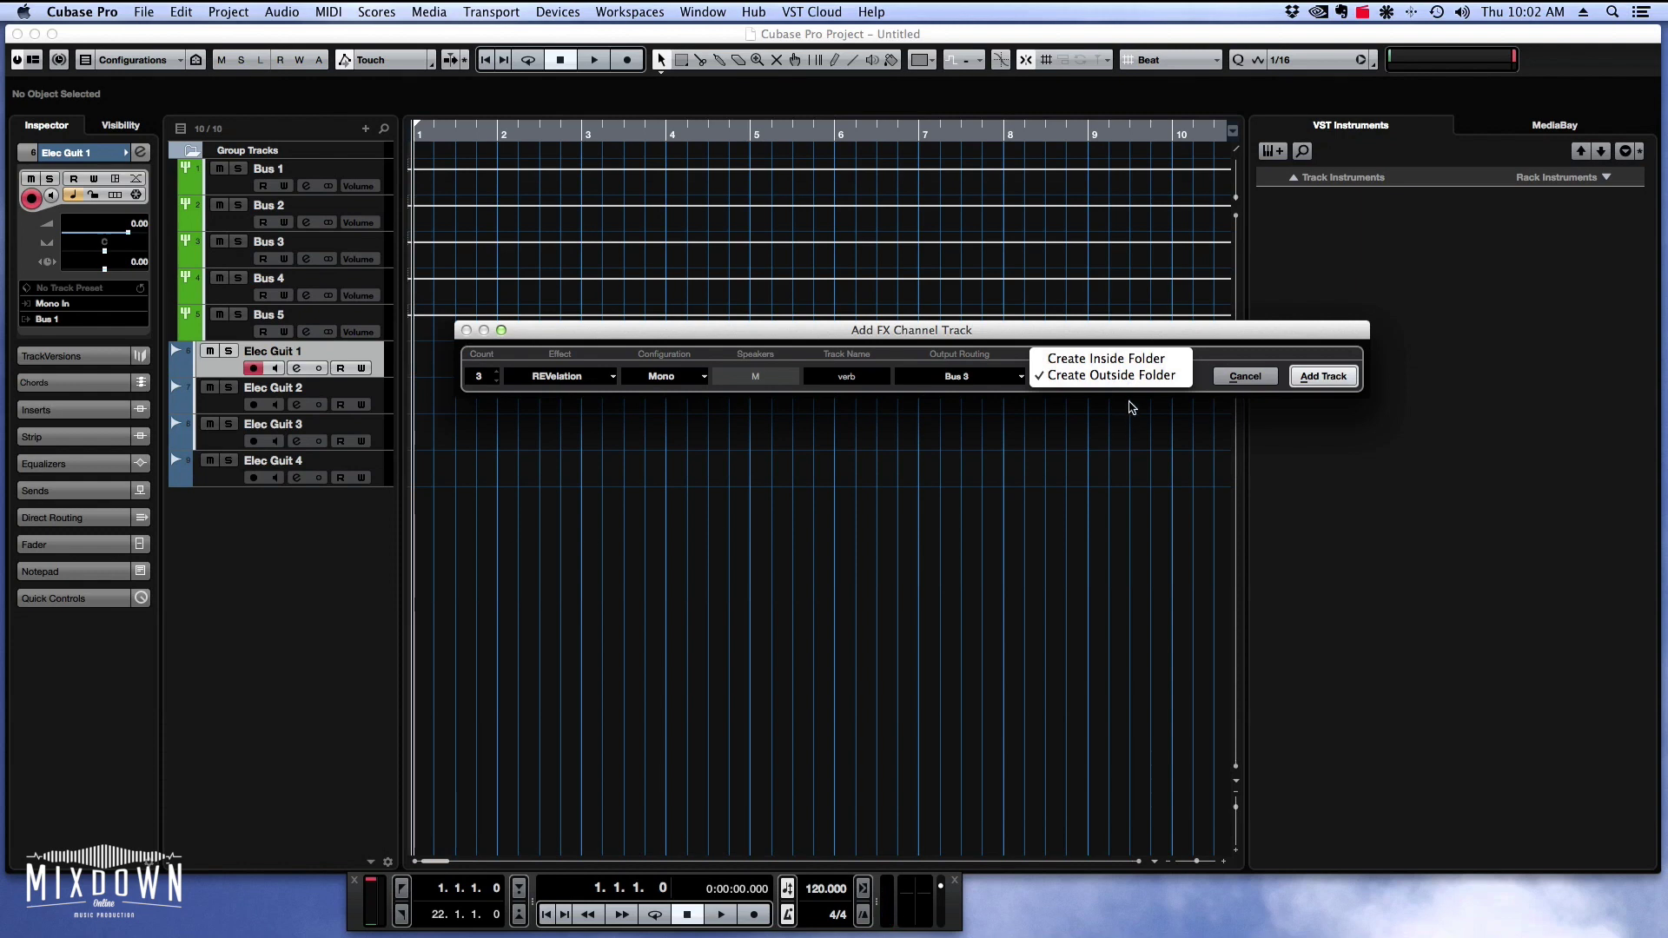
{"action": "left_click", "coordinate": [1322, 380]}
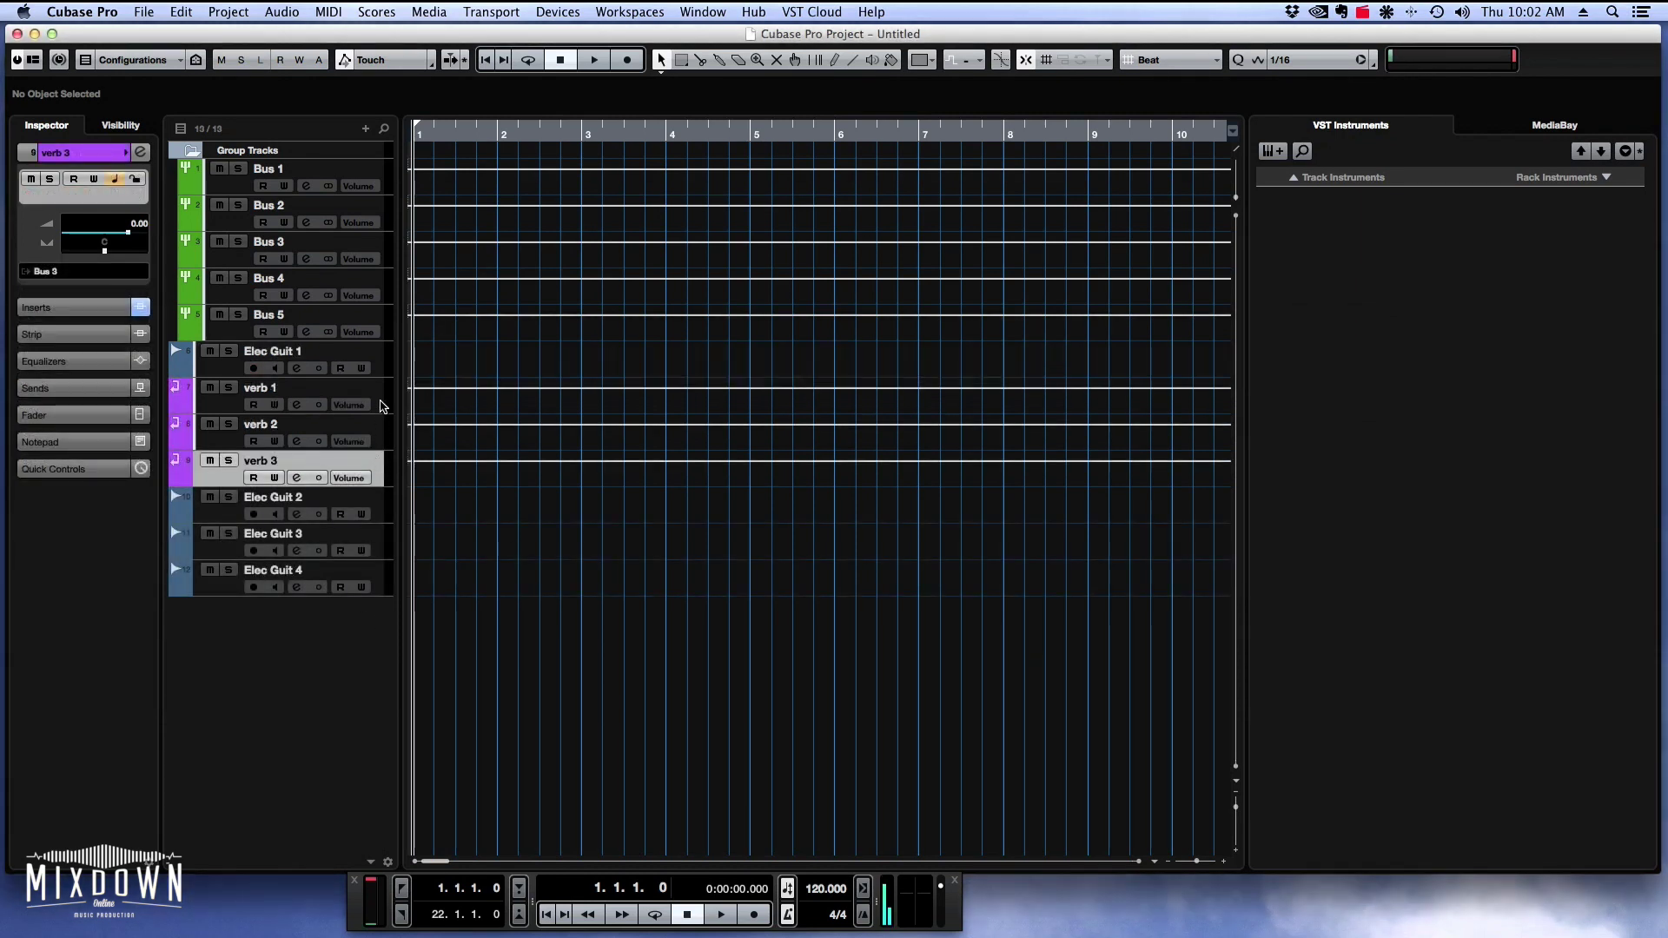
Duplicate the Elec Guit 1 track, producing Elec Guit 1 (D).
{"action": "left_click", "coordinate": [383, 410]}
{"action": "left_click", "coordinate": [383, 437]}
{"action": "left_click", "coordinate": [386, 472]}
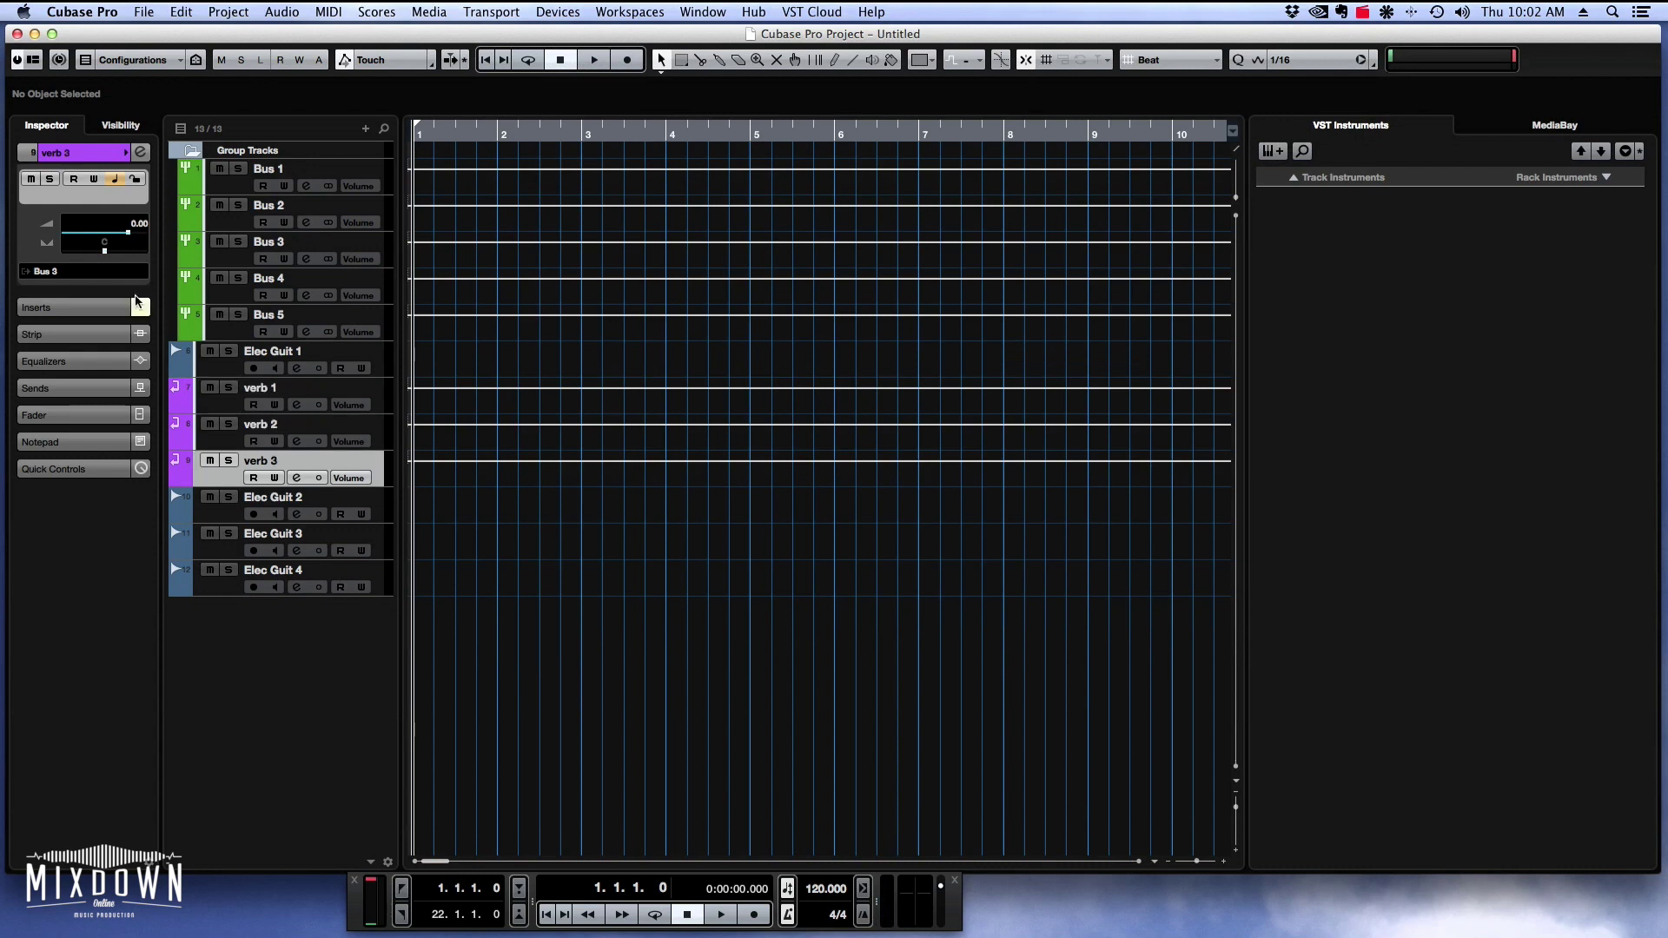
{"action": "left_click", "coordinate": [382, 372]}
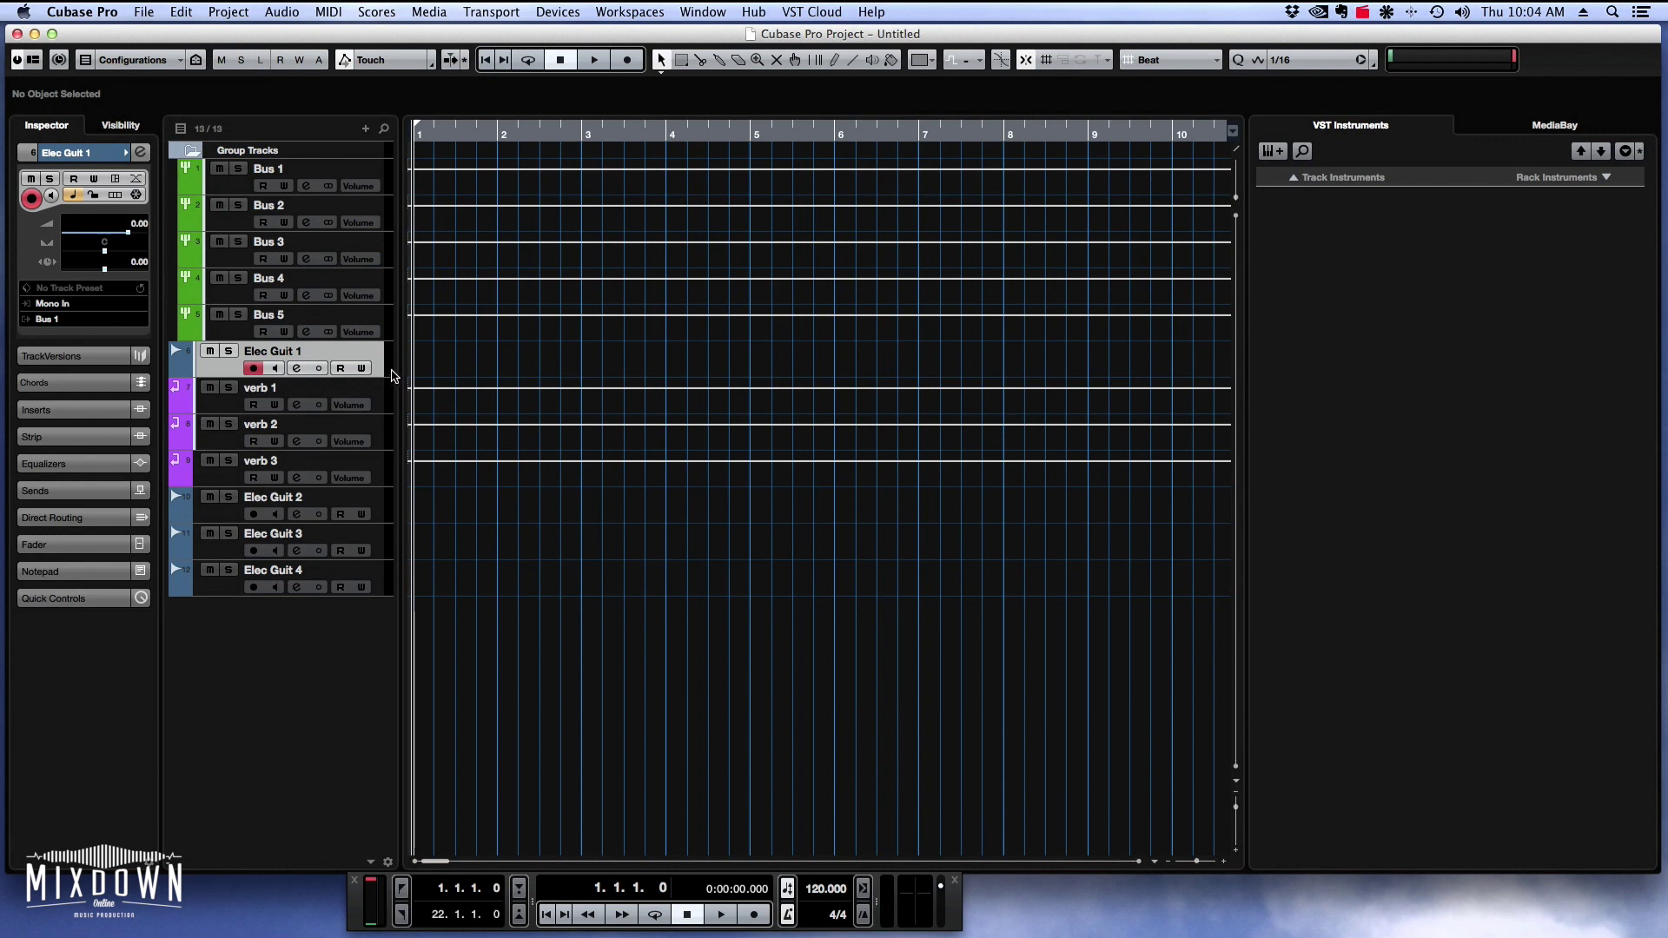
{"action": "right_click", "coordinate": [377, 354]}
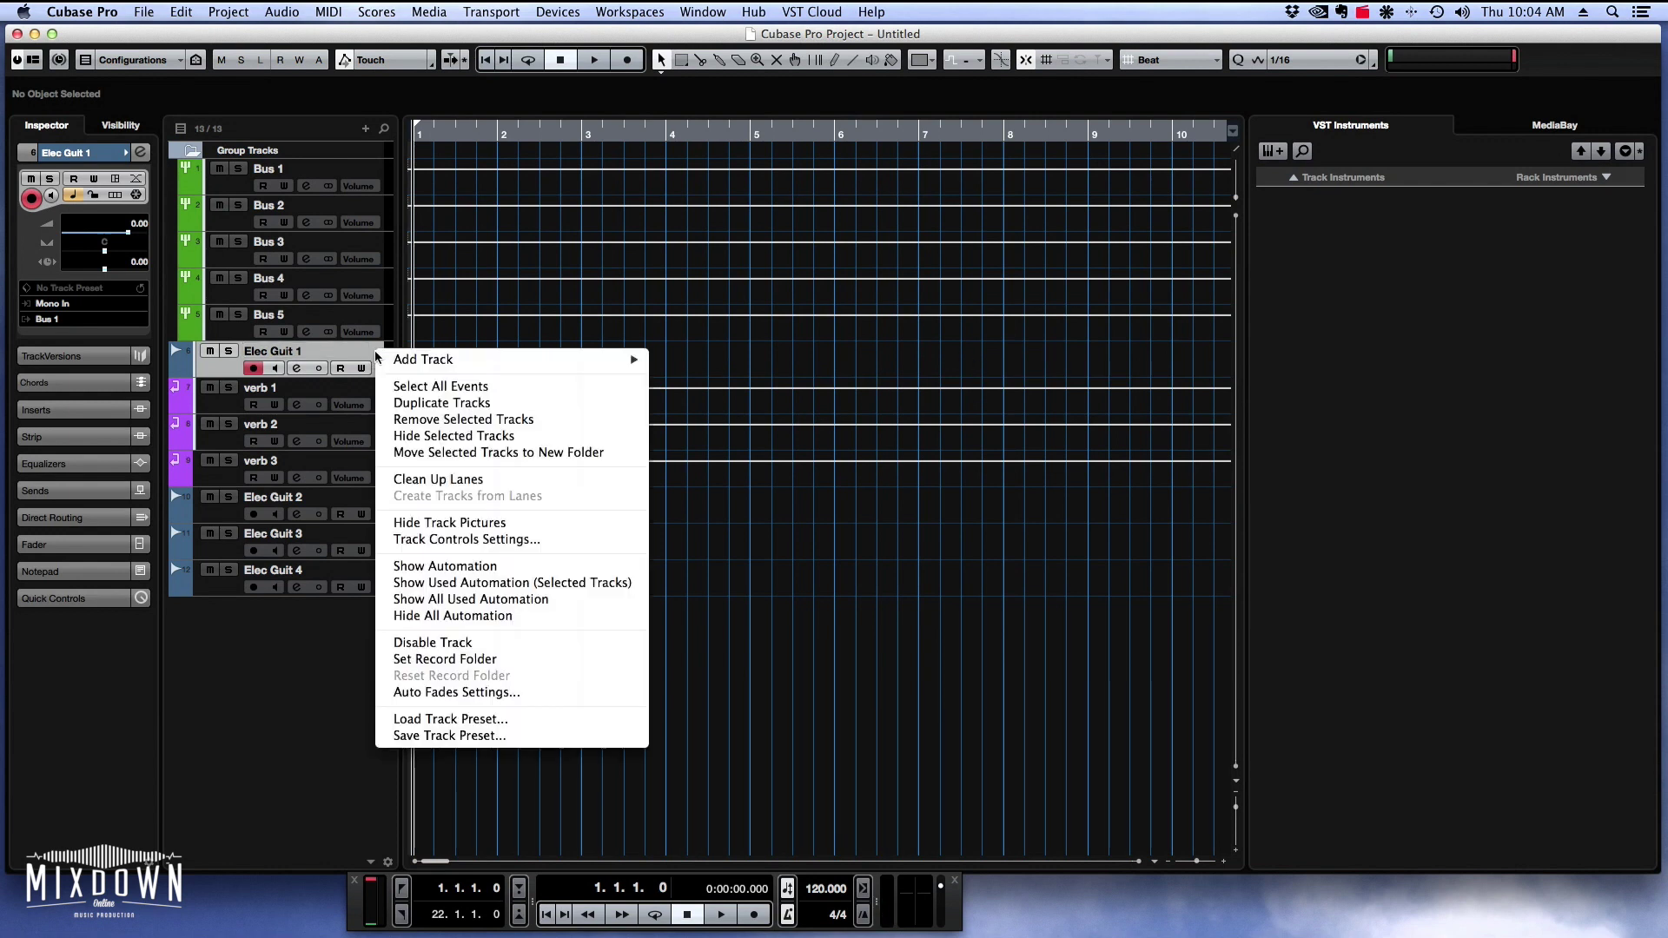
{"action": "left_click", "coordinate": [402, 403]}
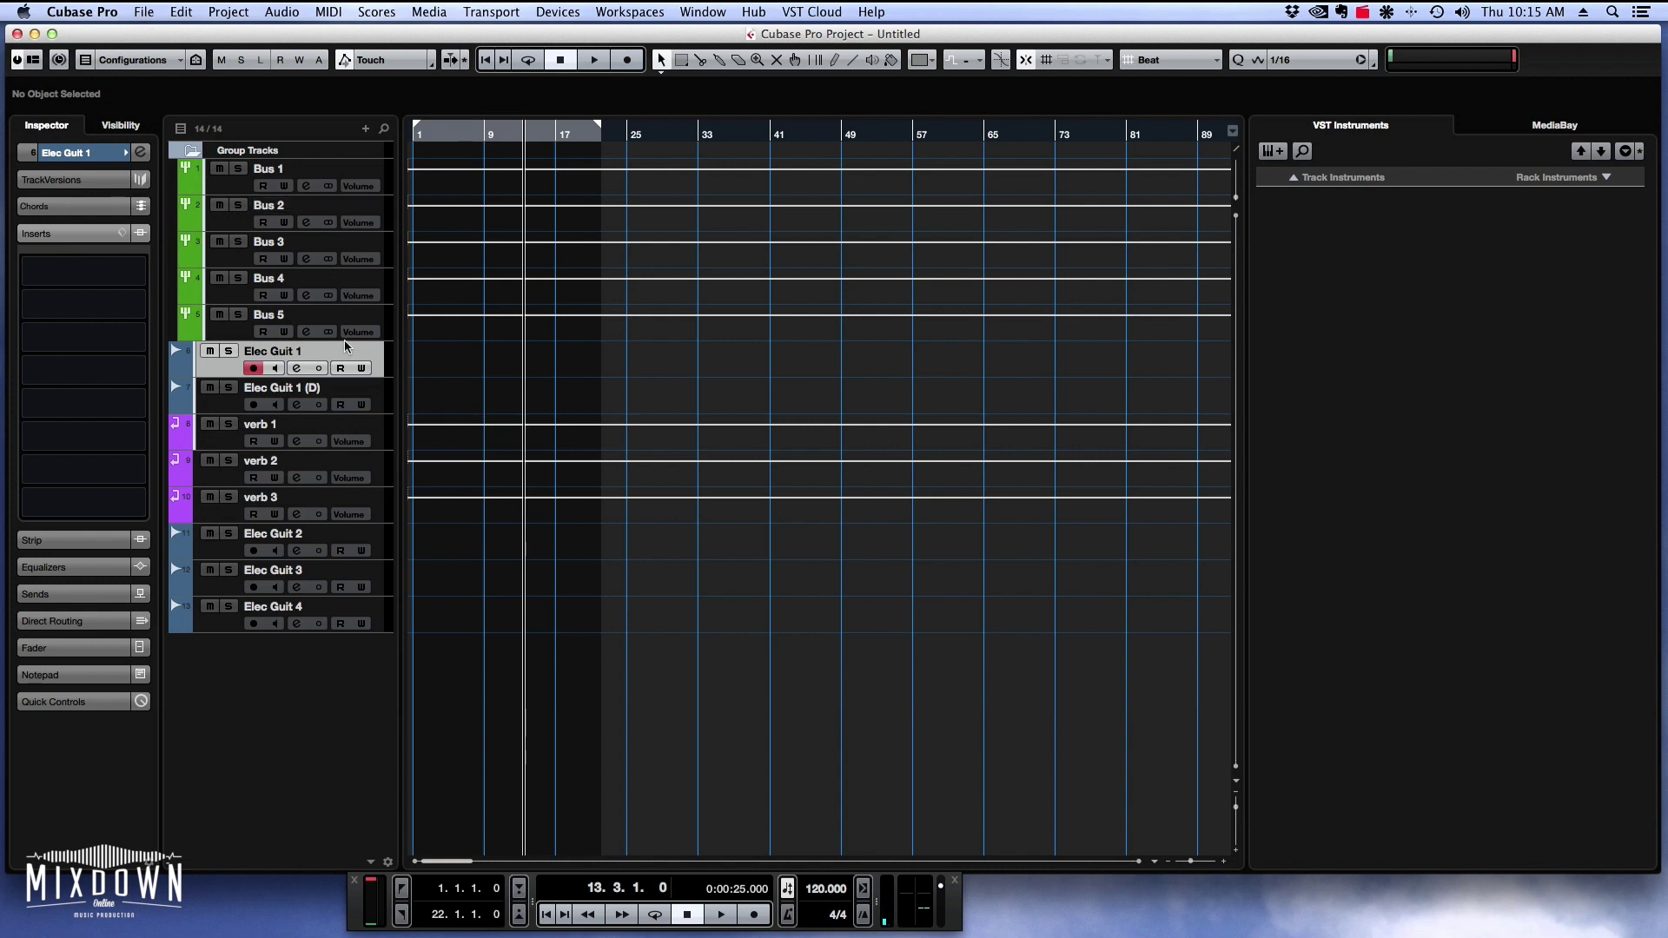
Import tracks from Save-01.cpr in the BREAKING ME DOWN NEW project folder.
{"action": "left_click", "coordinate": [144, 11]}
{"action": "mouse_move", "coordinate": [190, 247]}
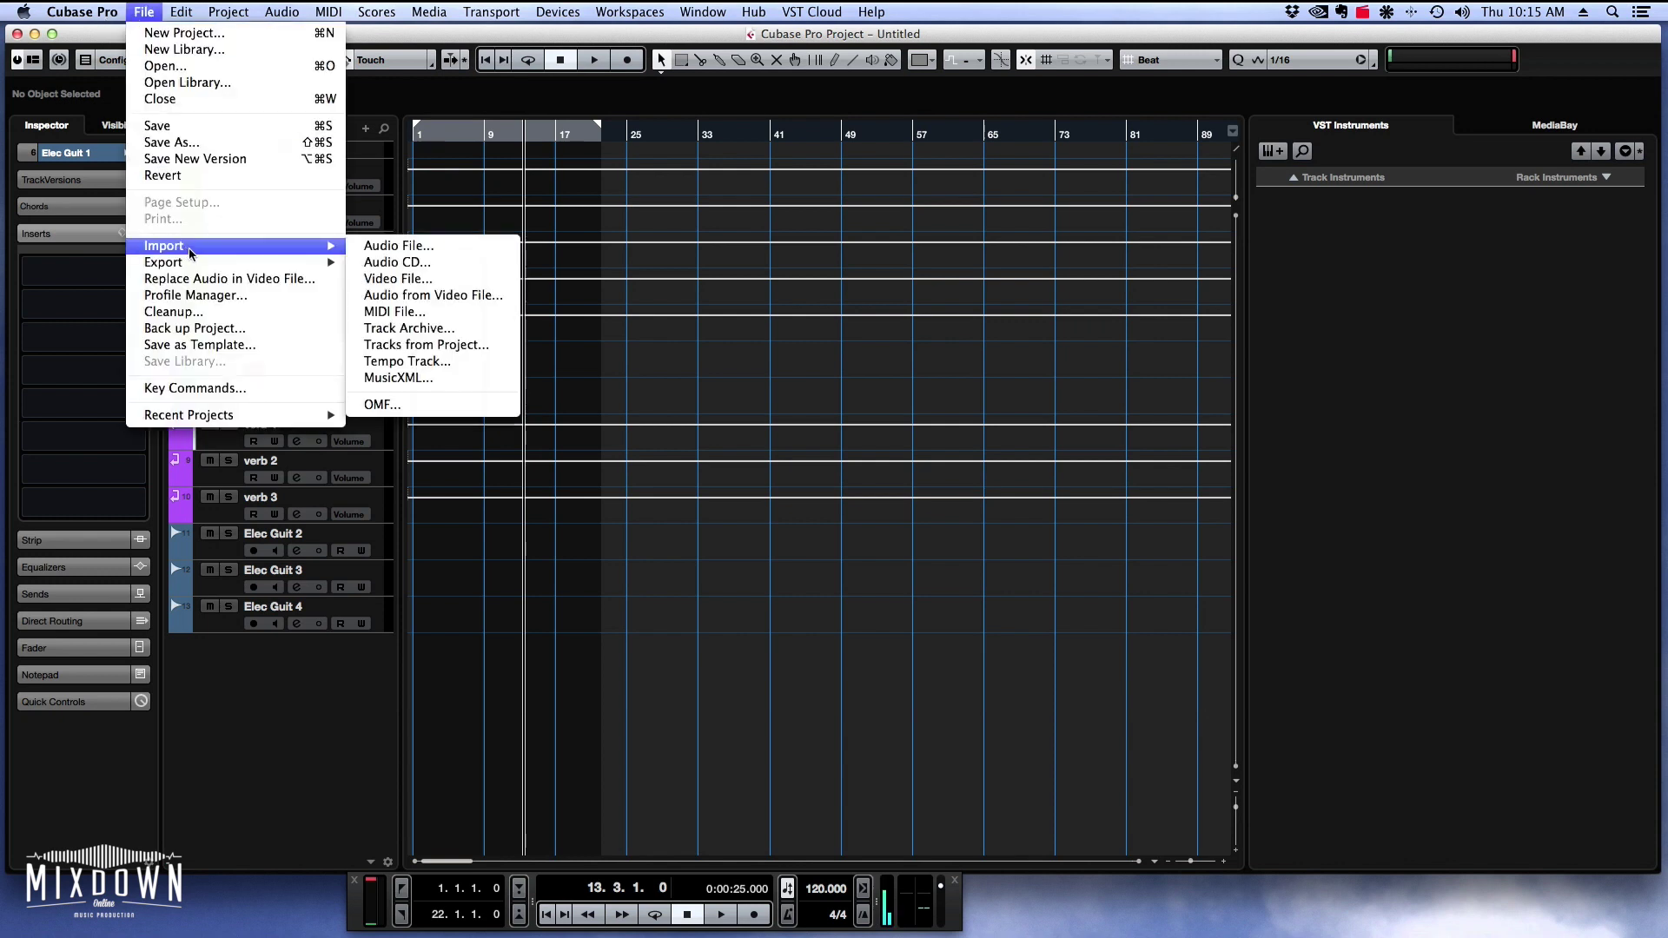
{"action": "left_click", "coordinate": [448, 347]}
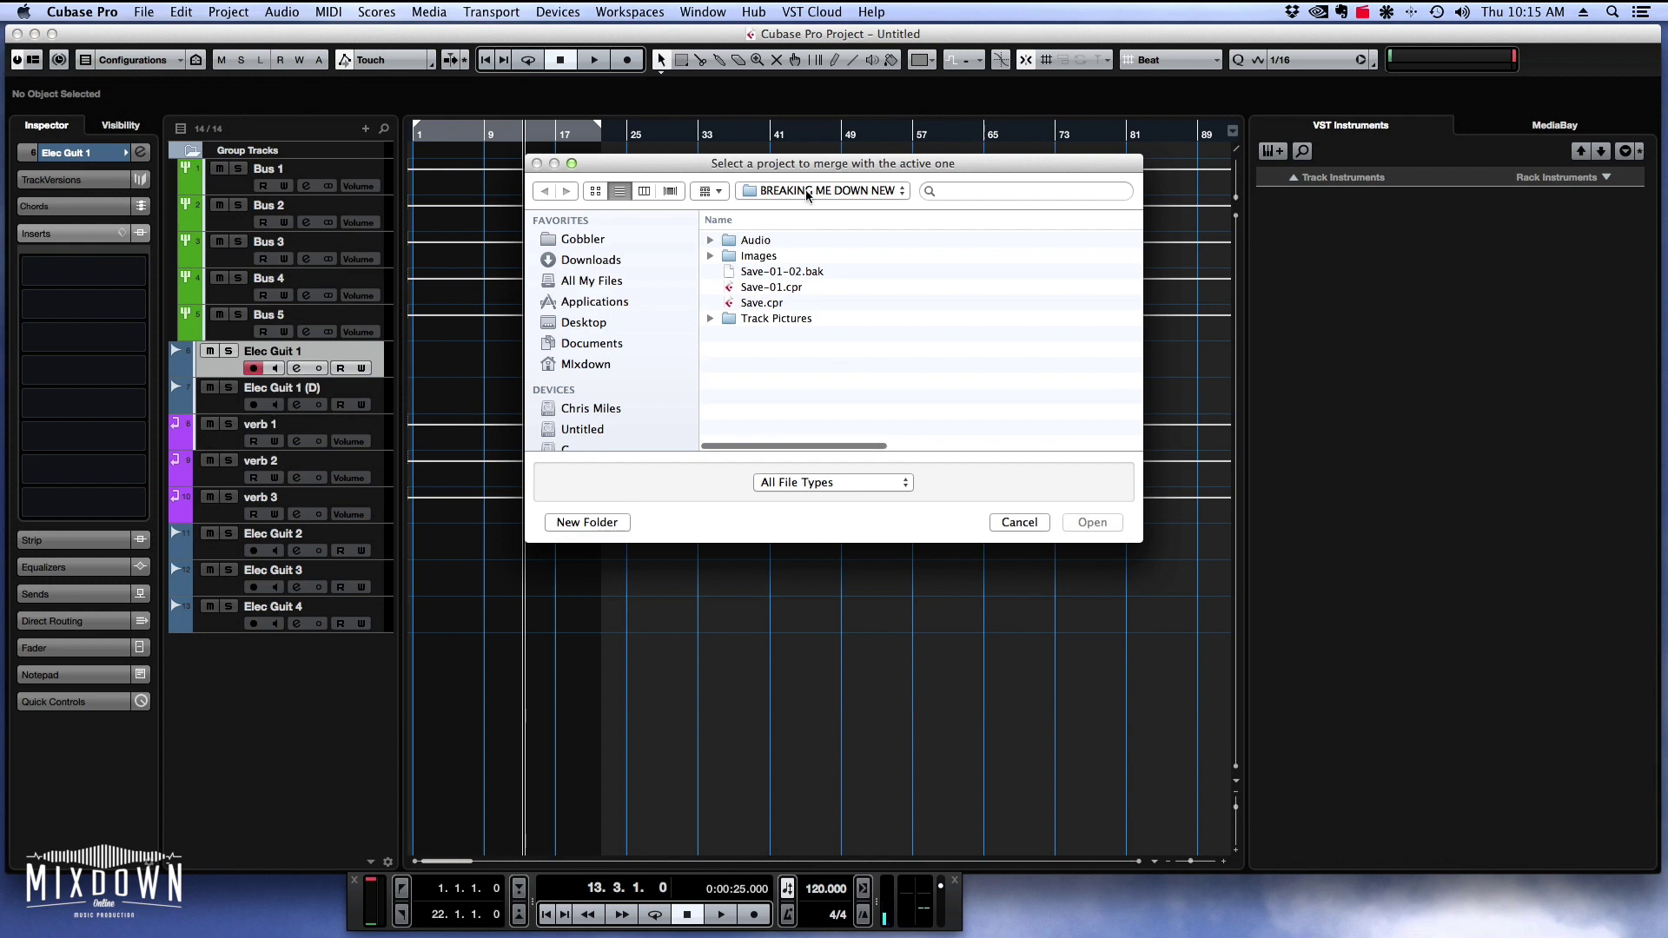
{"action": "left_click", "coordinate": [808, 191]}
{"action": "left_click", "coordinate": [810, 192]}
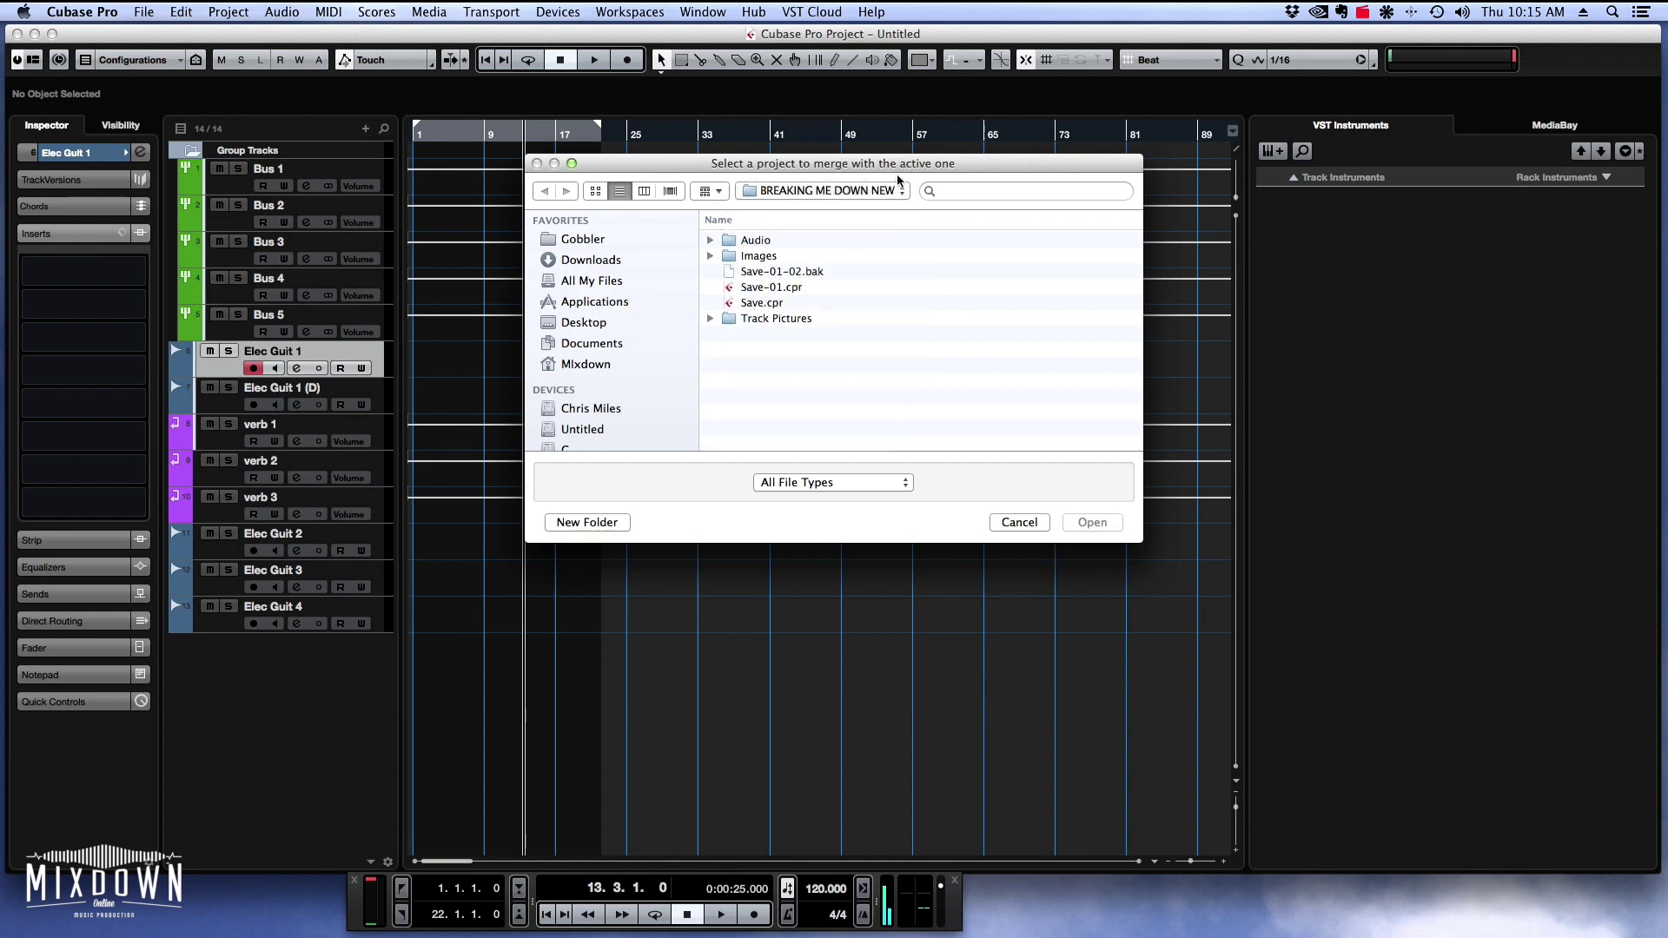
{"action": "left_click", "coordinate": [792, 288]}
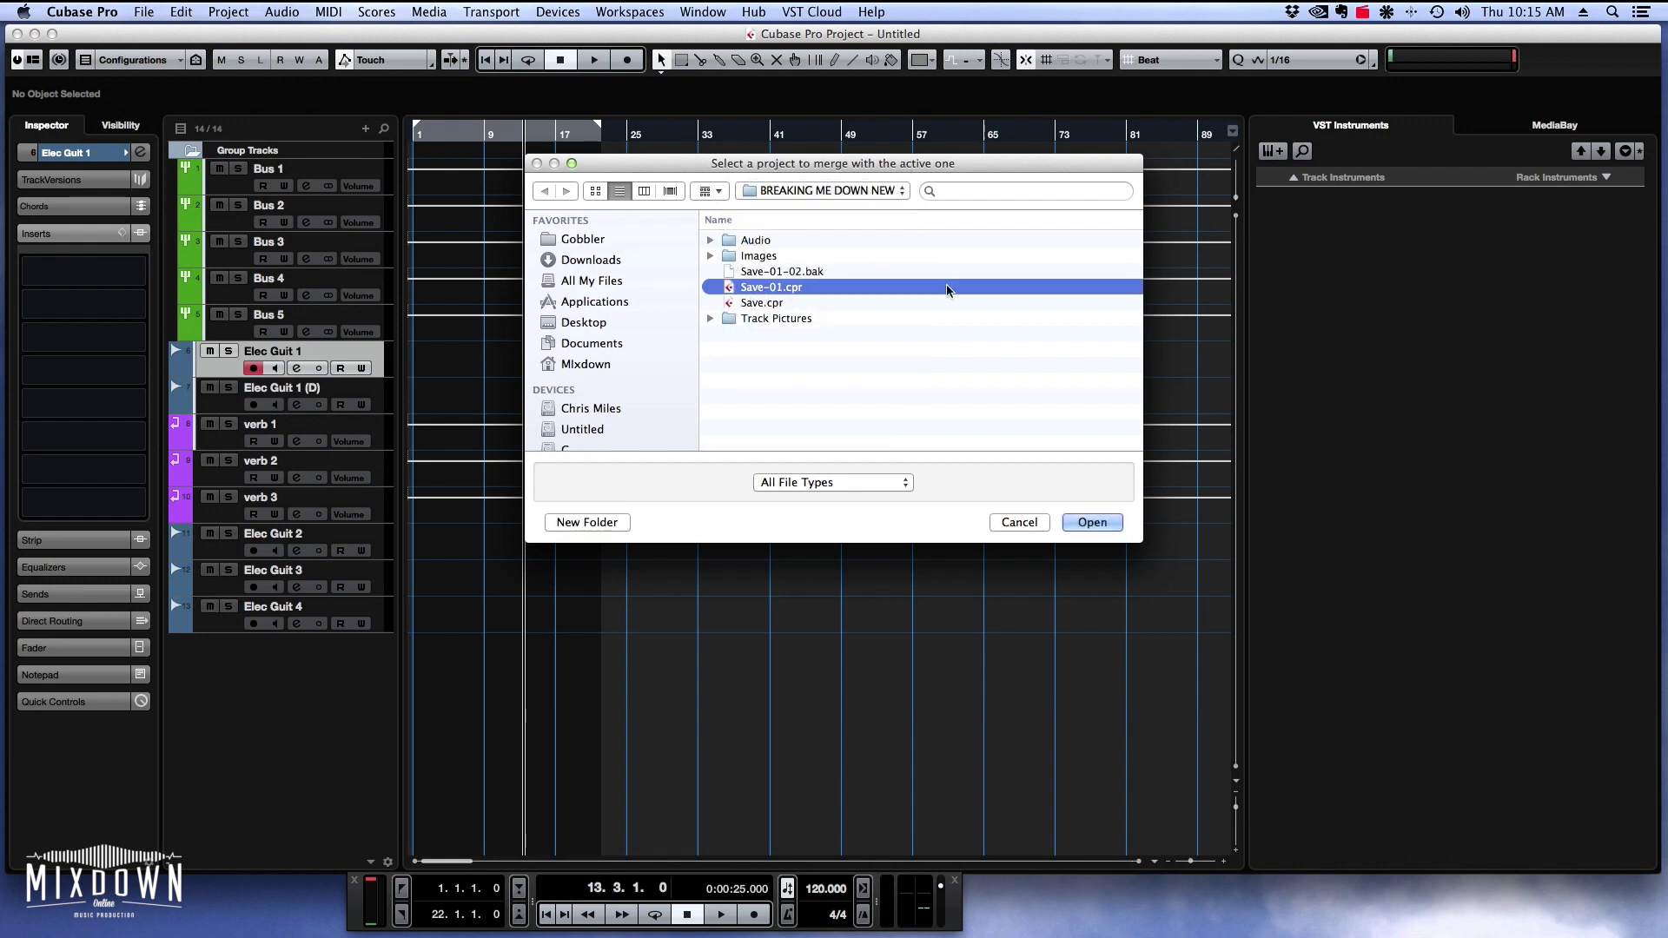
{"action": "left_click", "coordinate": [1097, 523]}
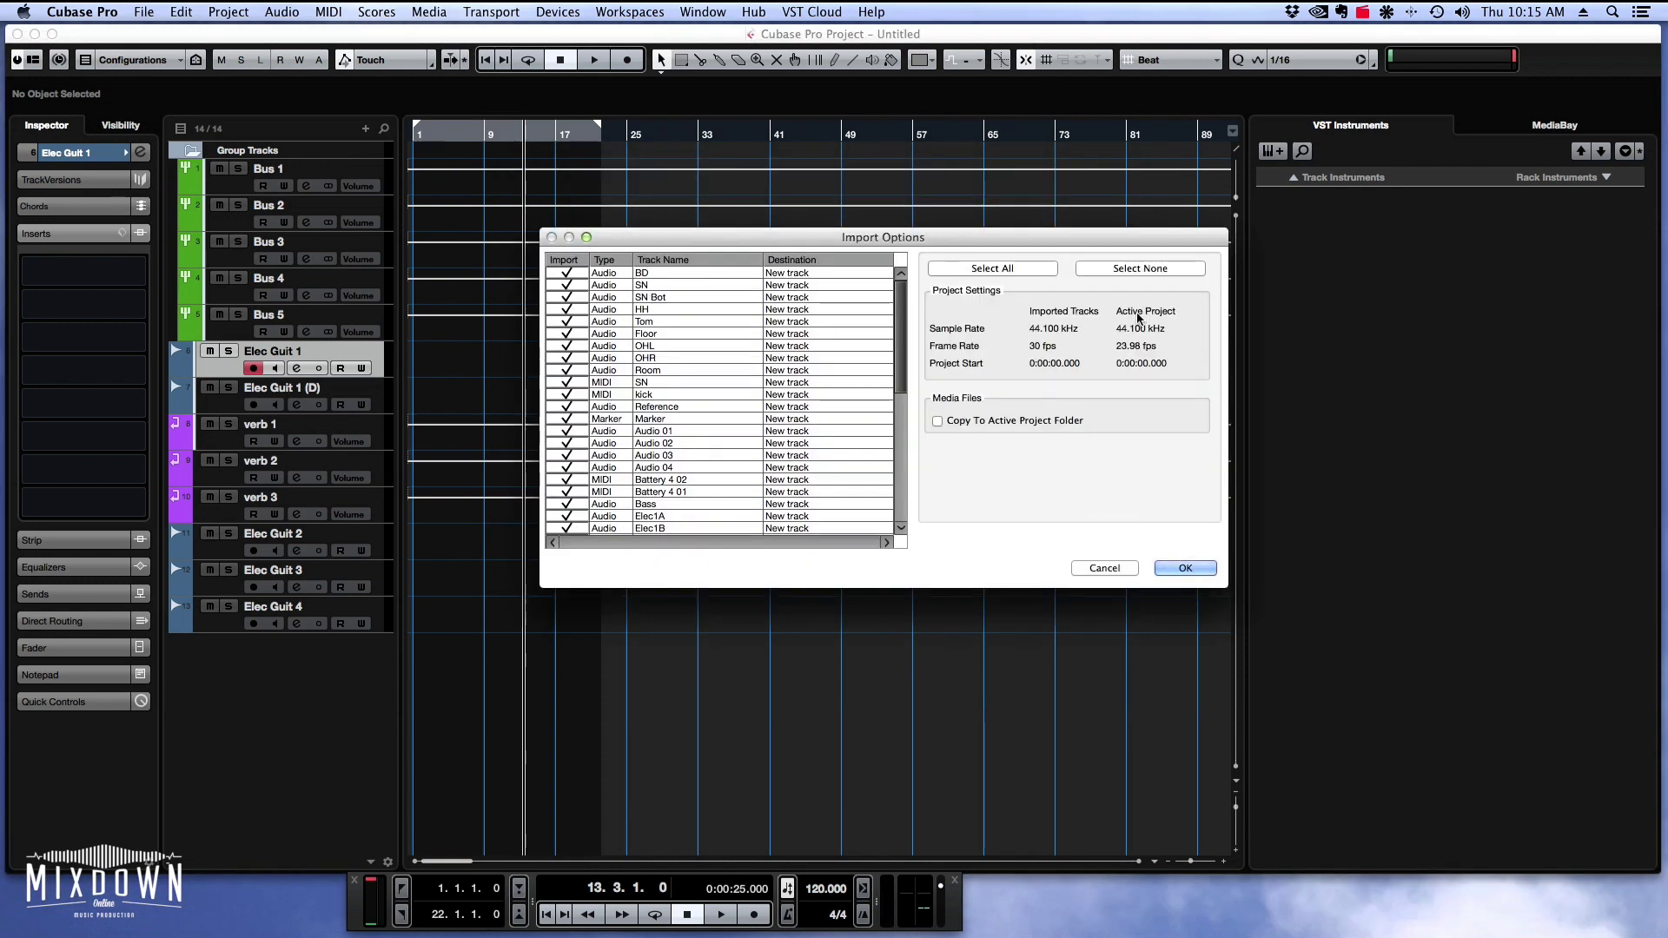
Deselect all import tracks except Lead Voc and confirm the import.
{"action": "left_click", "coordinate": [1124, 269]}
{"action": "scroll", "coordinate": [694, 387], "scroll_direction": "down", "scroll_amount": 10}
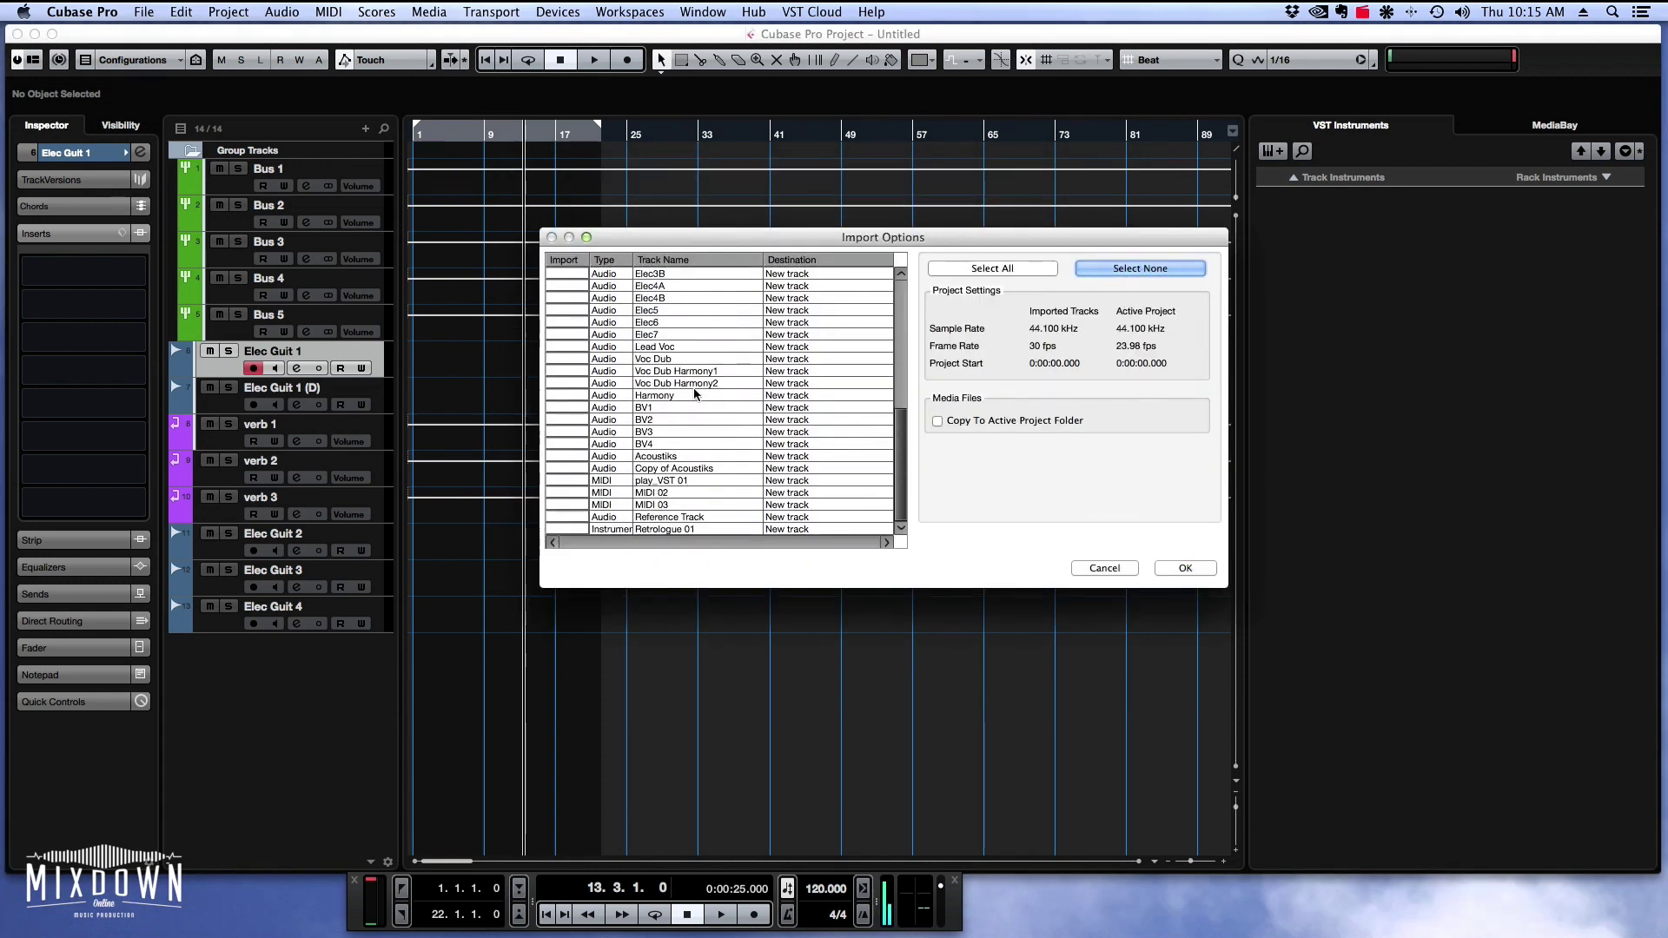
{"action": "scroll", "coordinate": [693, 395], "scroll_direction": "up", "scroll_amount": 1}
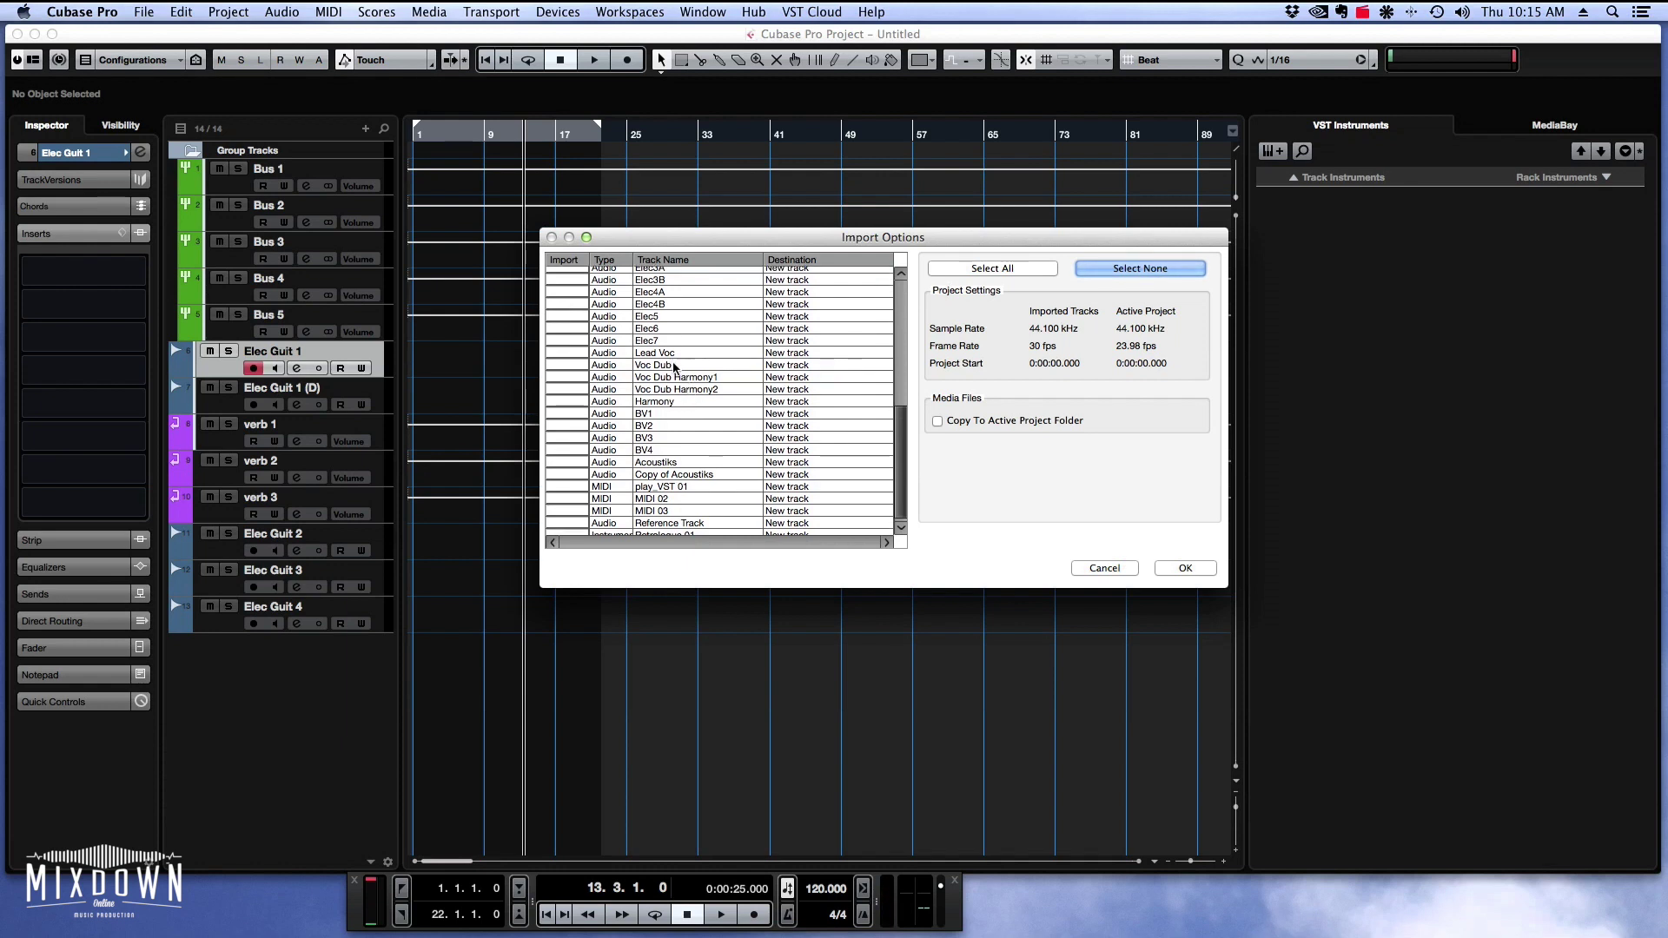
{"action": "left_click", "coordinate": [565, 352]}
{"action": "left_click", "coordinate": [1185, 568]}
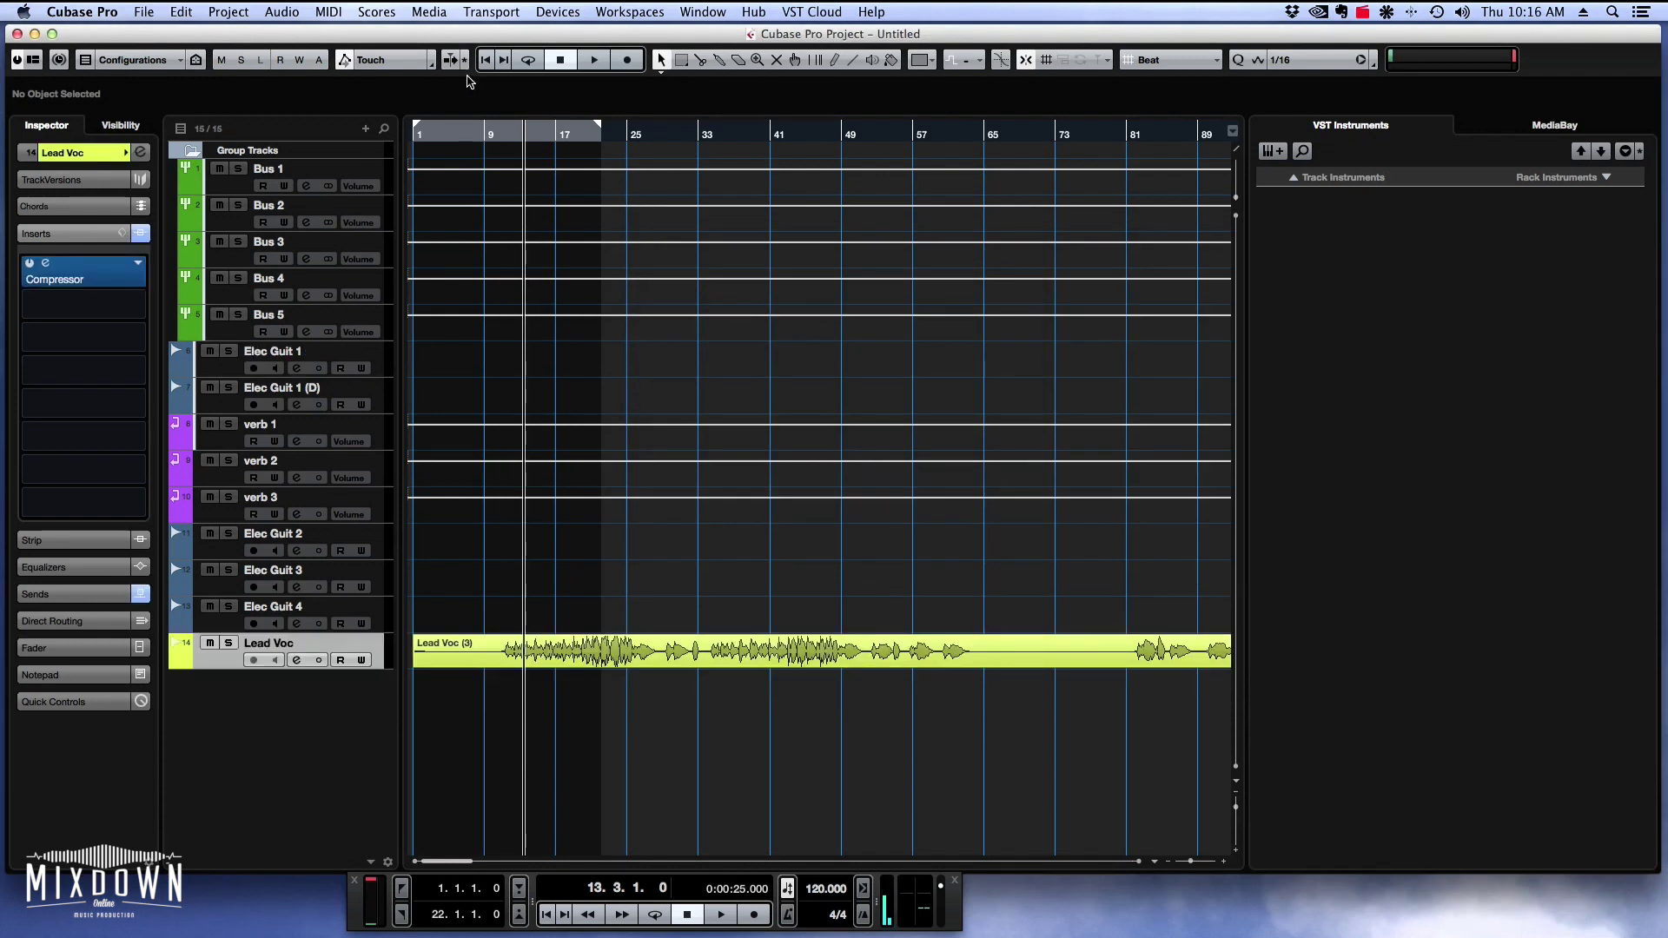
Play from around bar 9, stop, and select the Lead Voc (3) event.
{"action": "left_click", "coordinate": [490, 133]}
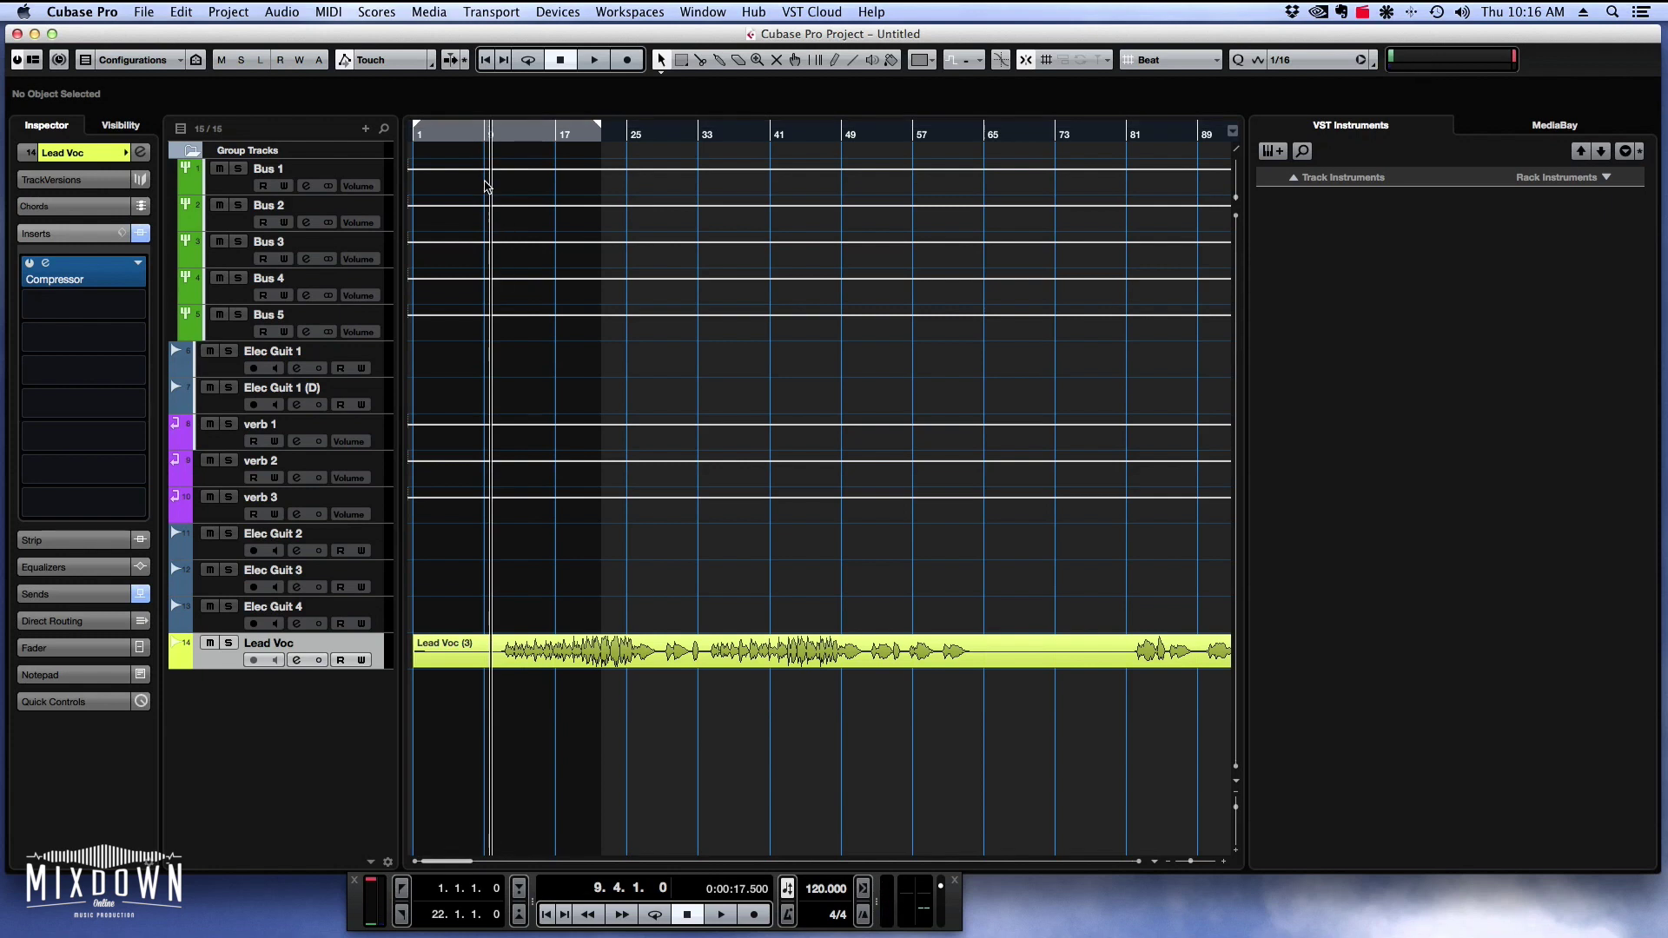
{"action": "key", "text": "space"}
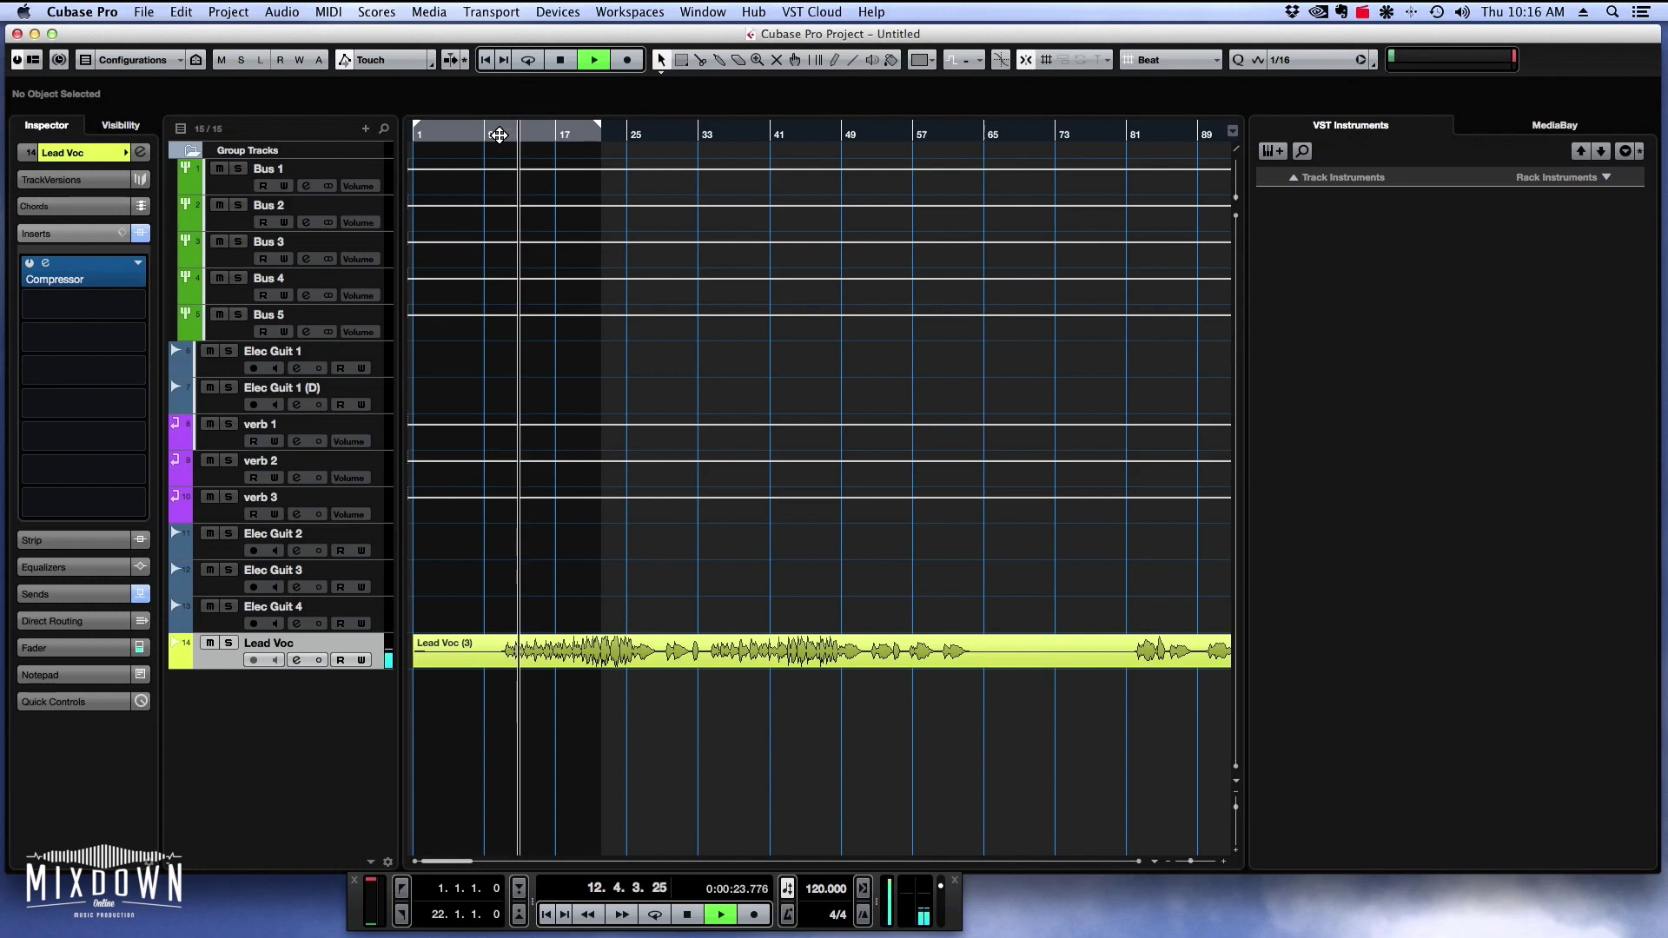
{"action": "key", "text": "space"}
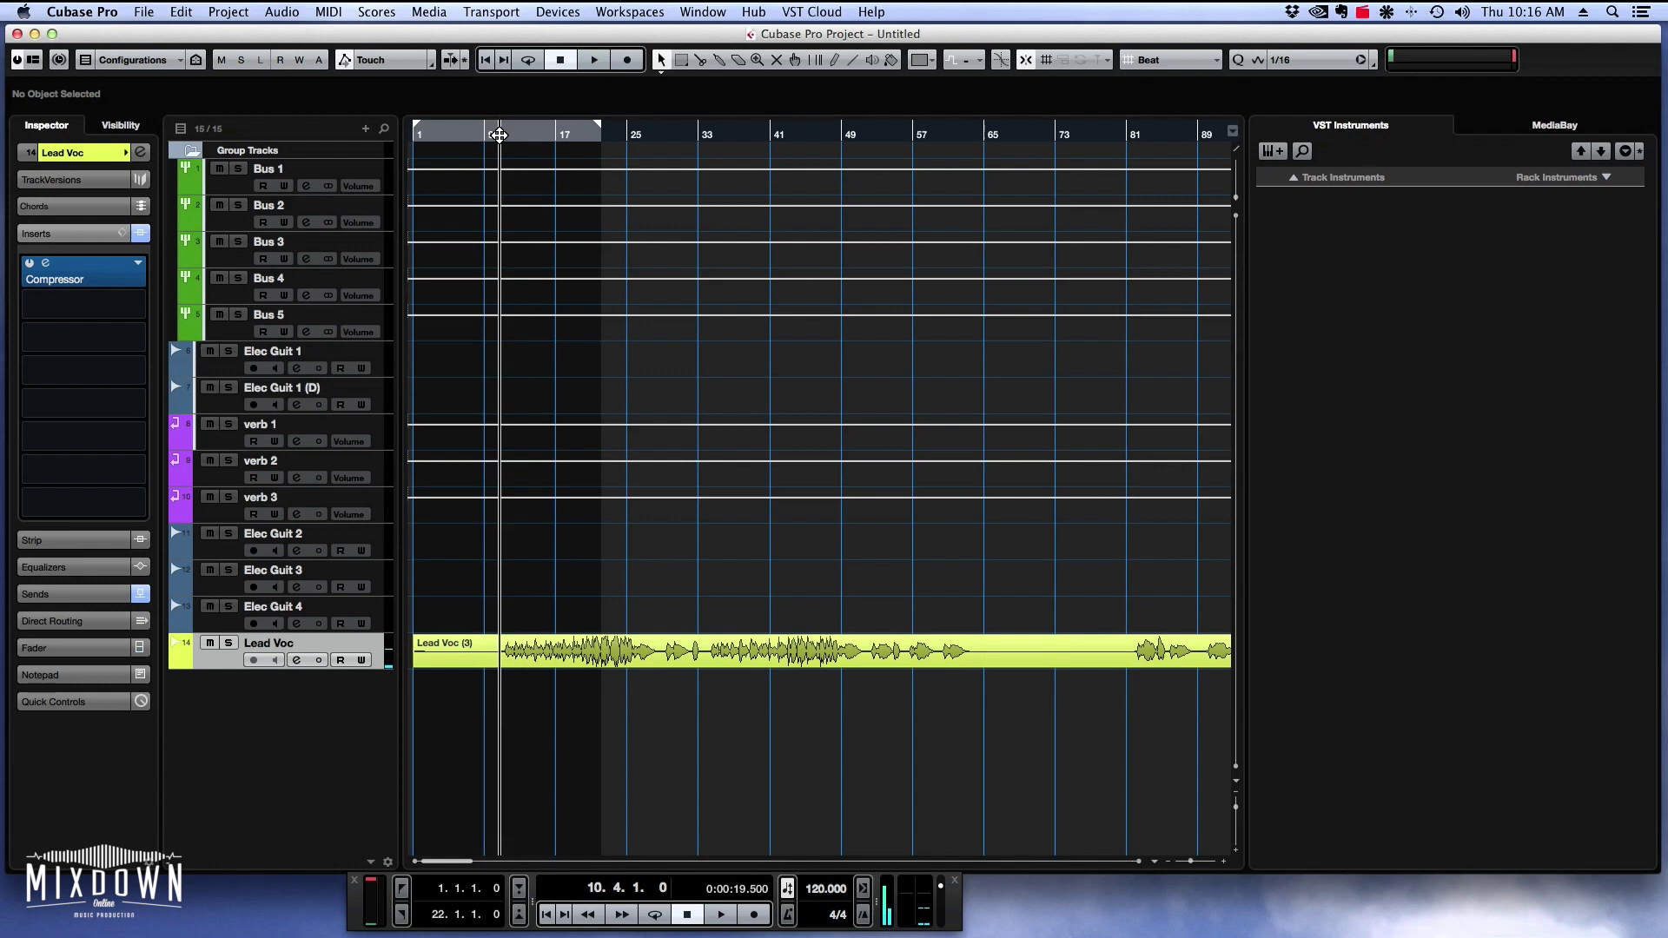
{"action": "left_click", "coordinate": [713, 665]}
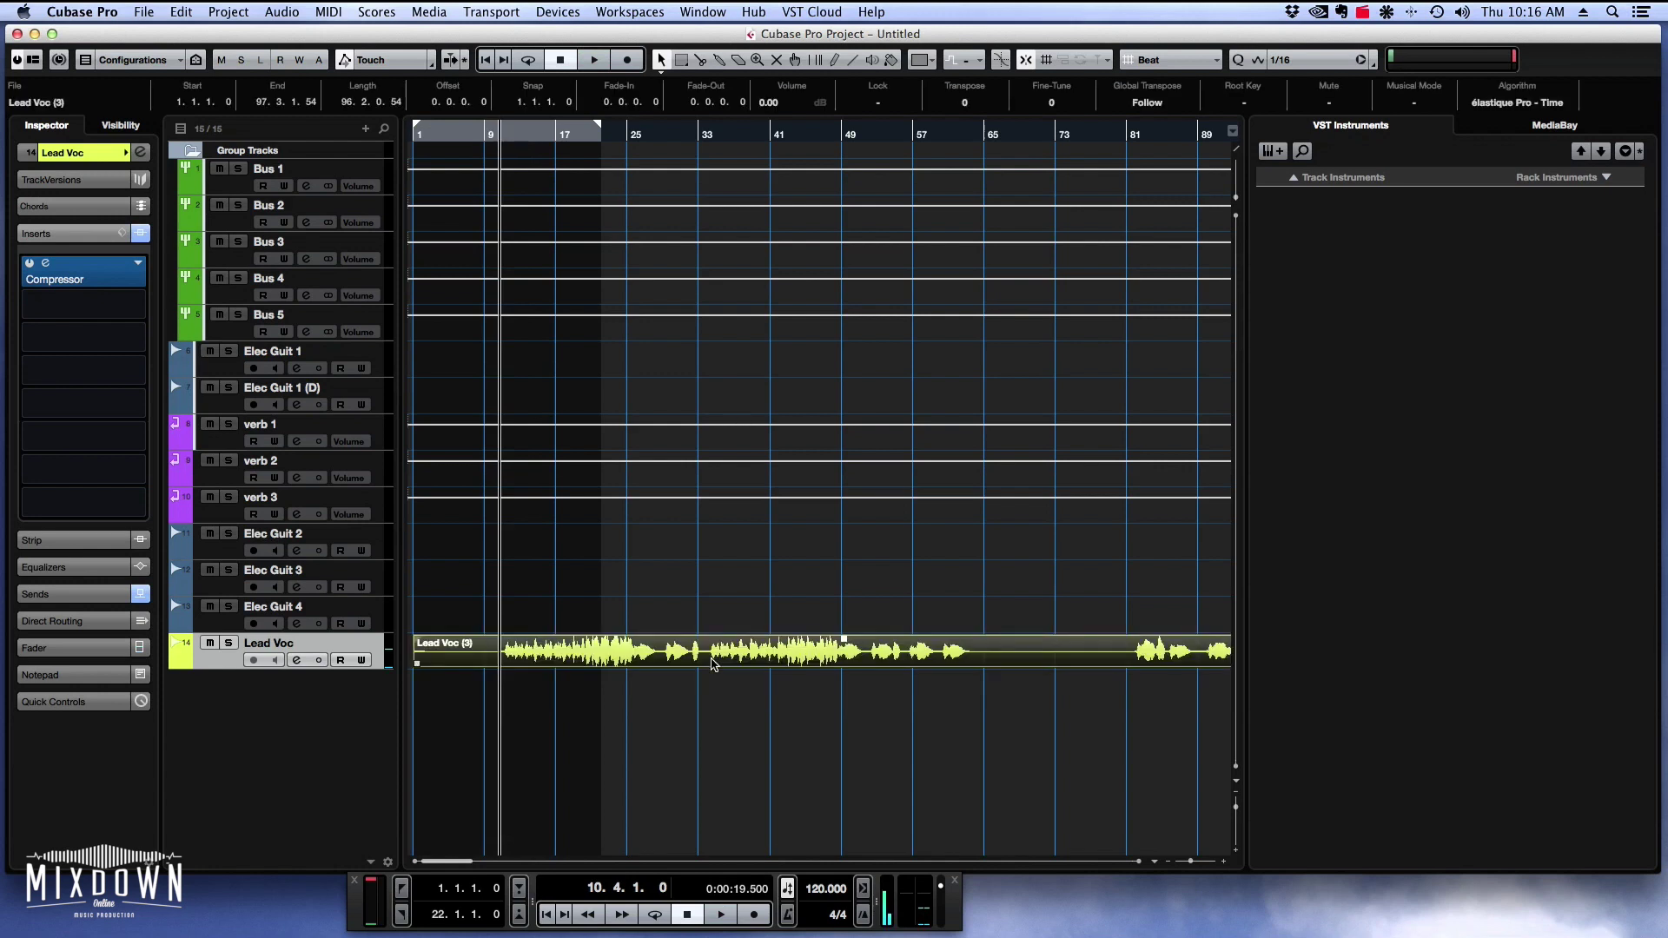
{"action": "double_click", "coordinate": [72, 279]}
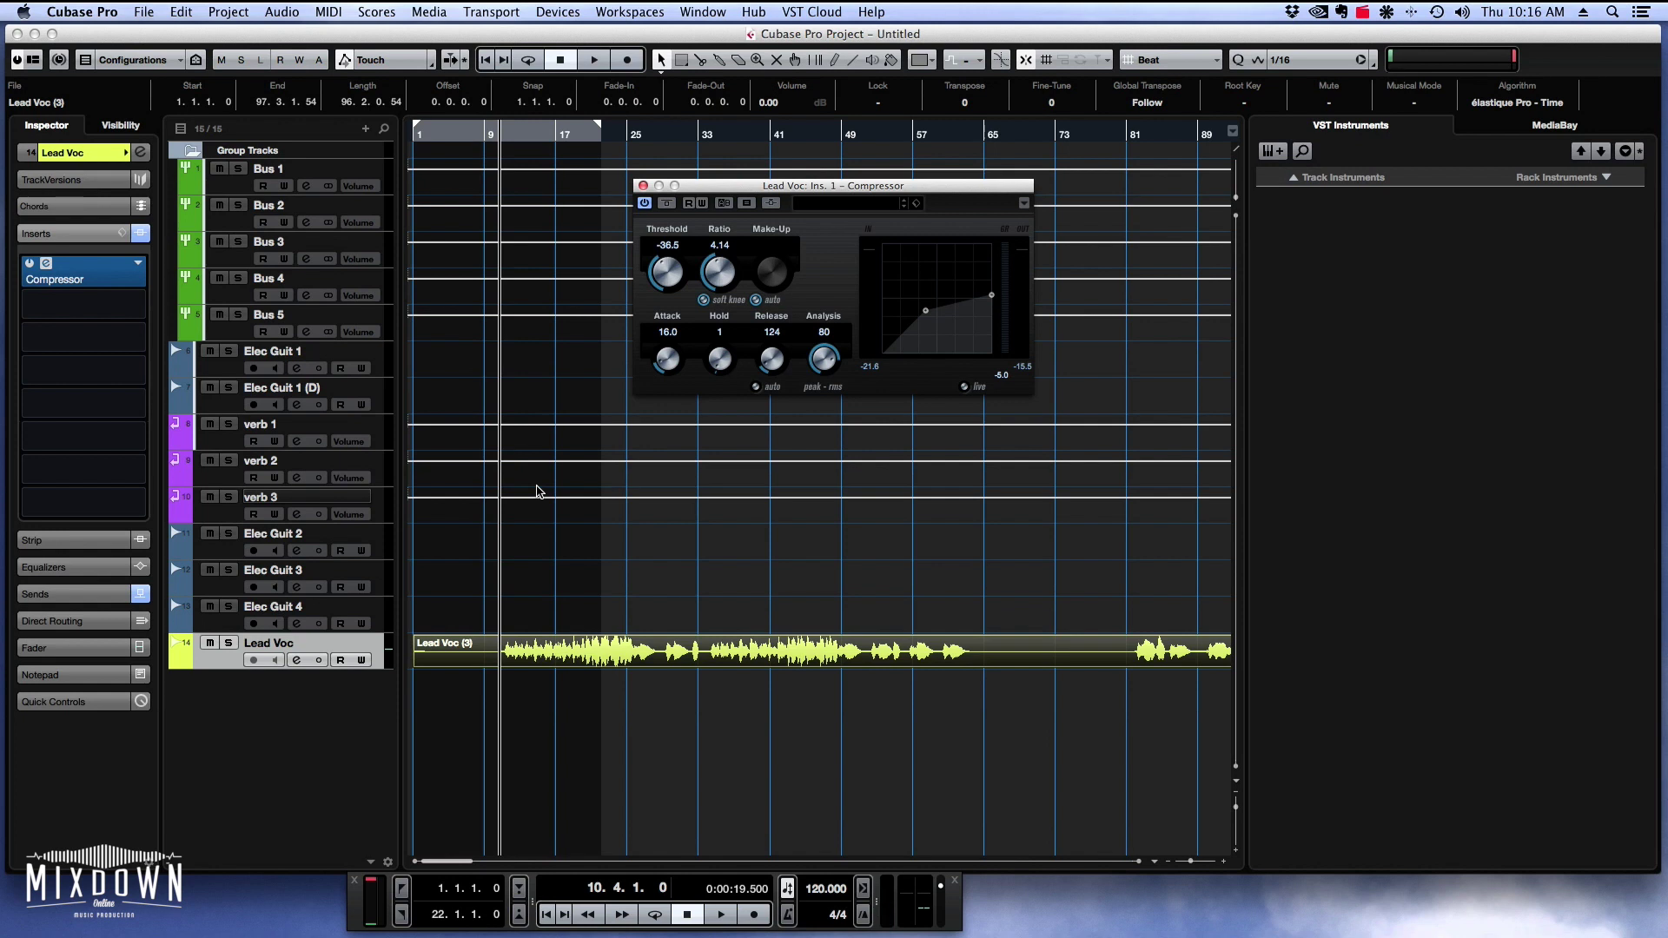
{"action": "left_click", "coordinate": [643, 185]}
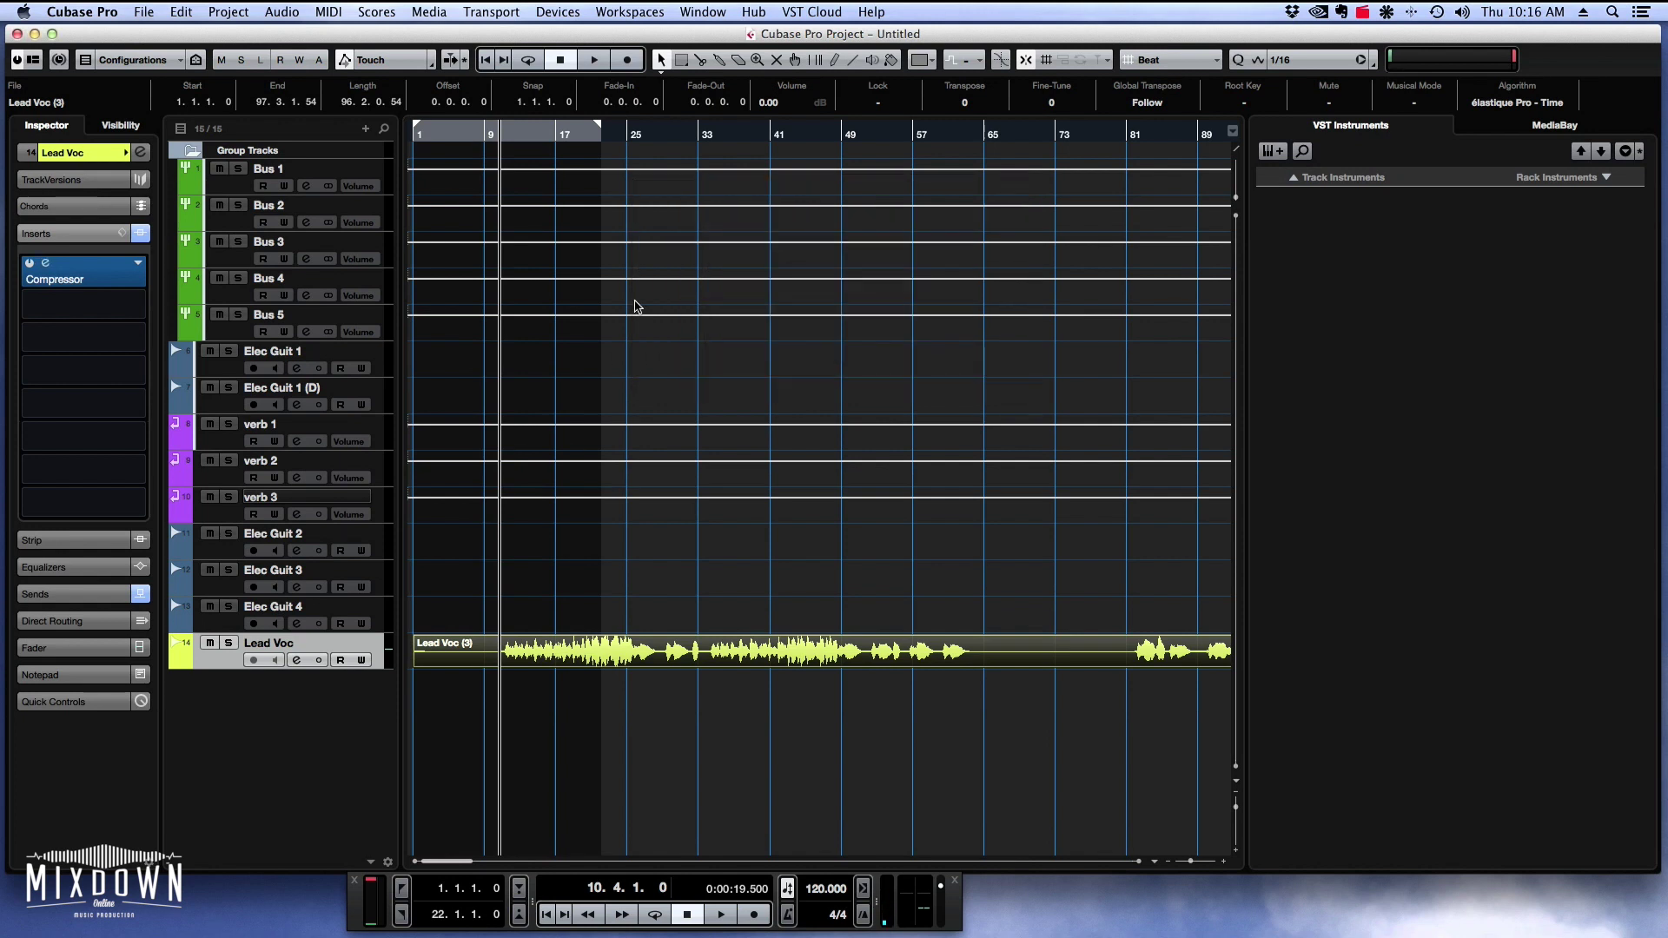
{"action": "left_click", "coordinate": [613, 581]}
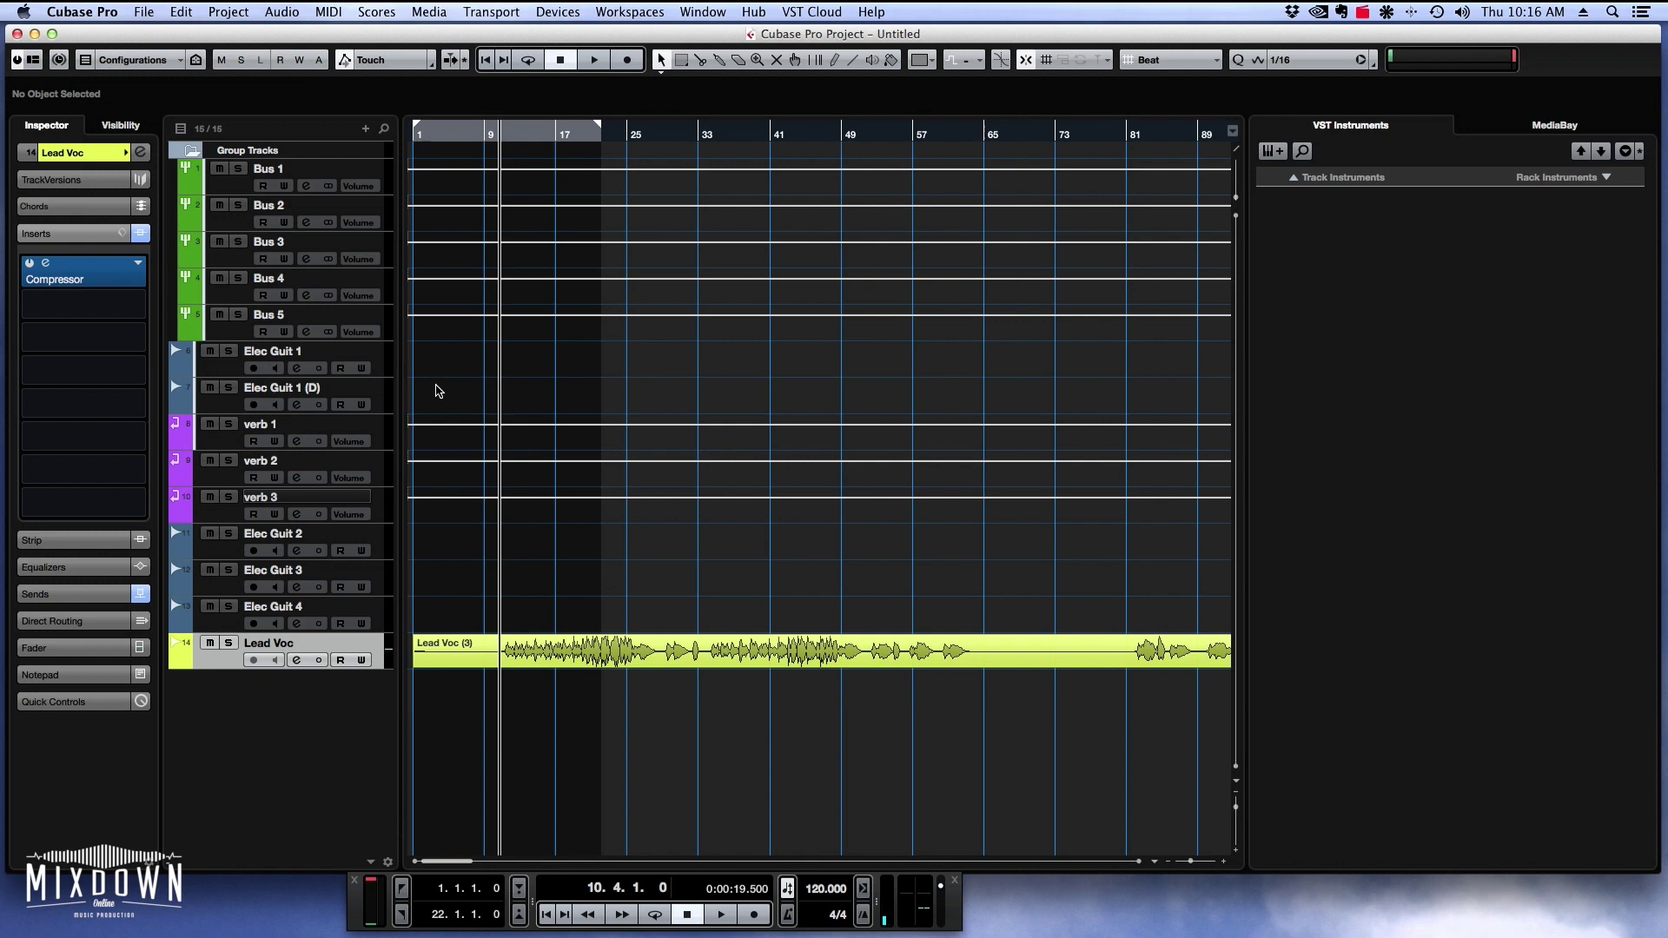
{"action": "left_click", "coordinate": [376, 370]}
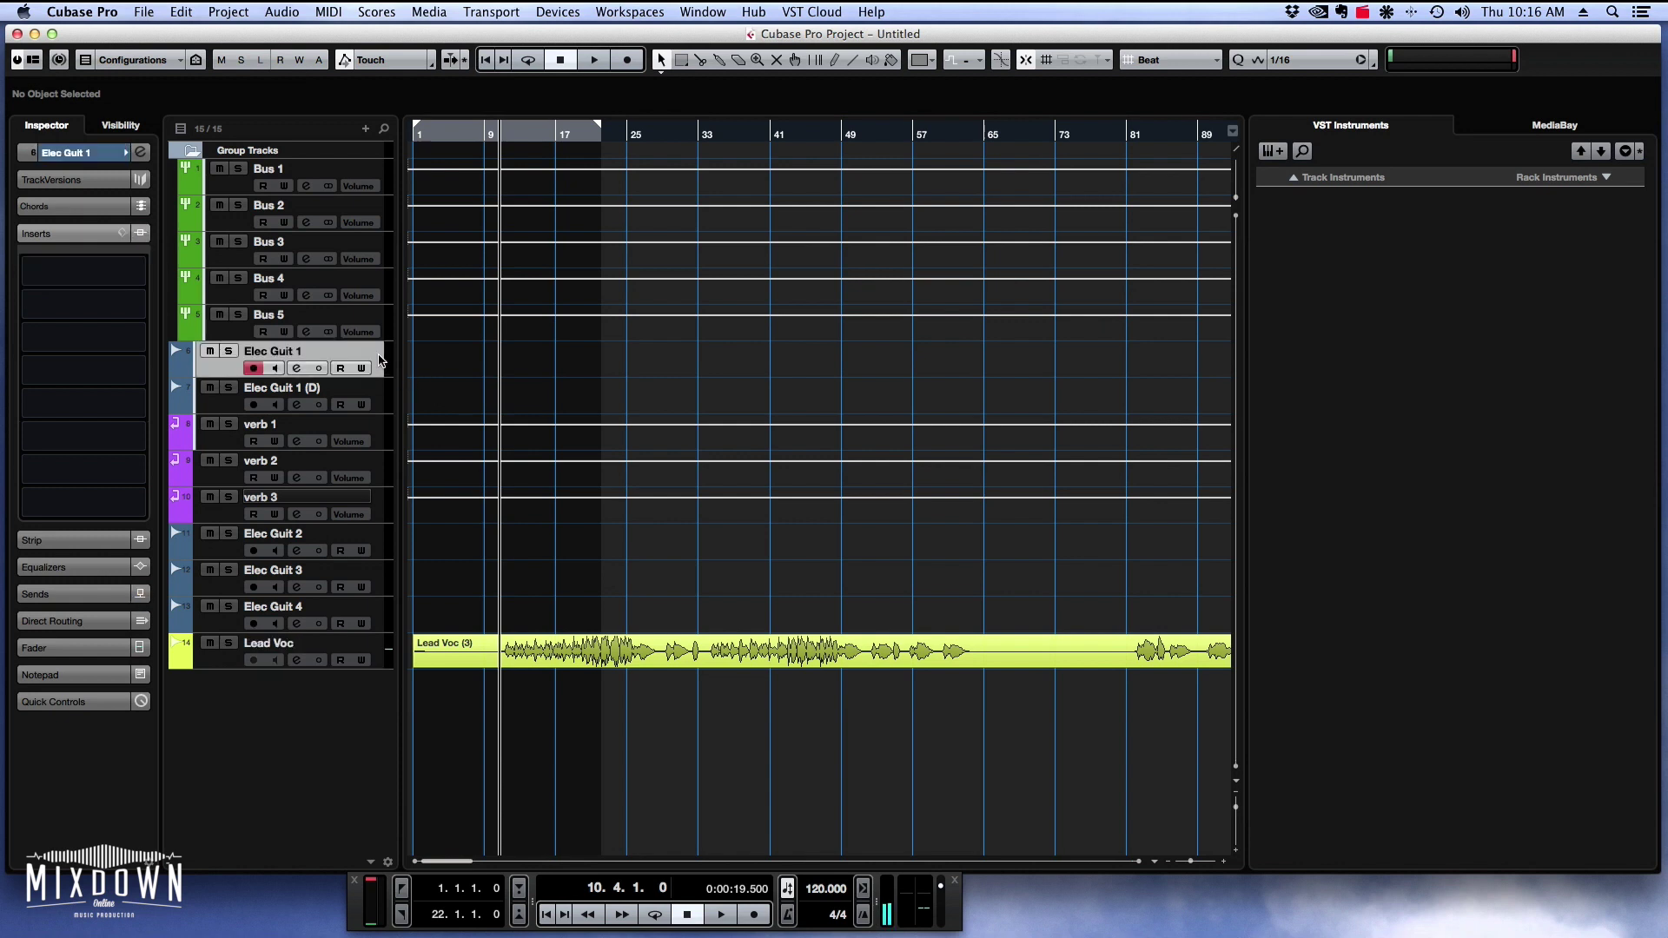
{"action": "left_click", "coordinate": [382, 655], "text": "shift"}
Enlarge the selected Elec Guit 1–Lead Voc tracks, then reselect only Elec Guit 1.
{"action": "left_click_drag", "start_coordinate": [376, 633], "coordinate": [376, 650]}
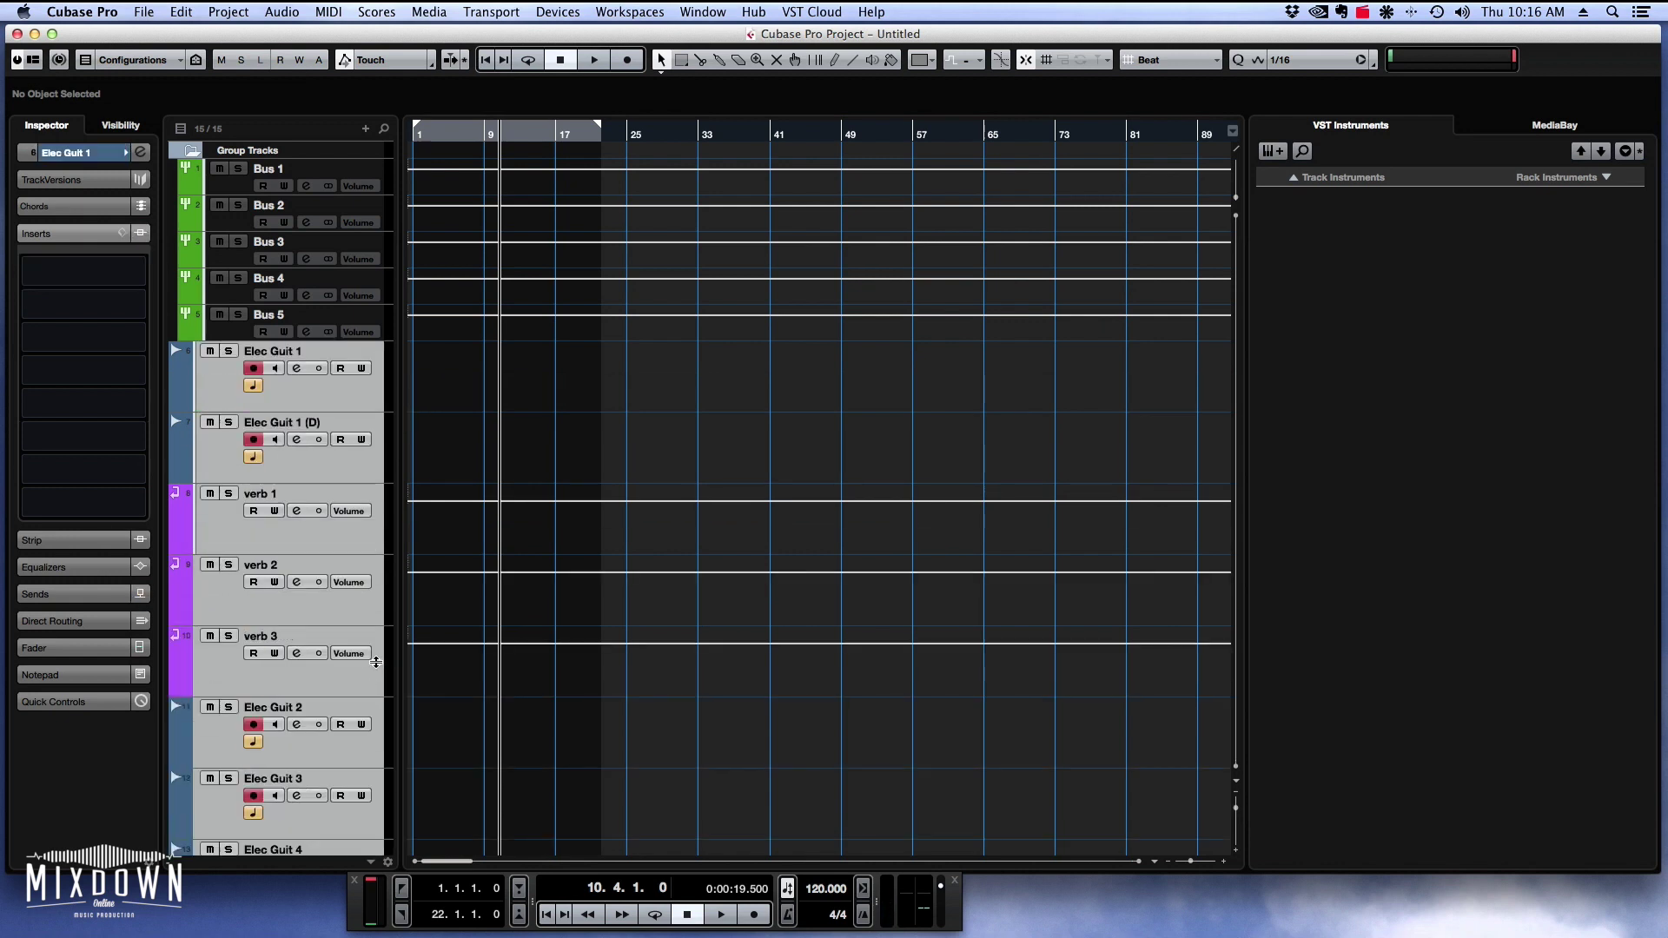
{"action": "left_click", "coordinate": [292, 383]}
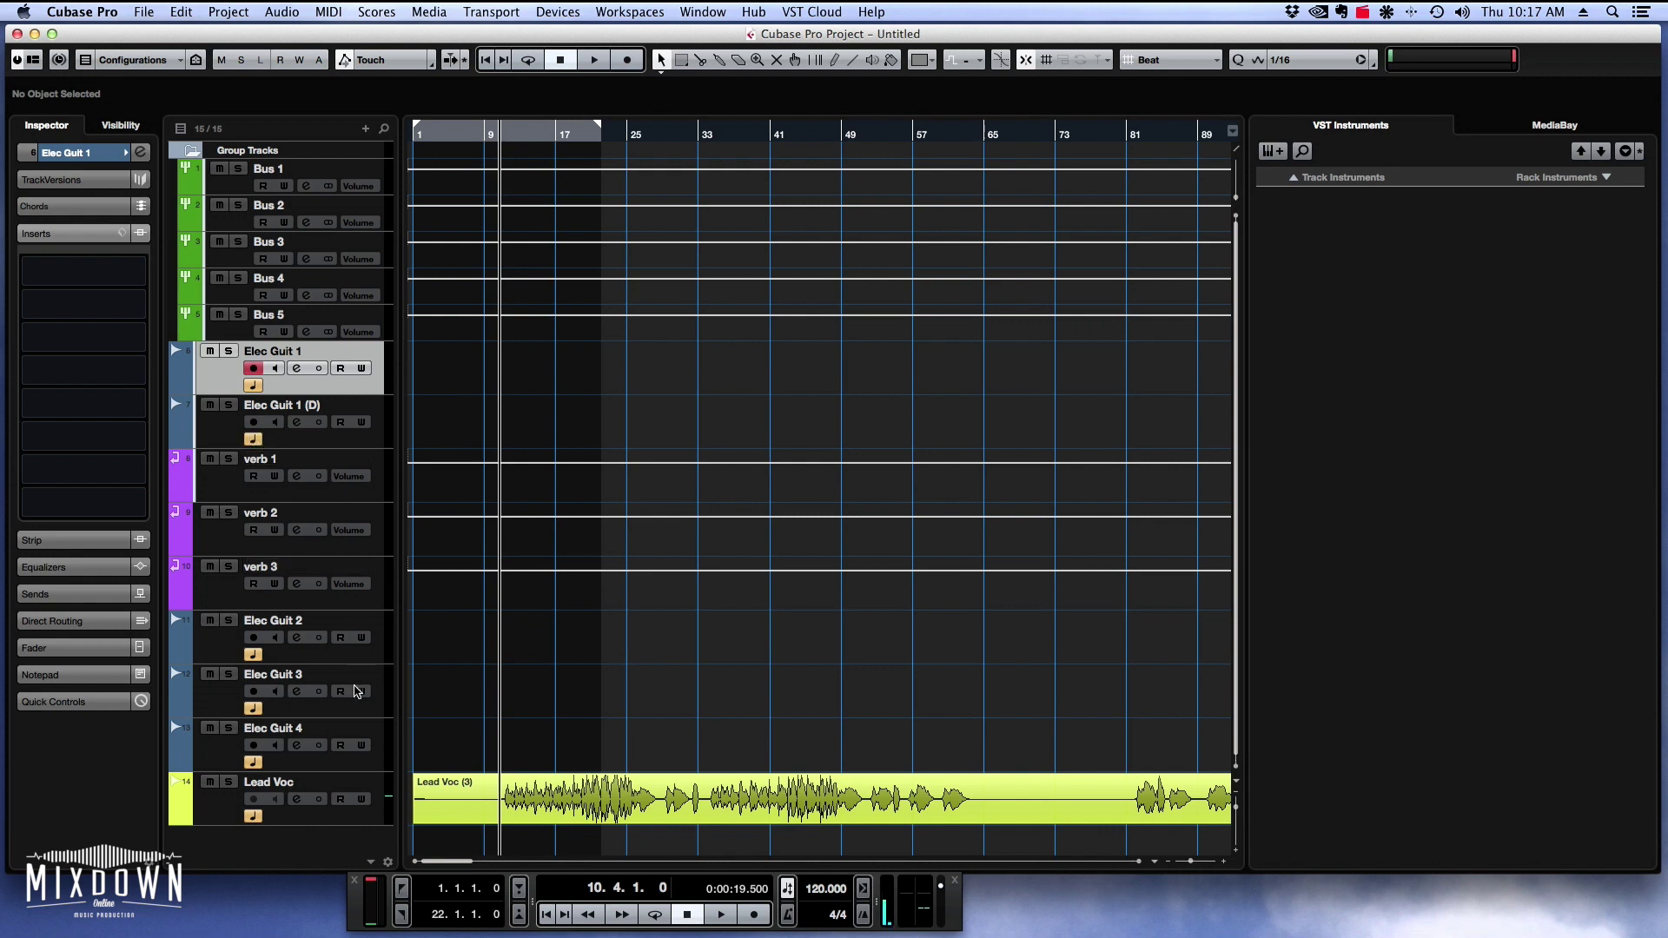
Select Elec Guit 1 and Shift-select down to Lead Voc to cover the whole range.
{"action": "left_click", "coordinate": [378, 817], "text": "shift"}
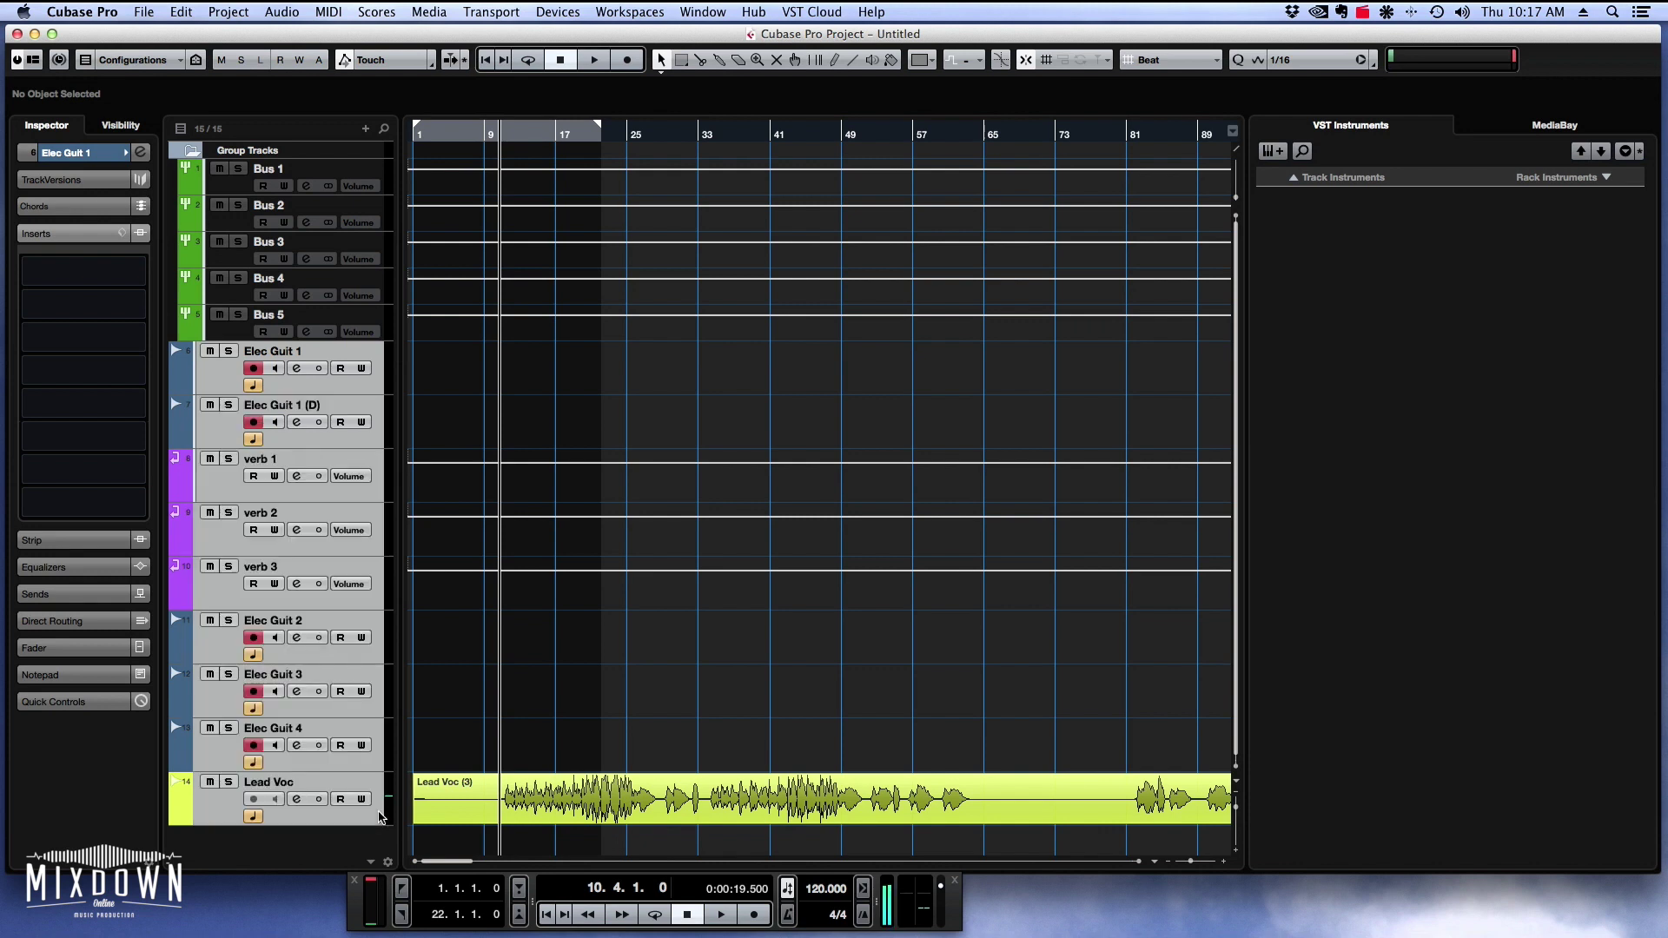
{"action": "left_click", "coordinate": [266, 440]}
{"action": "left_click", "coordinate": [380, 391]}
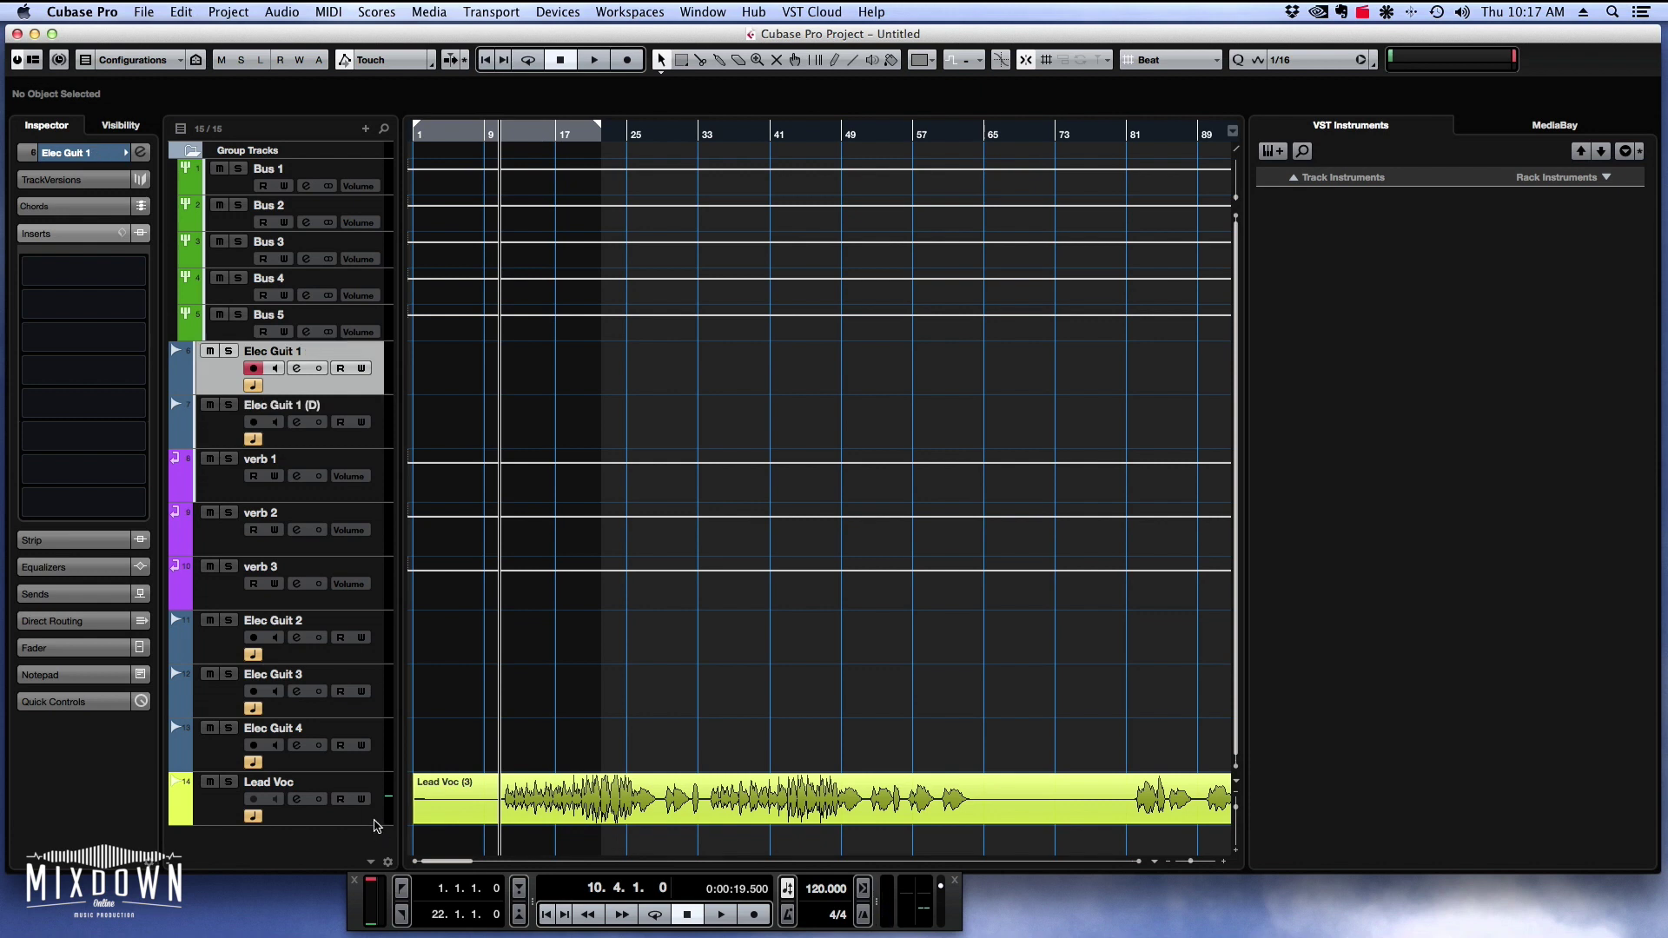
{"action": "left_click", "coordinate": [376, 821], "text": "shift"}
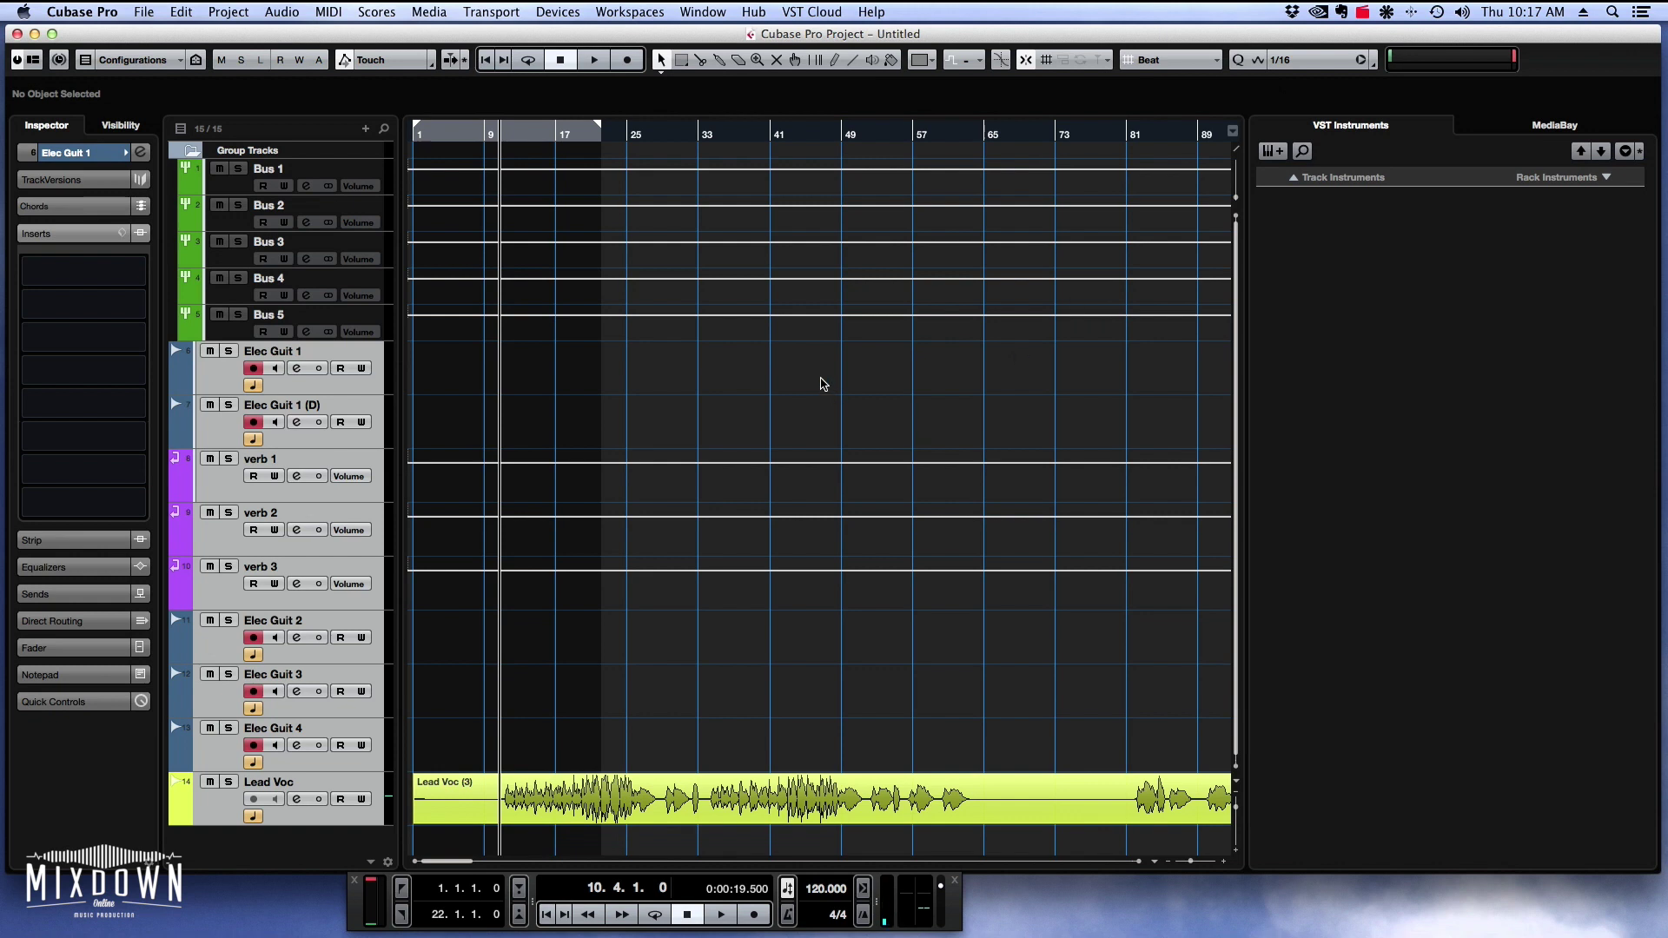
{"action": "left_click", "coordinate": [380, 385]}
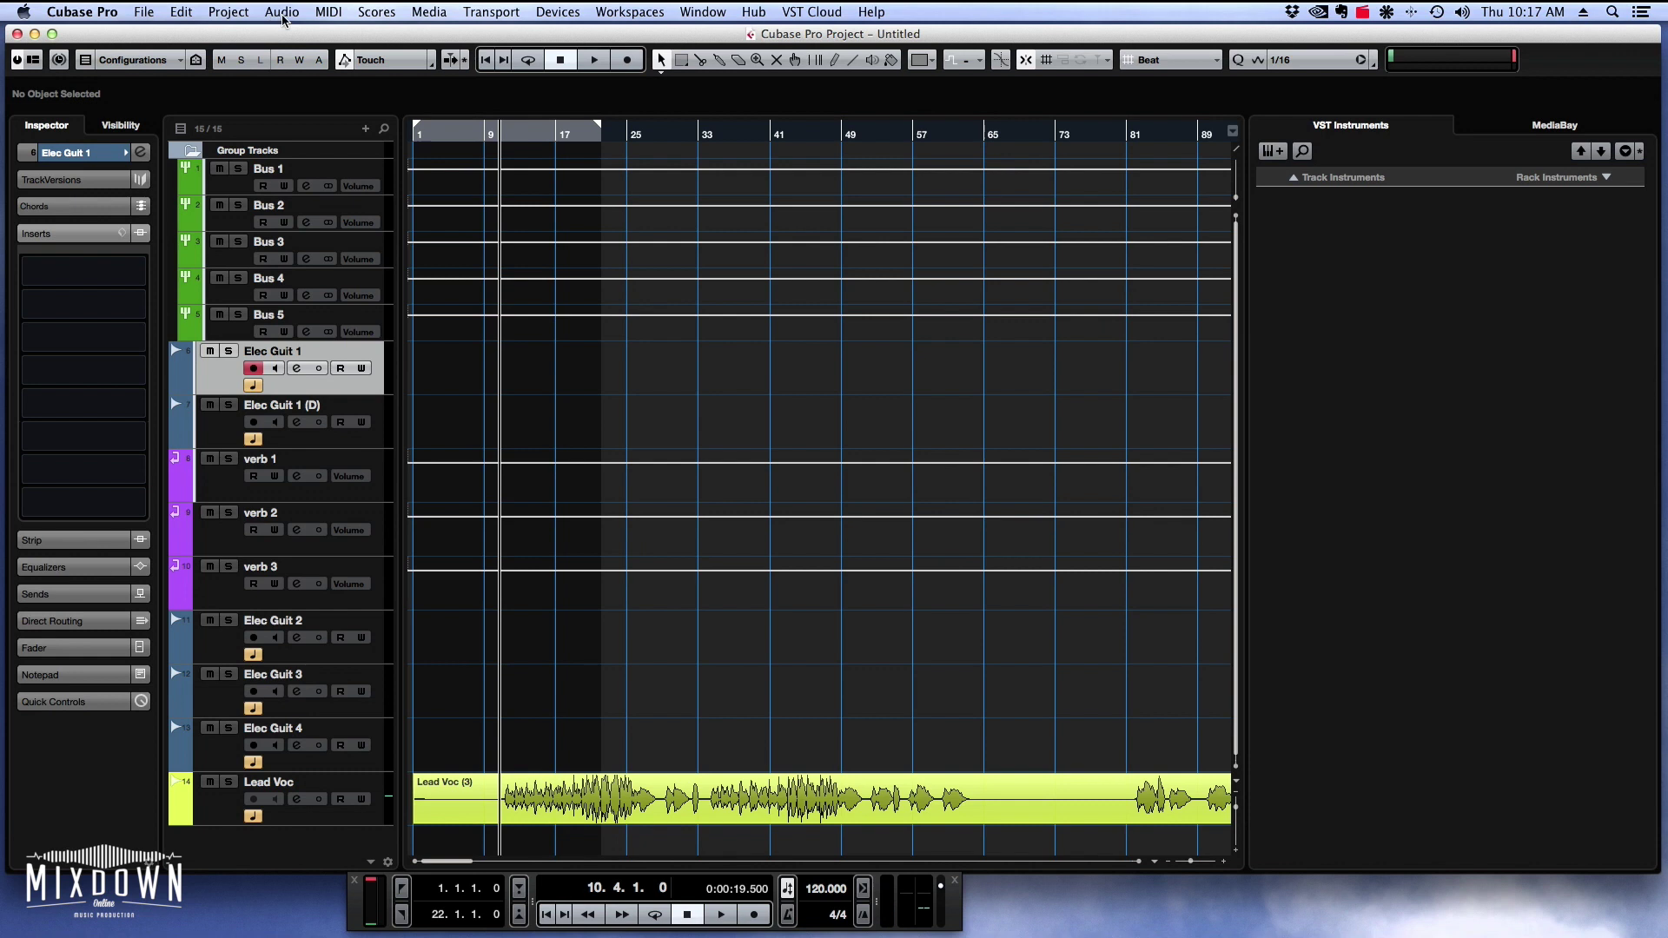
{"action": "left_click", "coordinate": [388, 816], "text": "shift"}
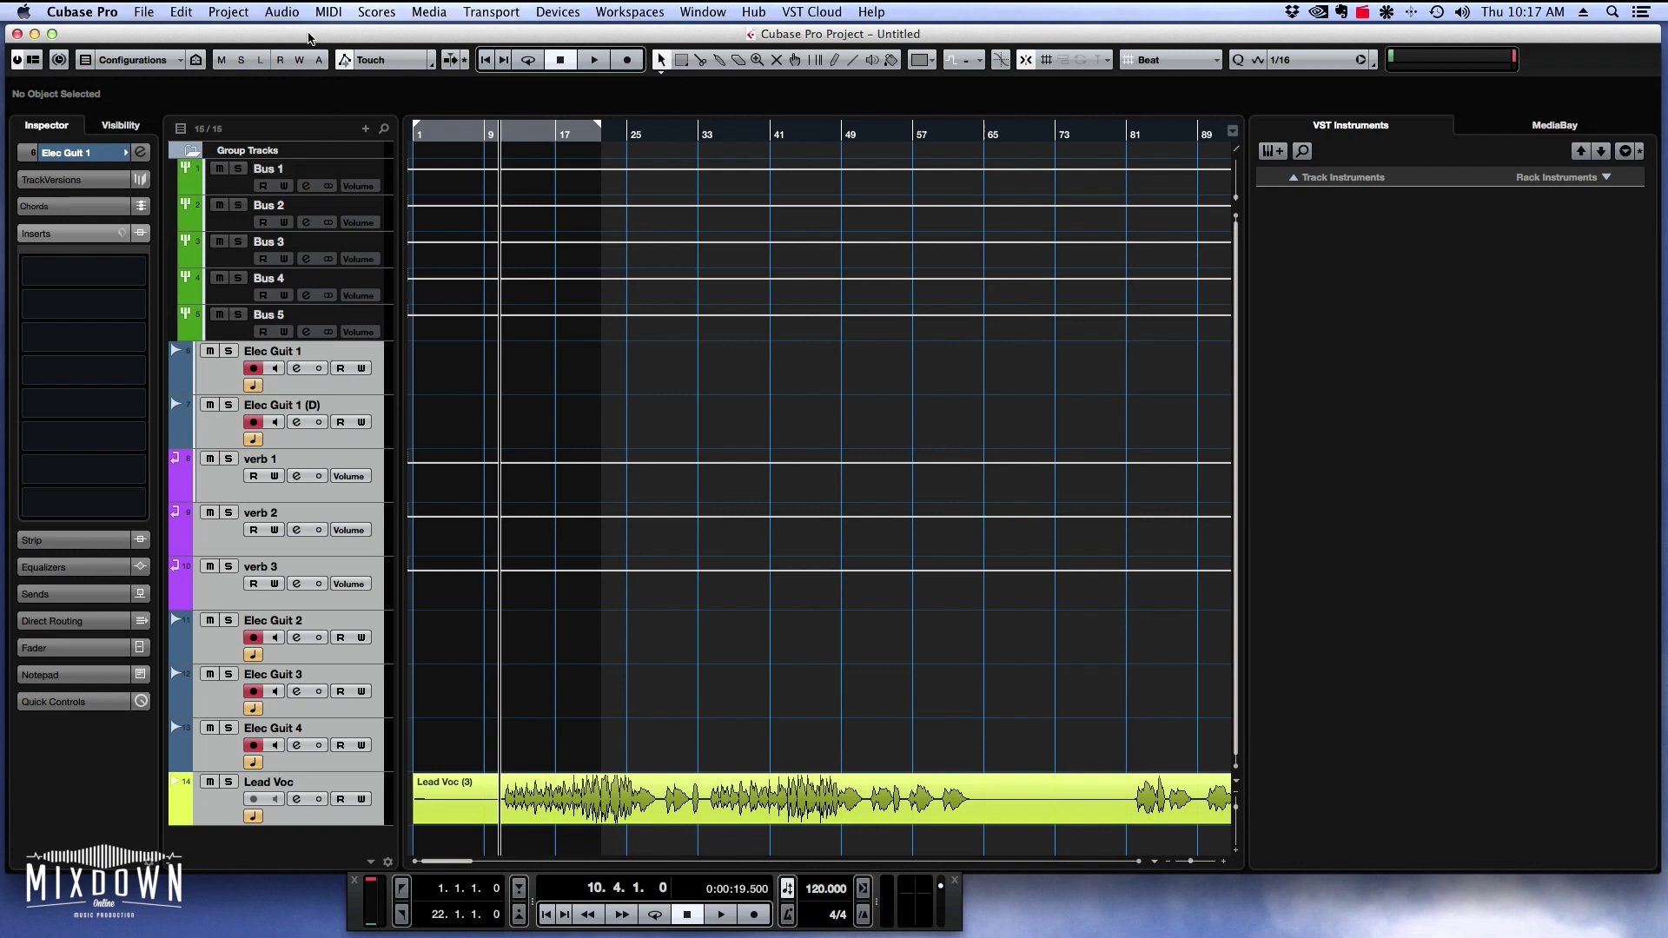
Open the Project Logical Editor with the action target set to Track Operation.
{"action": "left_click", "coordinate": [222, 15]}
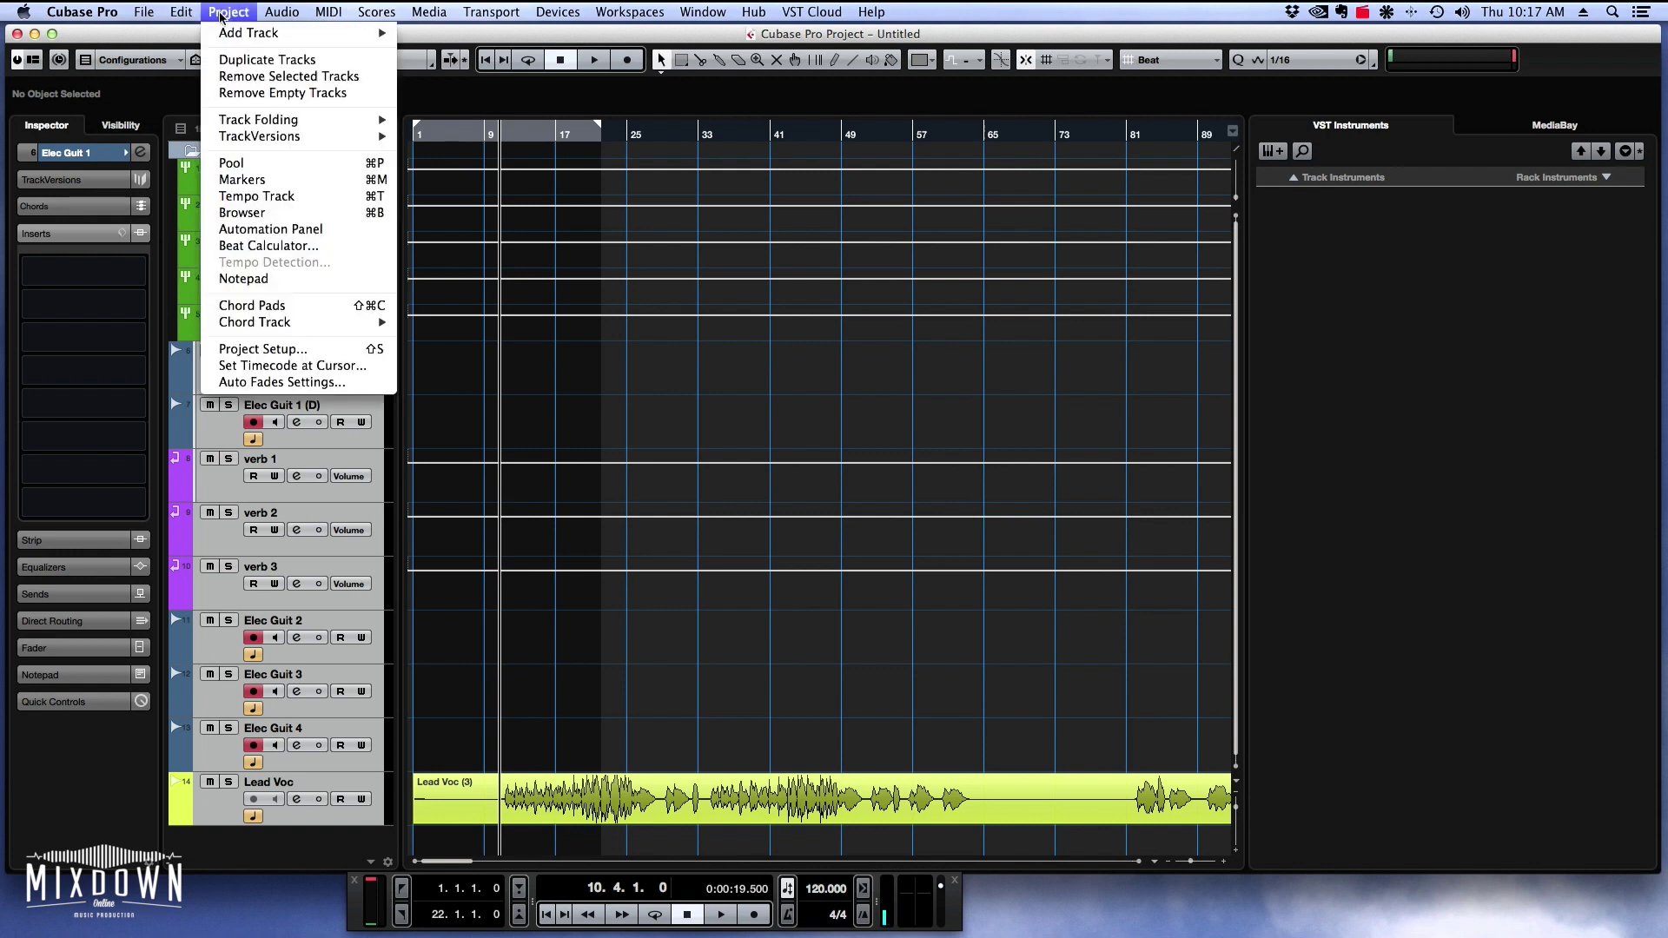
{"action": "mouse_move", "coordinate": [182, 15]}
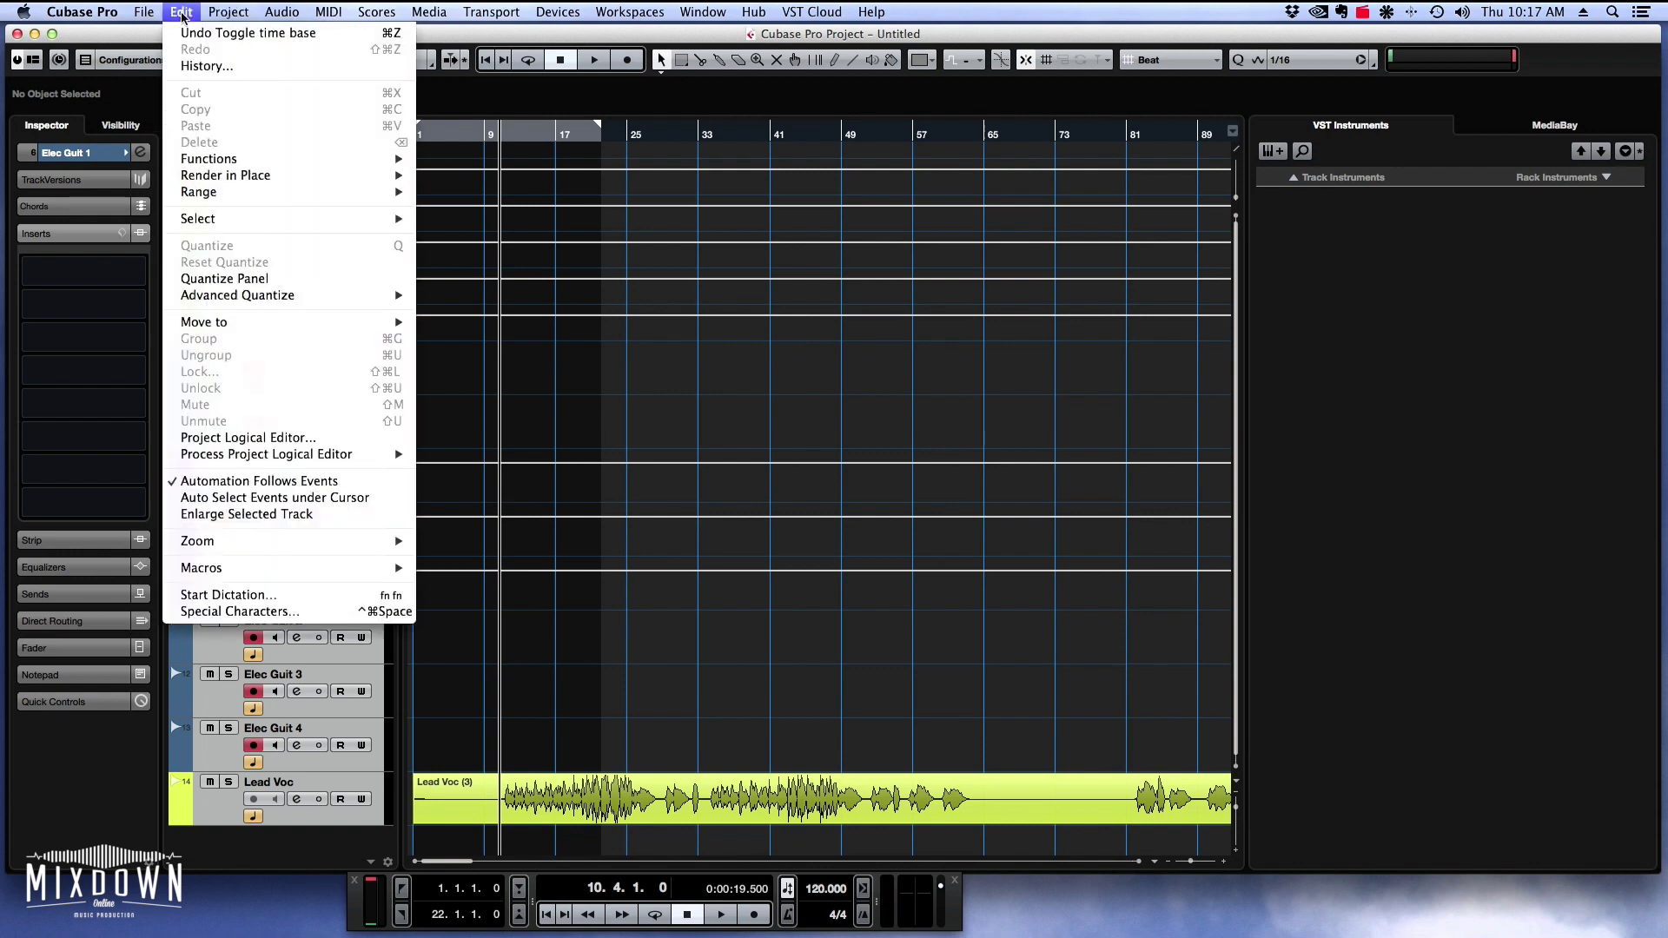
{"action": "left_click", "coordinate": [282, 440]}
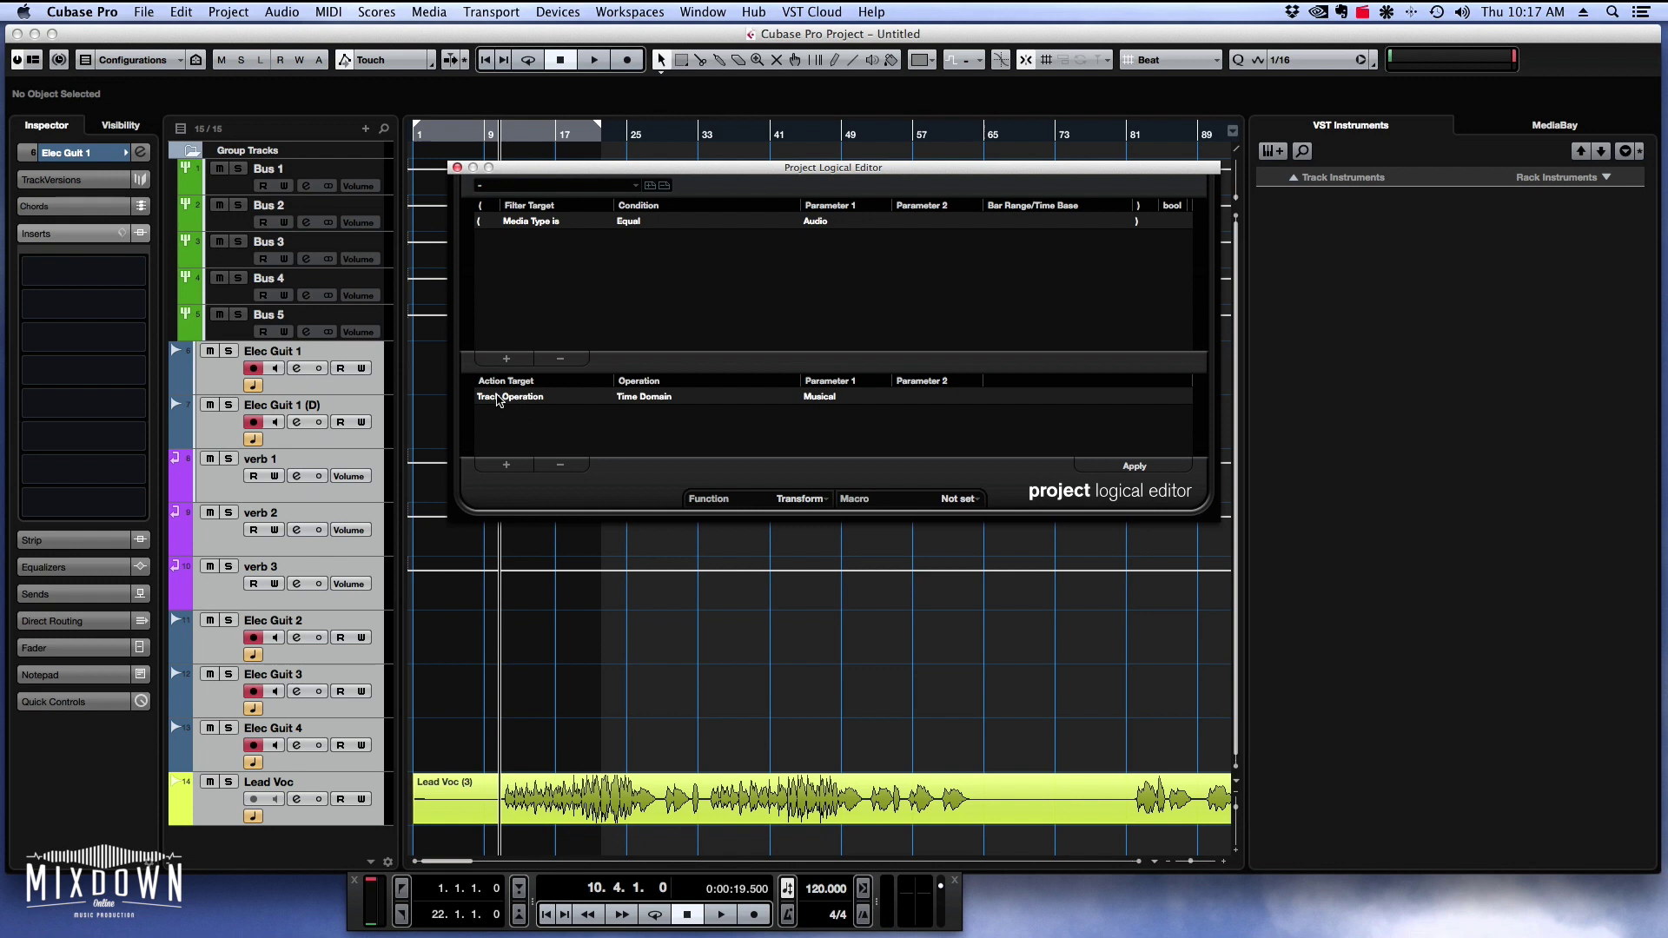
{"action": "left_click", "coordinate": [631, 401]}
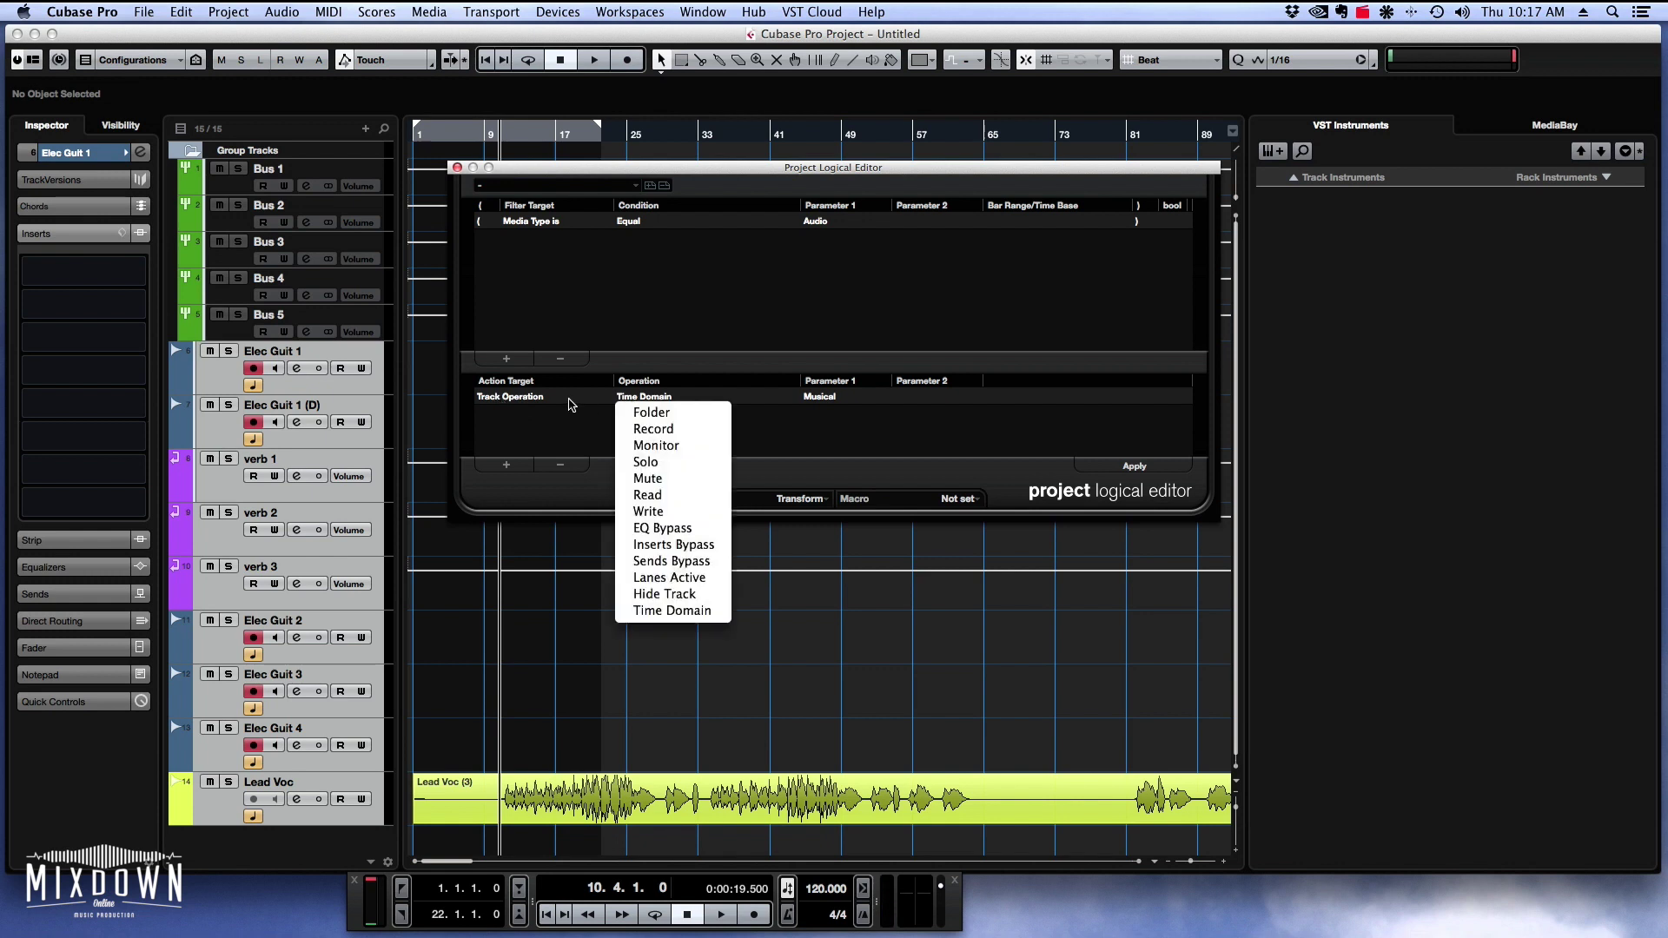
{"action": "left_click", "coordinate": [533, 400]}
{"action": "left_click", "coordinate": [534, 400]}
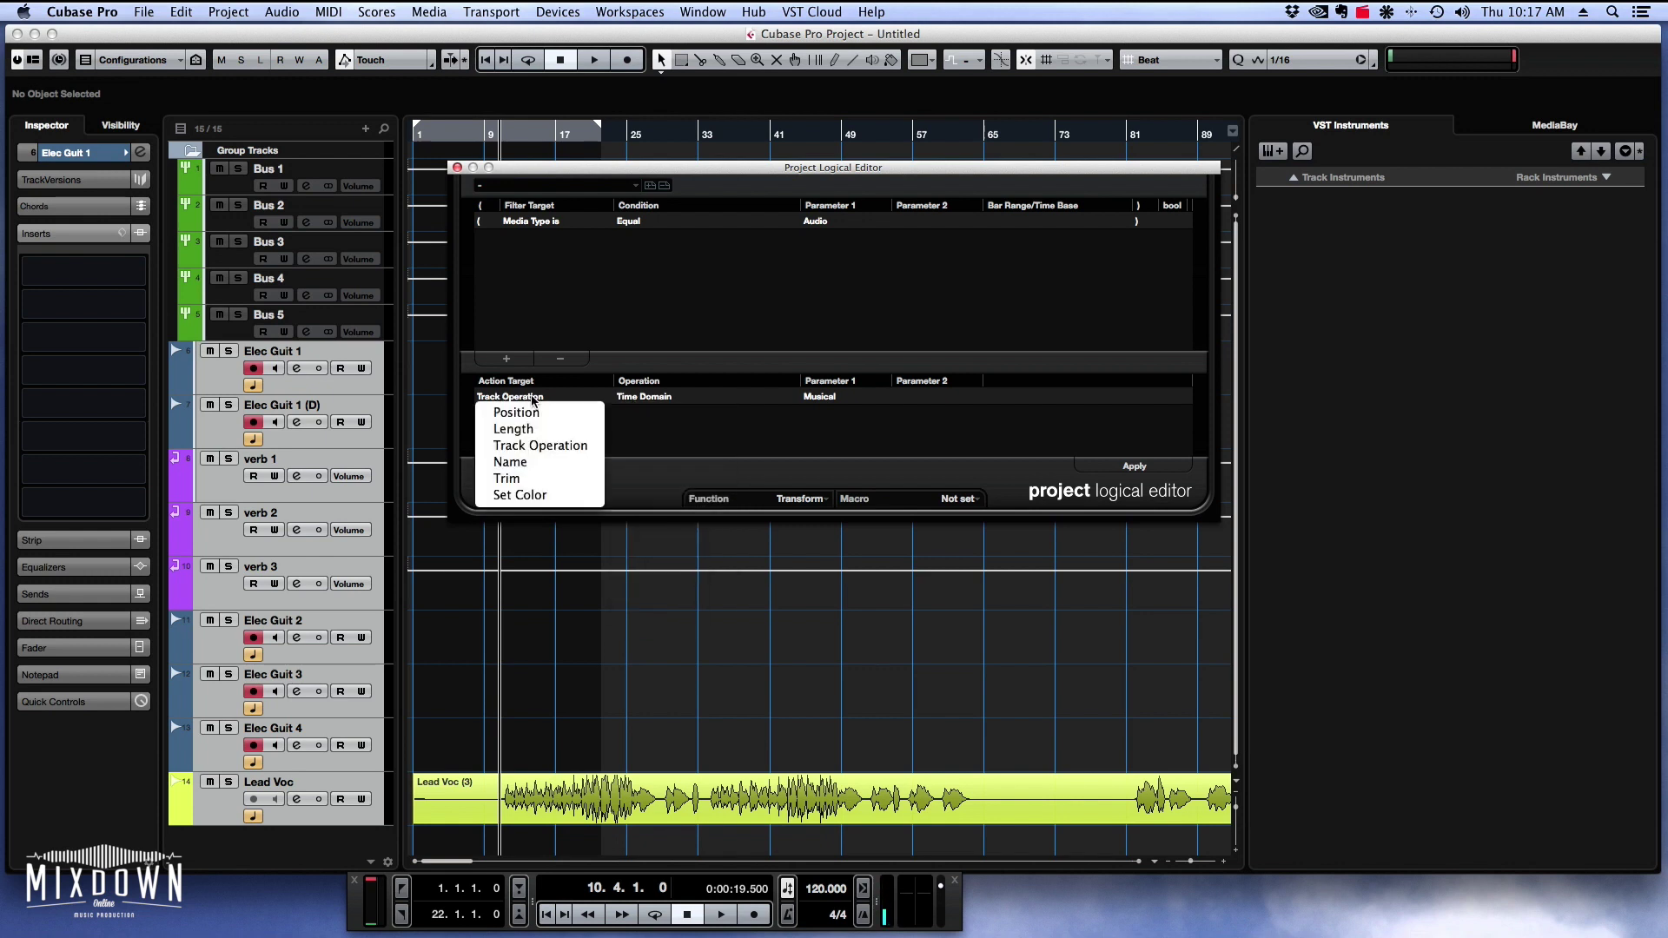
{"action": "left_click", "coordinate": [541, 445]}
Set the operation to Time Domain, parameter Linear, and apply it.
{"action": "left_click", "coordinate": [658, 401]}
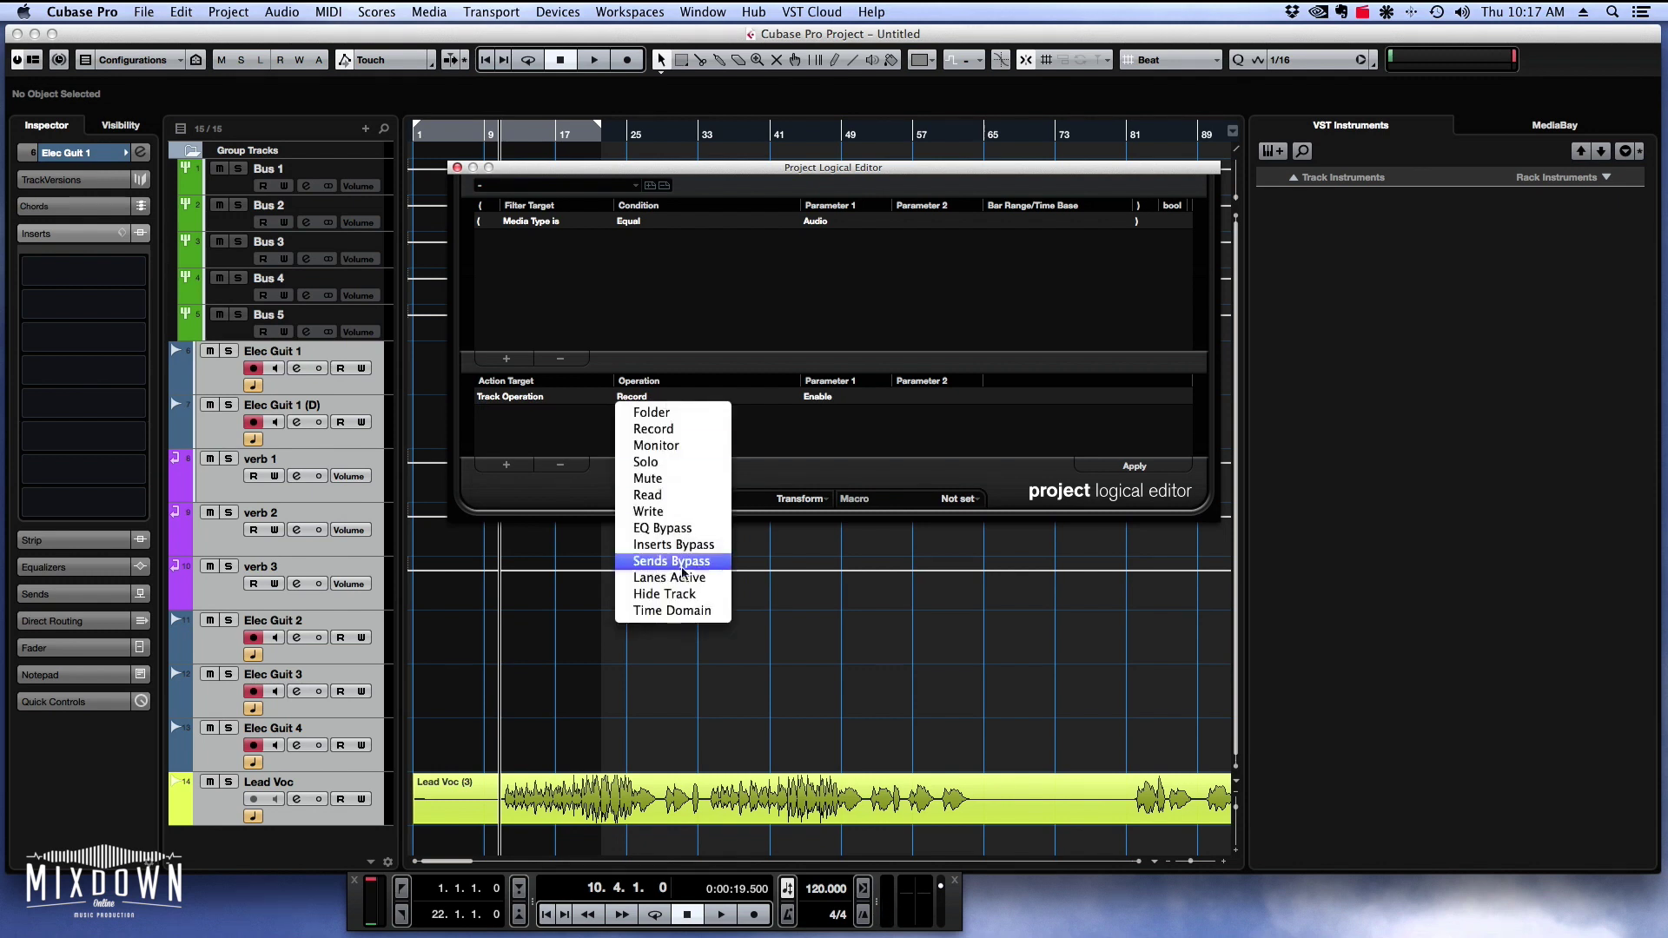
{"action": "left_click", "coordinate": [706, 611]}
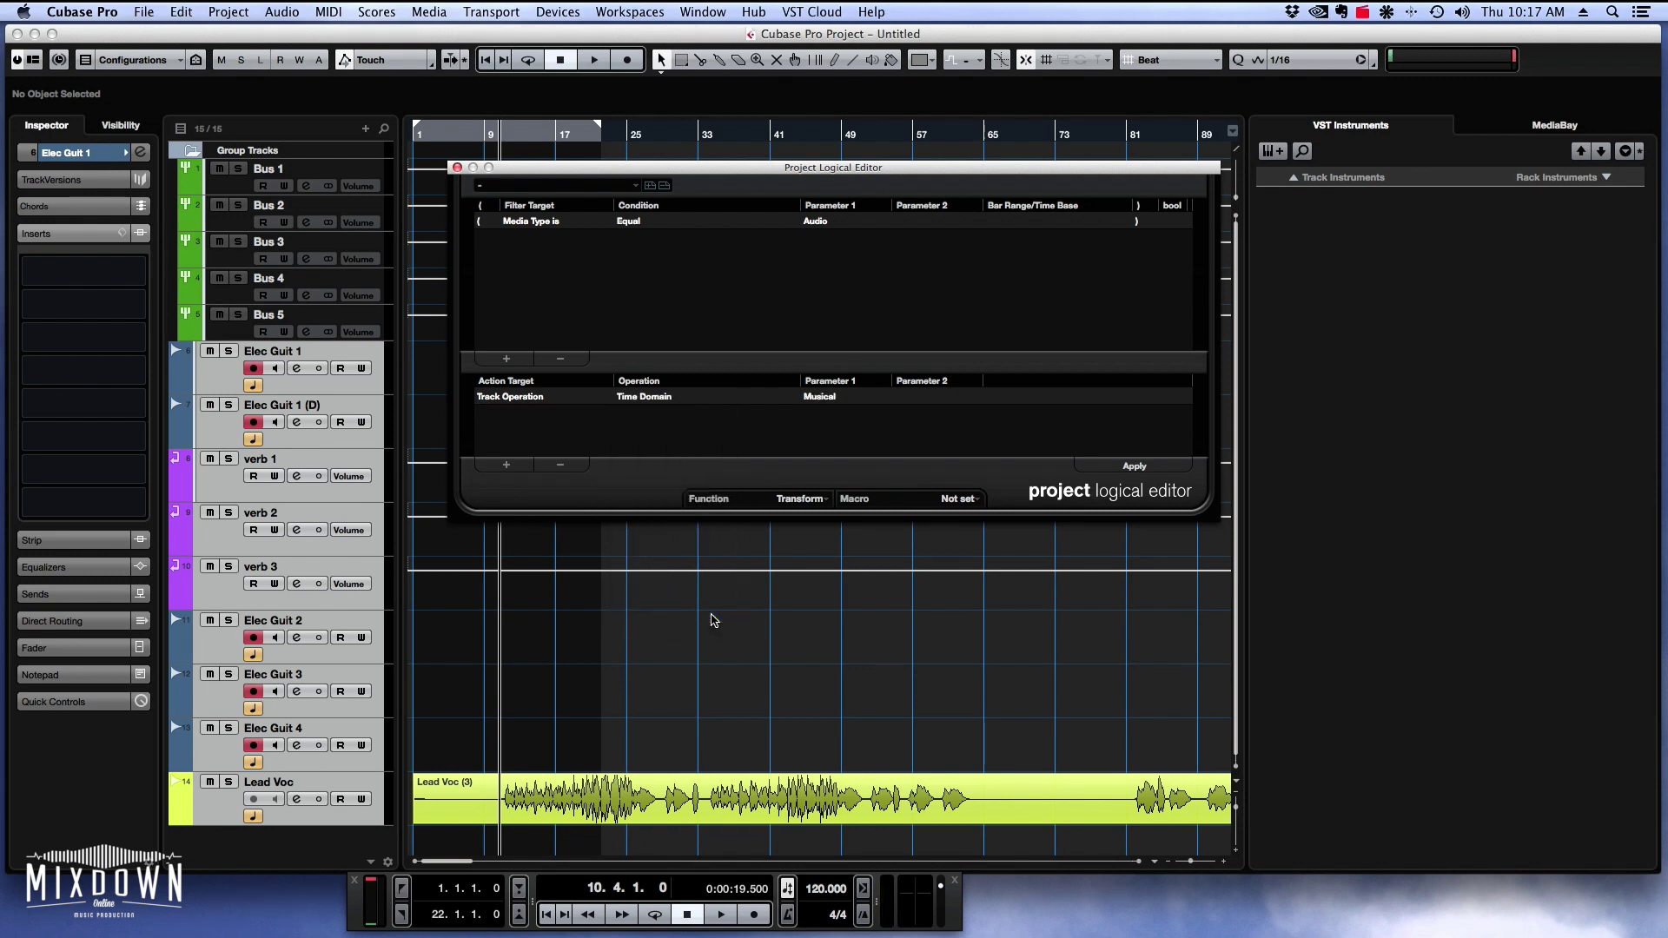
{"action": "left_click", "coordinate": [821, 396]}
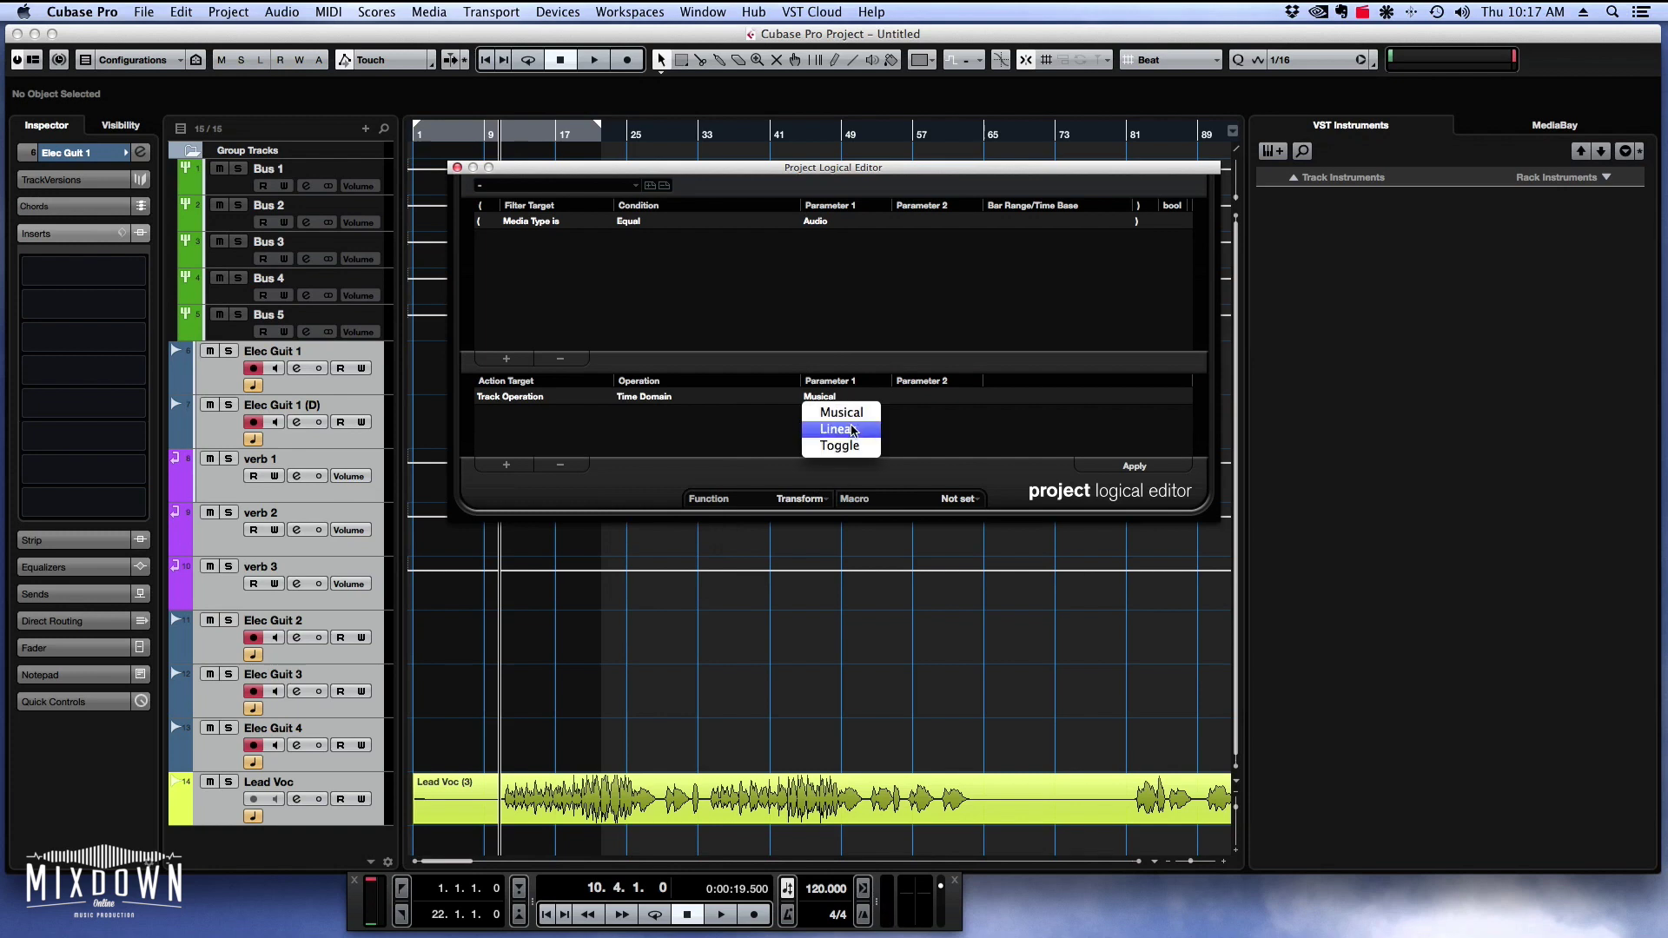
{"action": "left_click", "coordinate": [851, 429]}
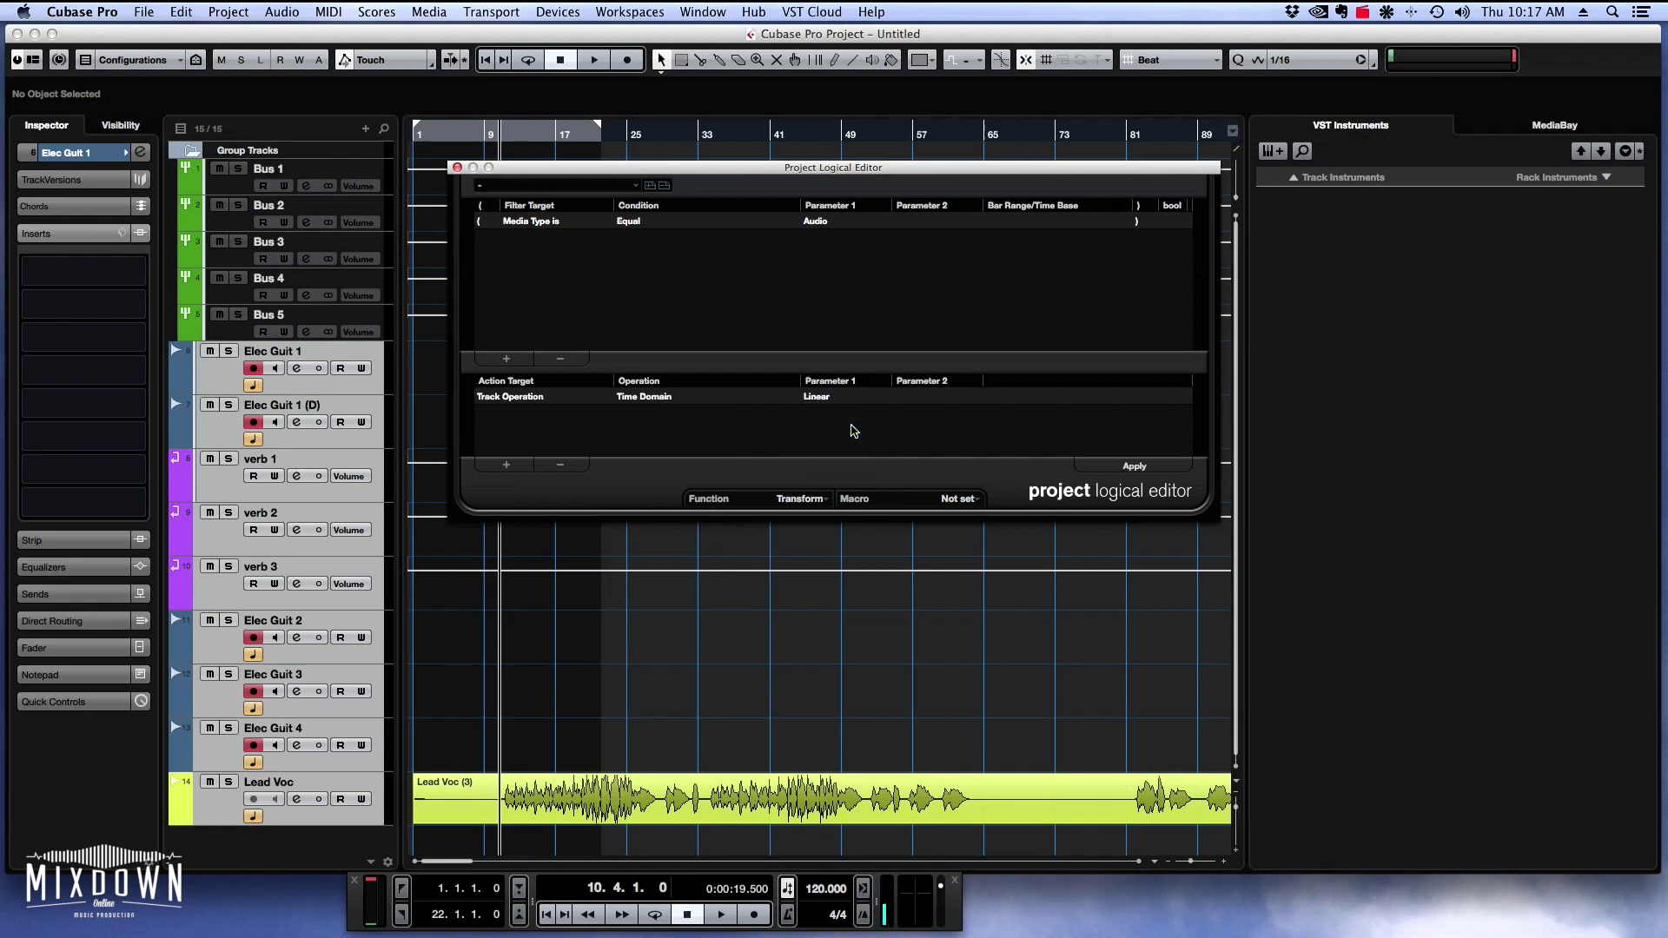
{"action": "left_click", "coordinate": [1135, 466]}
Close the Logical Editor and expand the mixer inserts as Plug-in Names & Insert Controls.
{"action": "left_click", "coordinate": [457, 166]}
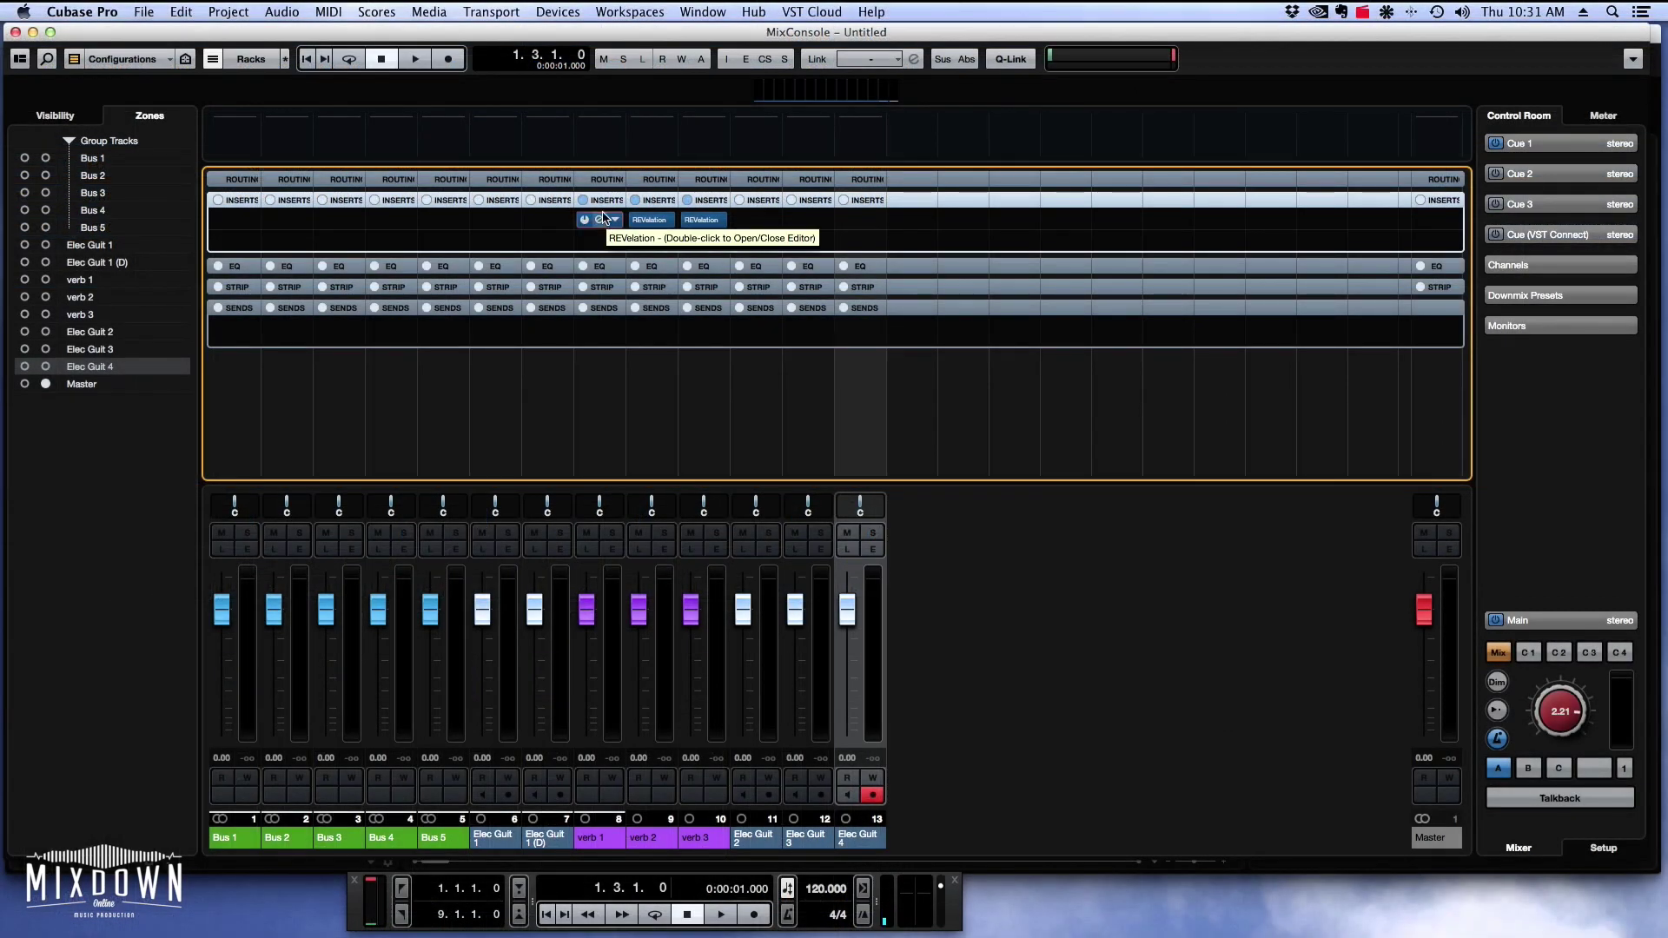
{"action": "right_click", "coordinate": [602, 207]}
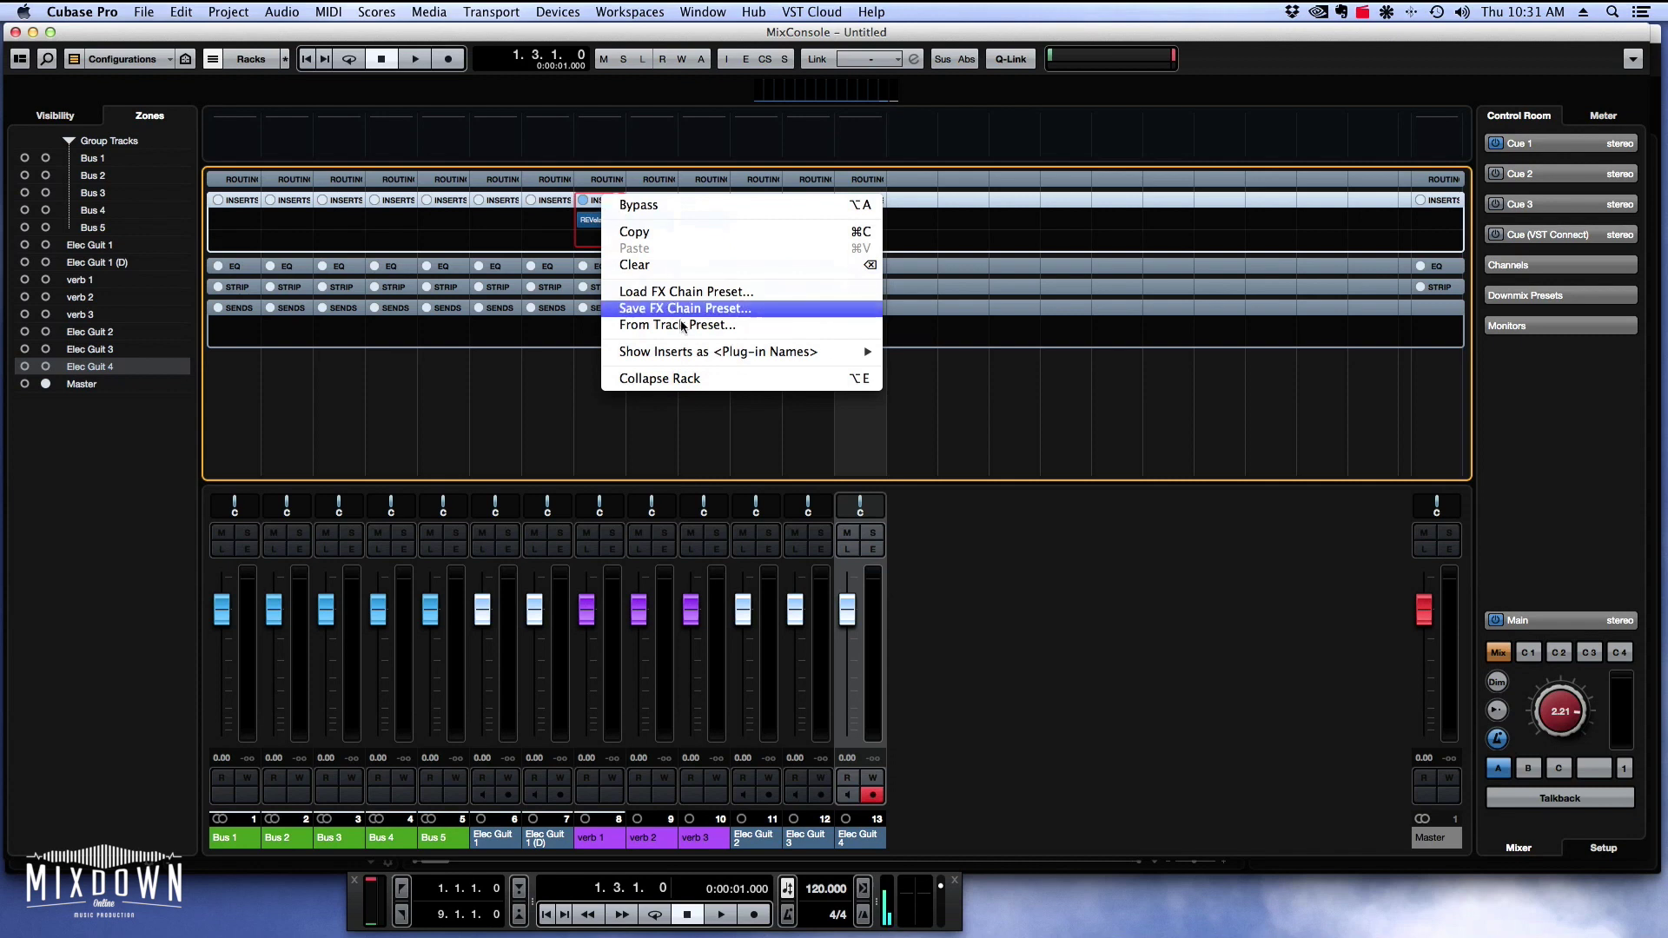
{"action": "mouse_move", "coordinate": [701, 358]}
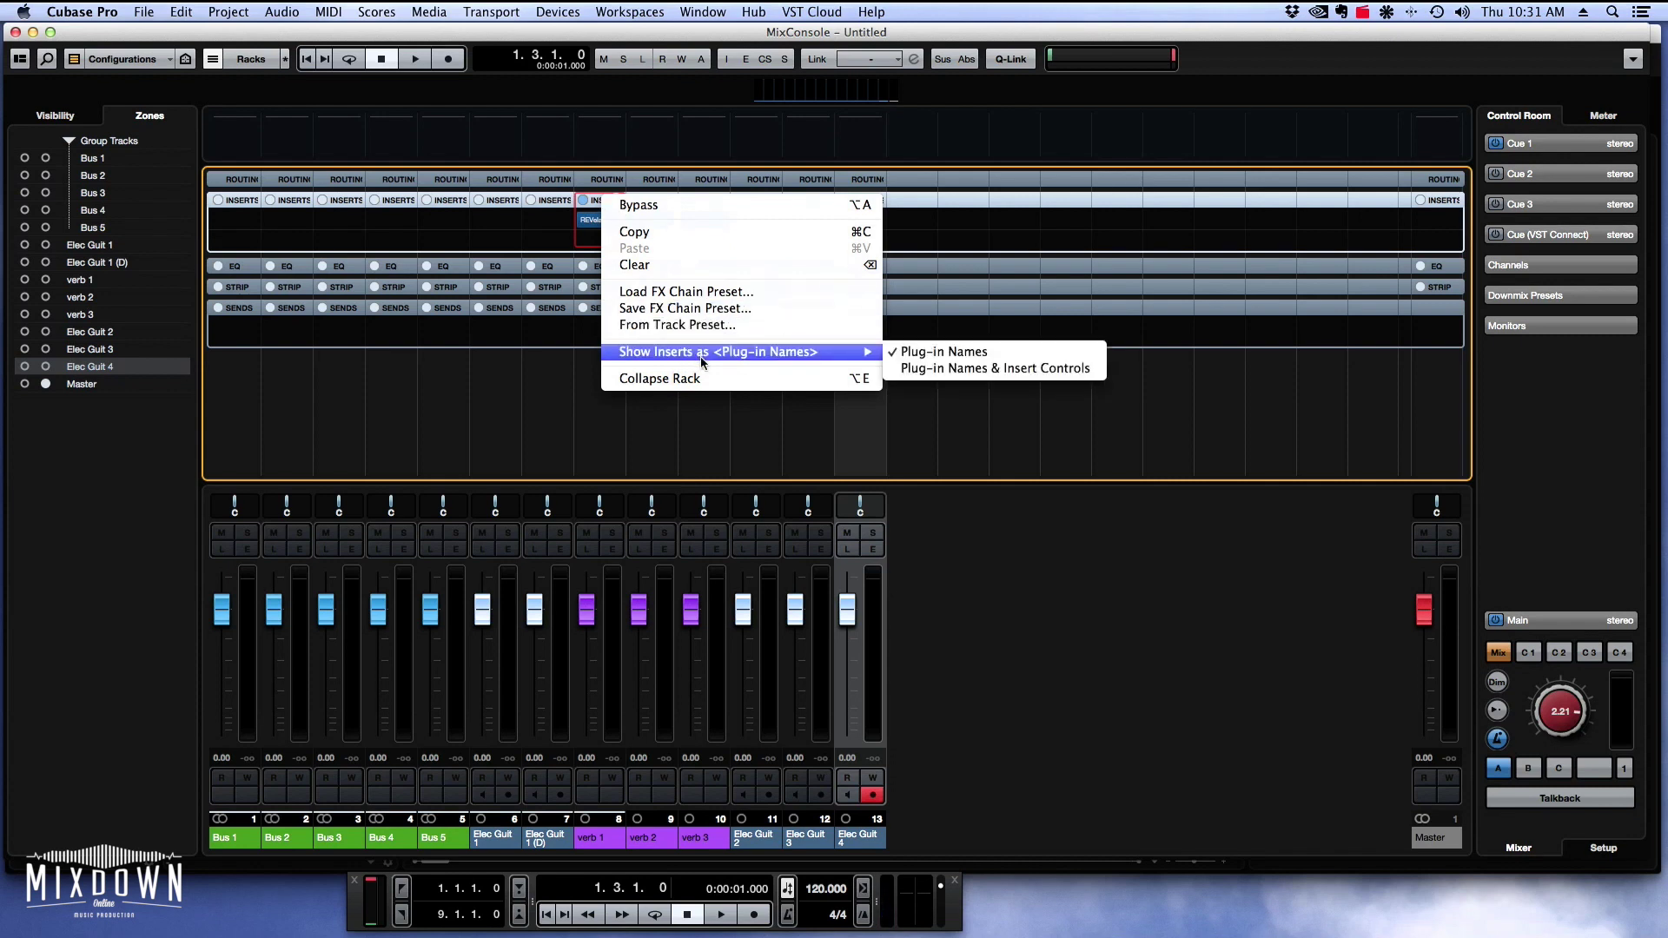
{"action": "left_click", "coordinate": [1008, 371]}
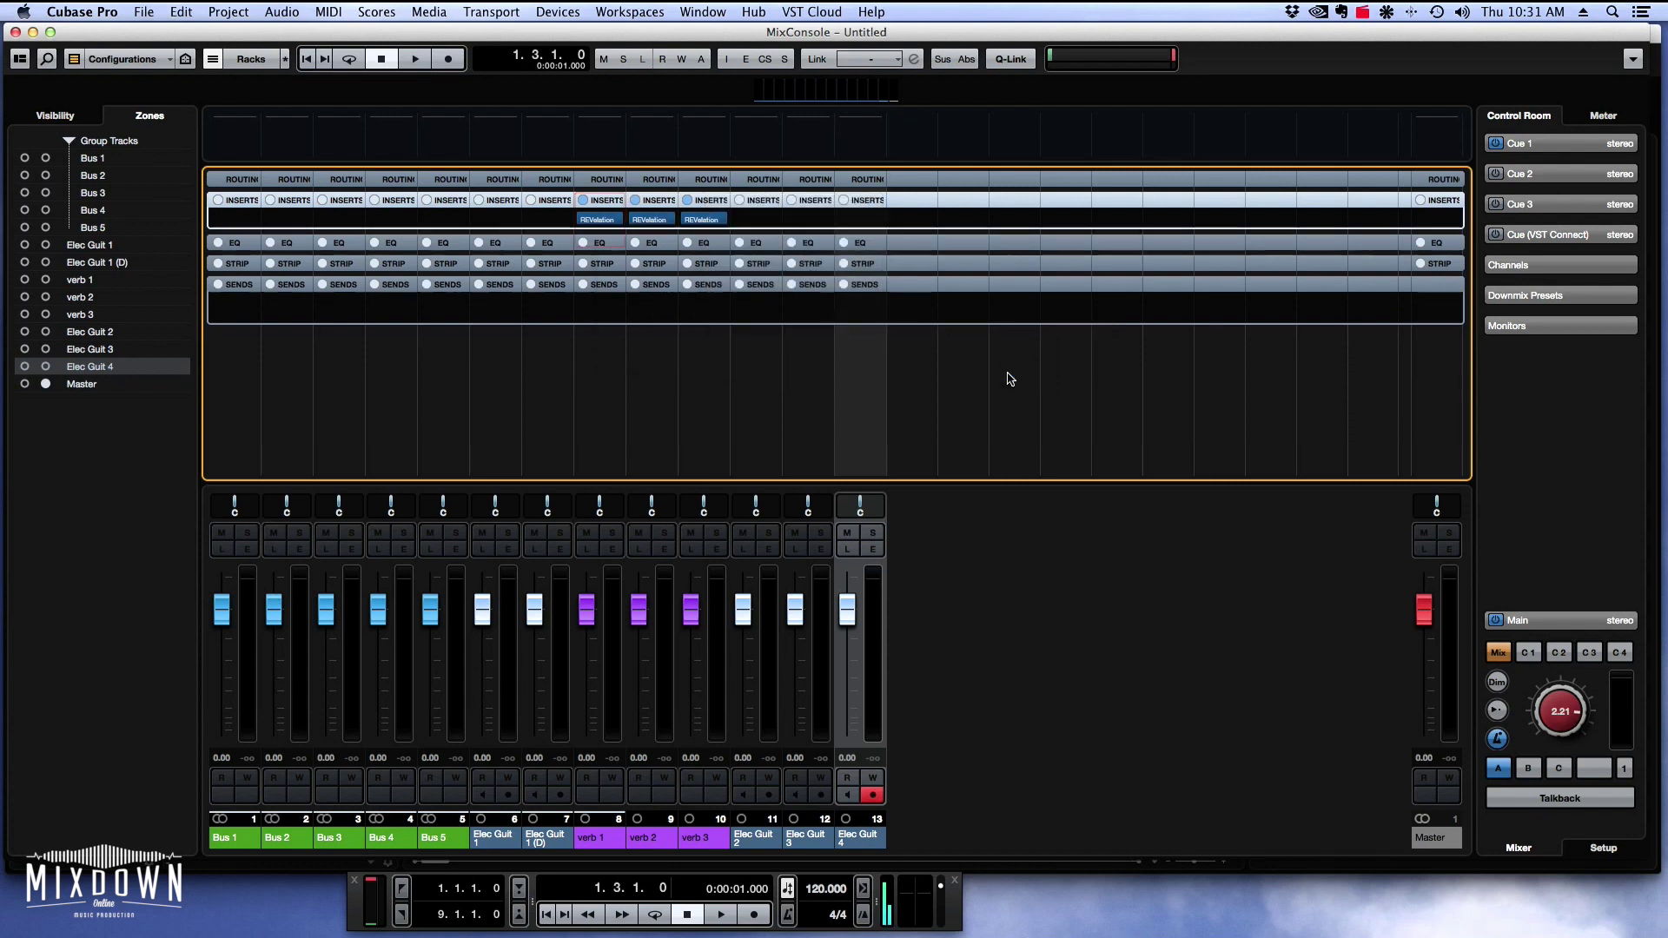
{"action": "left_click", "coordinate": [603, 200]}
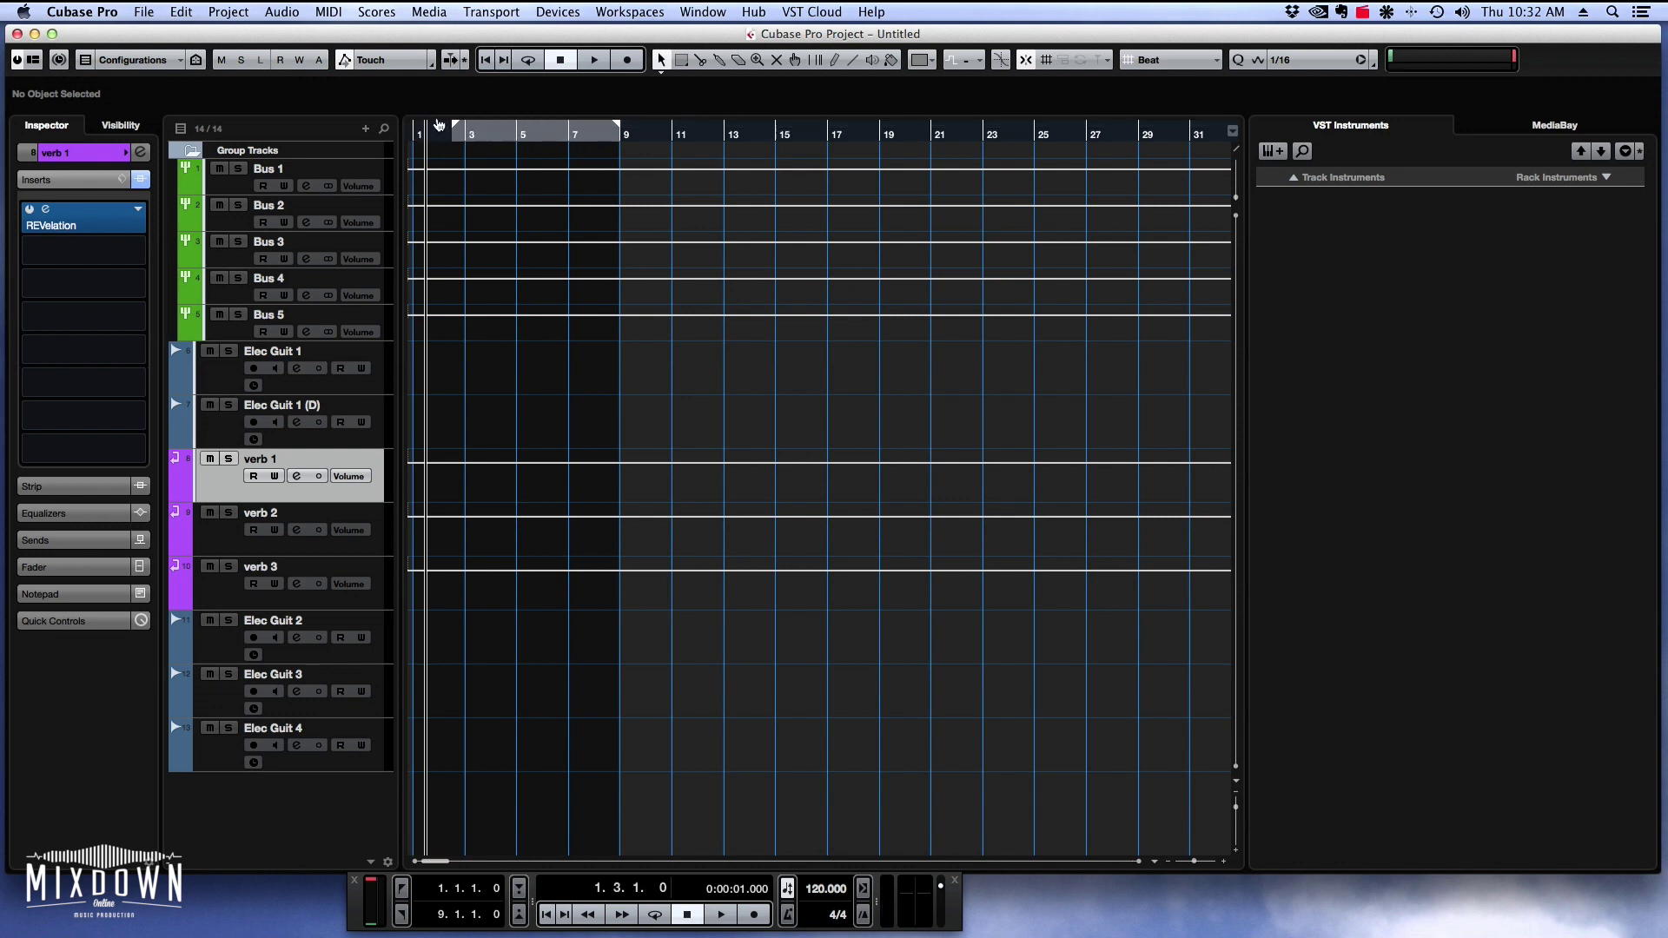
Position the playhead in bar 4, enable Cycle, and add a Bus 3 volume point at 3.3.2.53.
{"action": "left_click", "coordinate": [495, 139]}
{"action": "left_click", "coordinate": [510, 139]}
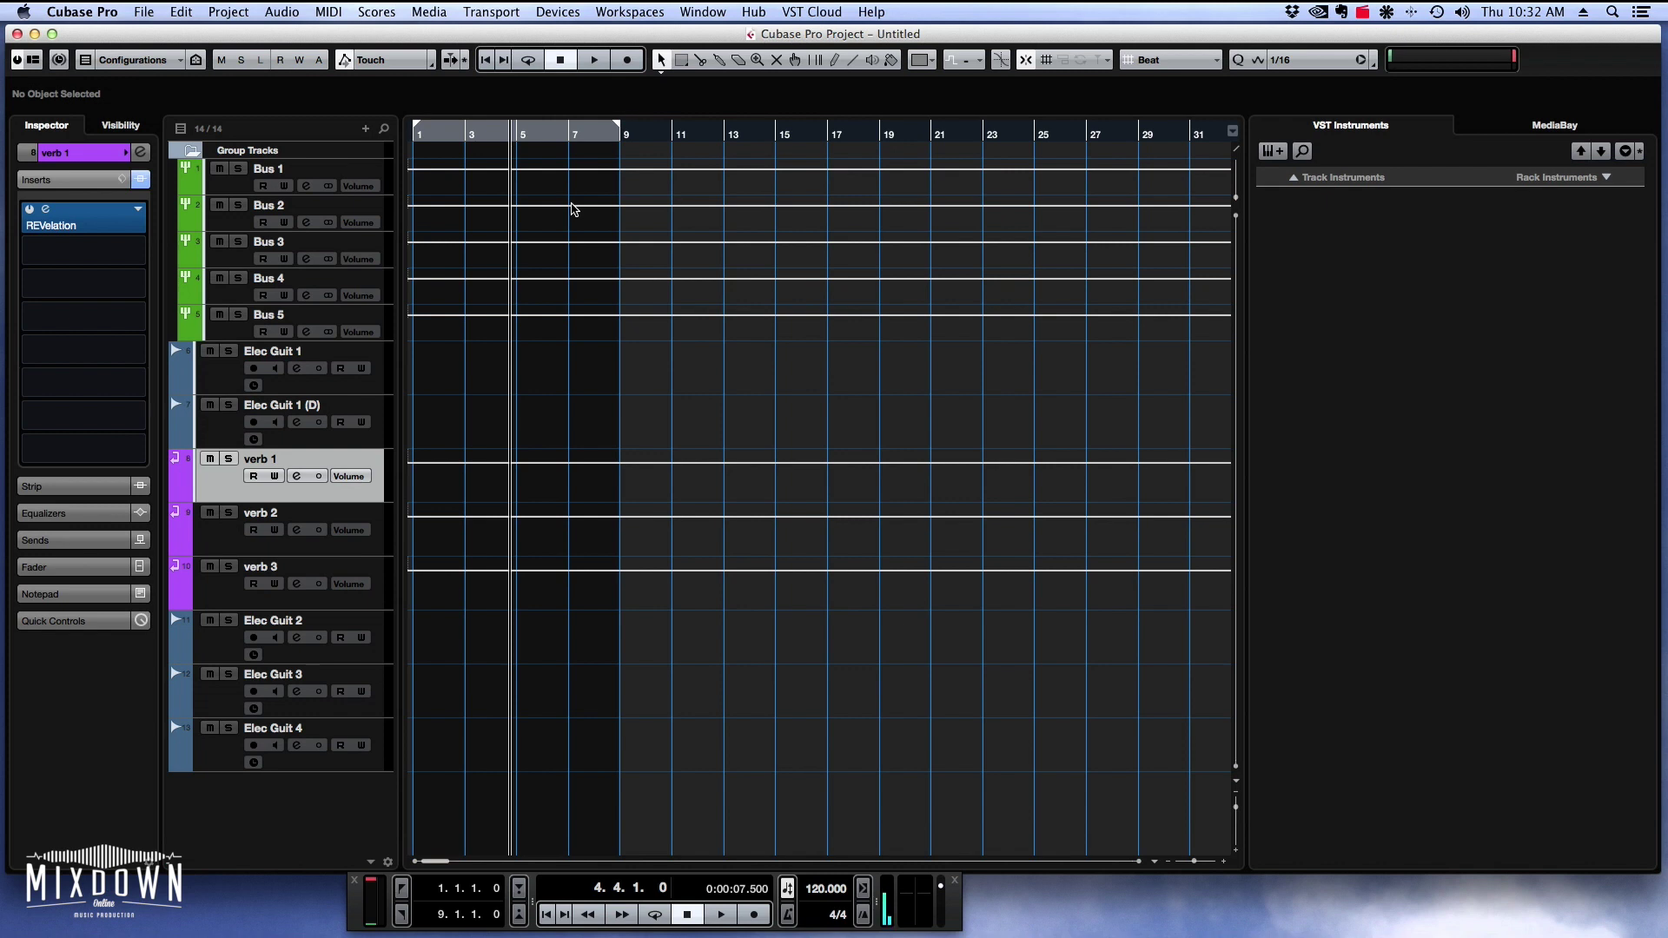
{"action": "left_click", "coordinate": [662, 919]}
{"action": "left_click", "coordinate": [662, 919]}
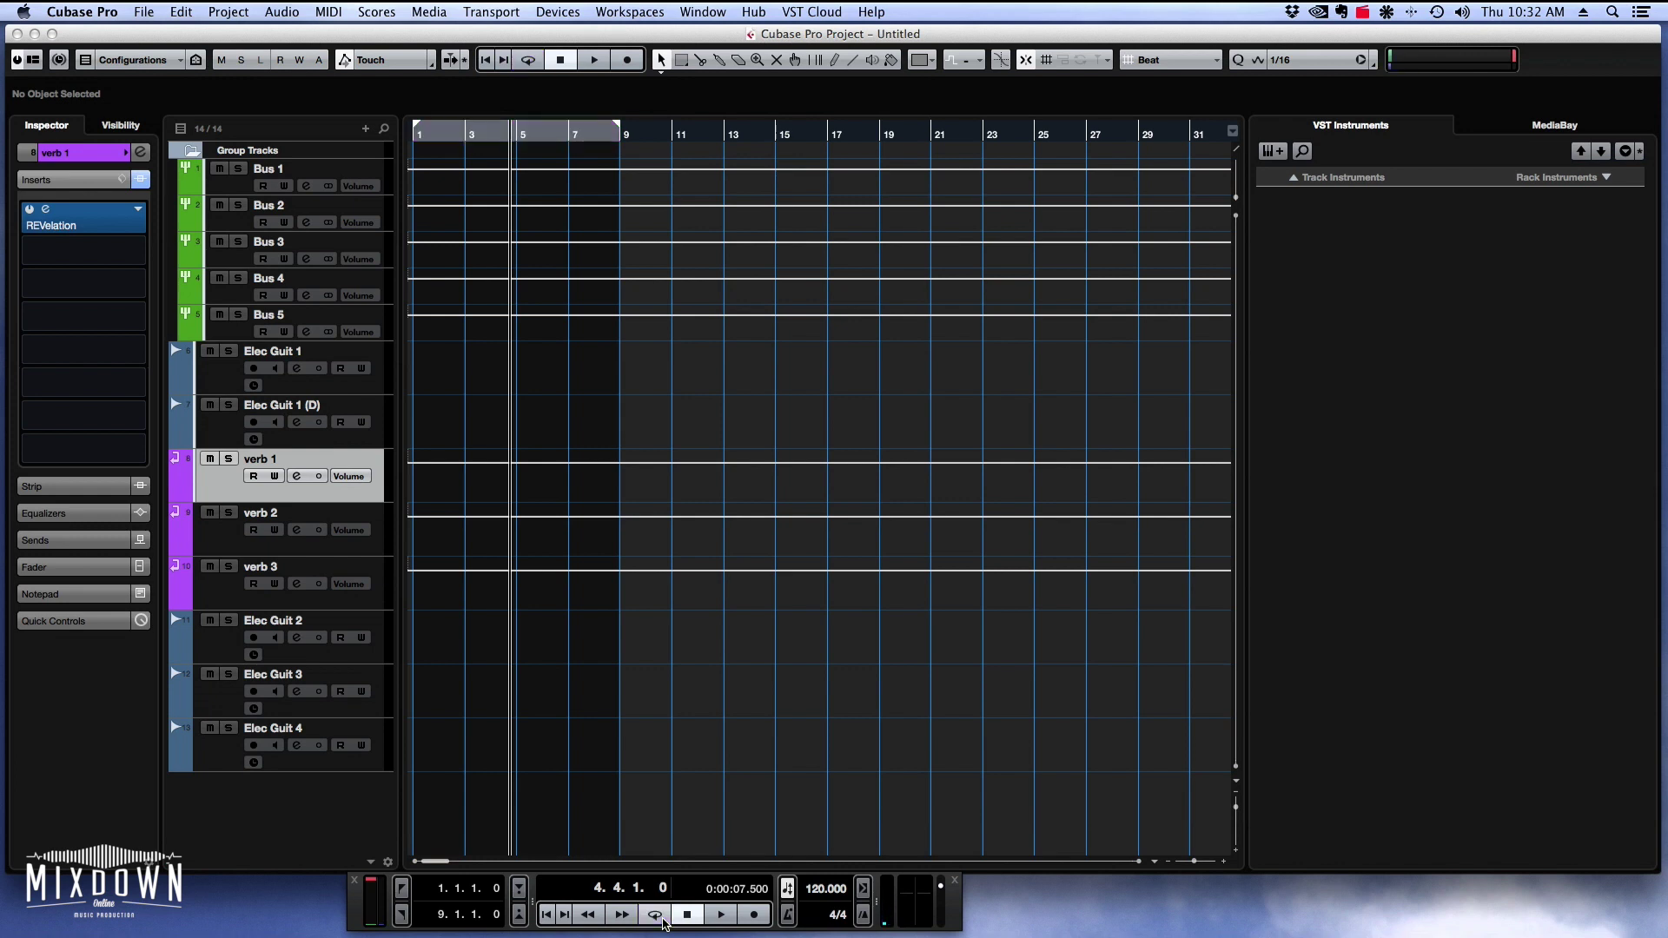
{"action": "left_click", "coordinate": [502, 129]}
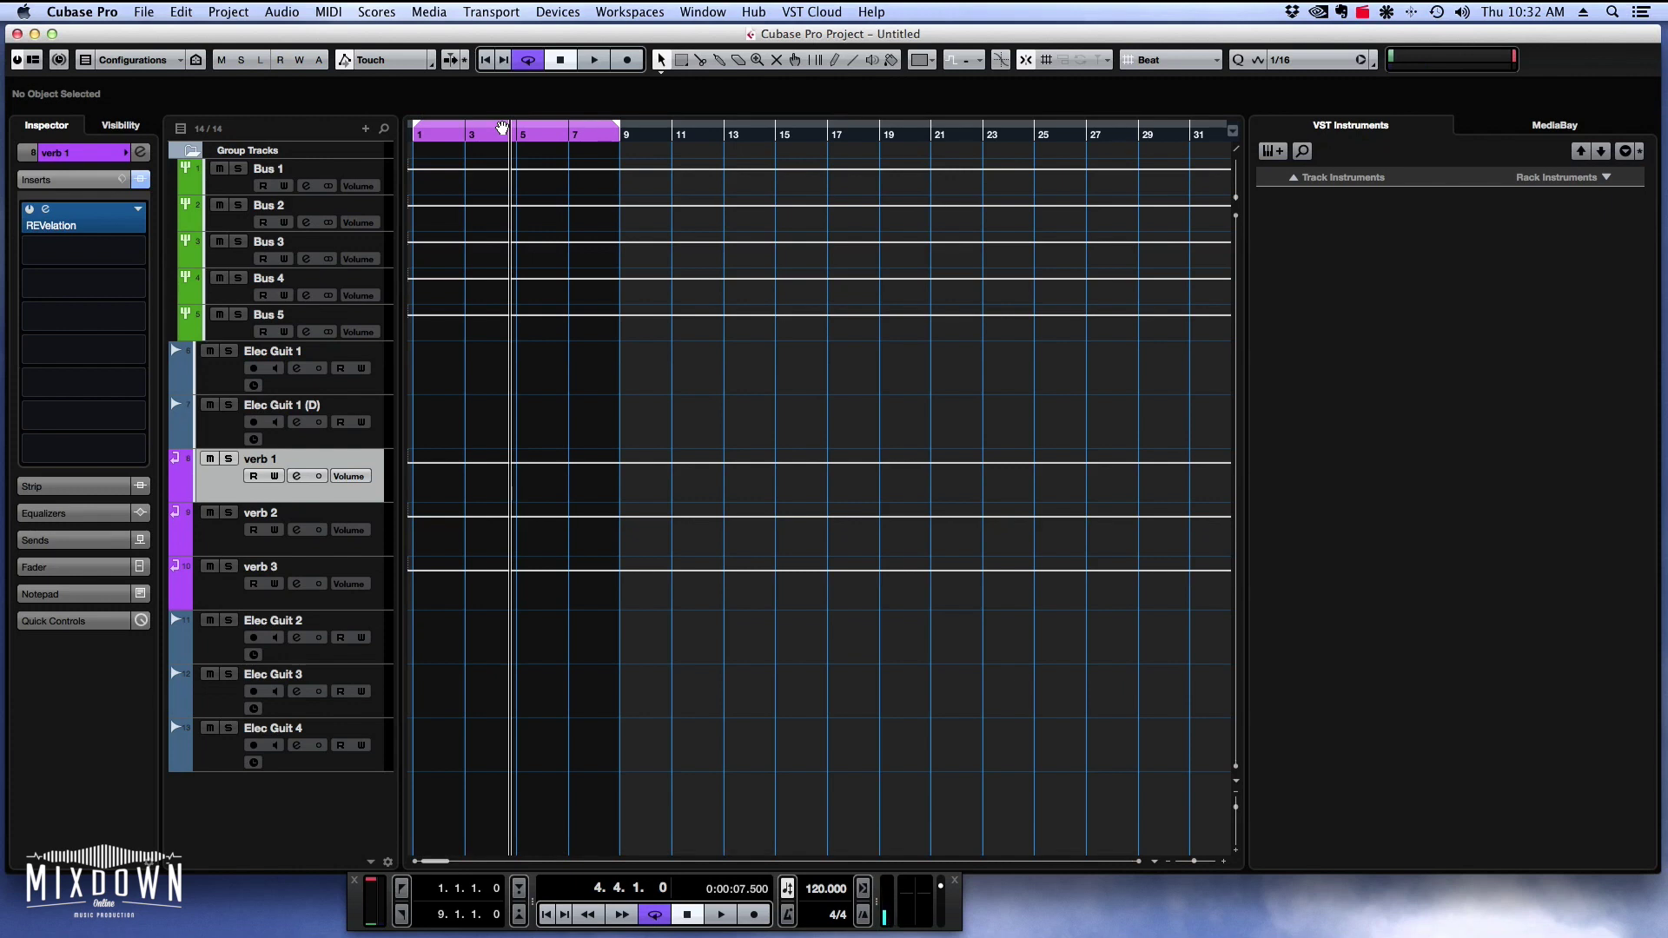
{"action": "left_click", "coordinate": [502, 129]}
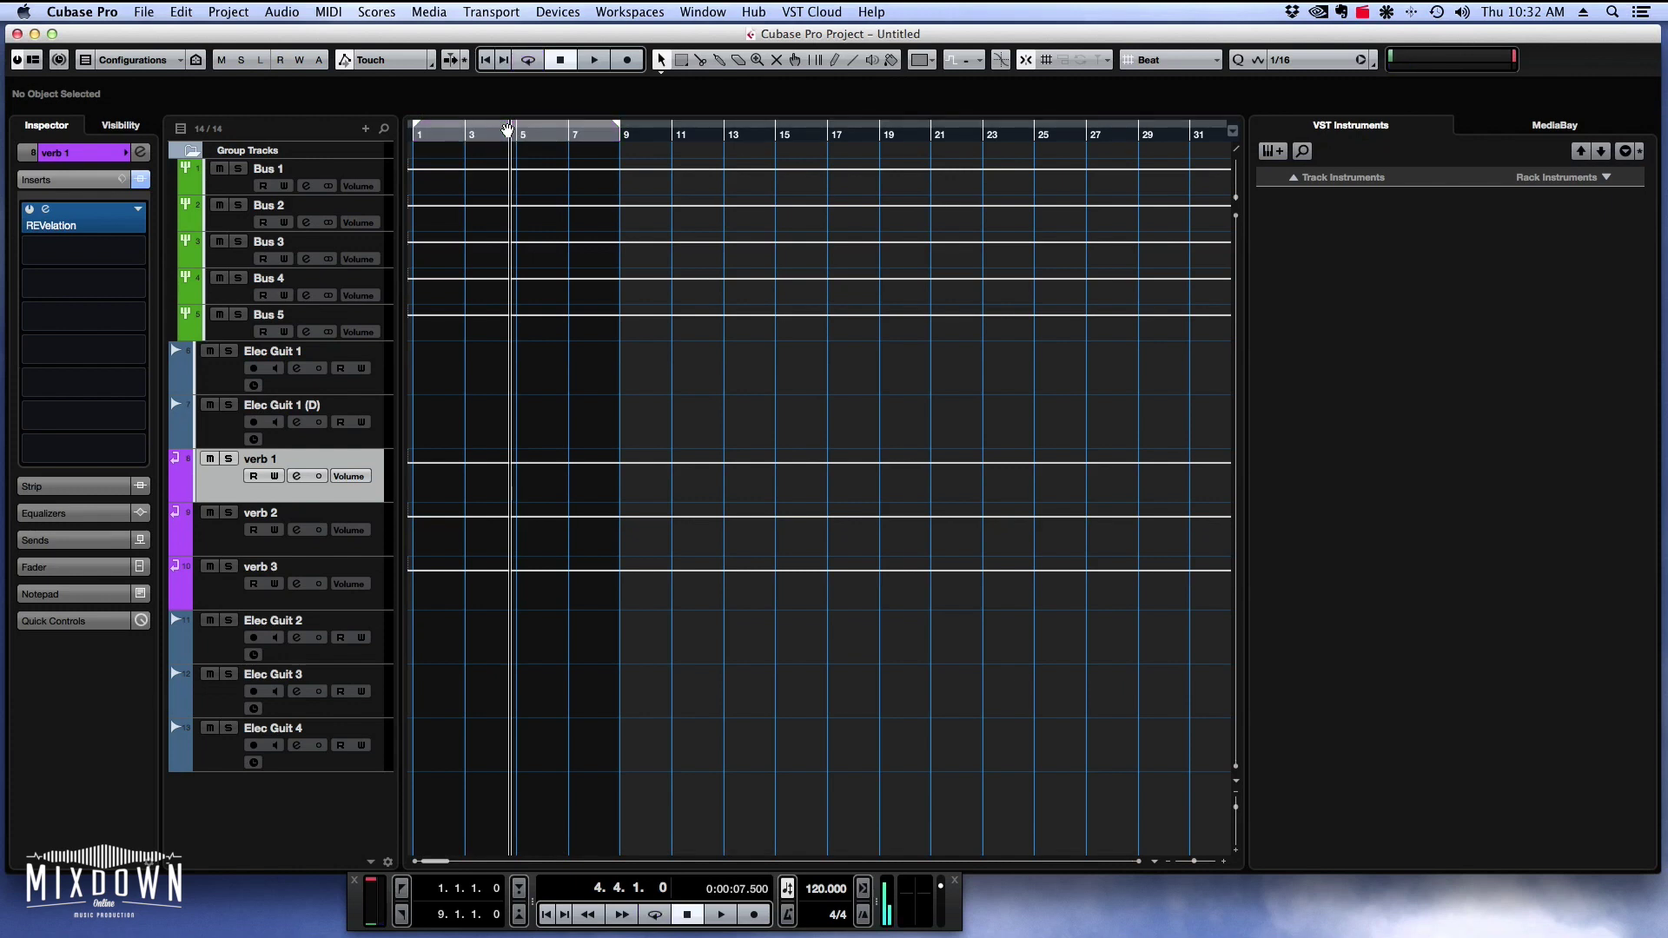
{"action": "mouse_move", "coordinate": [496, 134]}
{"action": "left_mouse_down"}
{"action": "mouse_move", "coordinate": [498, 212]}
{"action": "mouse_move", "coordinate": [498, 149]}
{"action": "mouse_move", "coordinate": [483, 186]}
{"action": "mouse_move", "coordinate": [474, 135]}
{"action": "left_mouse_up"}
{"action": "left_click", "coordinate": [466, 132]}
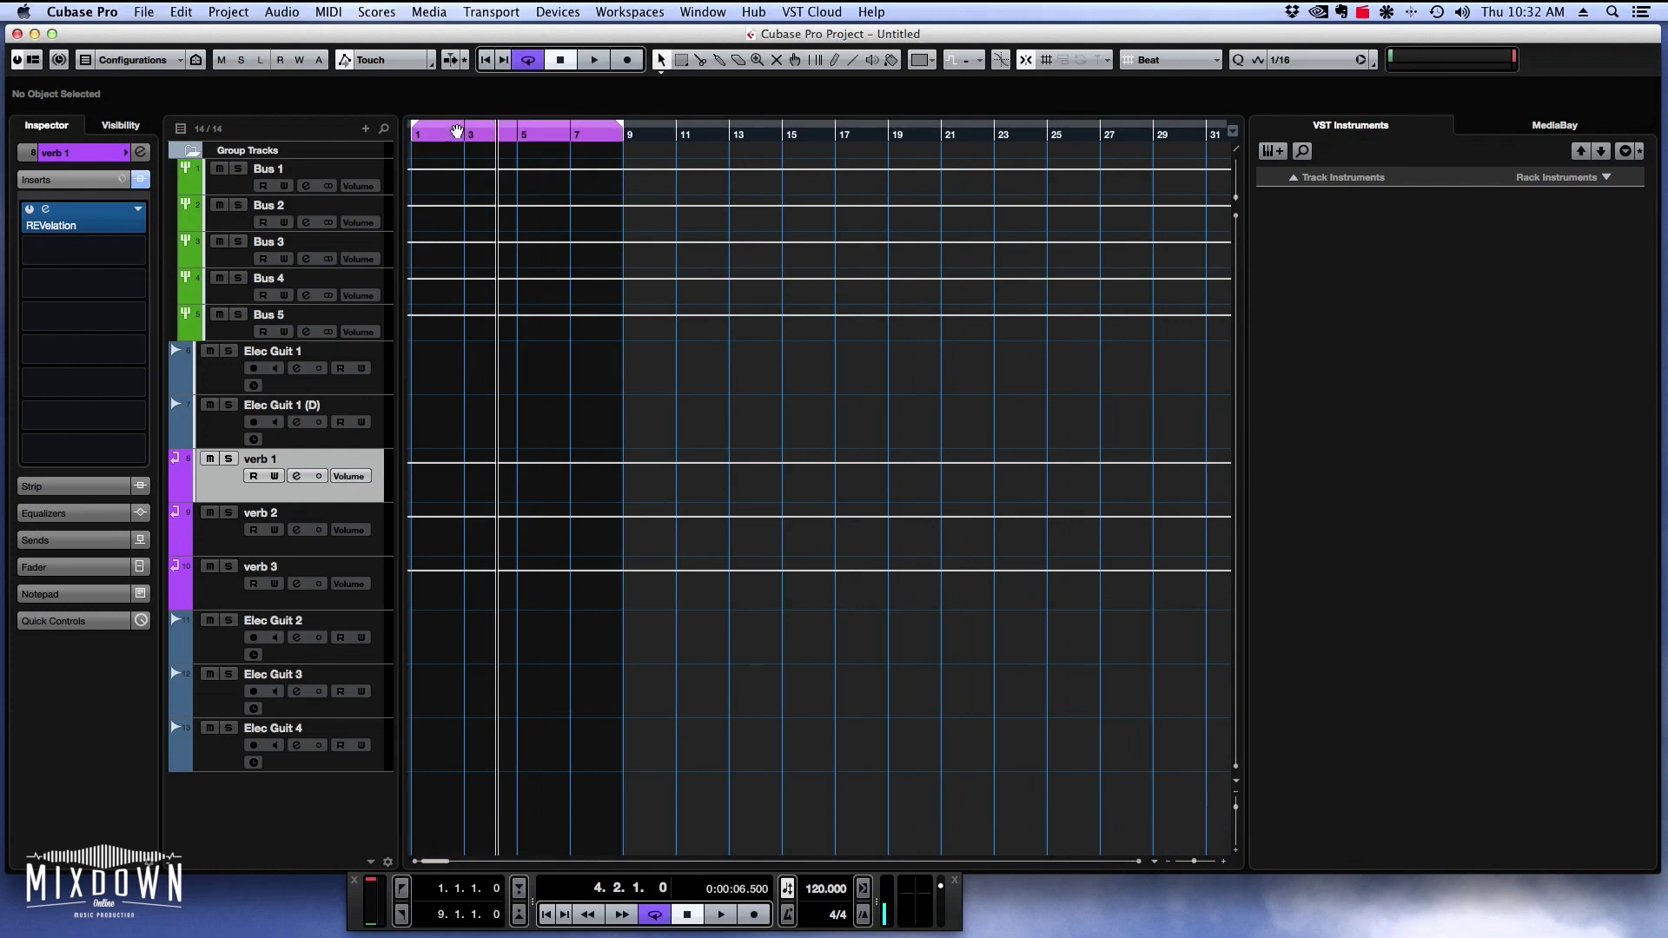
{"action": "left_click", "coordinate": [480, 242]}
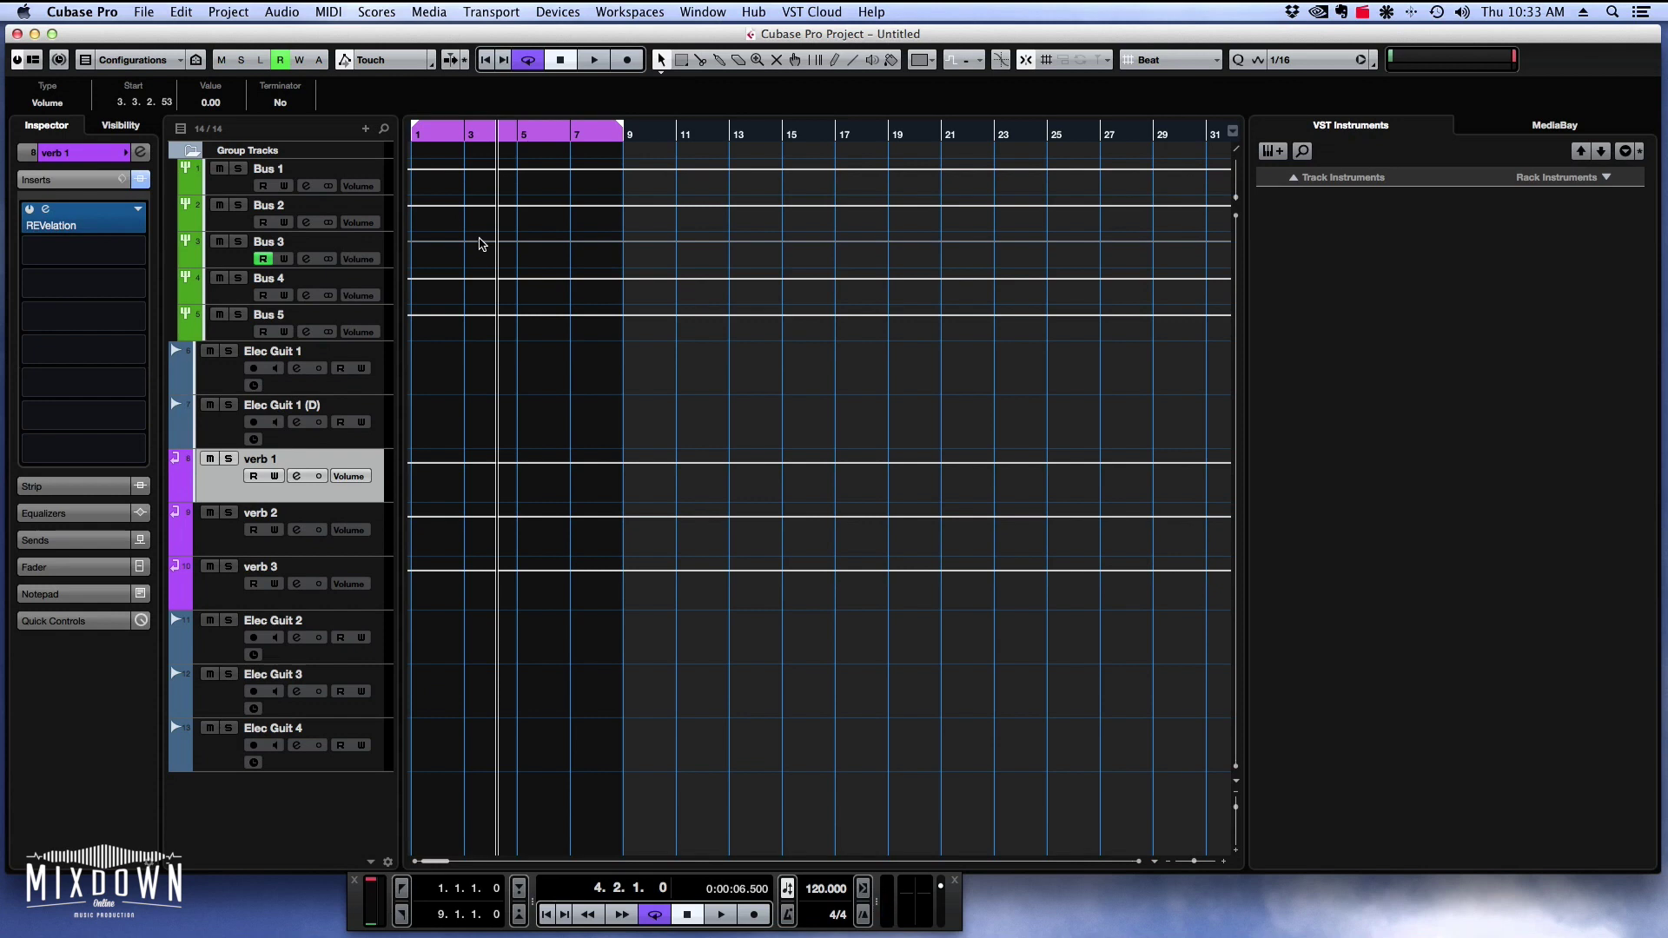
Zoom in on the first bars and enable Punch In and Punch Out on the transport.
{"action": "key", "text": "h"}
{"action": "left_click", "coordinate": [477, 134]}
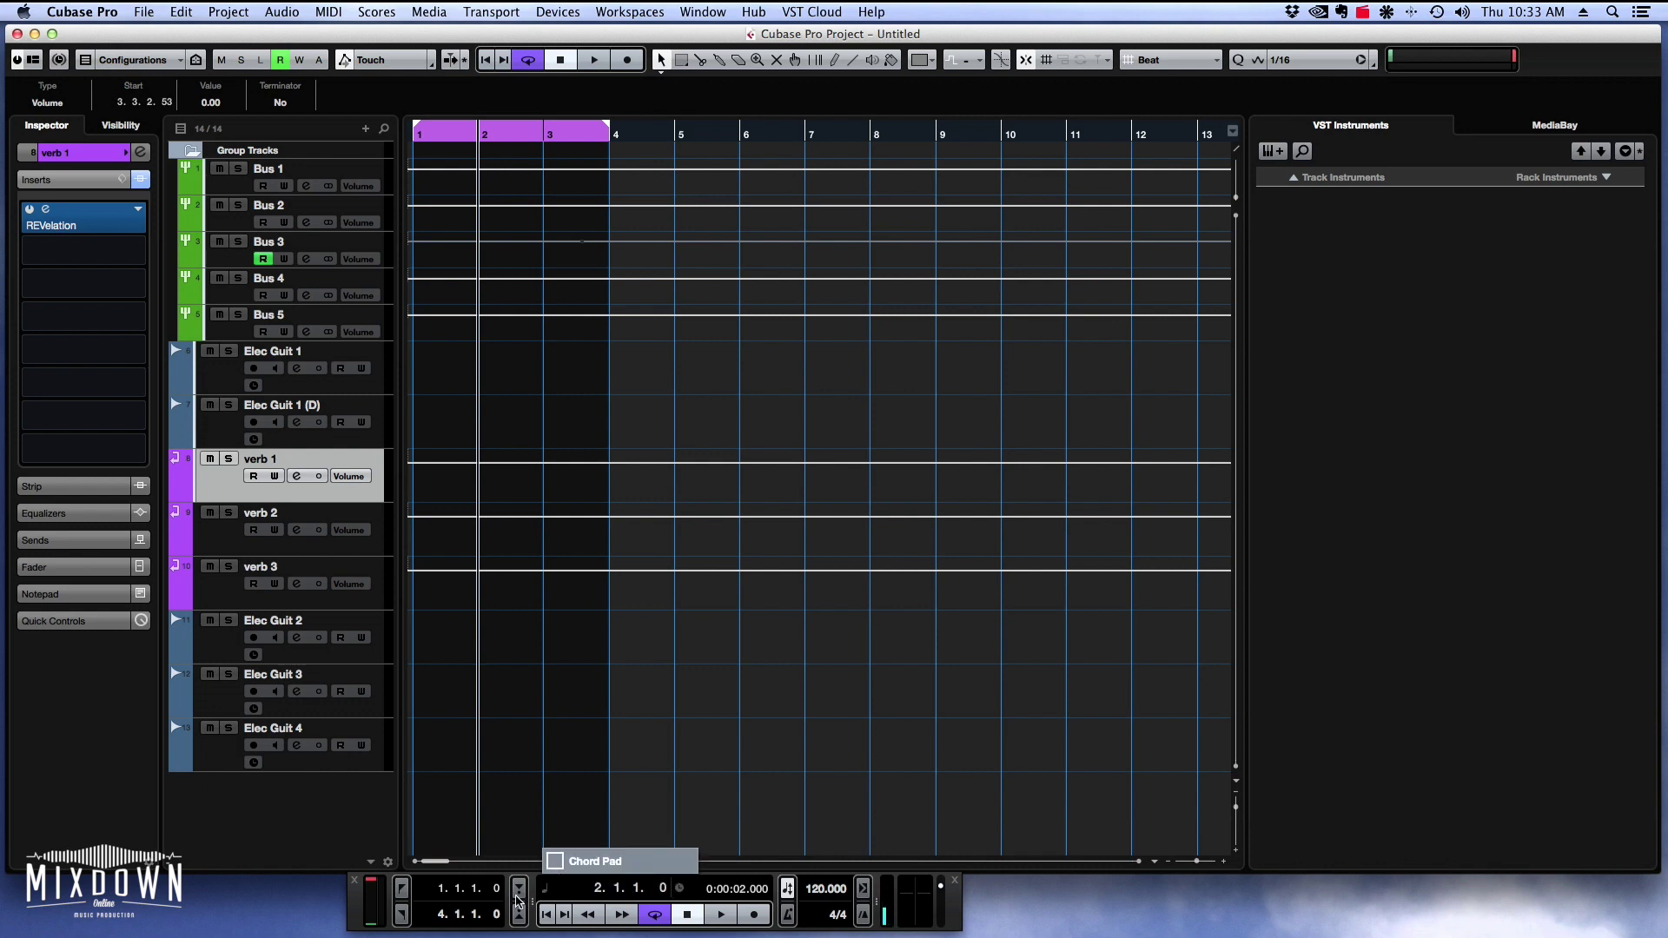
{"action": "left_click", "coordinate": [517, 890]}
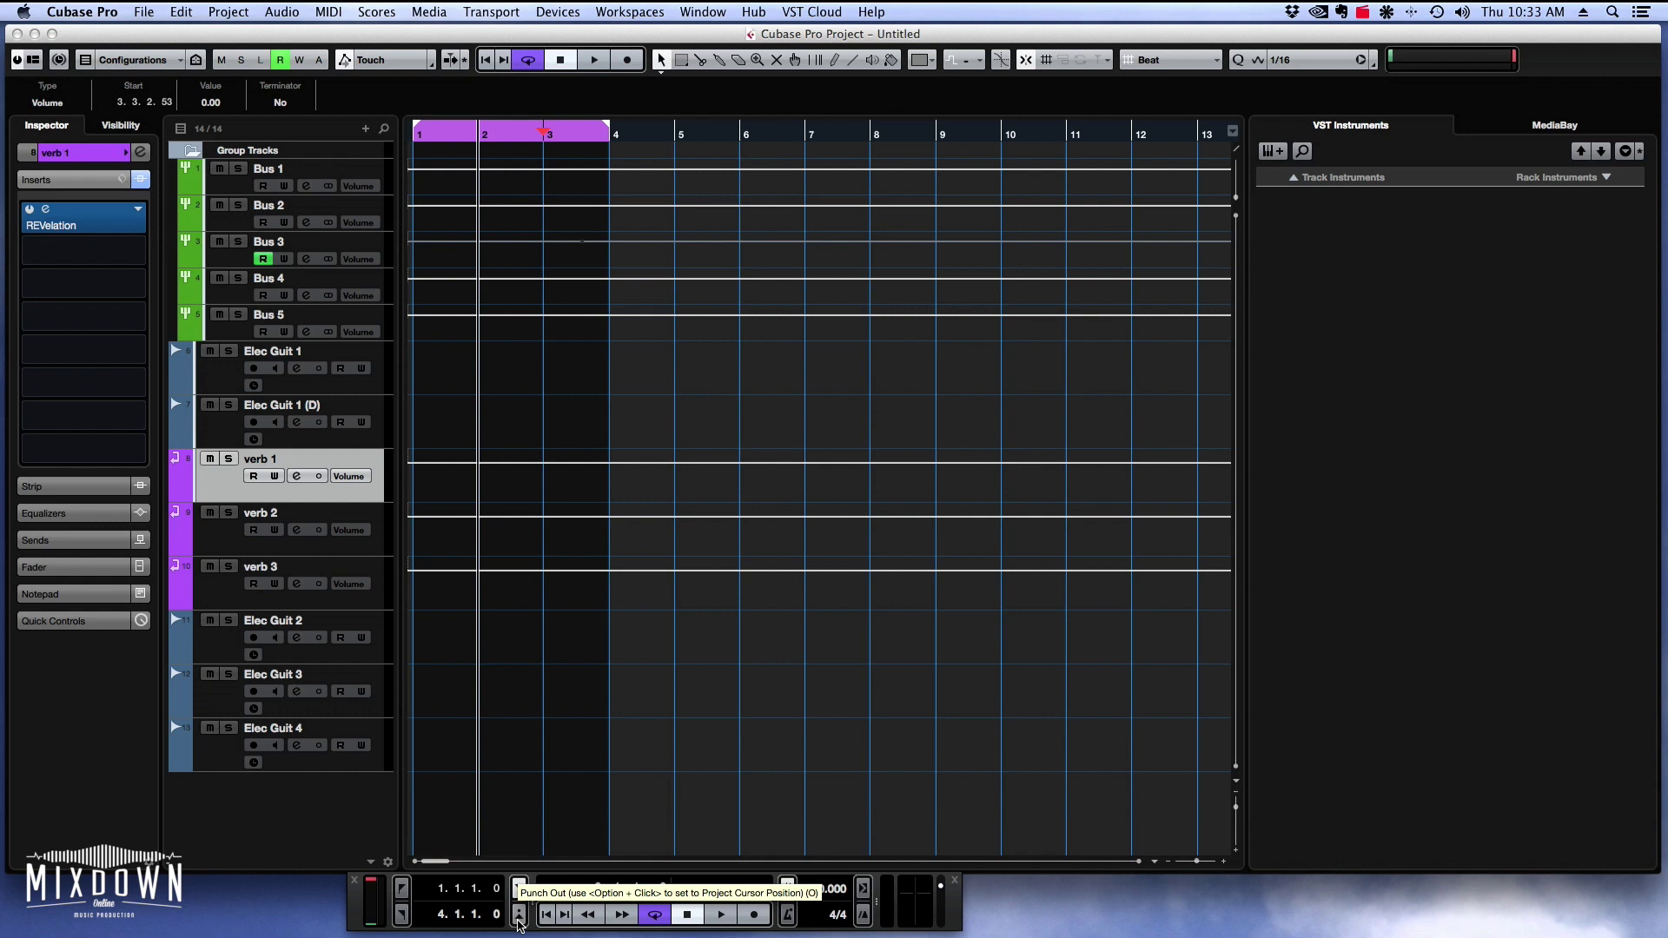
{"action": "left_click", "coordinate": [518, 919]}
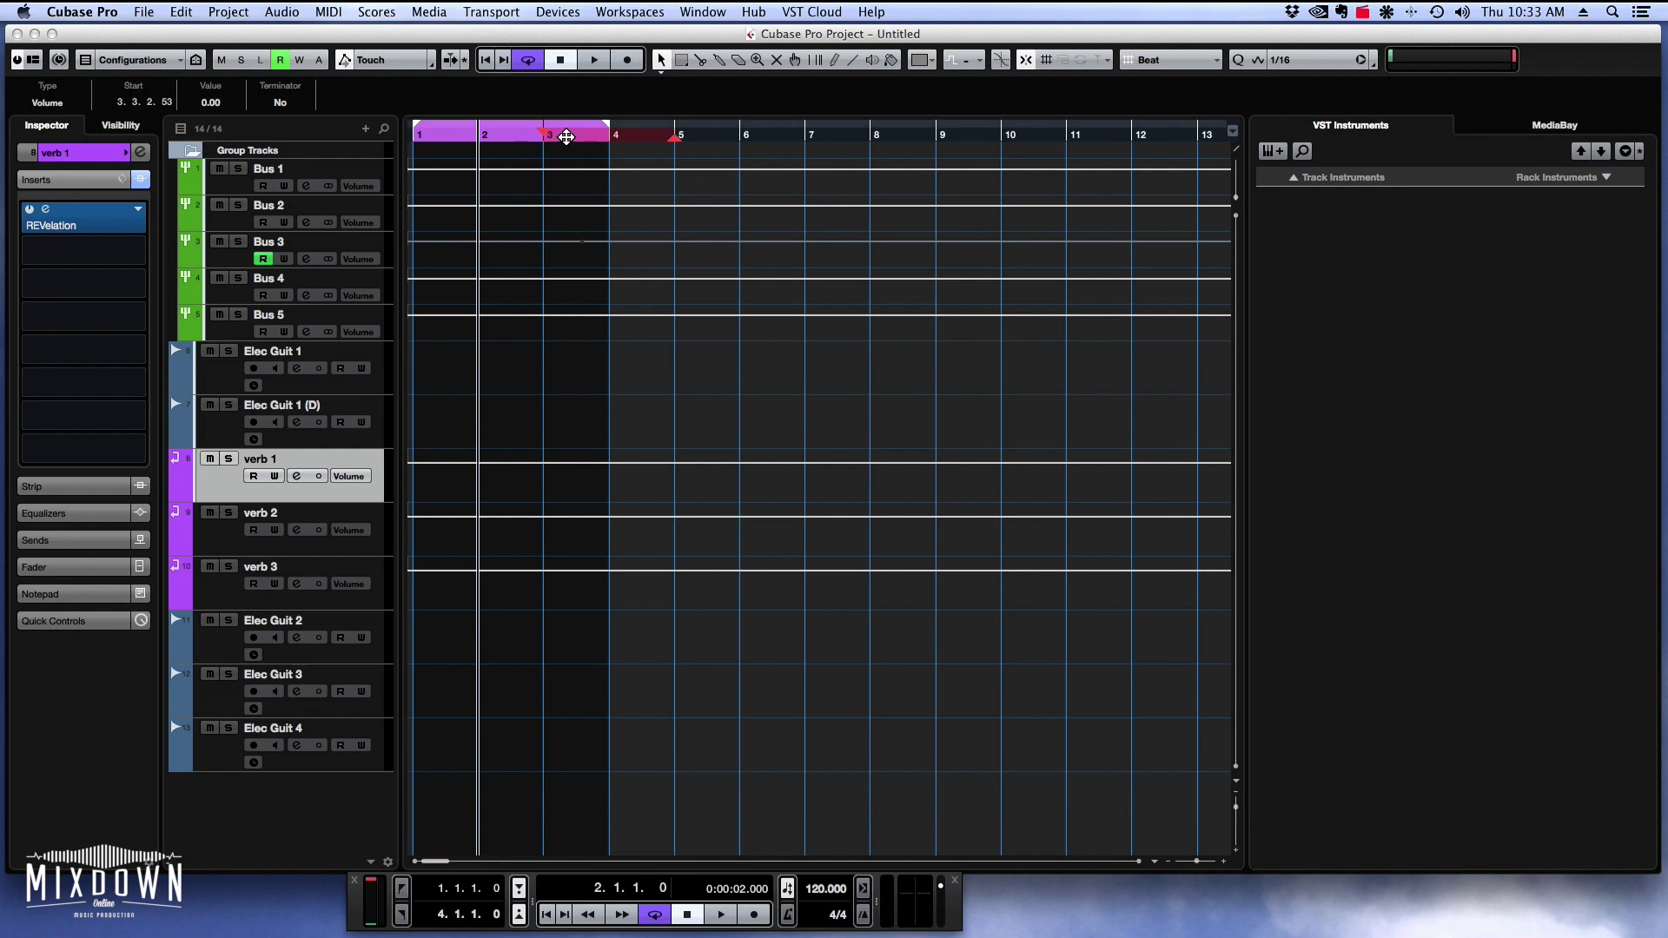
Drag the punch-in marker to bar 2 and punch-out to bar 3, then return to start.
{"action": "left_click_drag", "start_coordinate": [566, 136], "coordinate": [495, 130]}
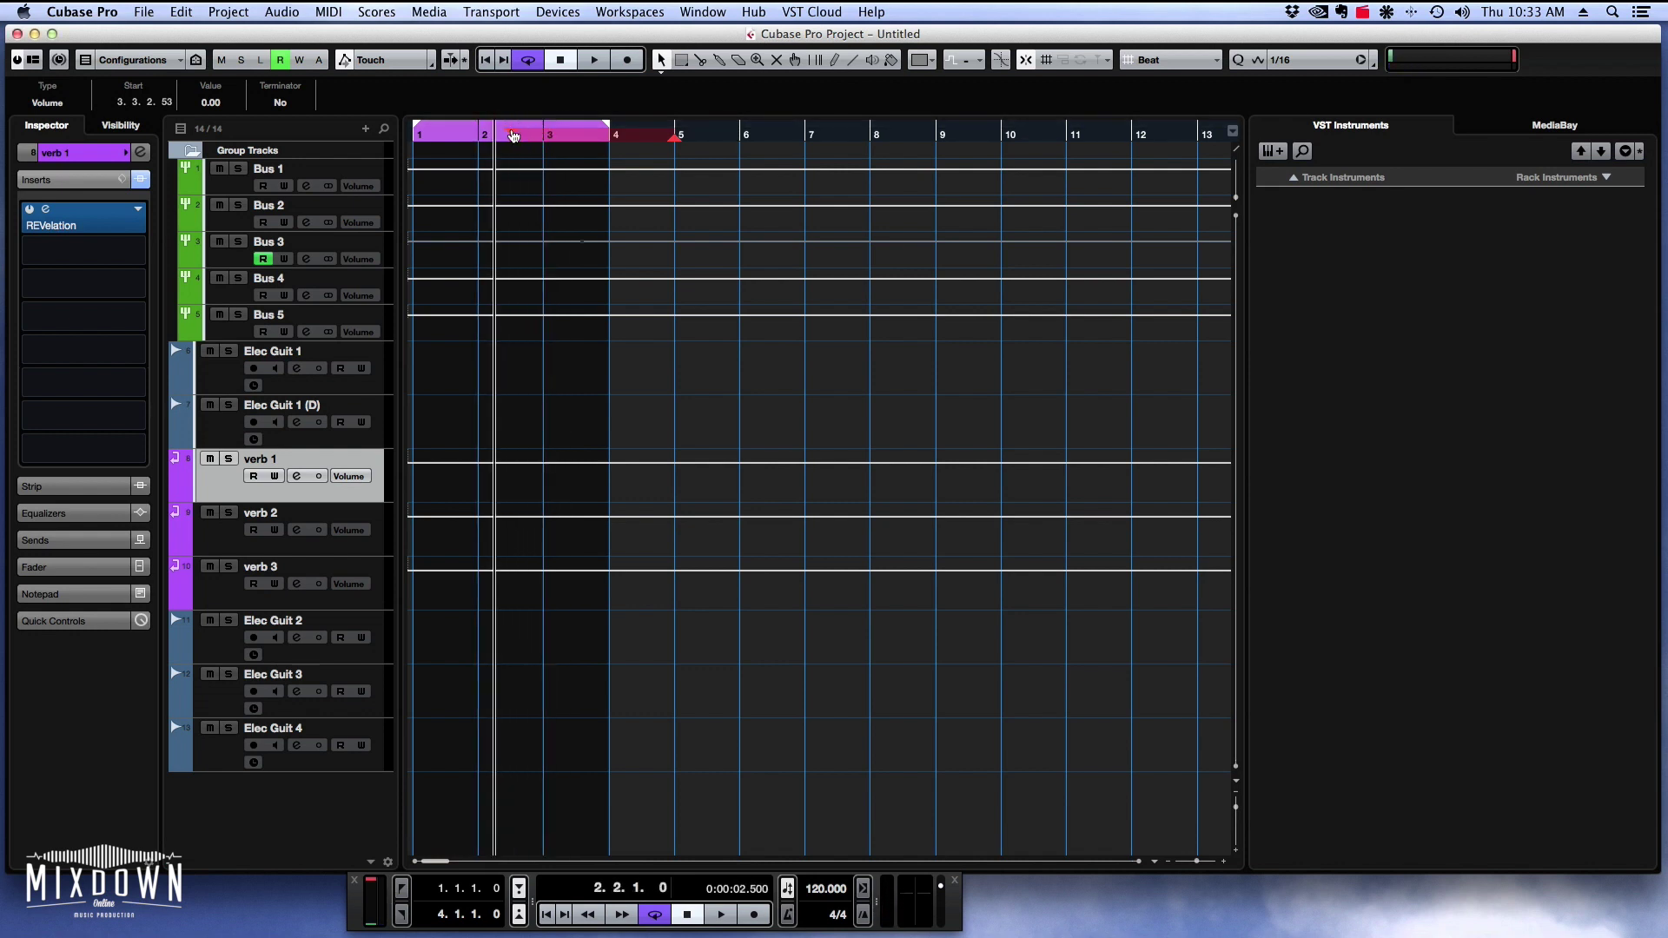
{"action": "left_click_drag", "start_coordinate": [588, 152], "coordinate": [481, 137]}
{"action": "left_click_drag", "start_coordinate": [674, 146], "coordinate": [542, 148]}
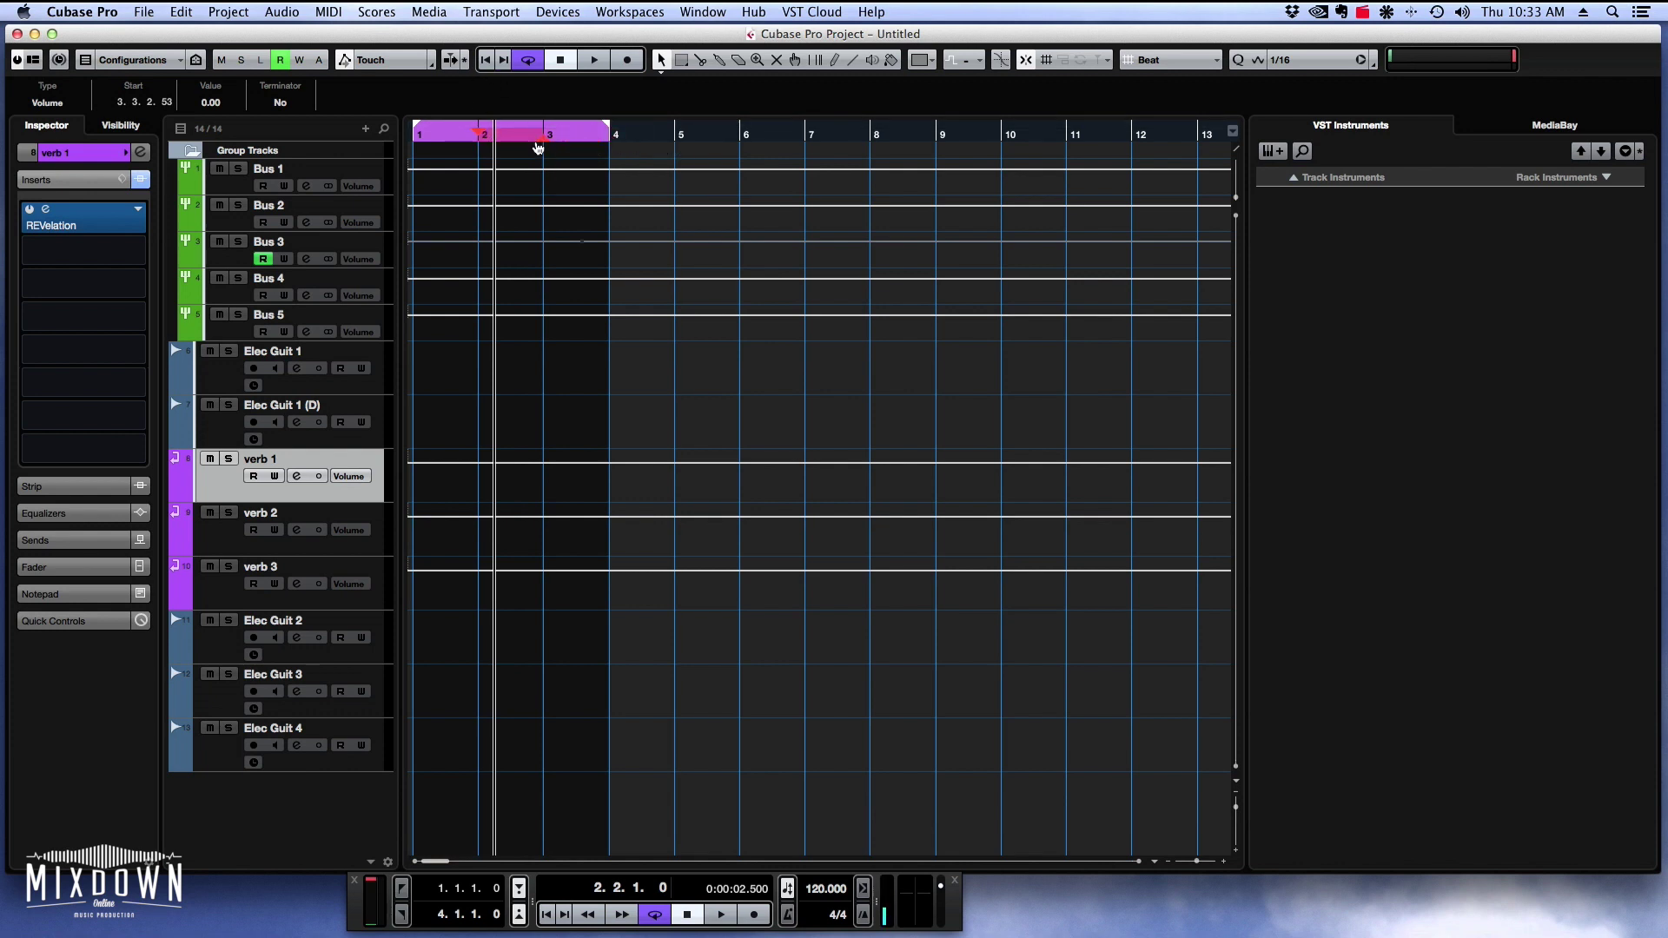
{"action": "key", "text": "Home"}
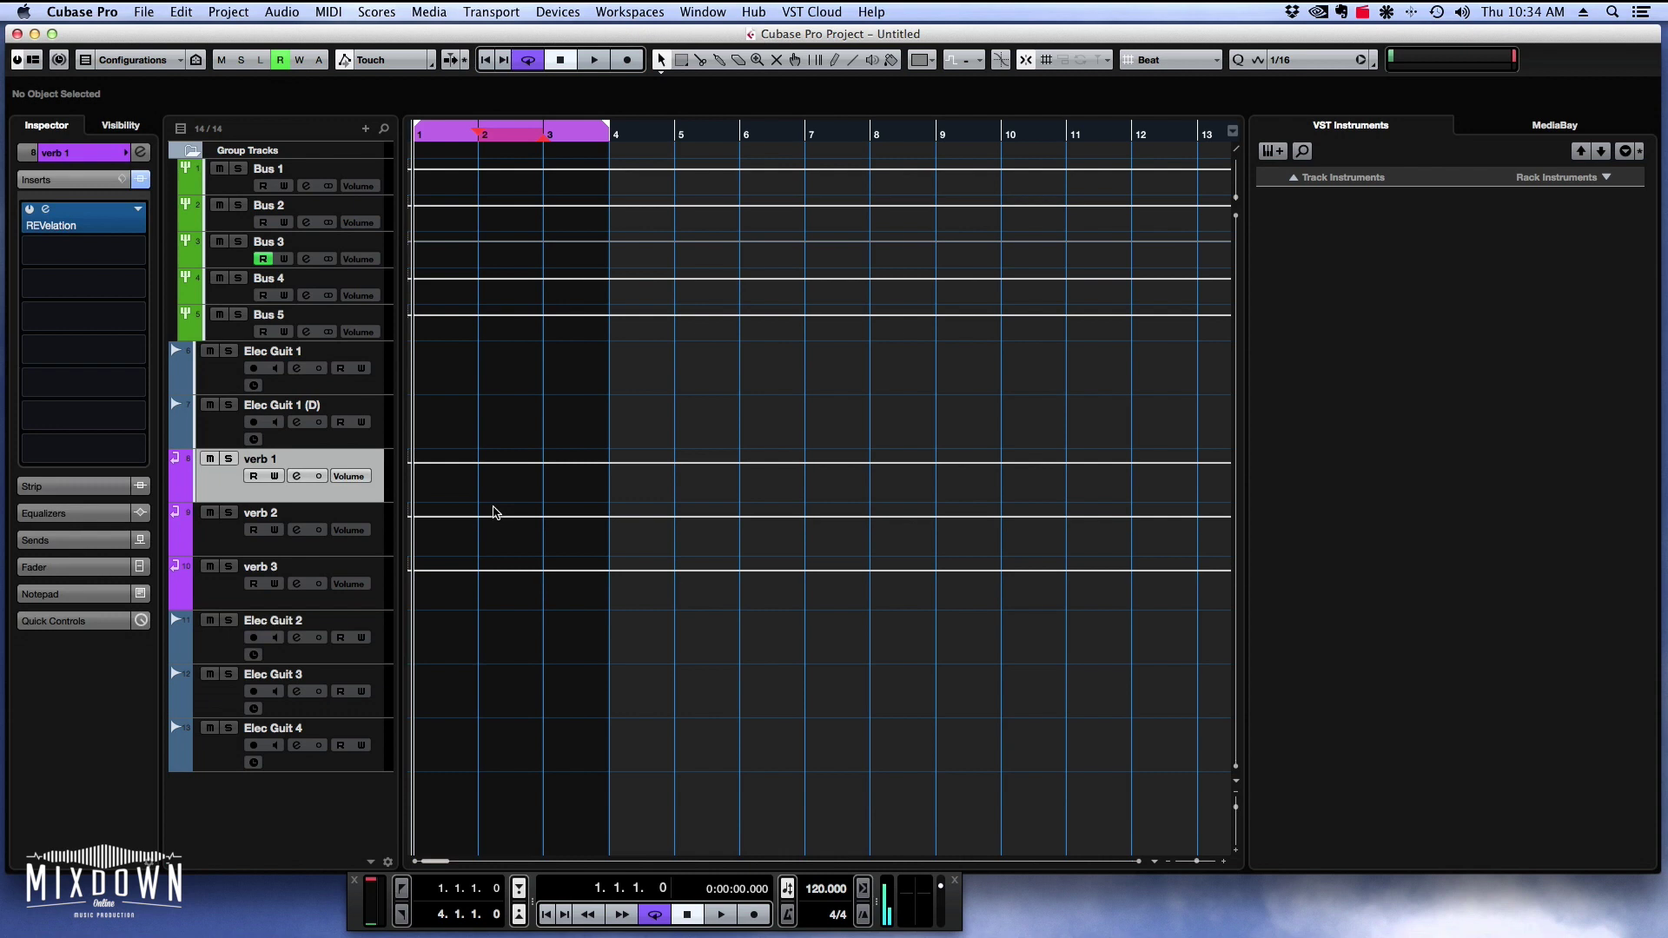
Punch-record a take on Elec Guit 2 from bar 2 to bar 3, then stop and deselect it.
{"action": "left_click", "coordinate": [380, 661]}
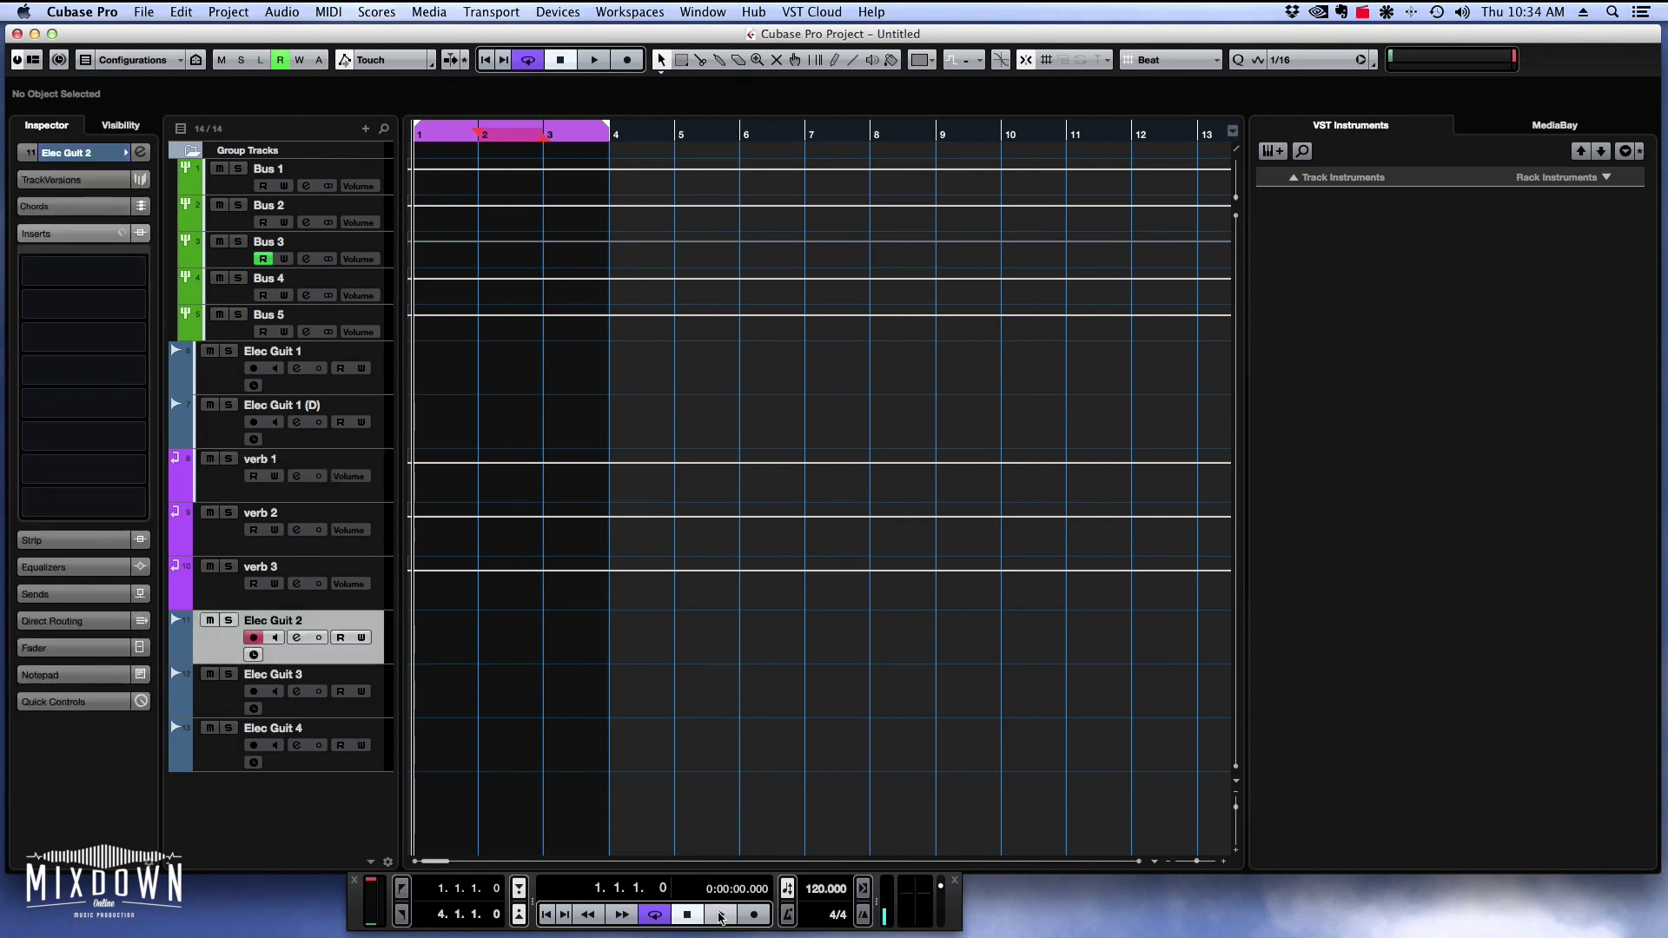
{"action": "left_click", "coordinate": [721, 913]}
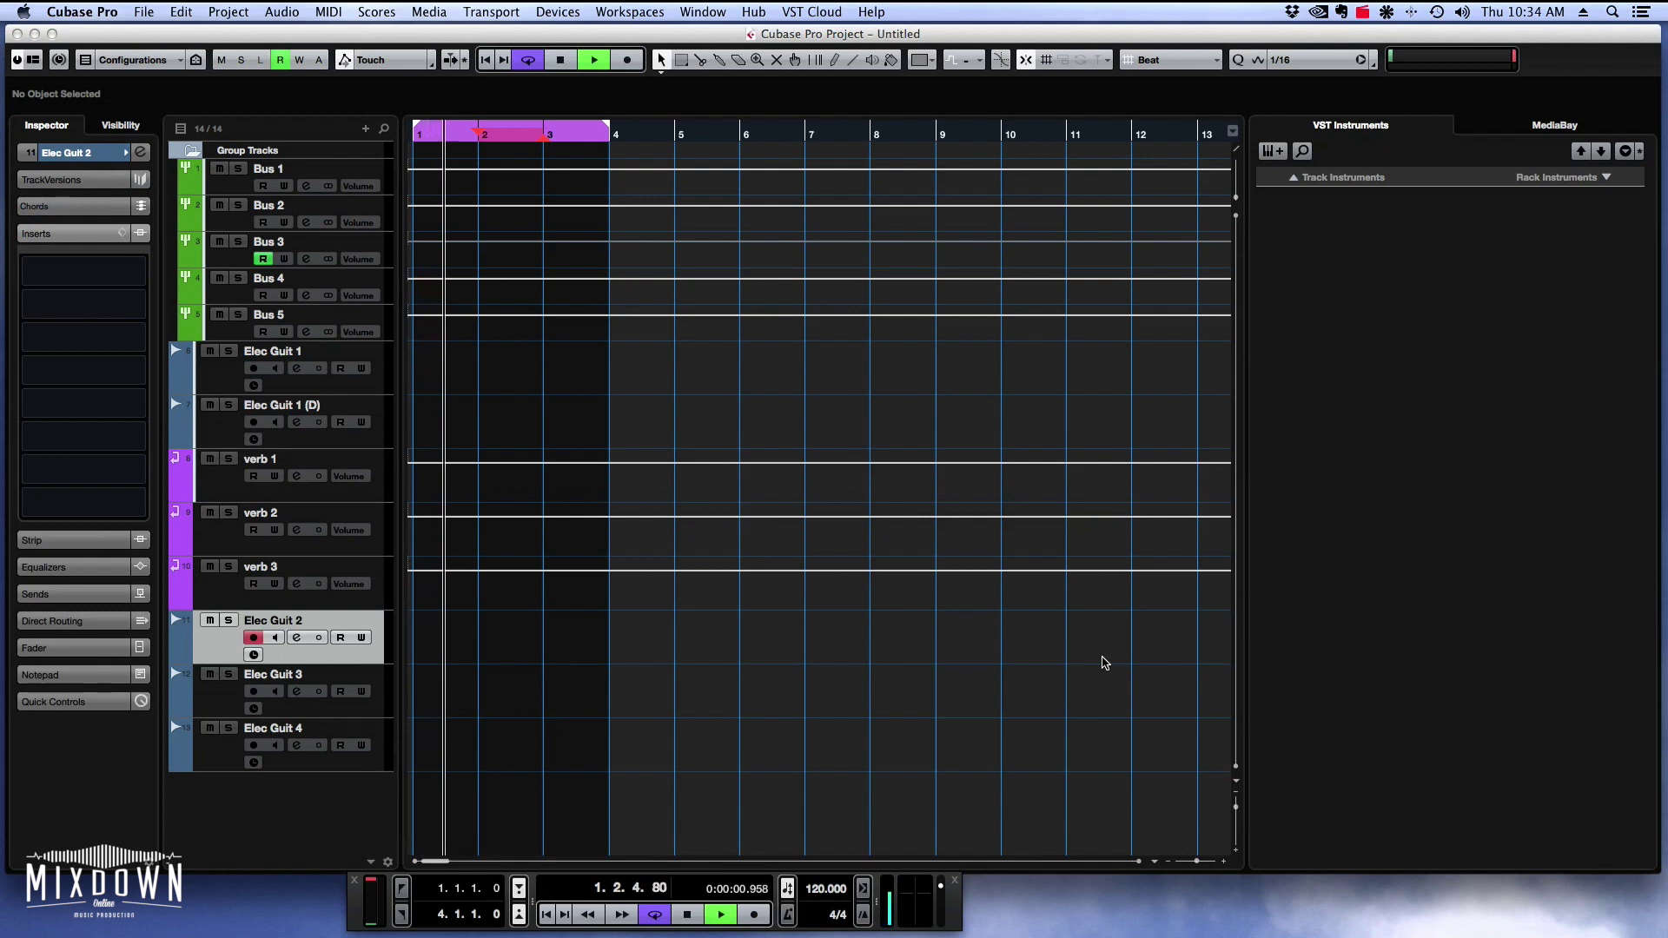
{"action": "key", "text": "KP_Multiply"}
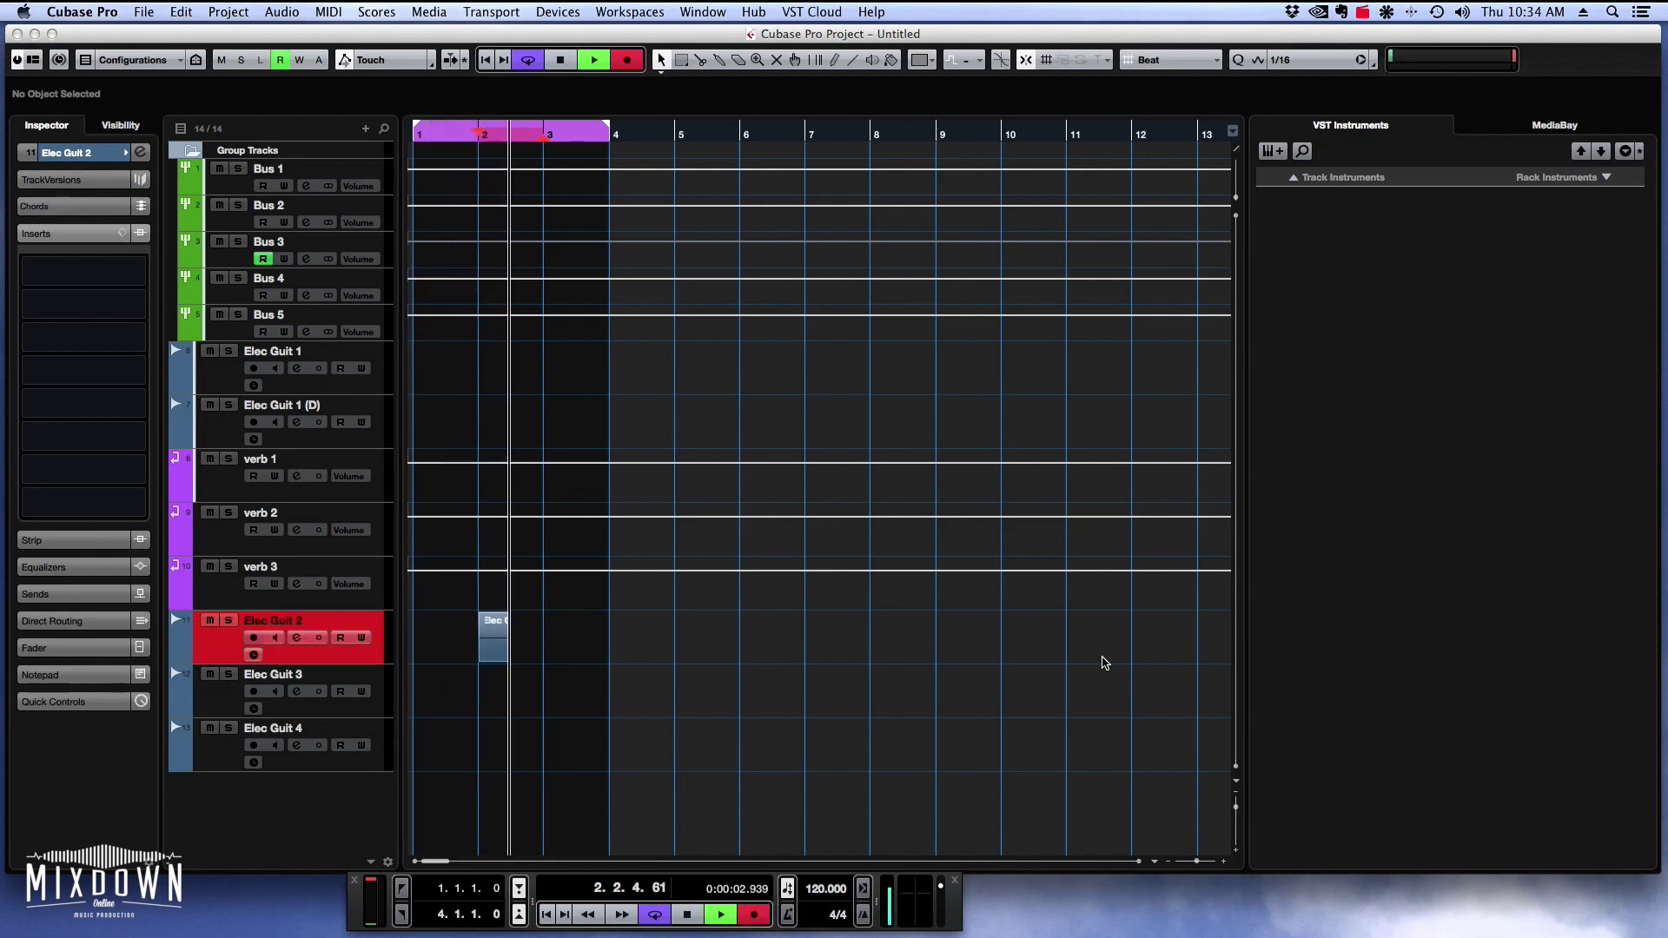
{"action": "key", "text": "KP_Multiply"}
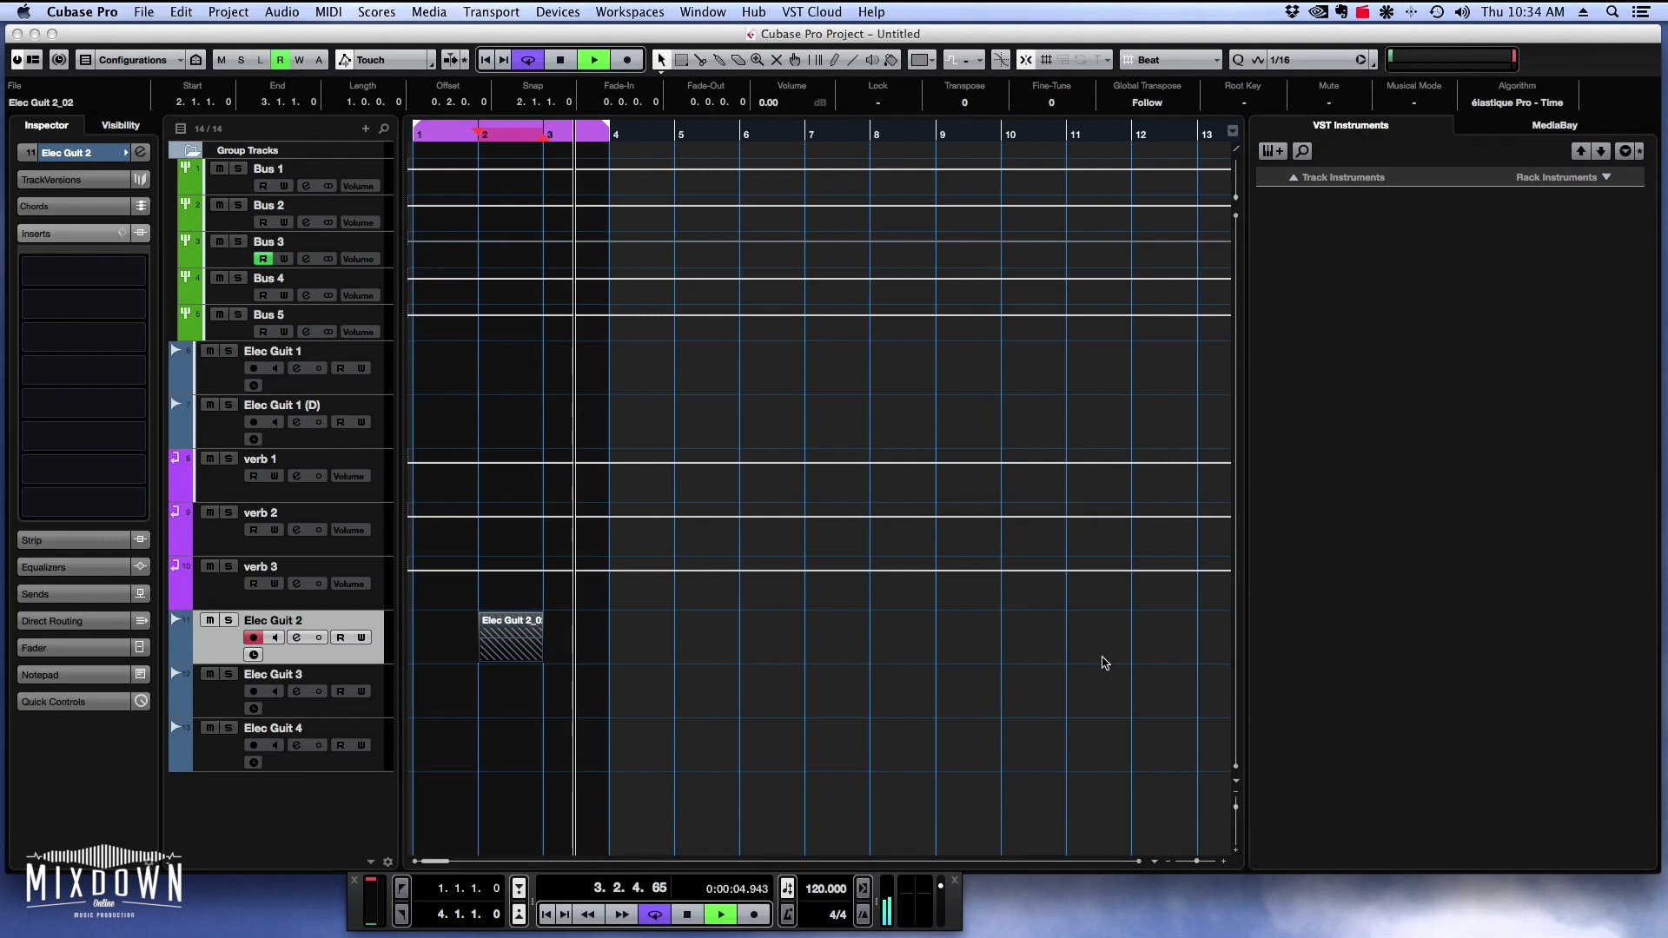
{"action": "key", "text": "space"}
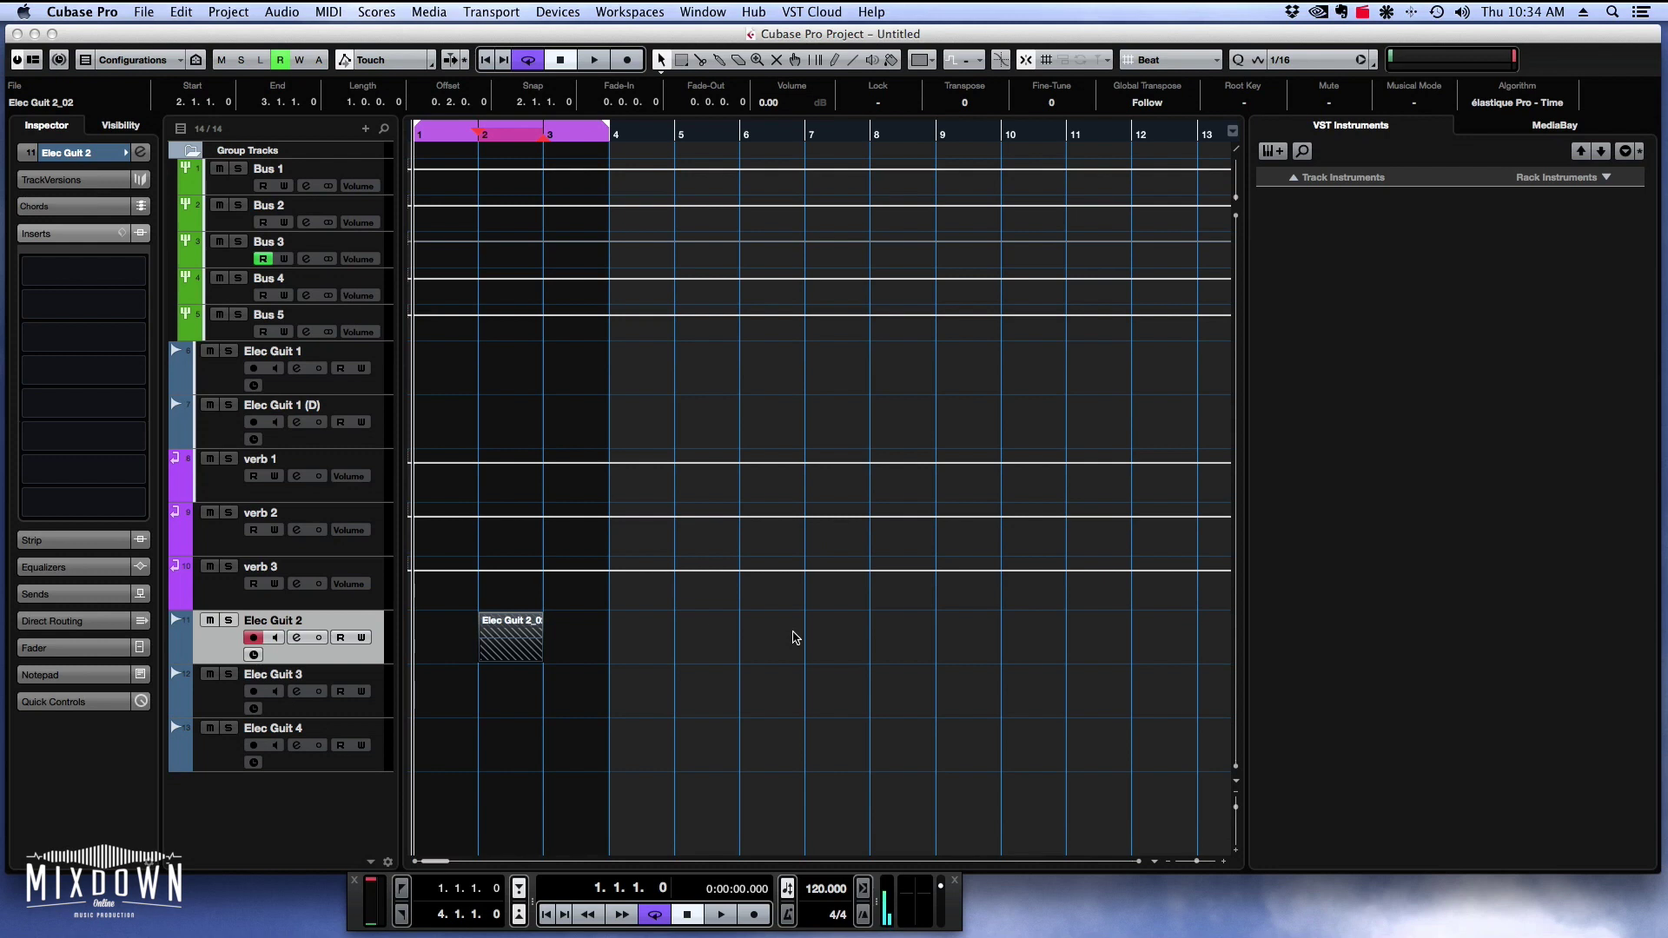
{"action": "left_click", "coordinate": [740, 657]}
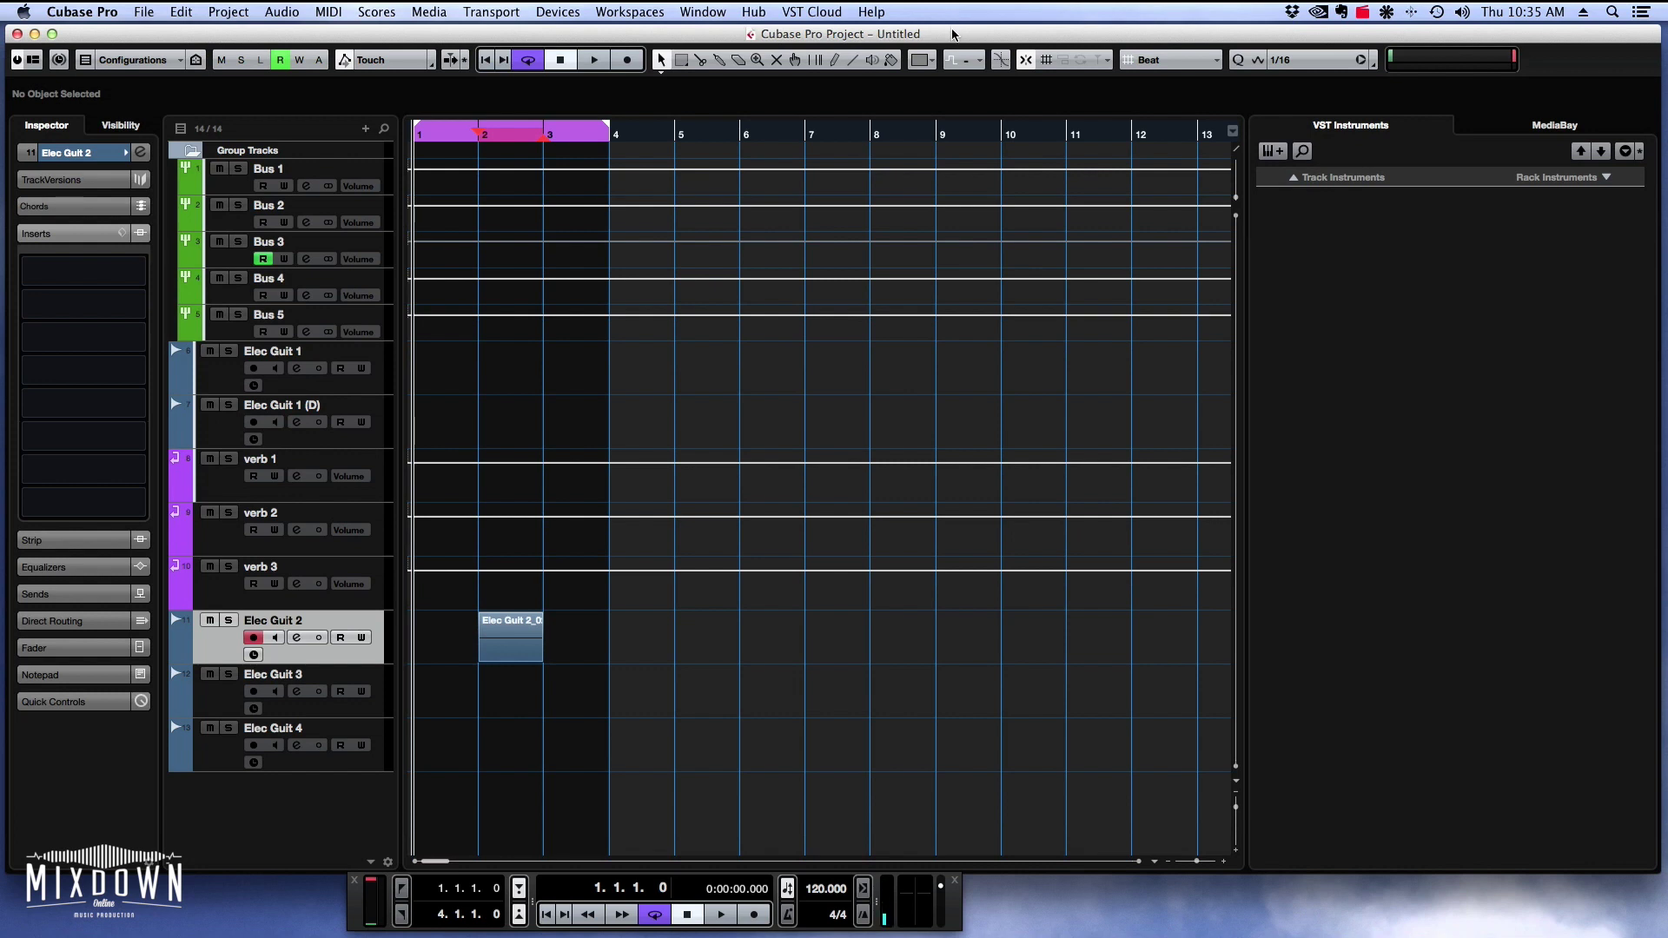
{"action": "left_click_drag", "start_coordinate": [951, 34], "coordinate": [948, 34]}
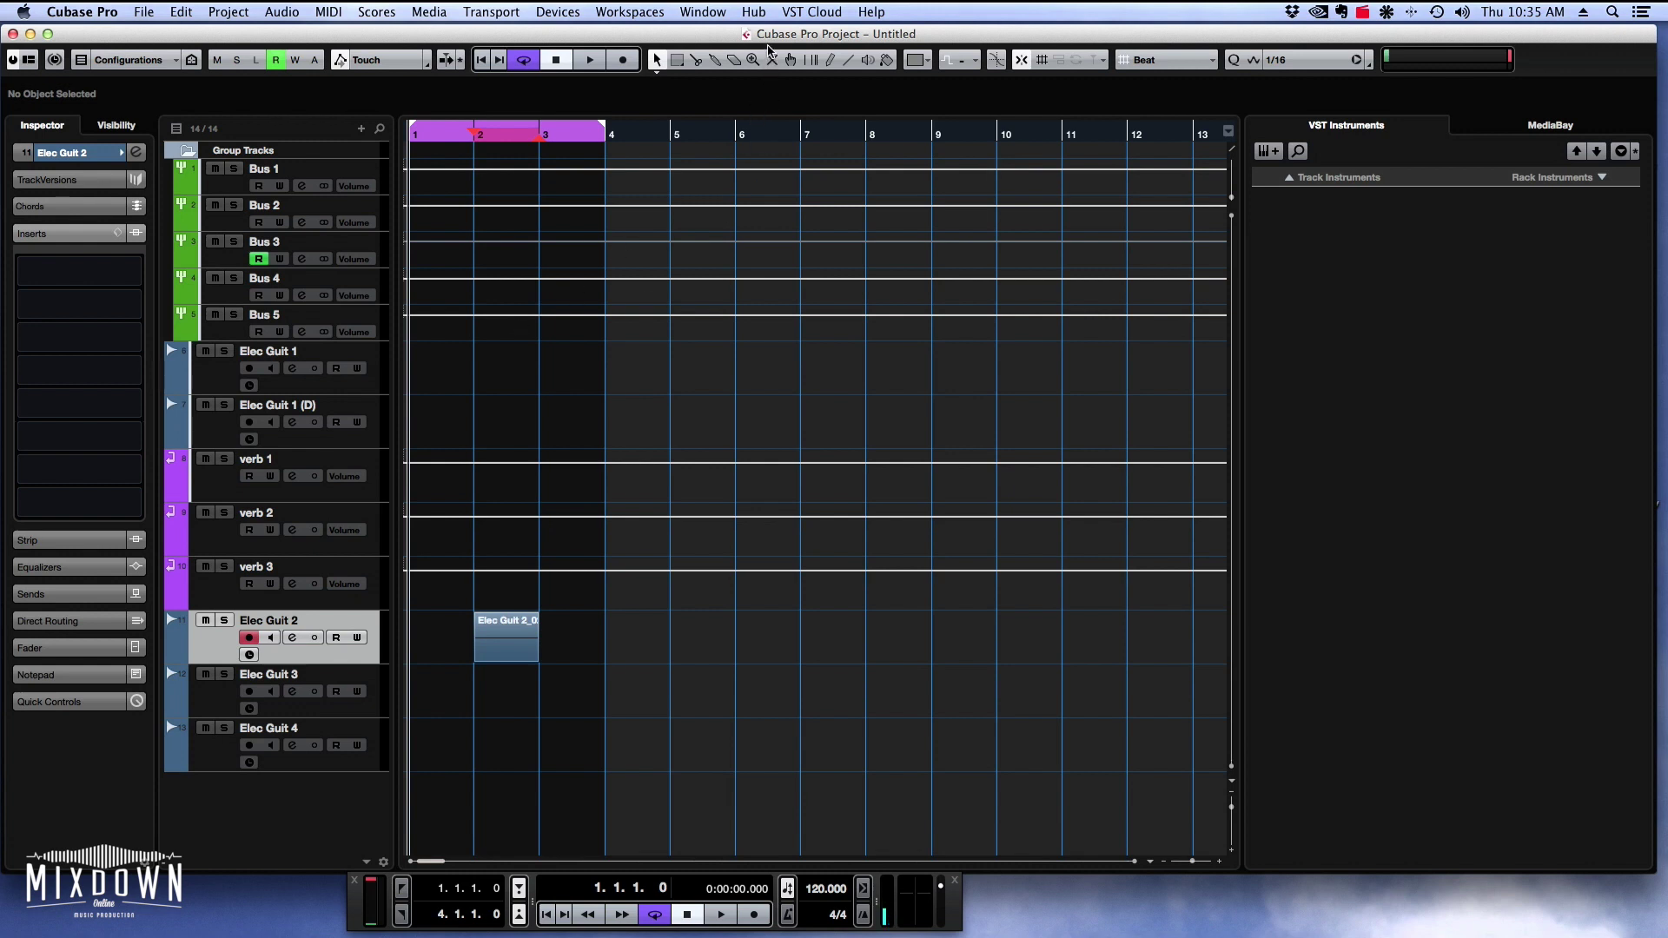
{"action": "right_click", "coordinate": [768, 50]}
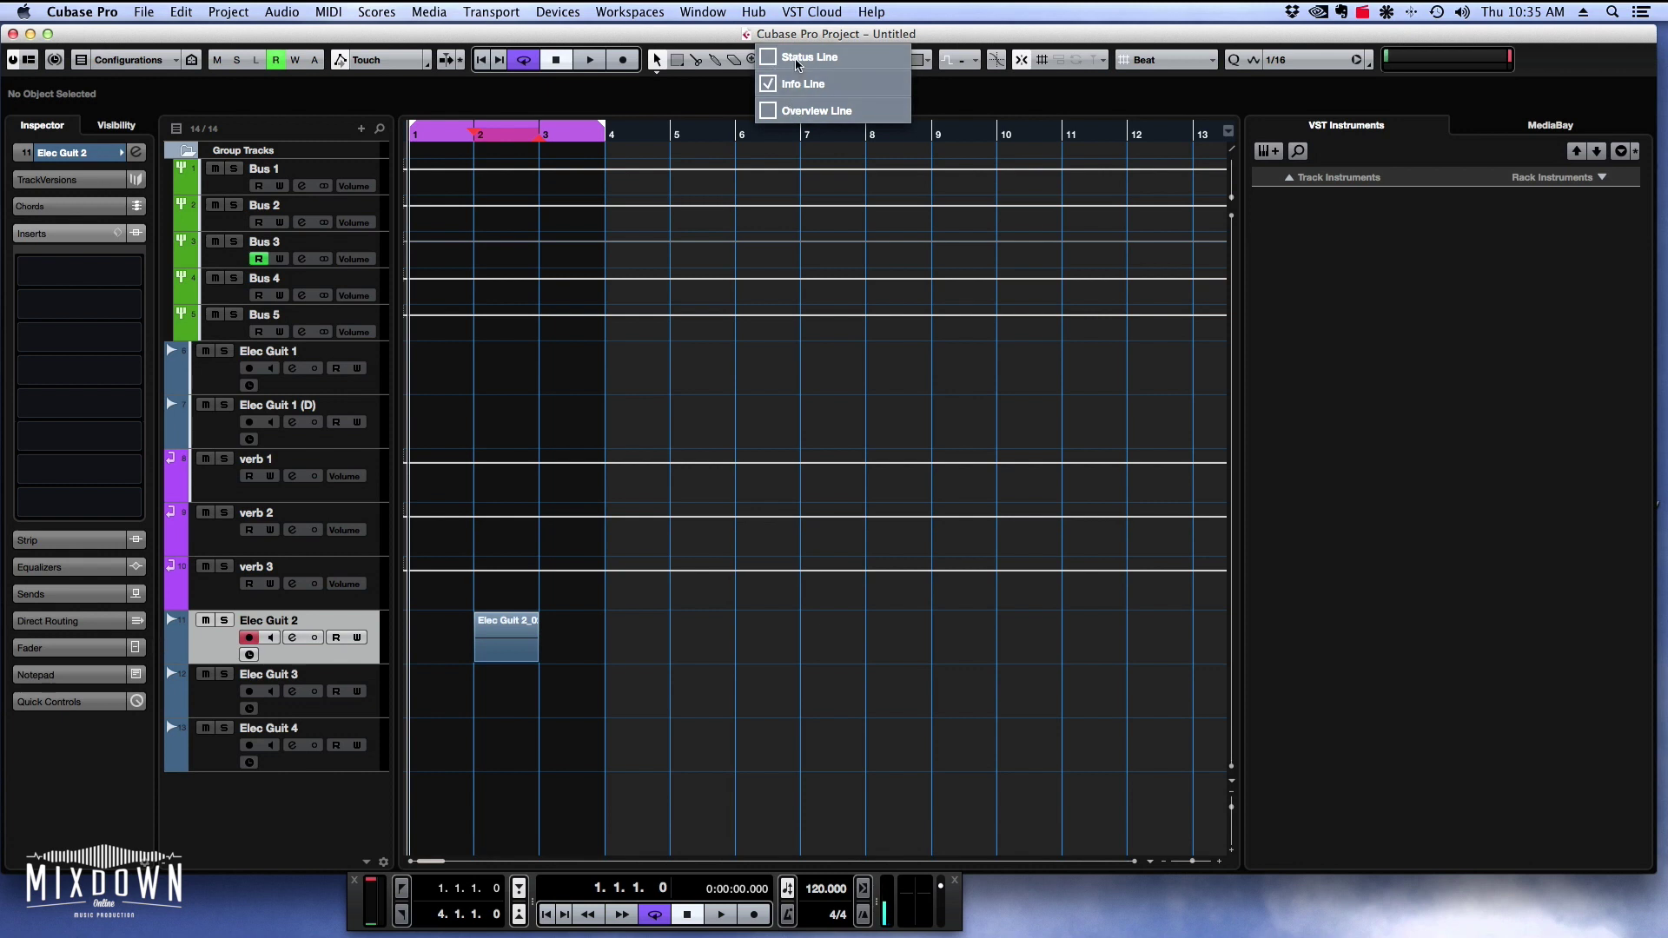
{"action": "left_click", "coordinate": [767, 56]}
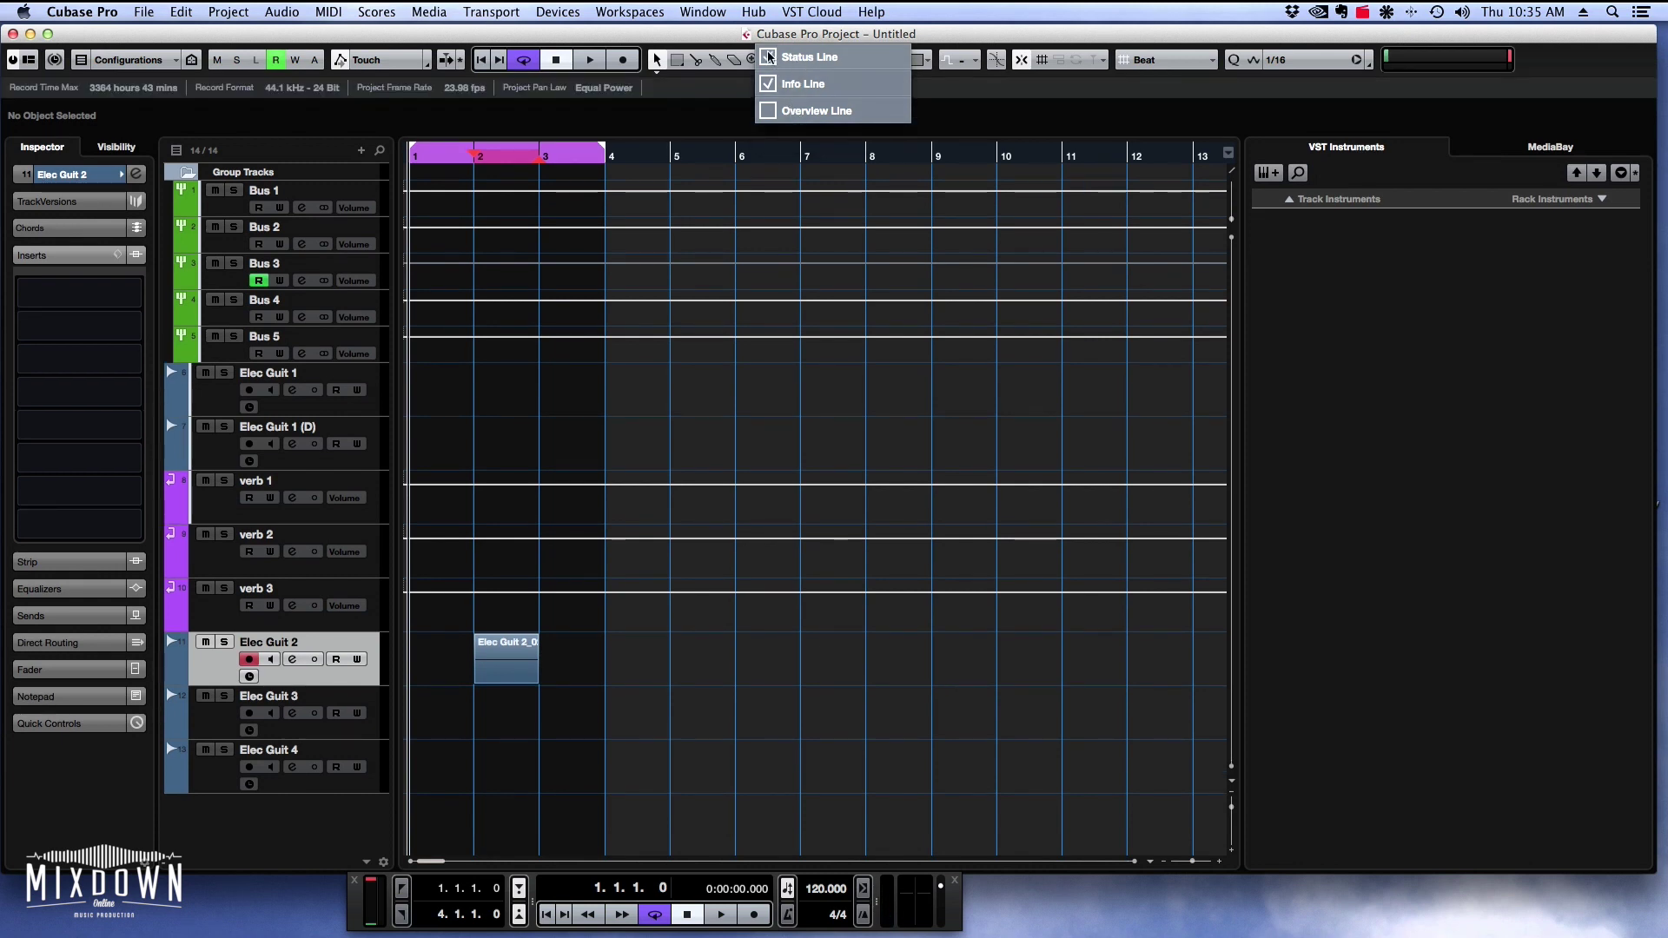
{"action": "left_click", "coordinate": [768, 56]}
{"action": "left_click", "coordinate": [770, 111]}
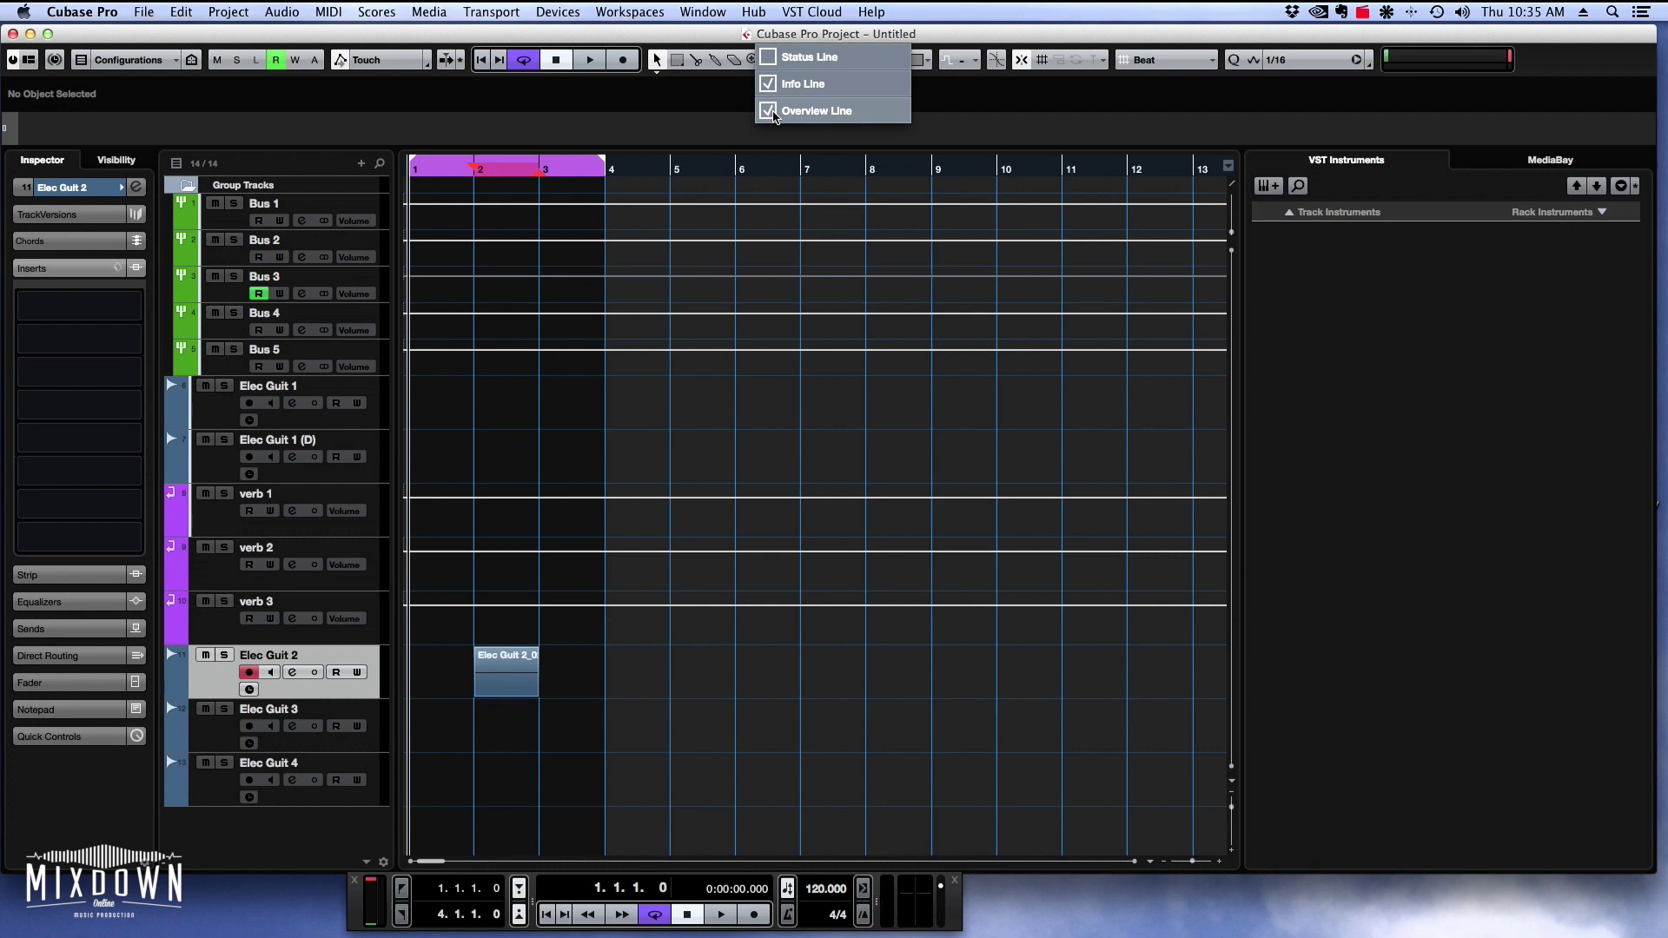
{"action": "left_click", "coordinate": [771, 111]}
{"action": "left_click", "coordinate": [771, 111]}
{"action": "left_click", "coordinate": [770, 84]}
{"action": "left_click", "coordinate": [770, 112]}
{"action": "left_click", "coordinate": [771, 59]}
{"action": "left_click", "coordinate": [771, 59]}
{"action": "left_click", "coordinate": [771, 84]}
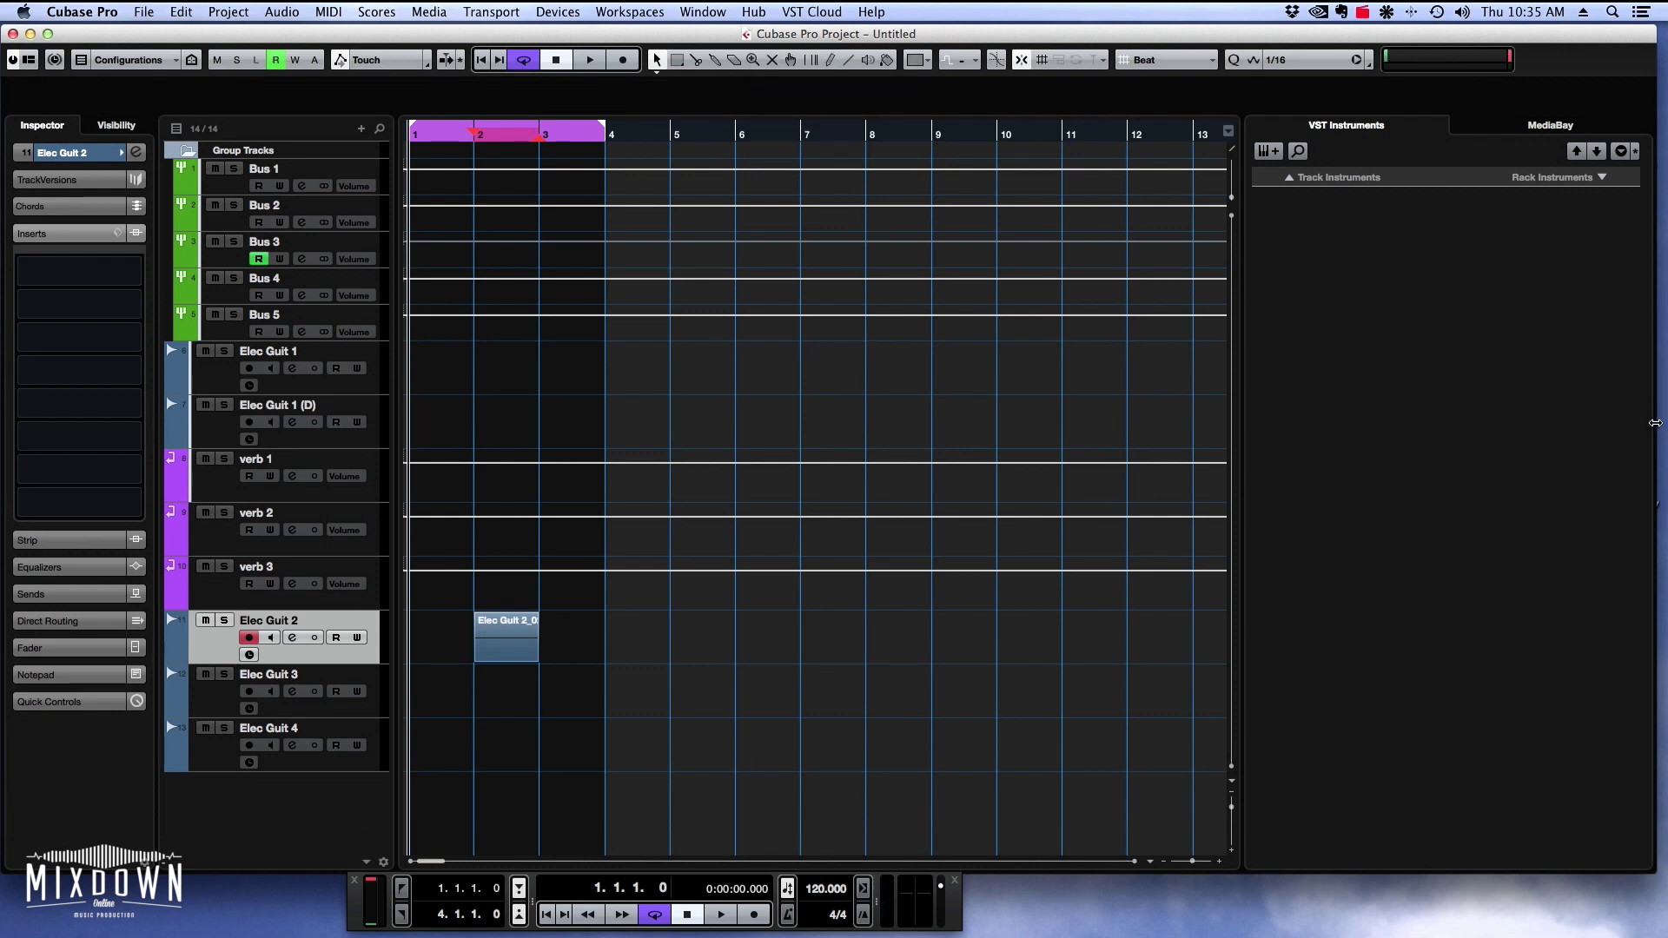
{"action": "right_click", "coordinate": [1656, 424]}
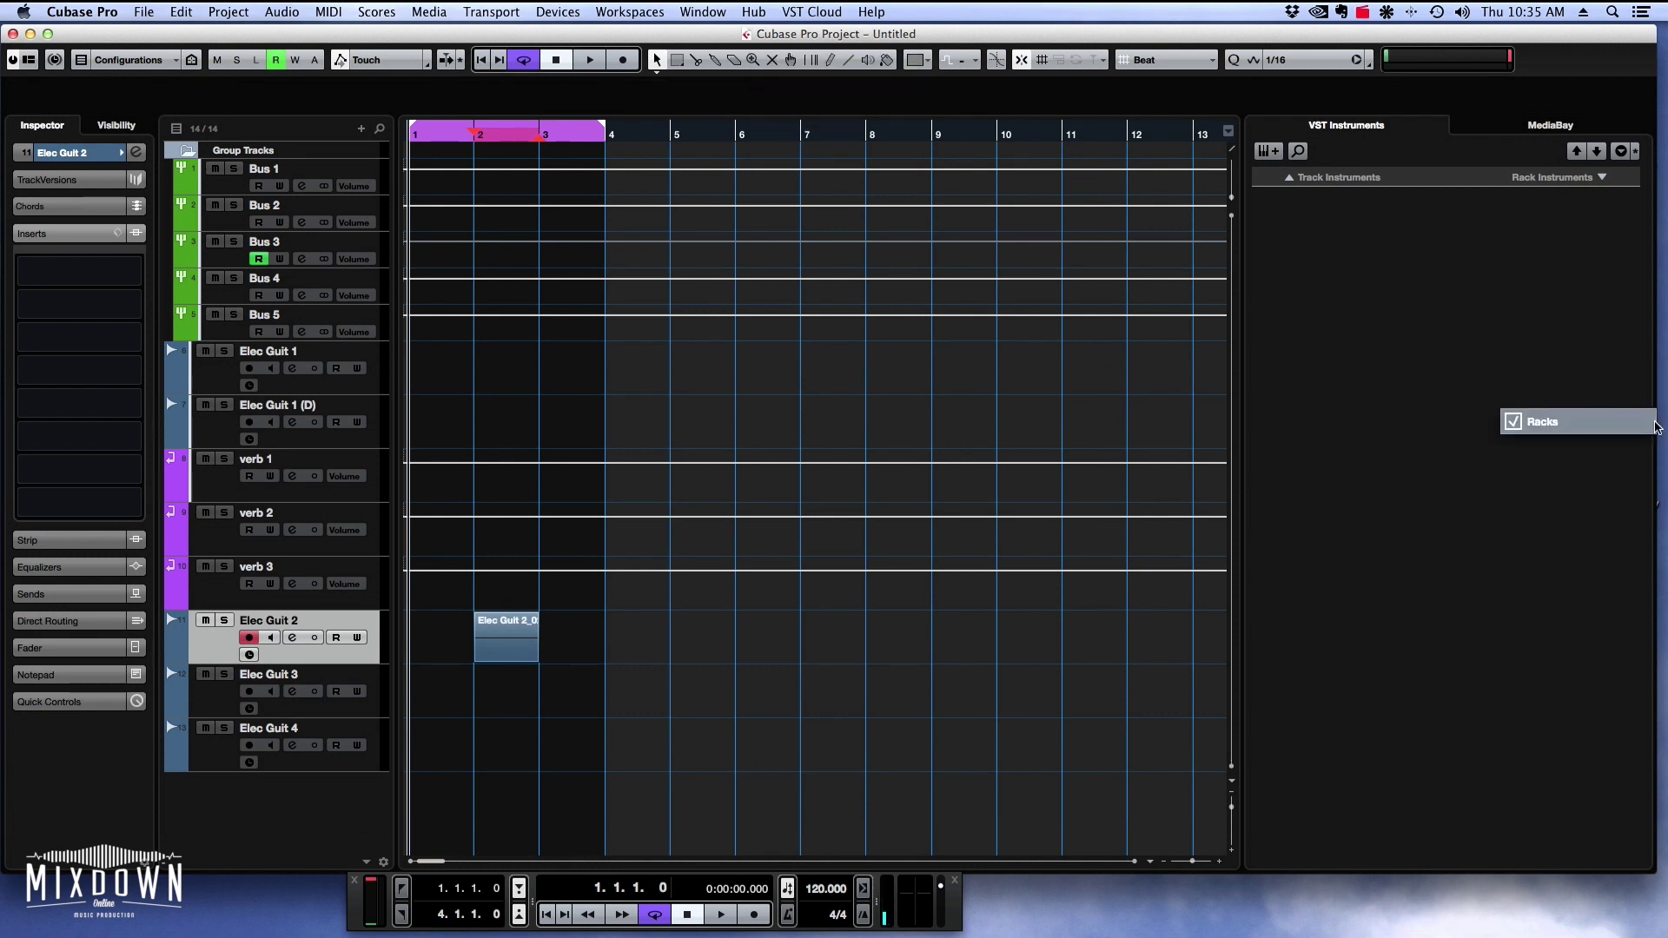
{"action": "left_click", "coordinate": [1515, 422]}
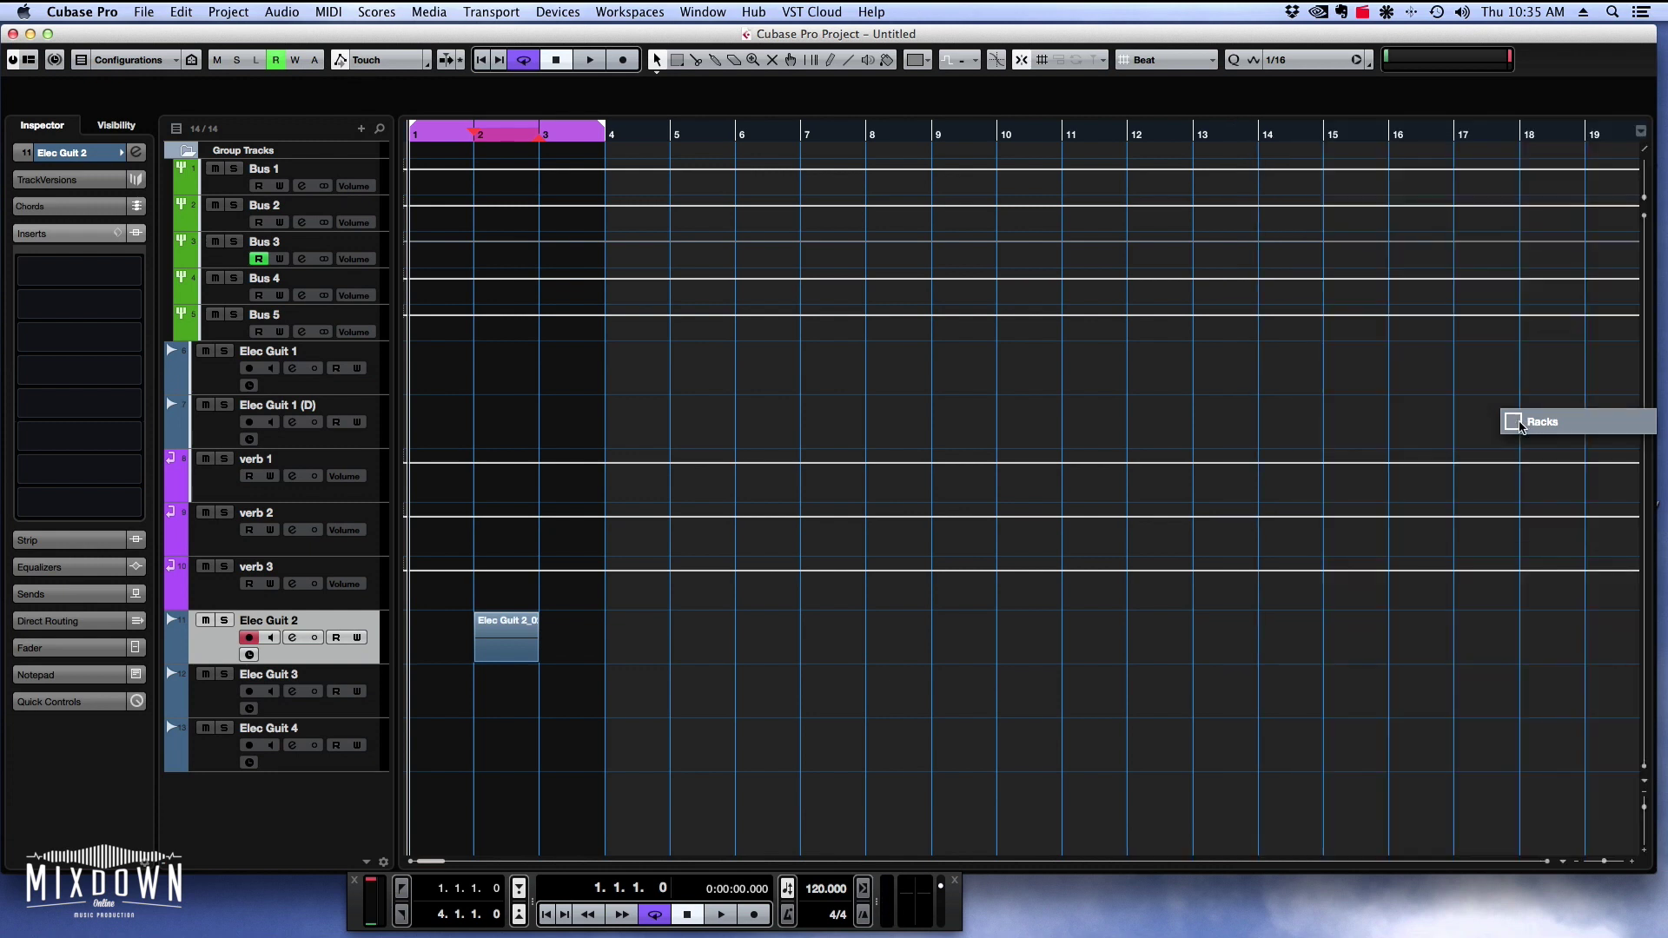
{"action": "left_click", "coordinate": [1519, 425]}
{"action": "left_click", "coordinate": [1519, 424]}
{"action": "left_click", "coordinate": [1519, 425]}
{"action": "left_click", "coordinate": [1520, 424]}
{"action": "left_click", "coordinate": [982, 399]}
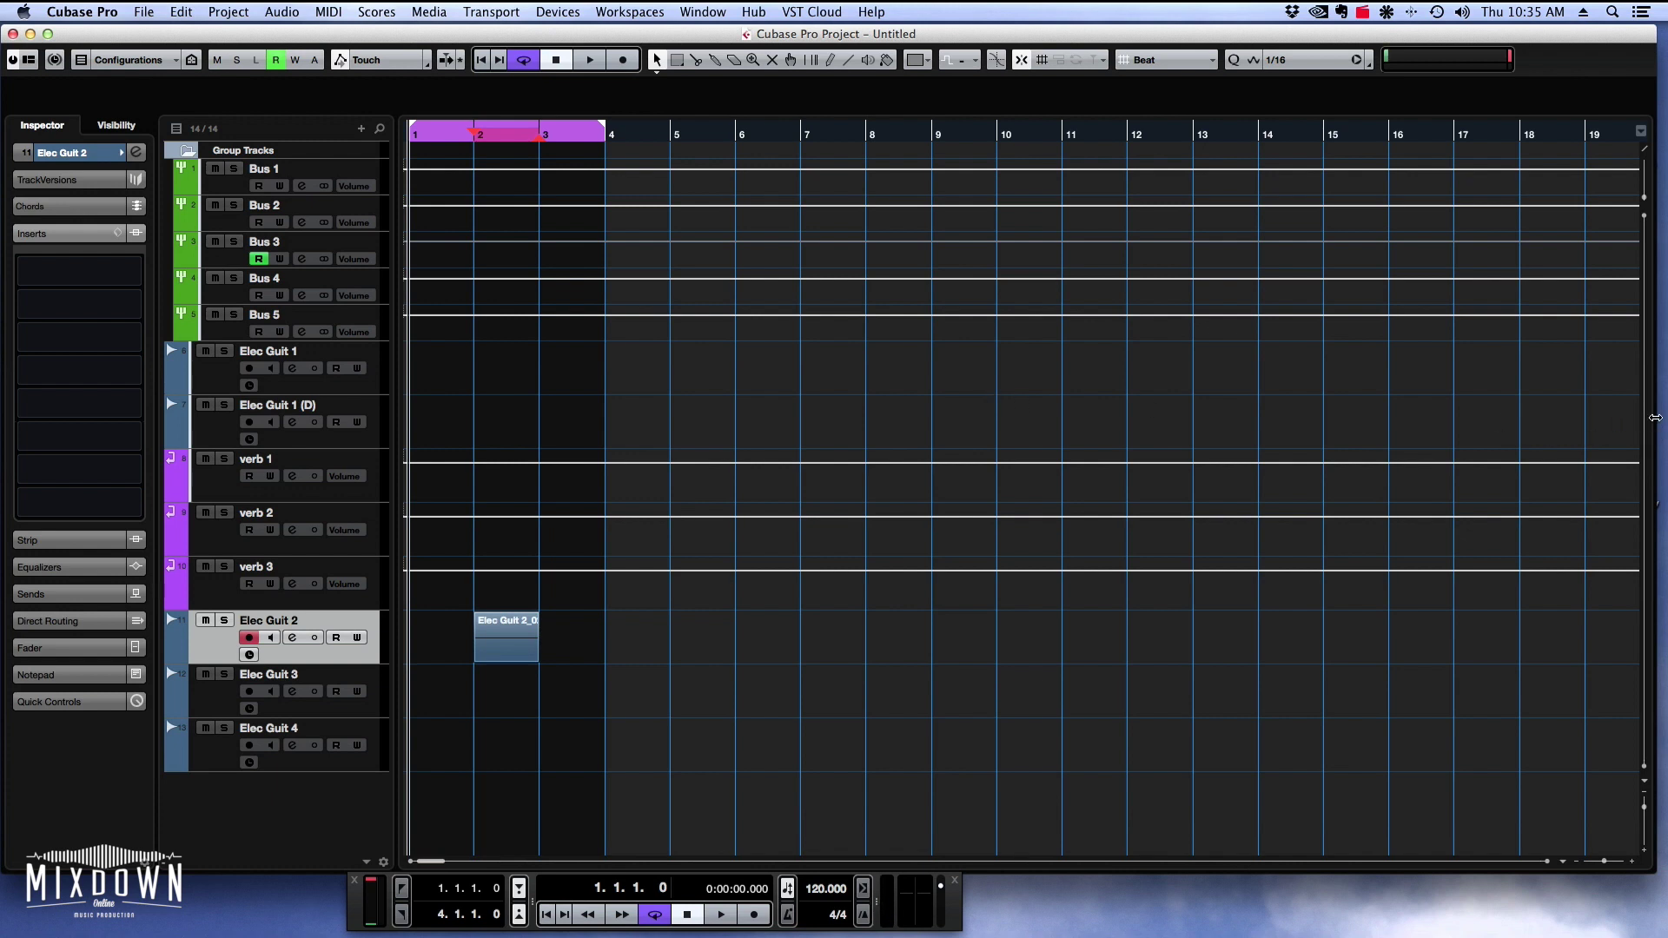
{"action": "right_click", "coordinate": [1655, 423]}
{"action": "left_click", "coordinate": [1542, 424]}
{"action": "left_click", "coordinate": [779, 356]}
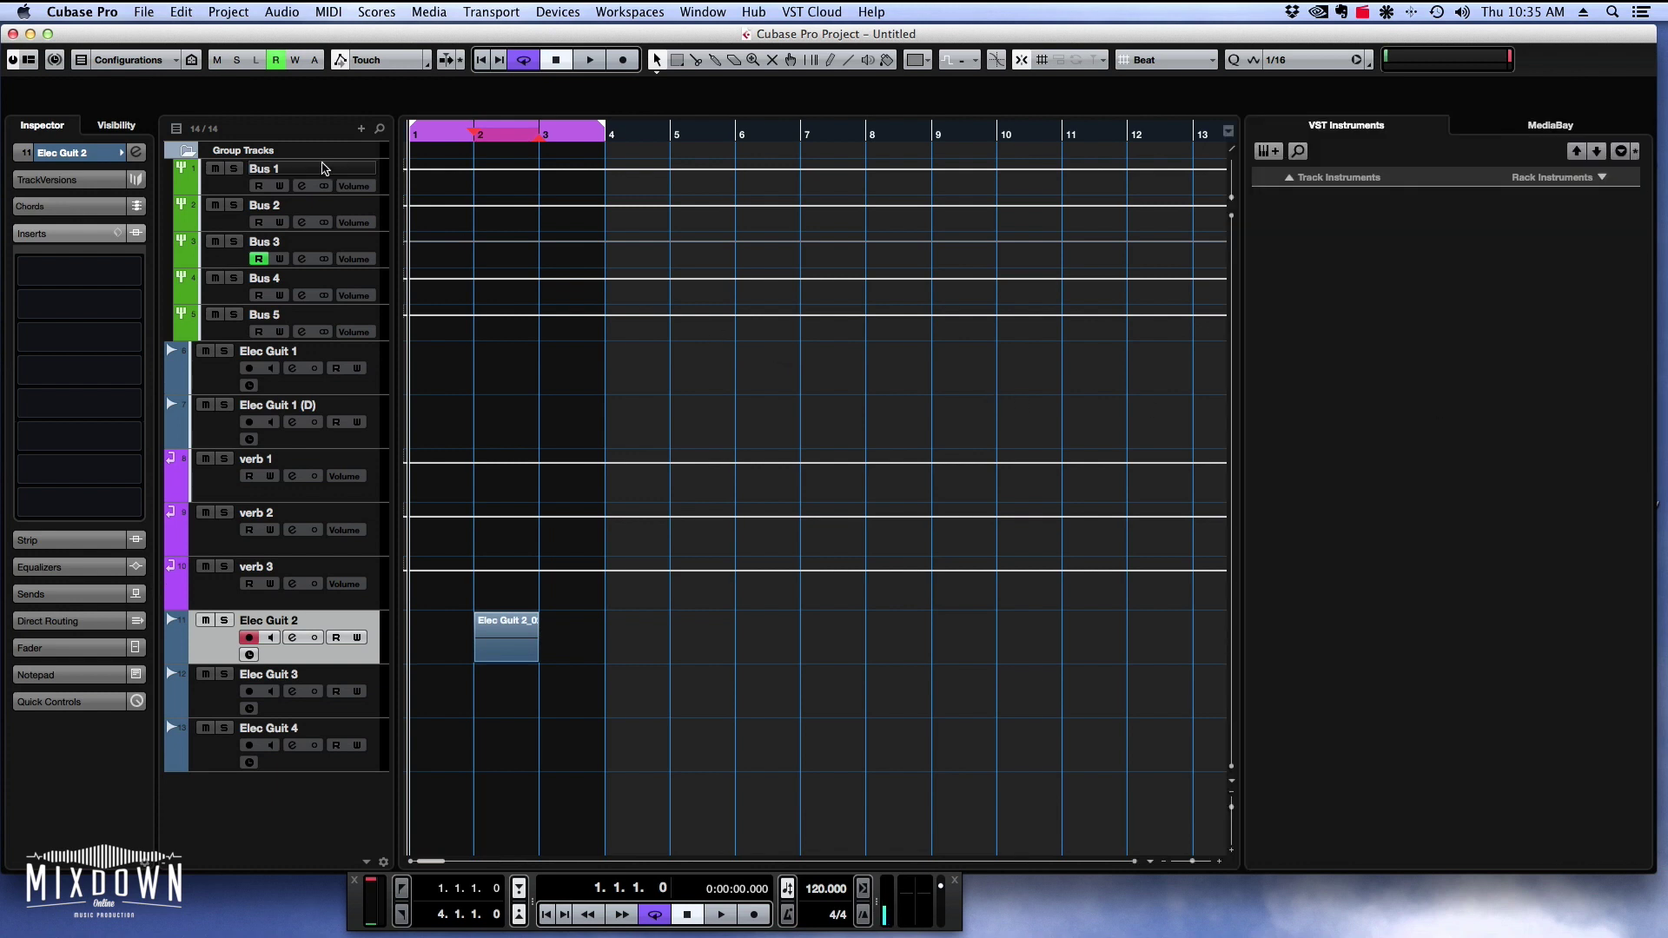
{"action": "left_click", "coordinate": [31, 61]}
{"action": "left_click", "coordinate": [32, 61]}
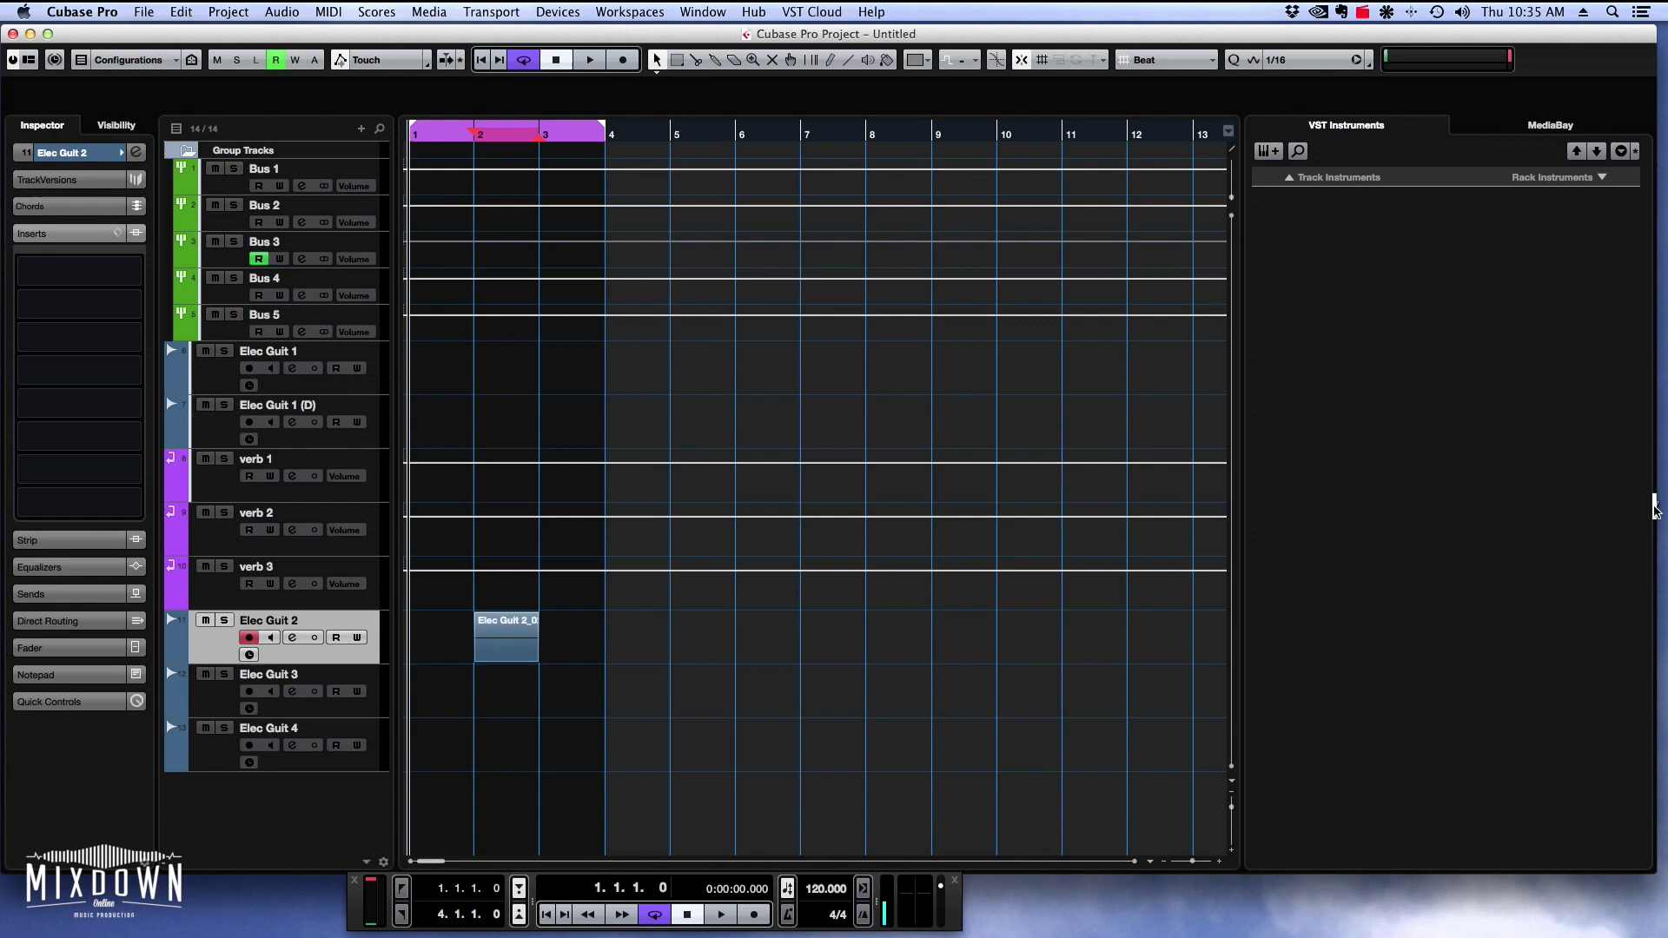
{"action": "left_click", "coordinate": [1656, 506]}
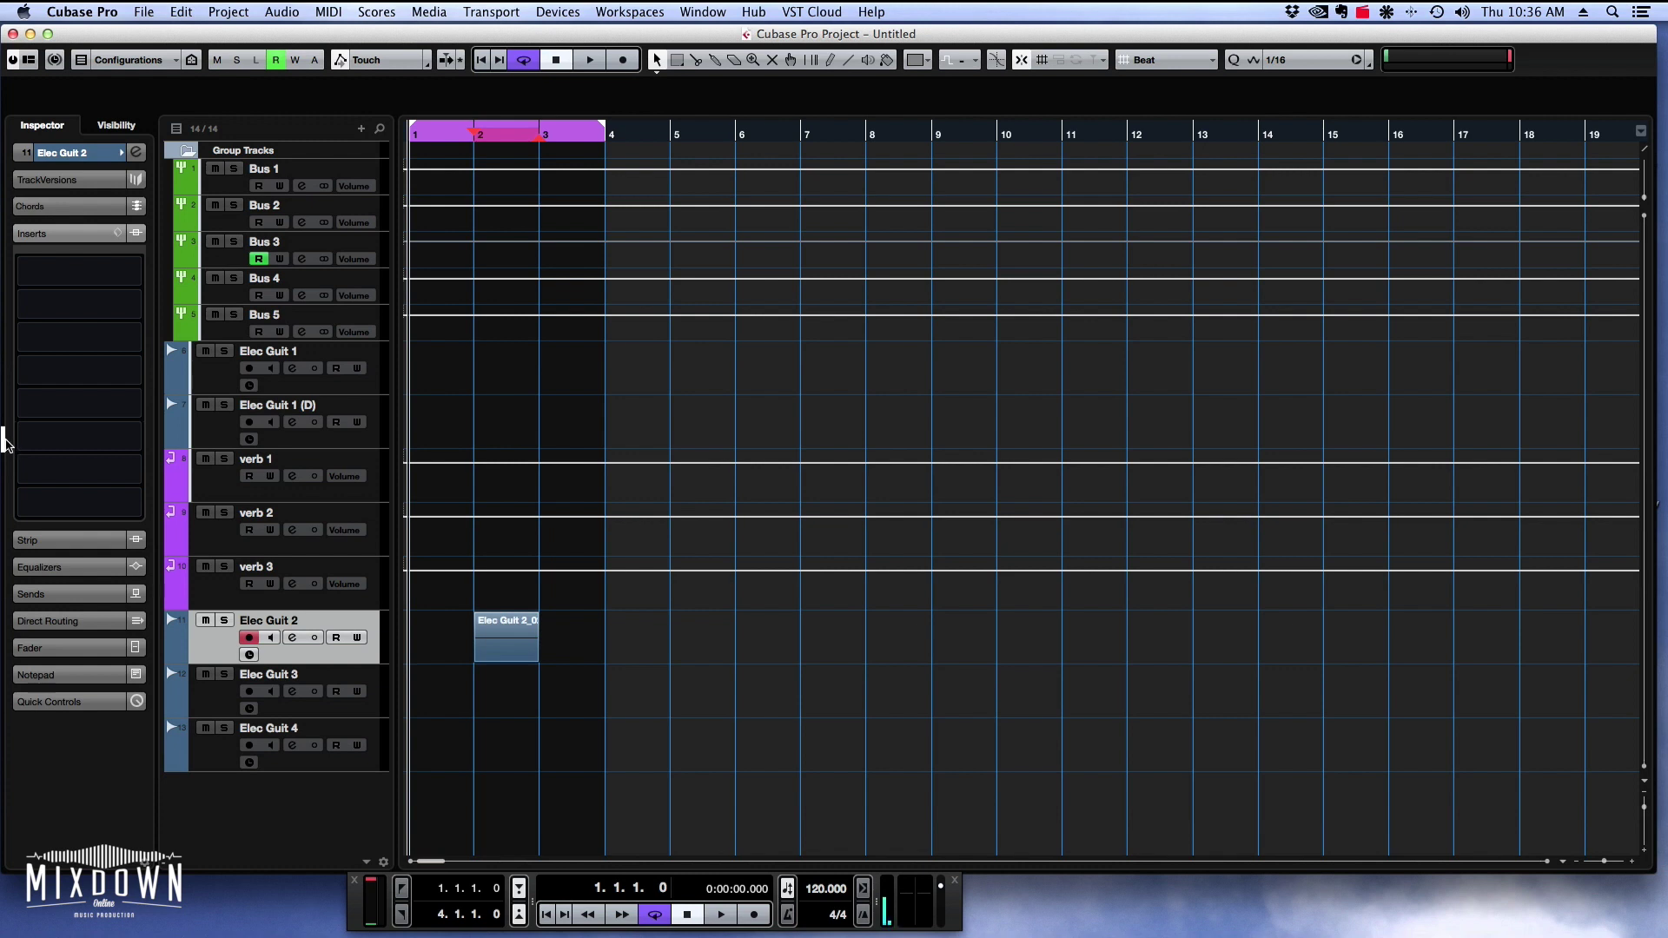
{"action": "left_click", "coordinate": [13, 442]}
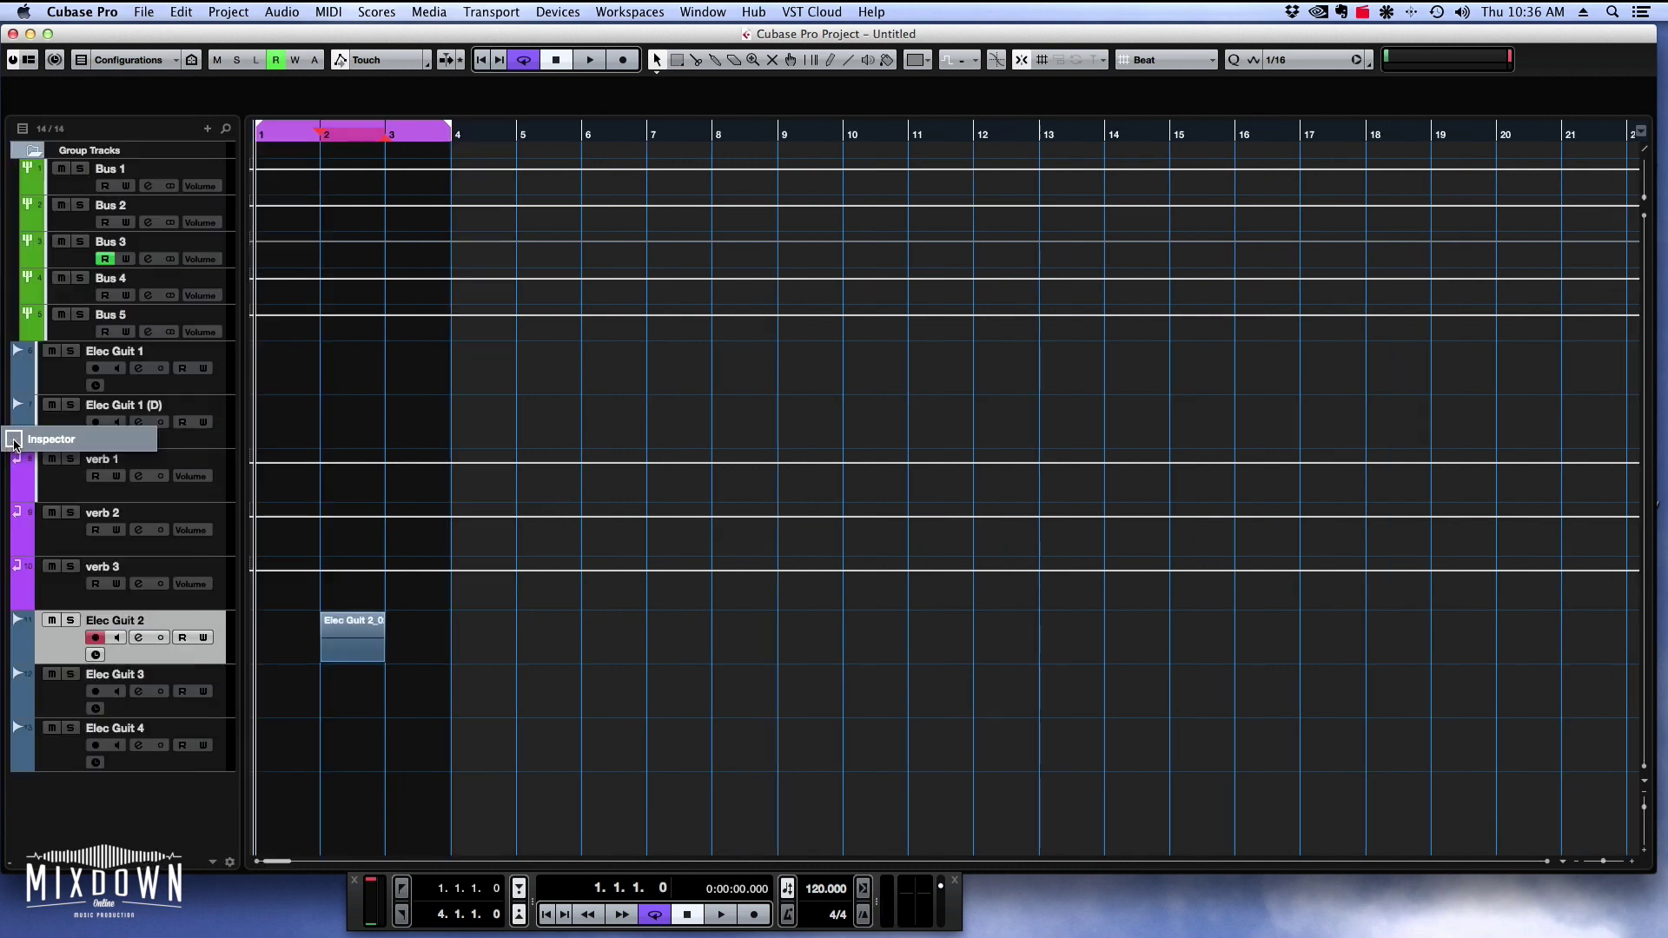
{"action": "left_click", "coordinate": [13, 440]}
{"action": "left_click", "coordinate": [13, 441]}
{"action": "left_click", "coordinate": [13, 440]}
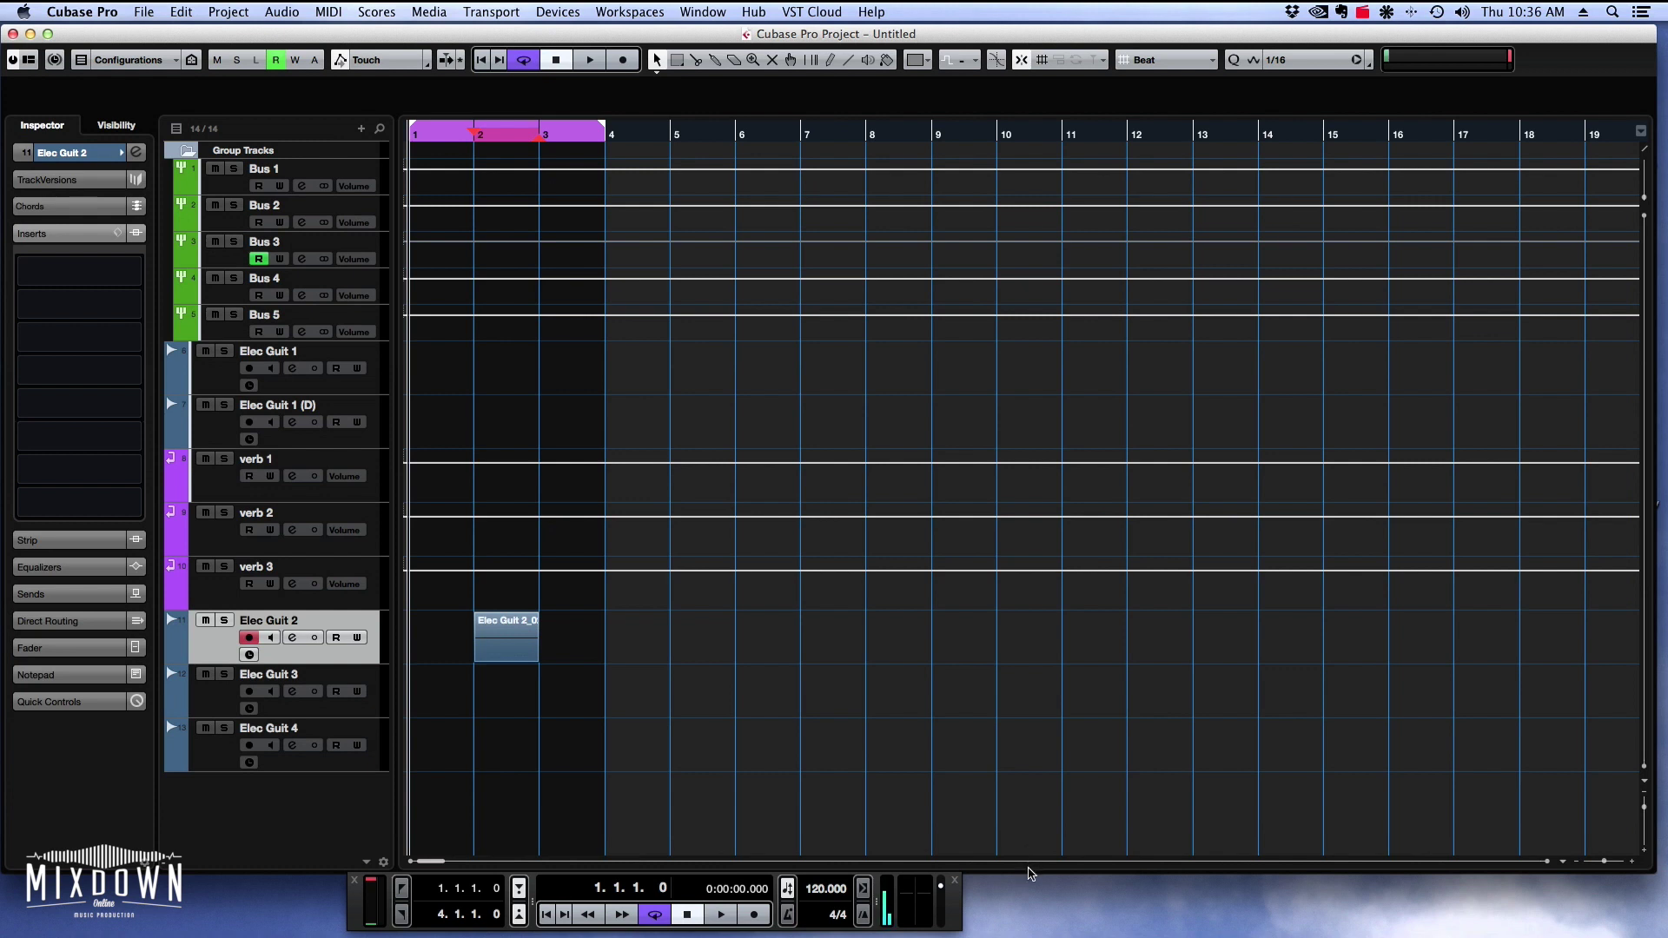
{"action": "mouse_move", "coordinate": [1027, 875]}
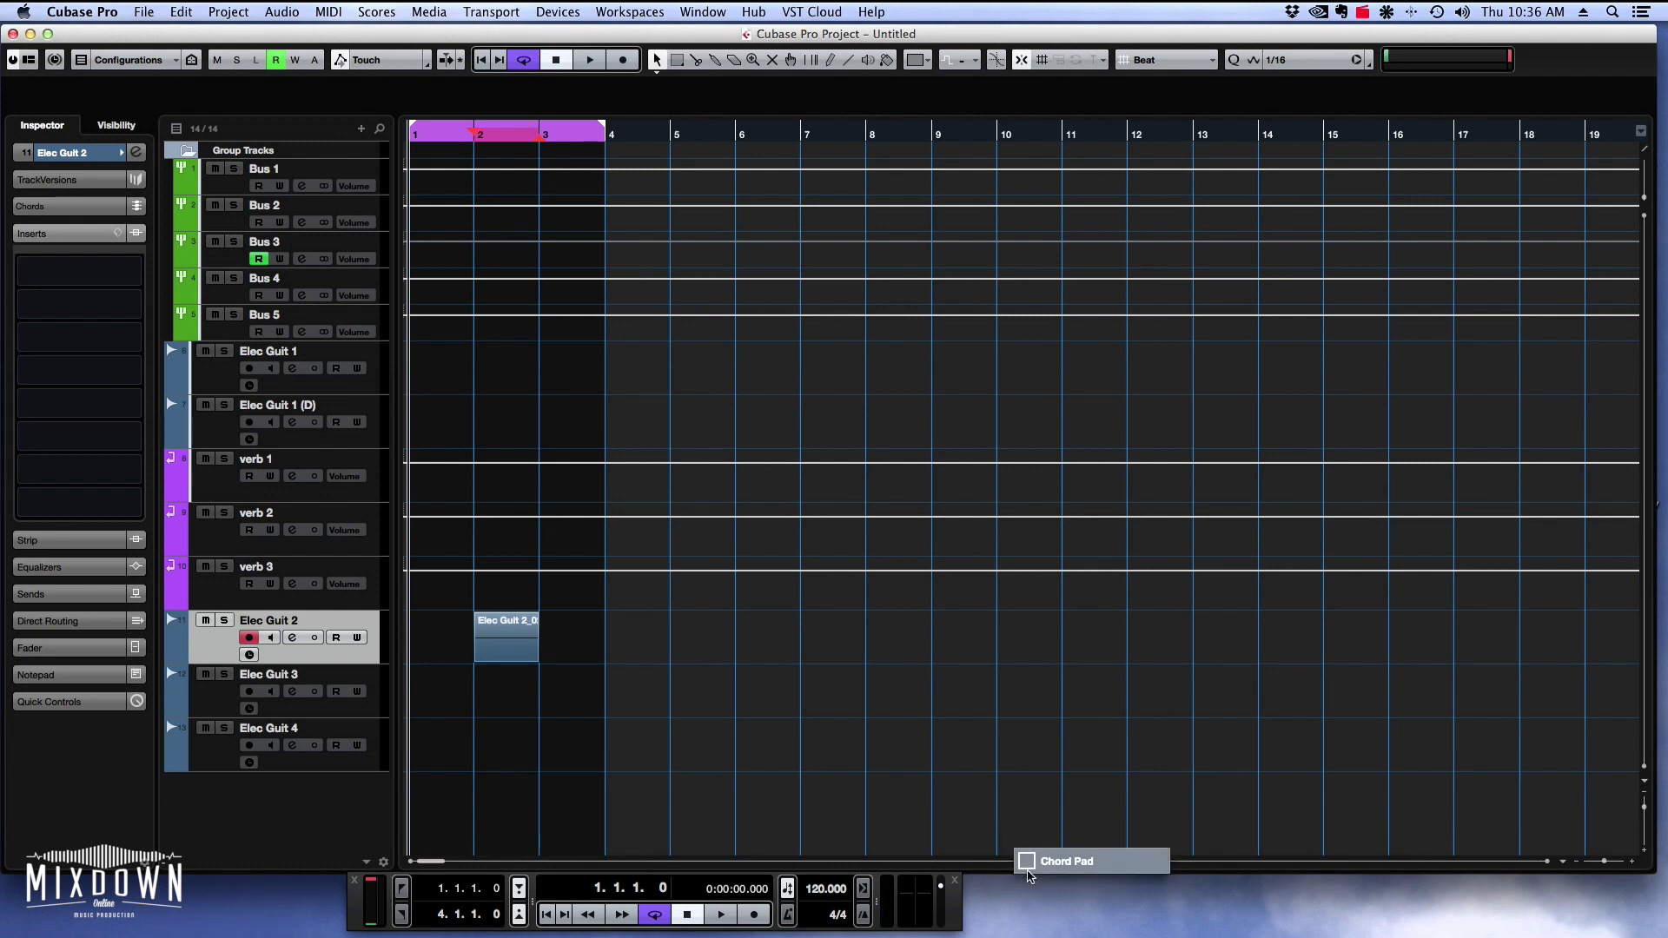
{"action": "left_click", "coordinate": [1026, 860]}
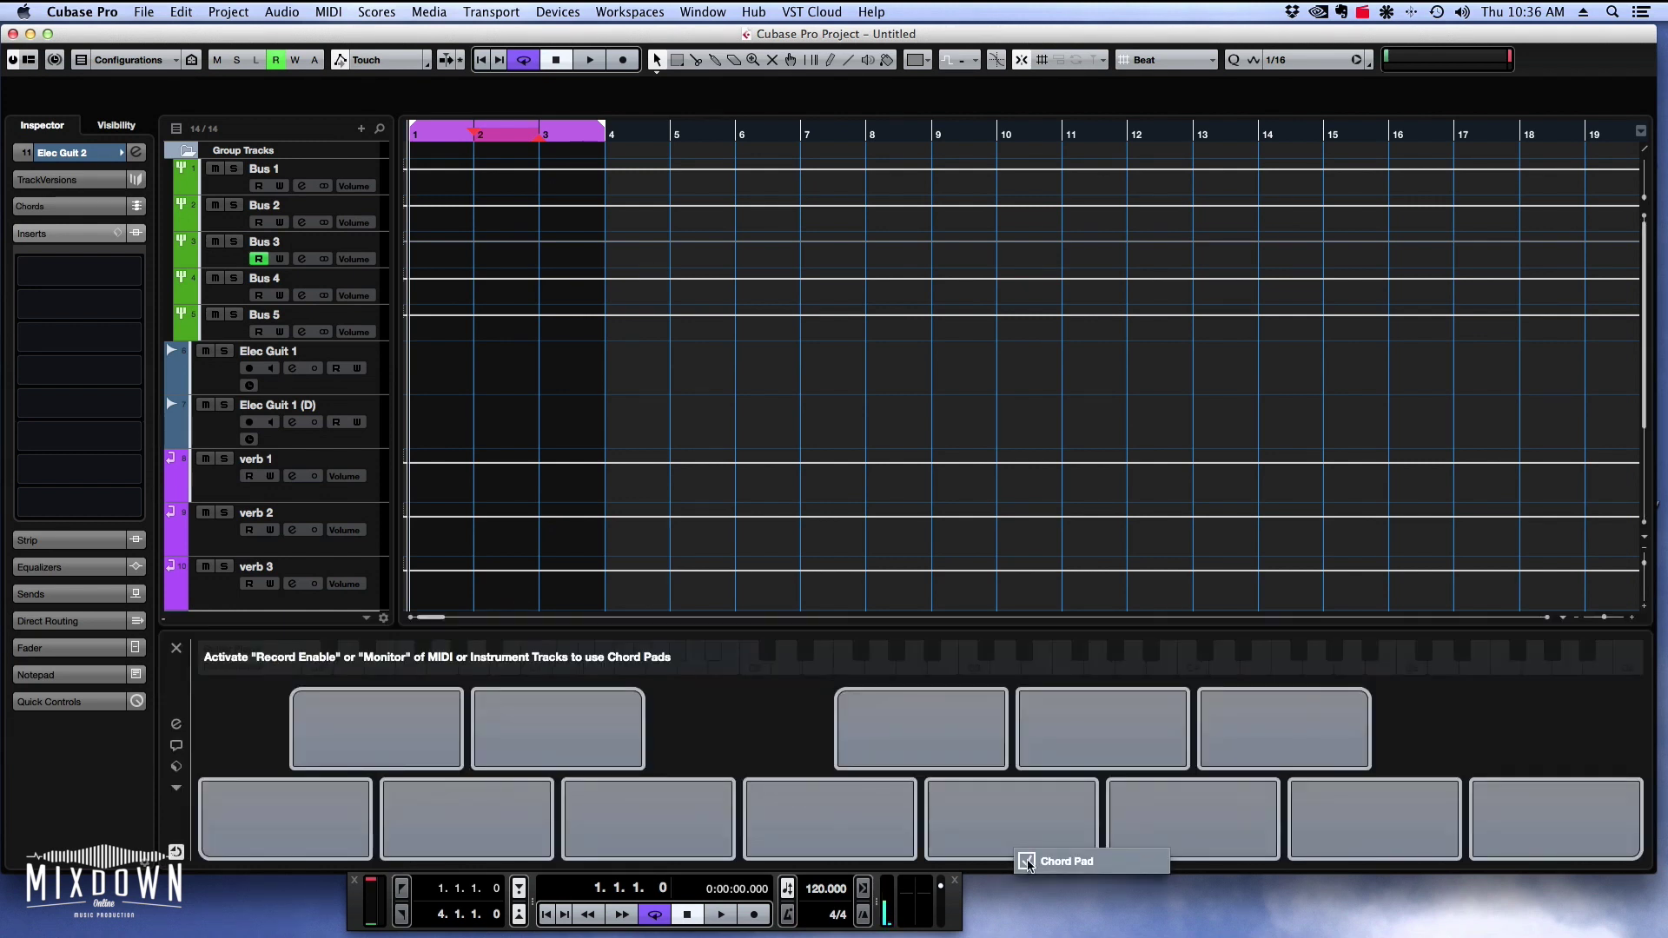
{"action": "left_click", "coordinate": [1025, 861]}
{"action": "left_click", "coordinate": [1026, 860]}
{"action": "left_click", "coordinate": [1026, 861]}
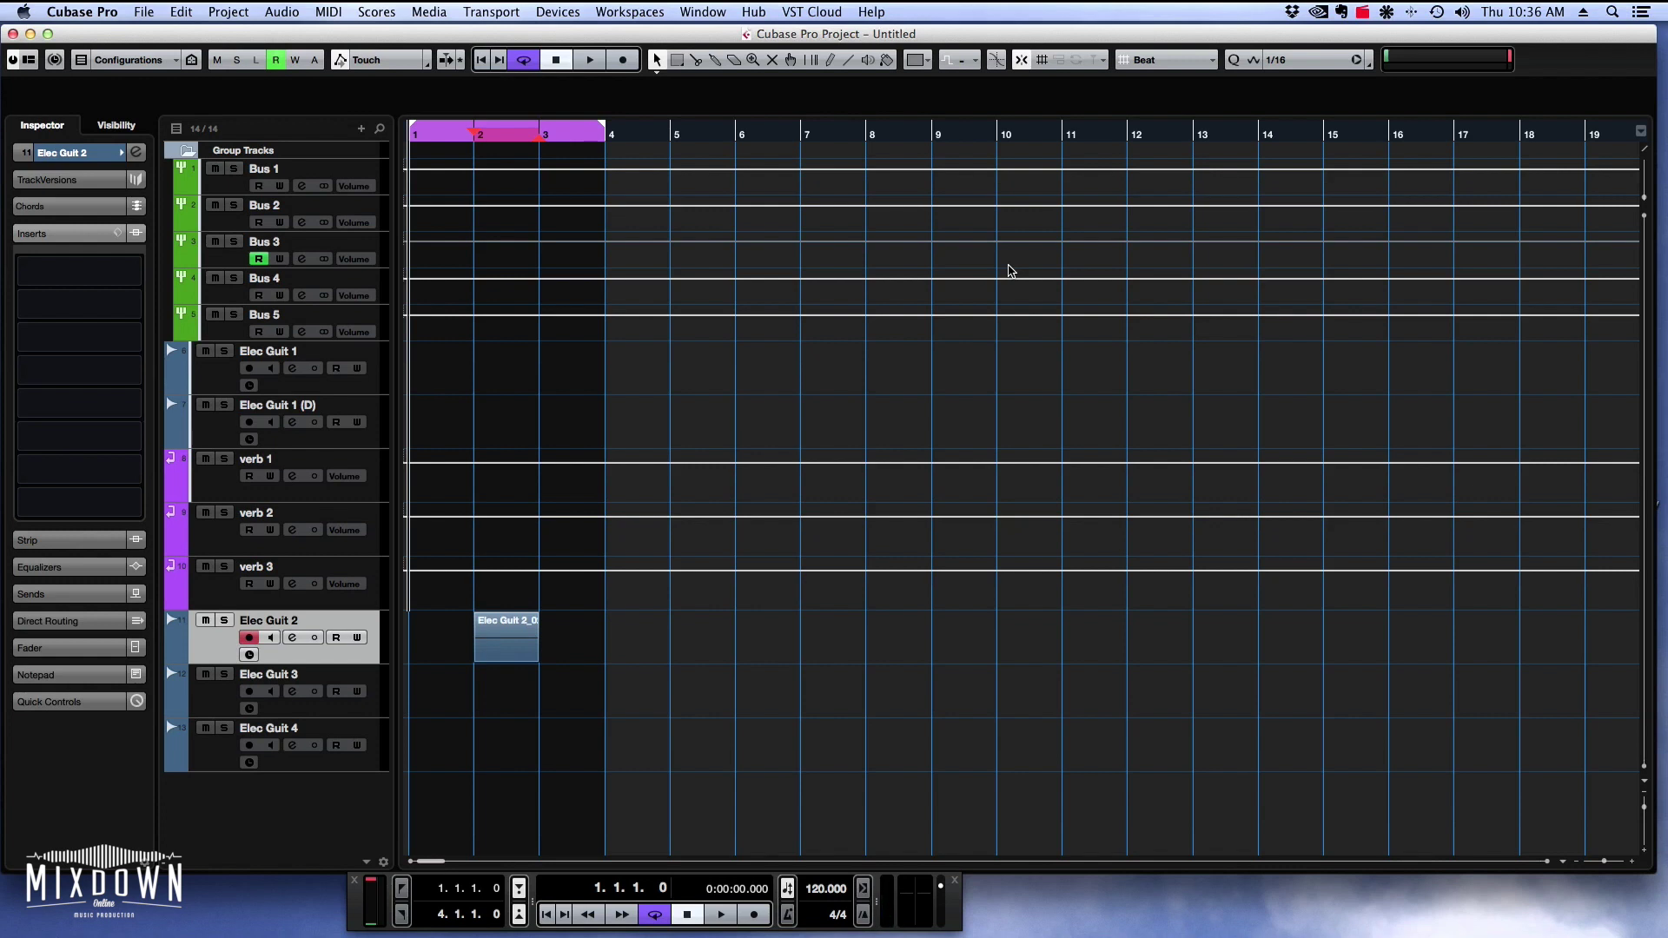
Open the MixConsole with F3 and toggle the meter bridge, channel racks, EQ curve and pictures zones.
{"action": "key", "text": "F3"}
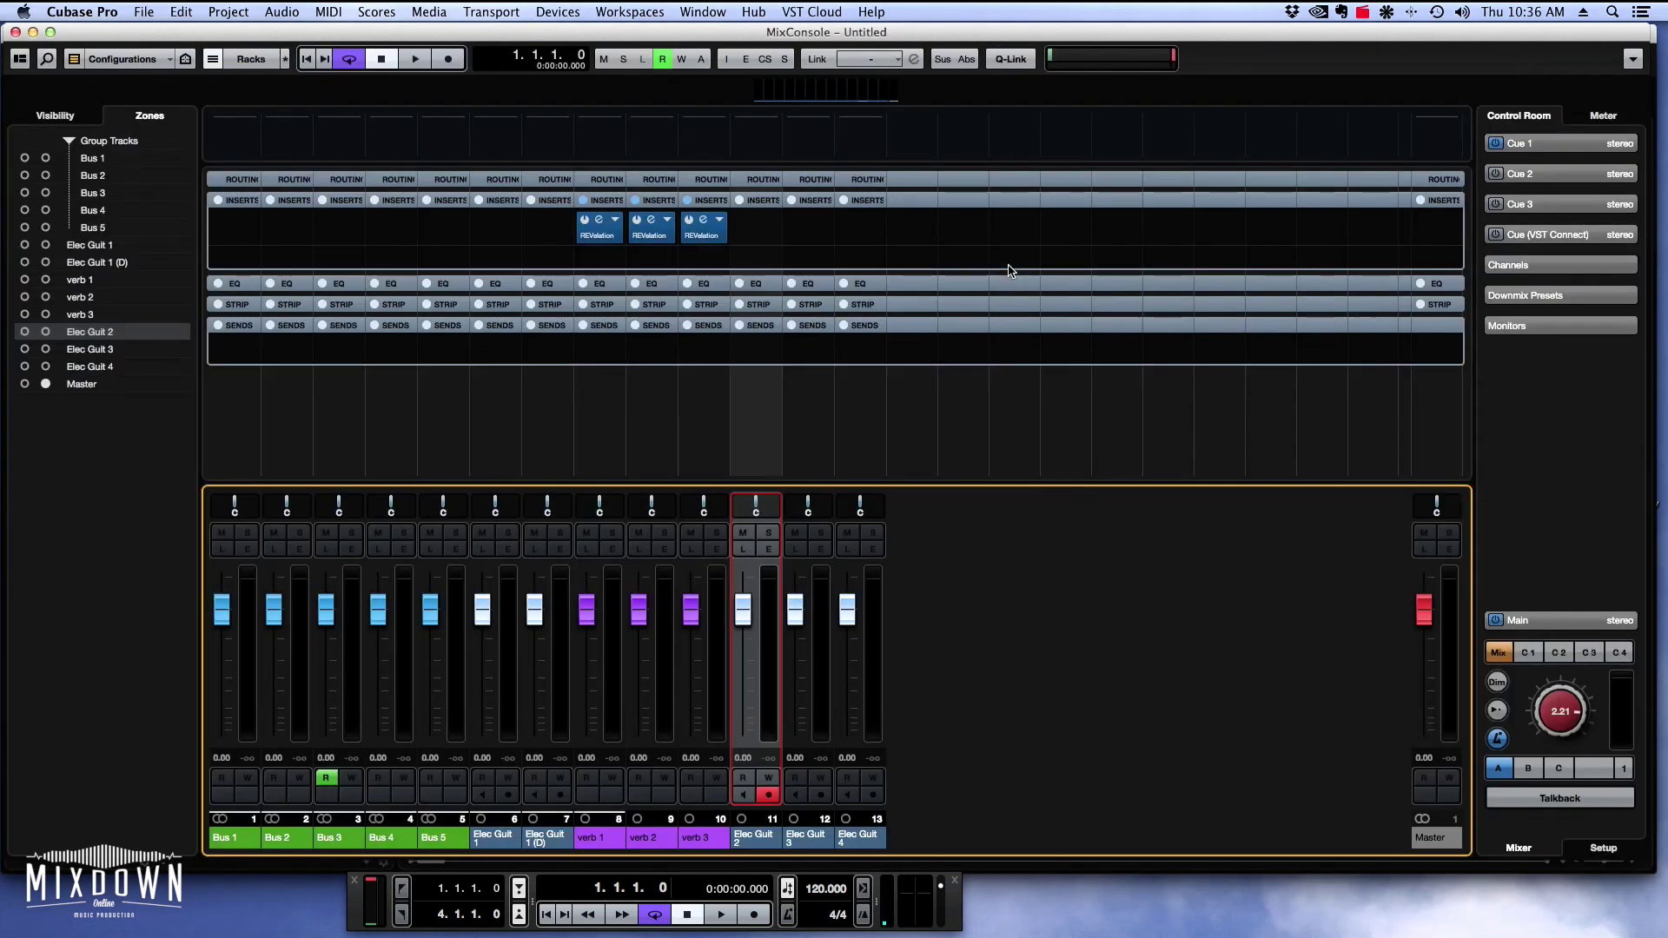
{"action": "right_click", "coordinate": [864, 47]}
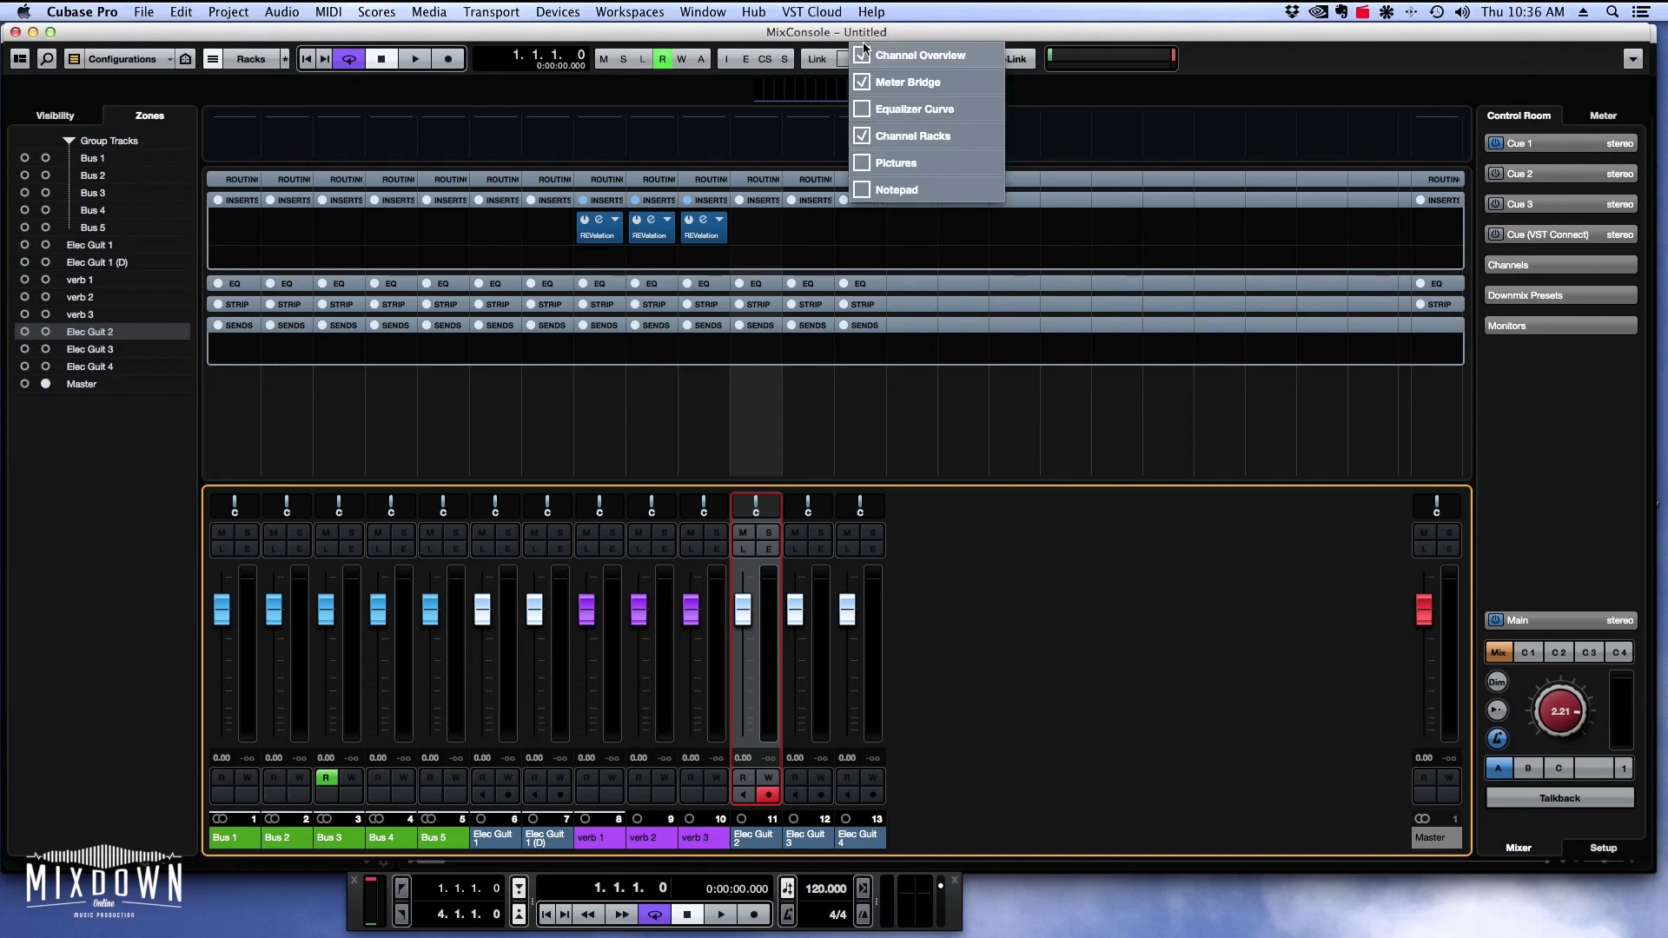
{"action": "left_click", "coordinate": [864, 84]}
{"action": "left_click", "coordinate": [864, 111]}
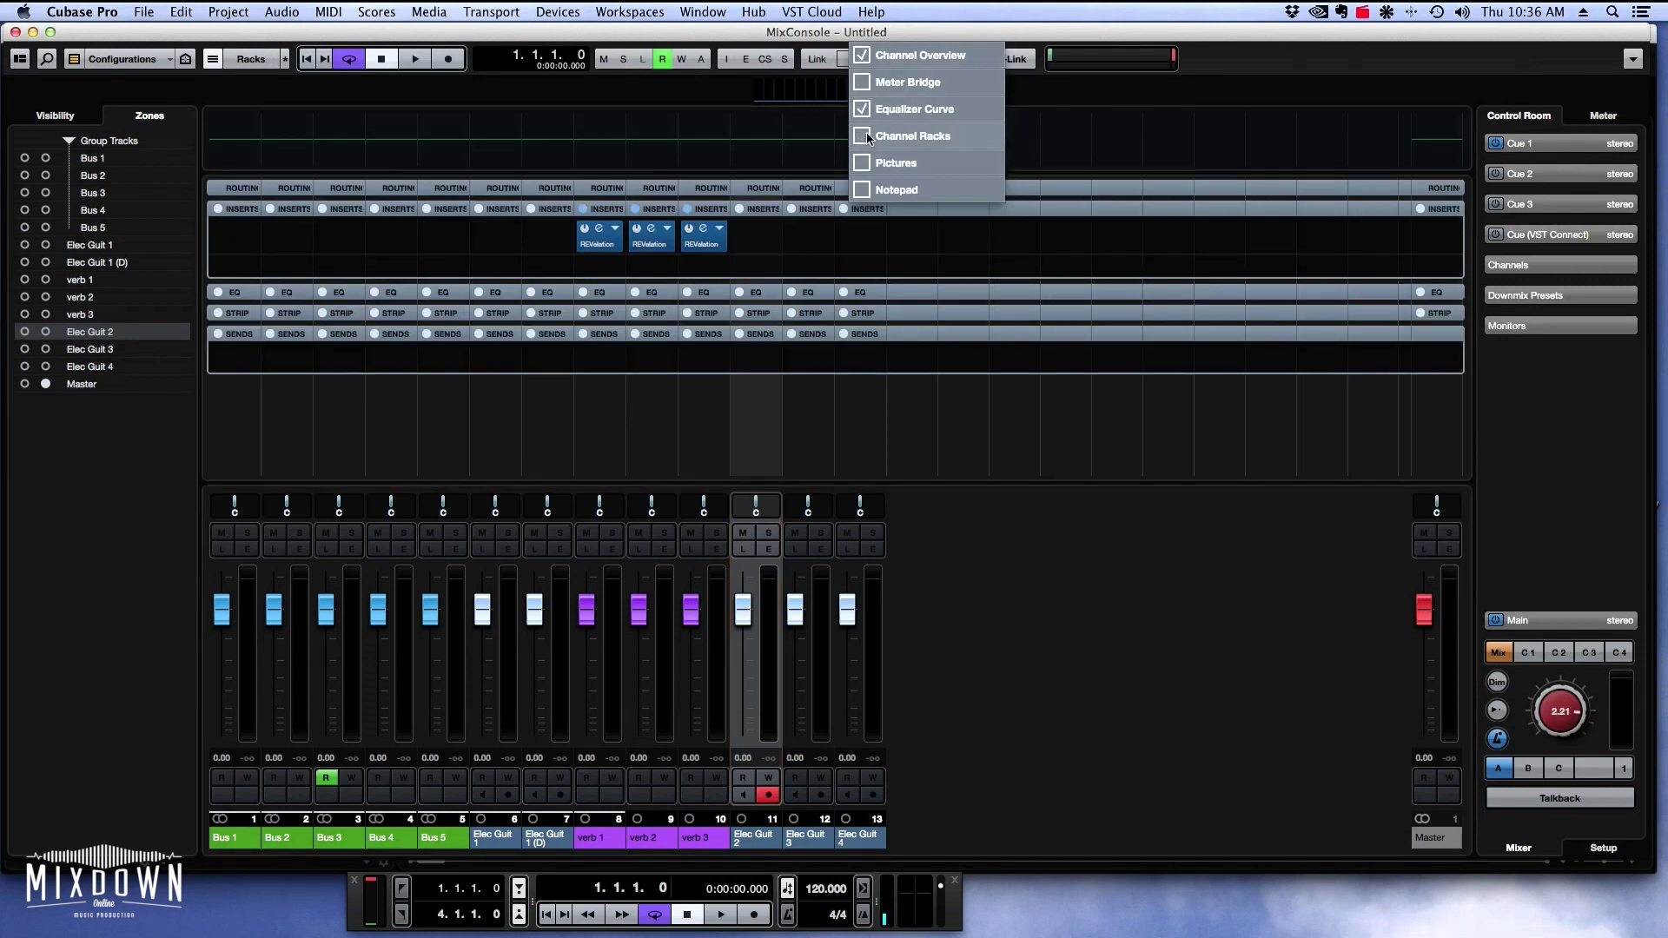
{"action": "left_click", "coordinate": [865, 137]}
{"action": "left_click", "coordinate": [869, 165]}
{"action": "left_click", "coordinate": [864, 165]}
Hide channel racks and EQ curve, show the meter bridge, and expand the MixConsole full screen.
{"action": "left_click", "coordinate": [865, 137]}
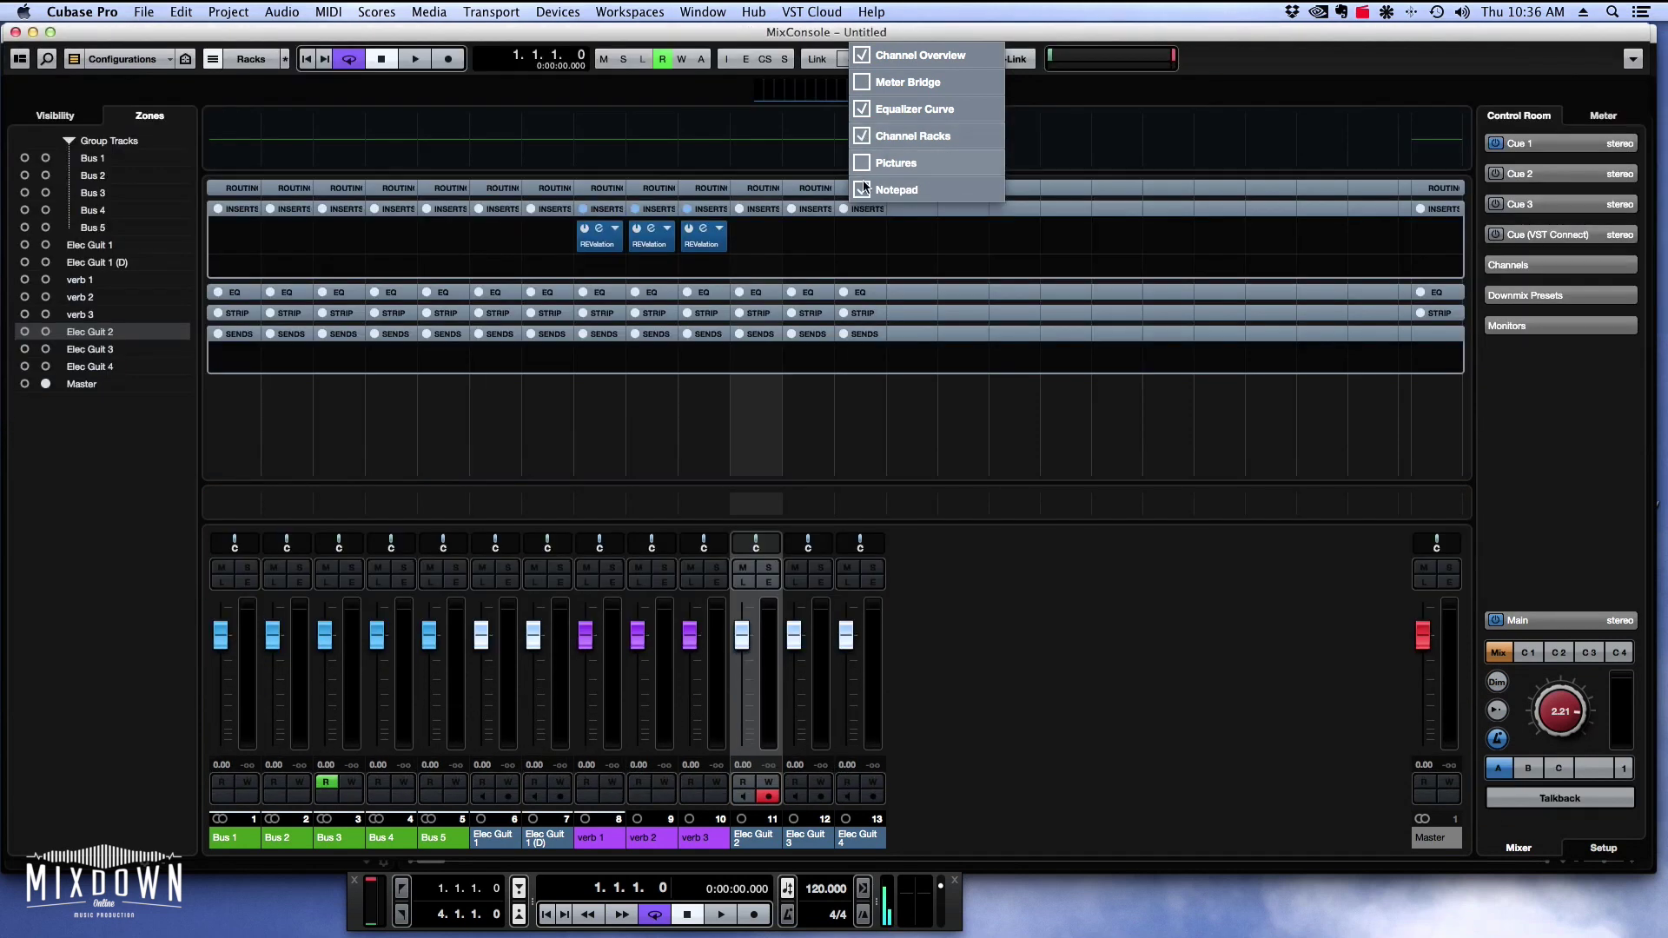
{"action": "left_click", "coordinate": [869, 137]}
{"action": "left_click", "coordinate": [865, 110]}
{"action": "left_click", "coordinate": [865, 83]}
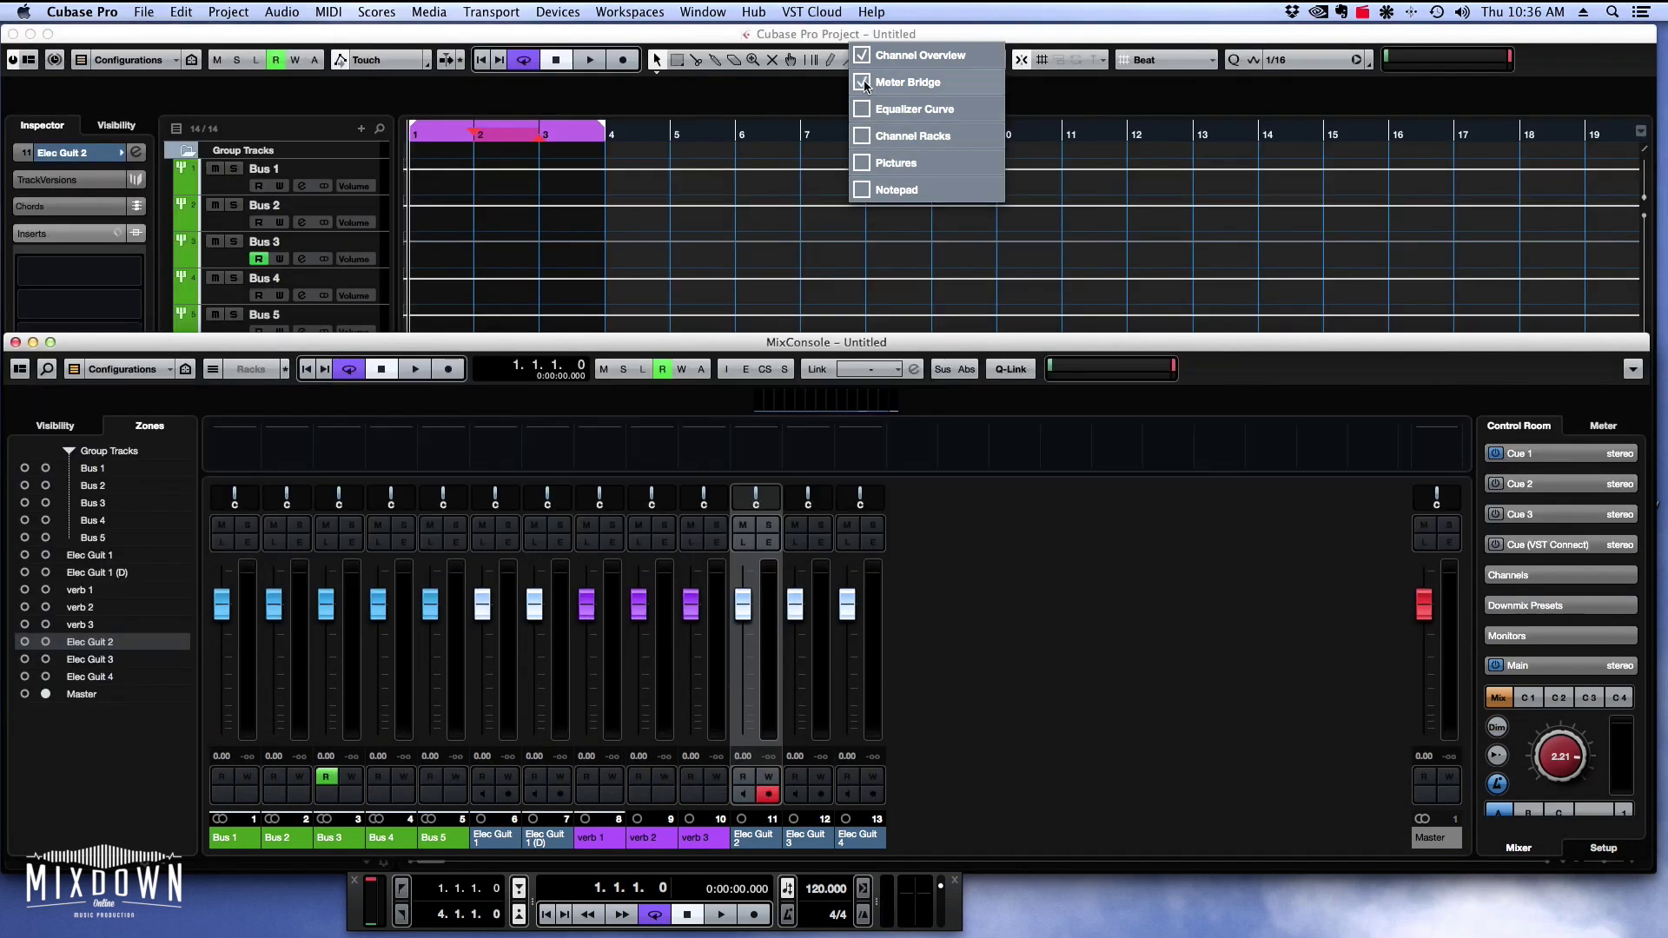
{"action": "left_click", "coordinate": [910, 335]}
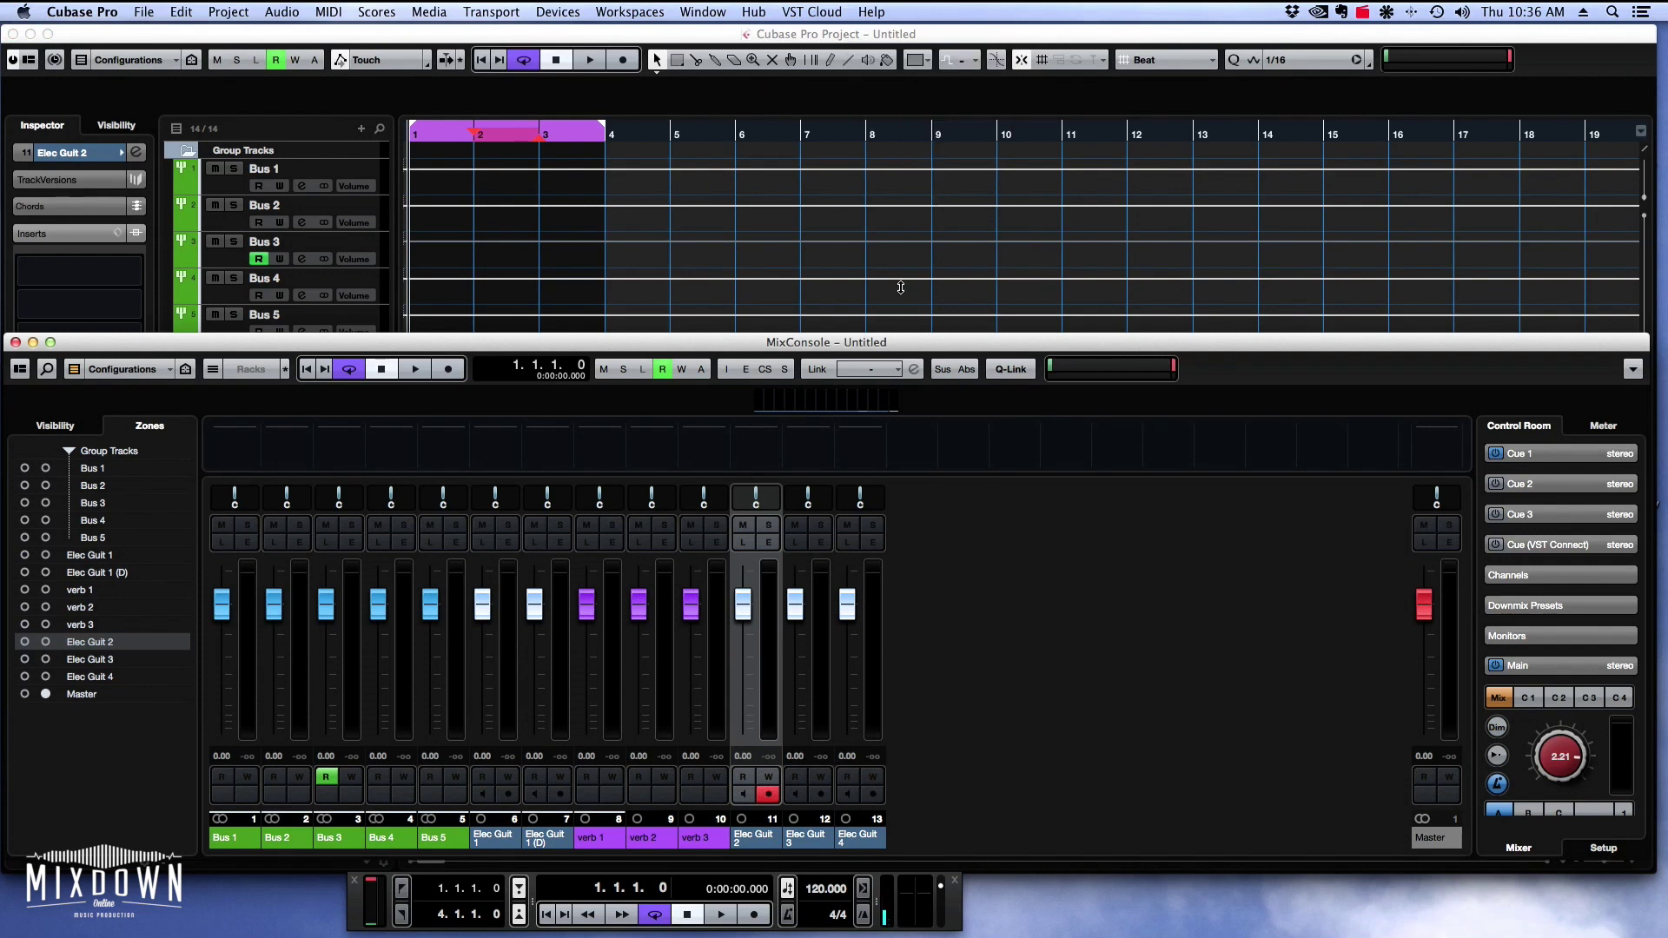
{"action": "left_click_drag", "start_coordinate": [910, 333], "coordinate": [888, 58]}
{"action": "left_click", "coordinate": [16, 430]}
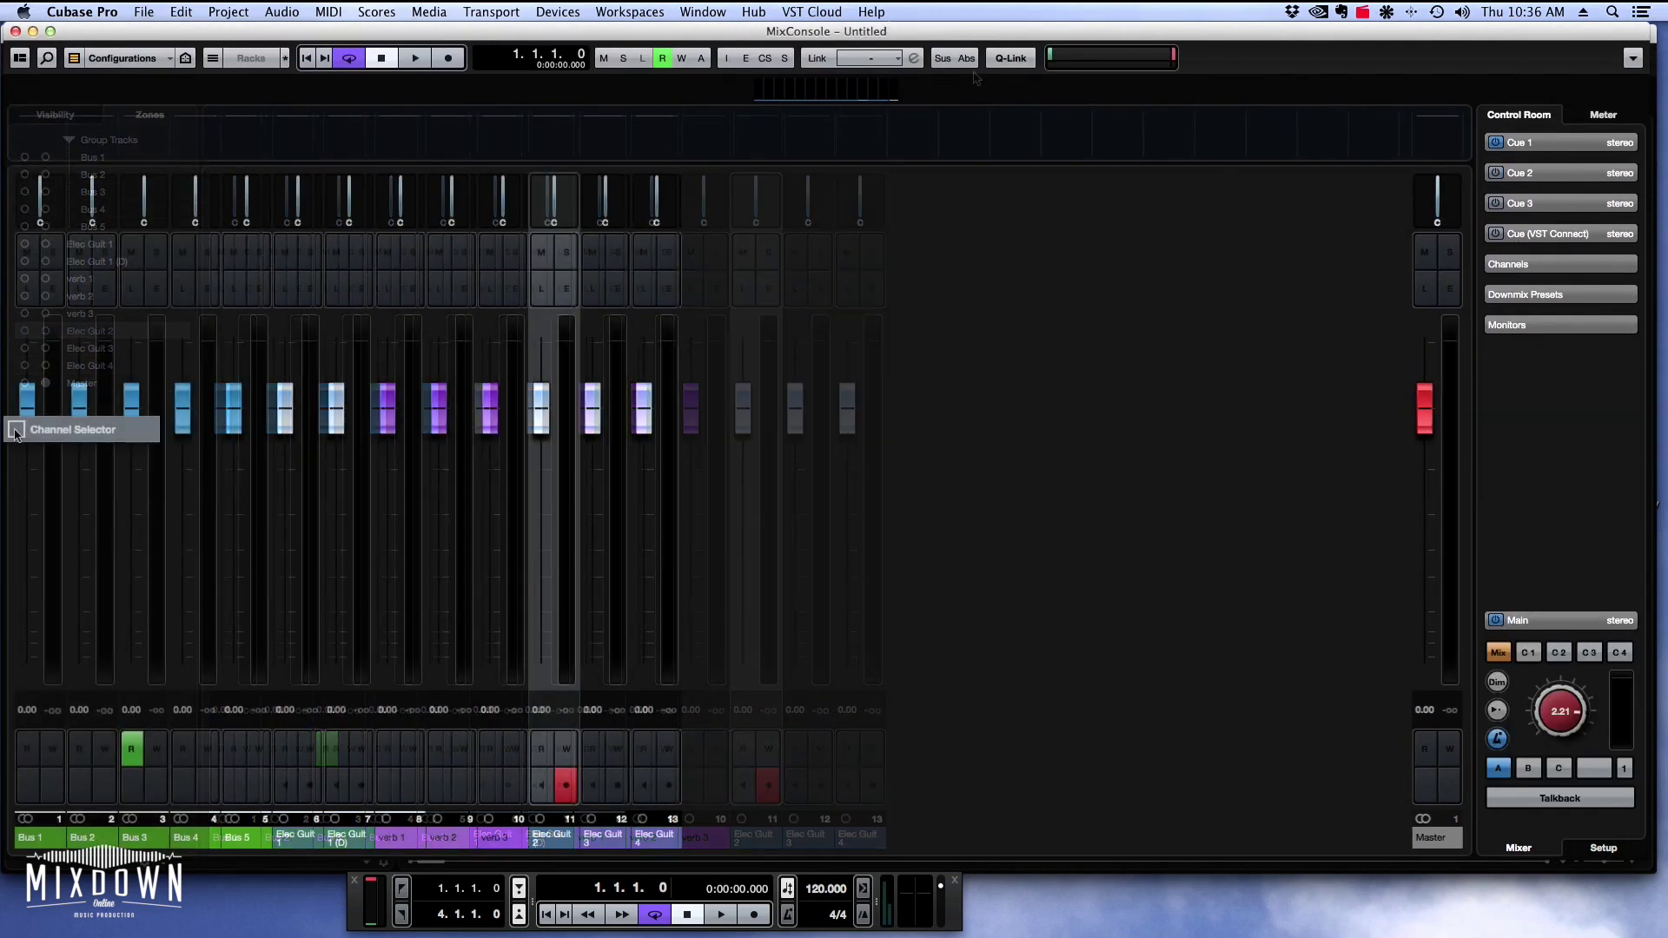
Toggle the Channel Selector and Control Room panels, leaving both shown.
{"action": "left_click", "coordinate": [15, 430]}
{"action": "left_click", "coordinate": [15, 430]}
{"action": "left_click", "coordinate": [16, 430]}
{"action": "left_click", "coordinate": [16, 430]}
{"action": "left_click", "coordinate": [16, 430]}
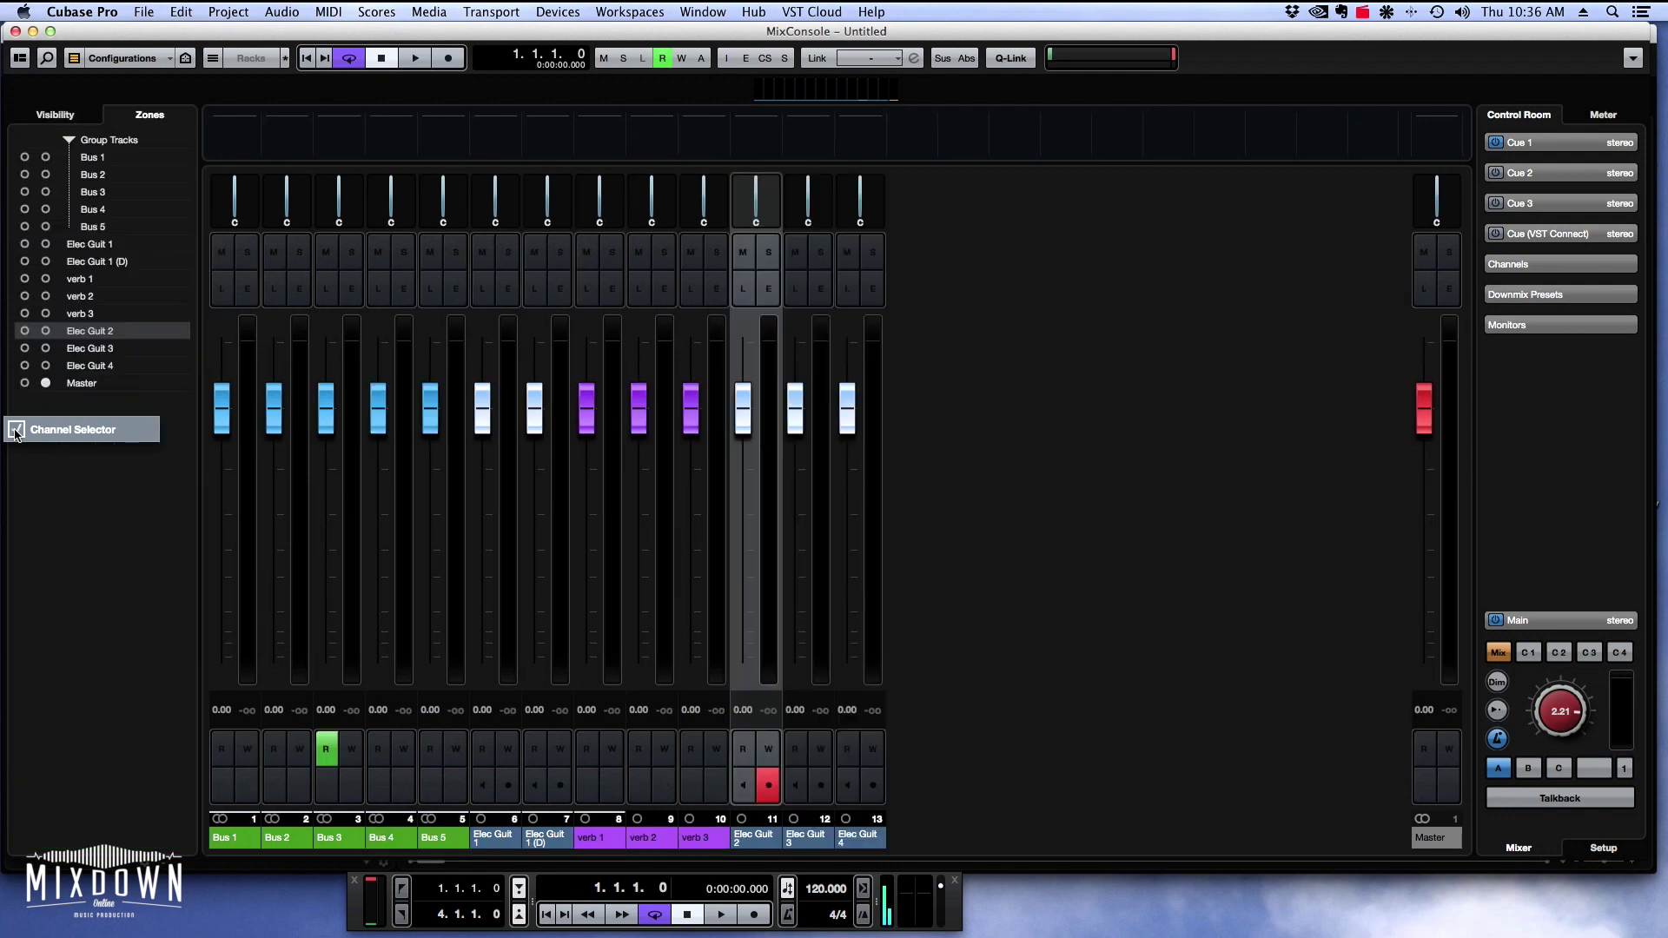
{"action": "left_click", "coordinate": [1649, 450]}
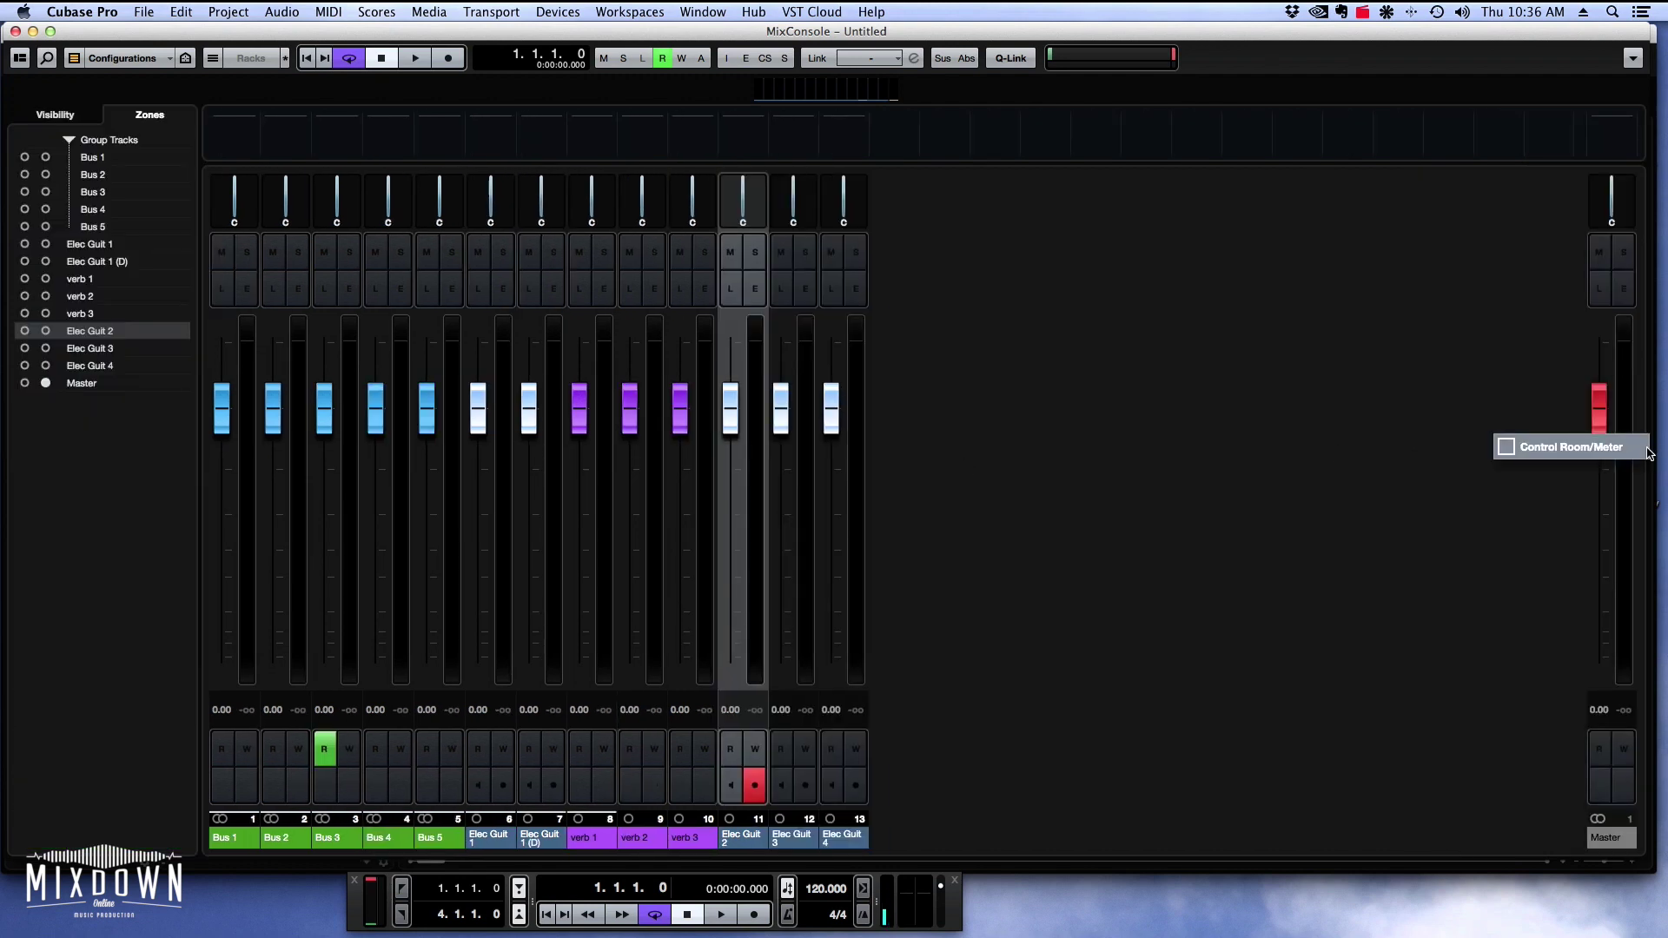
{"action": "left_click", "coordinate": [1649, 450]}
{"action": "left_click", "coordinate": [1649, 450]}
{"action": "left_click", "coordinate": [1649, 450]}
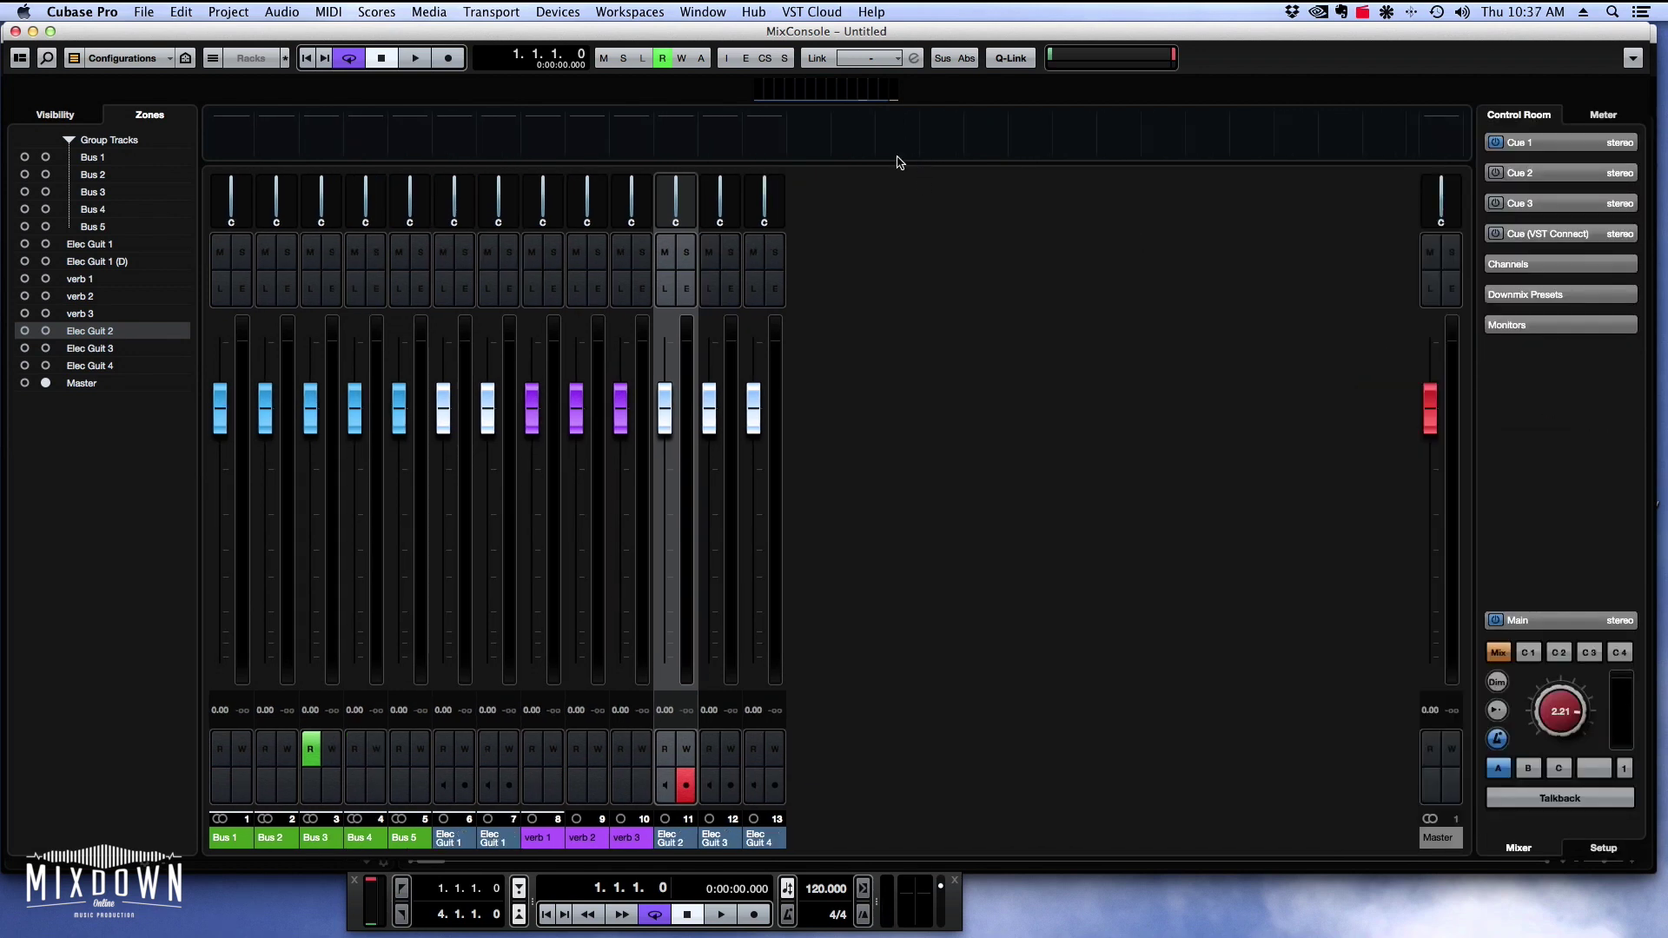
Enlarge the meter zone and switch zones to Channel Racks and Equalizer Curve without the meter bridge.
{"action": "left_click_drag", "start_coordinate": [897, 163], "coordinate": [919, 465]}
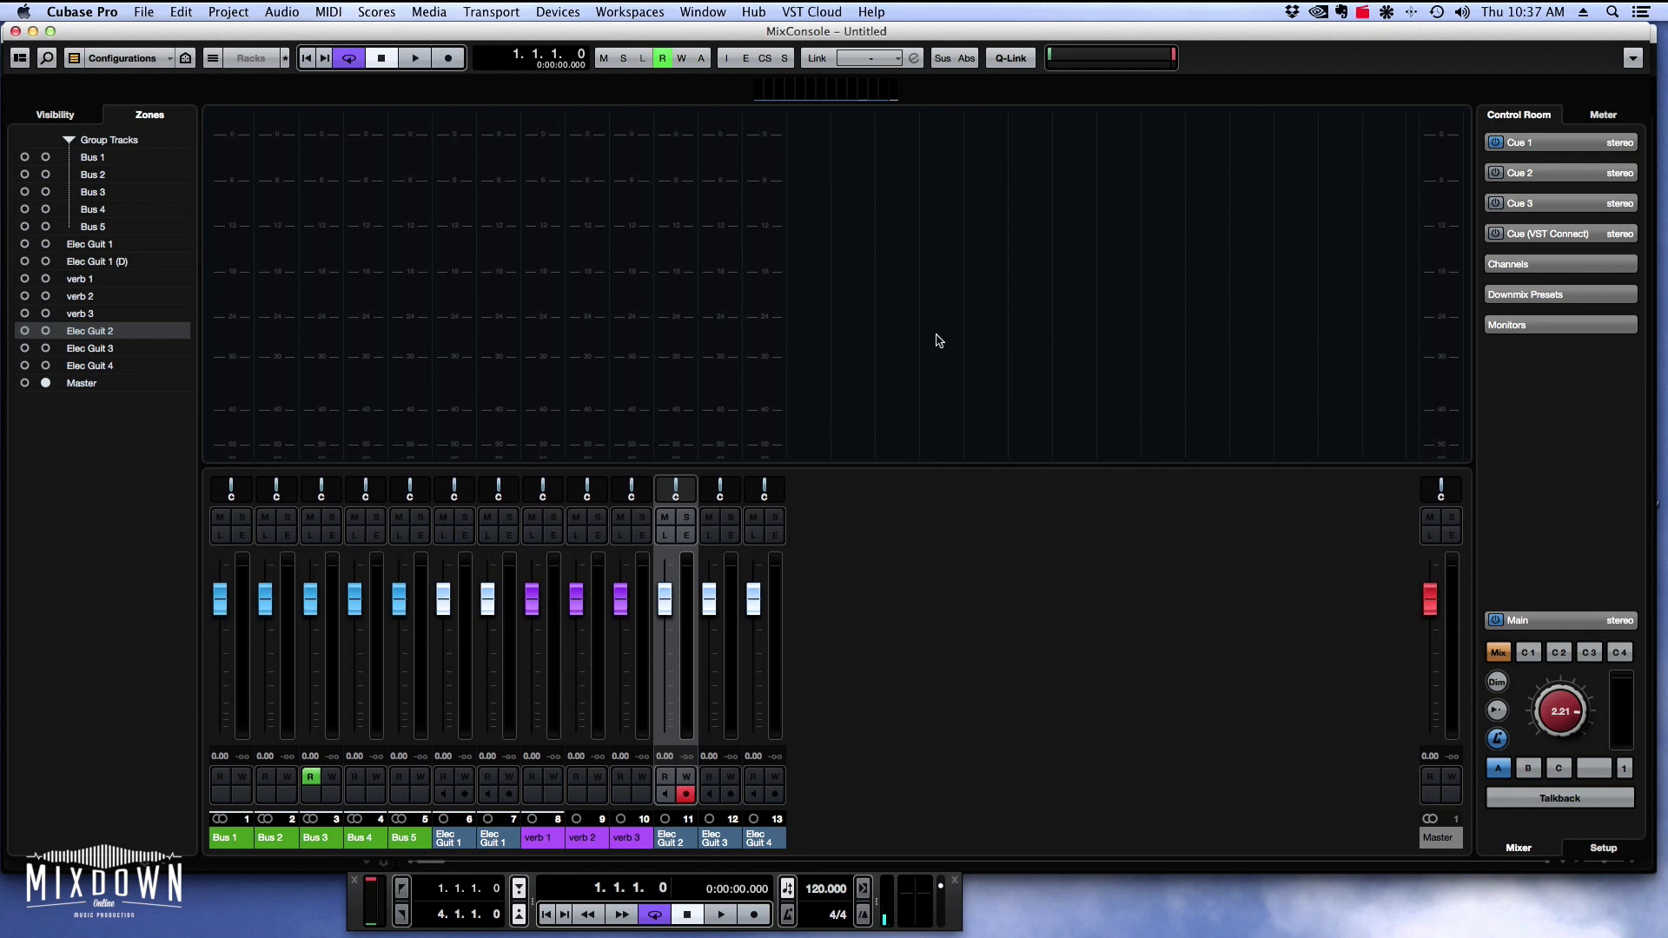
{"action": "left_click", "coordinate": [814, 44]}
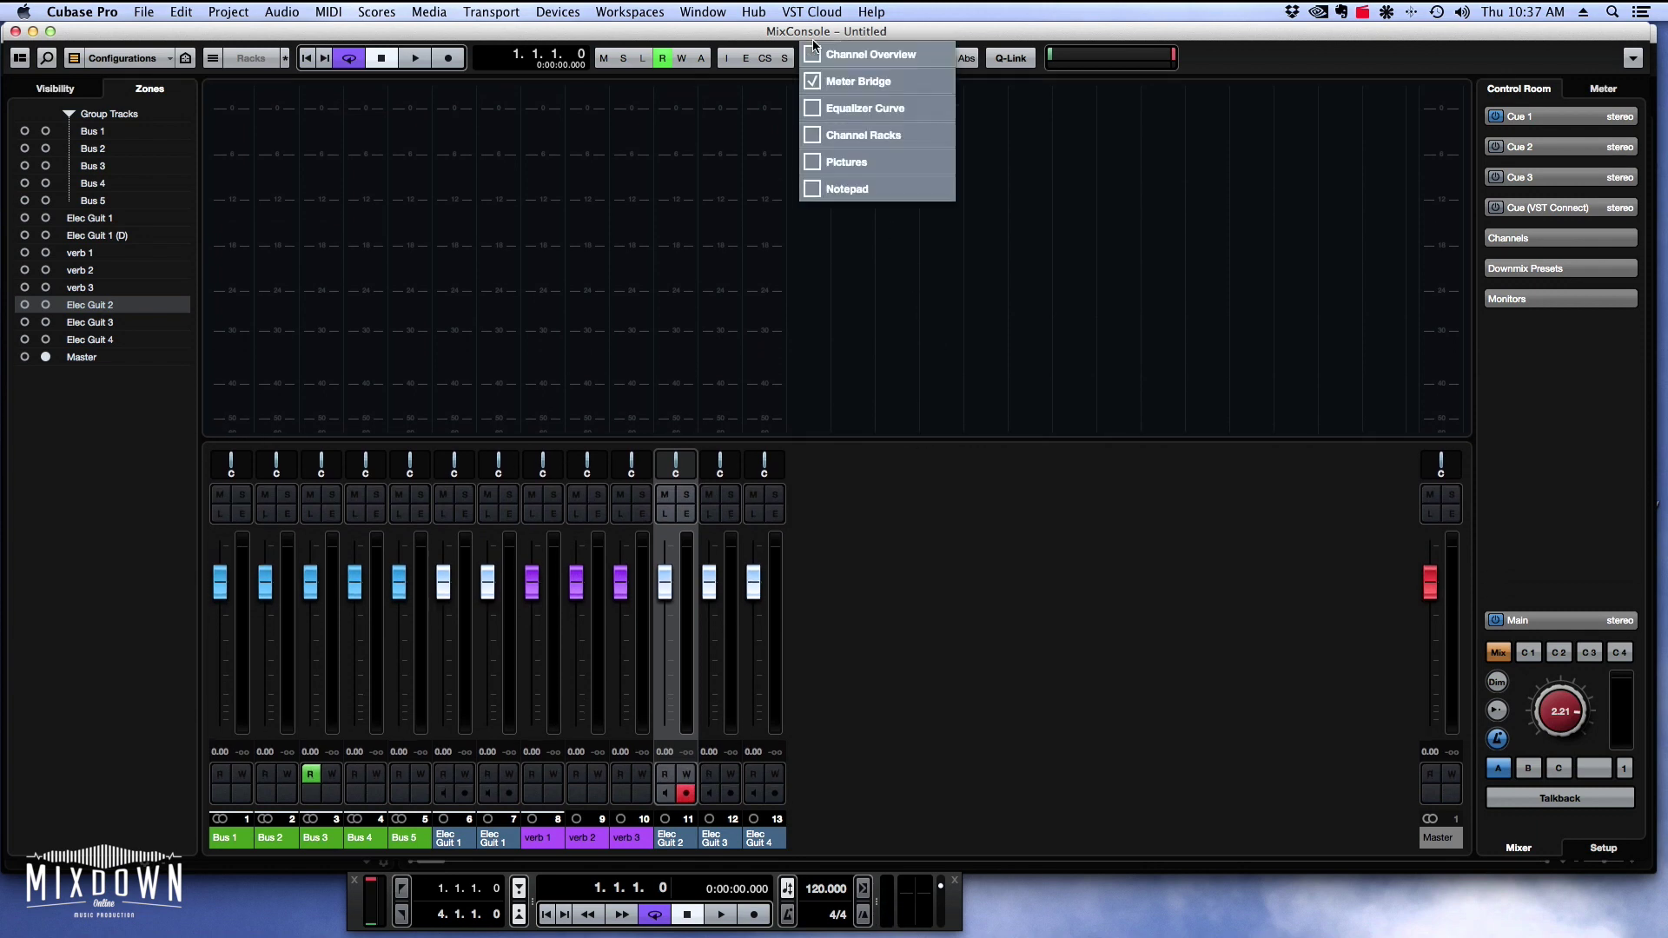
{"action": "left_click", "coordinate": [812, 81]}
{"action": "left_click", "coordinate": [812, 134]}
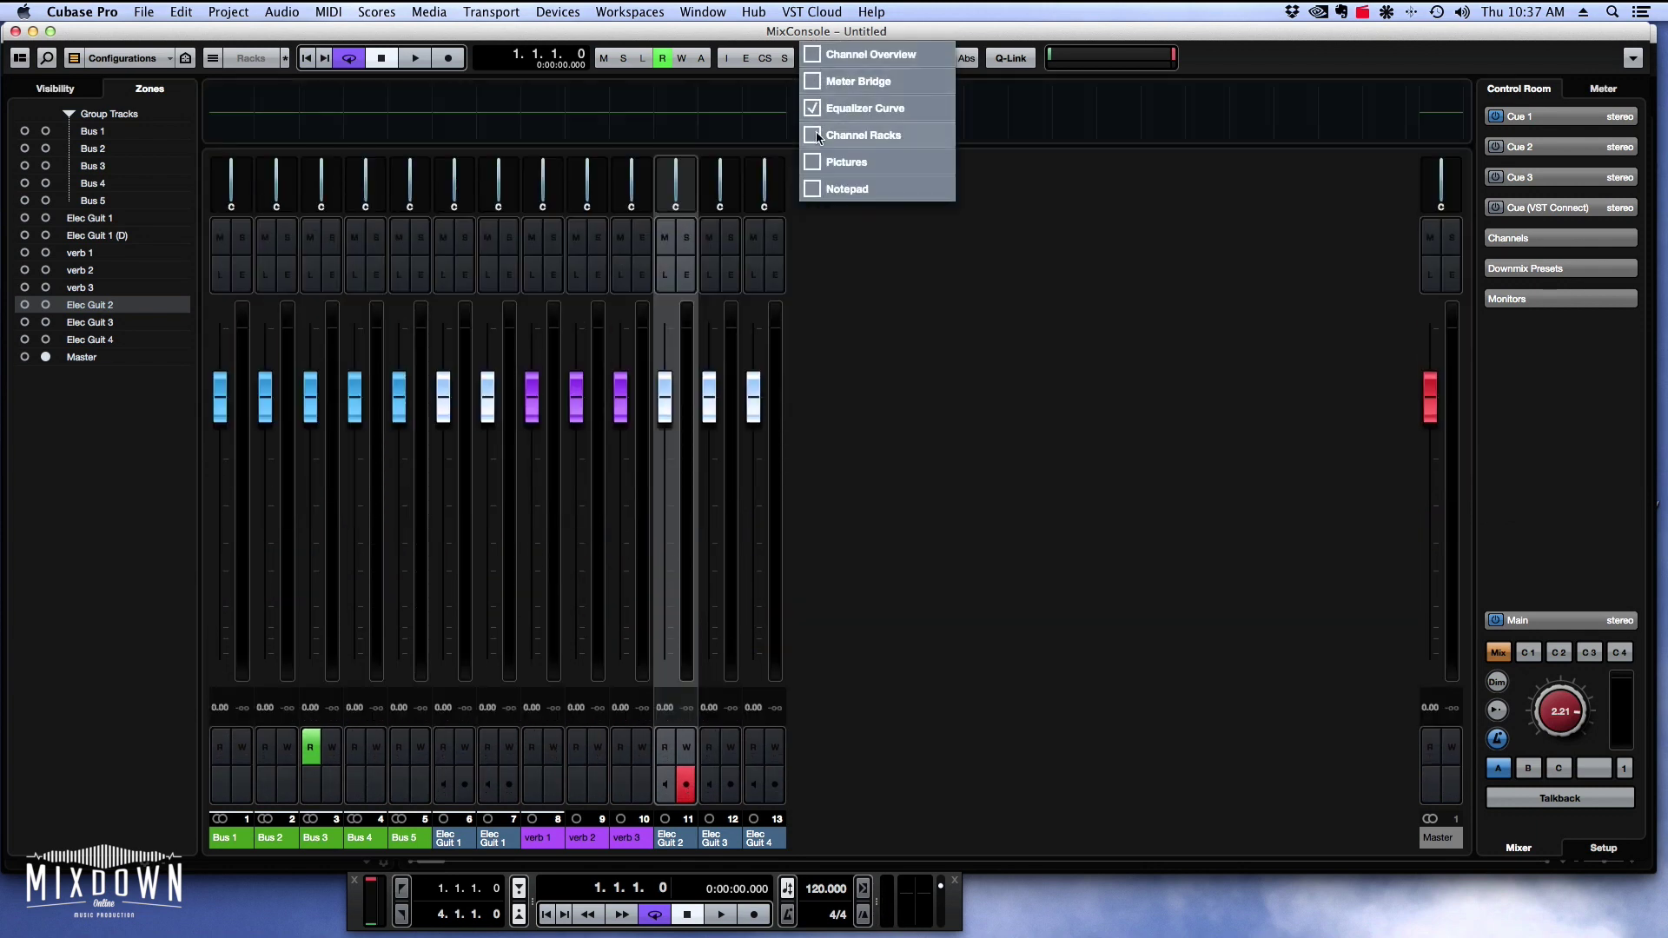
{"action": "left_click", "coordinate": [812, 107]}
{"action": "left_click", "coordinate": [812, 87]}
{"action": "left_click", "coordinate": [817, 85]}
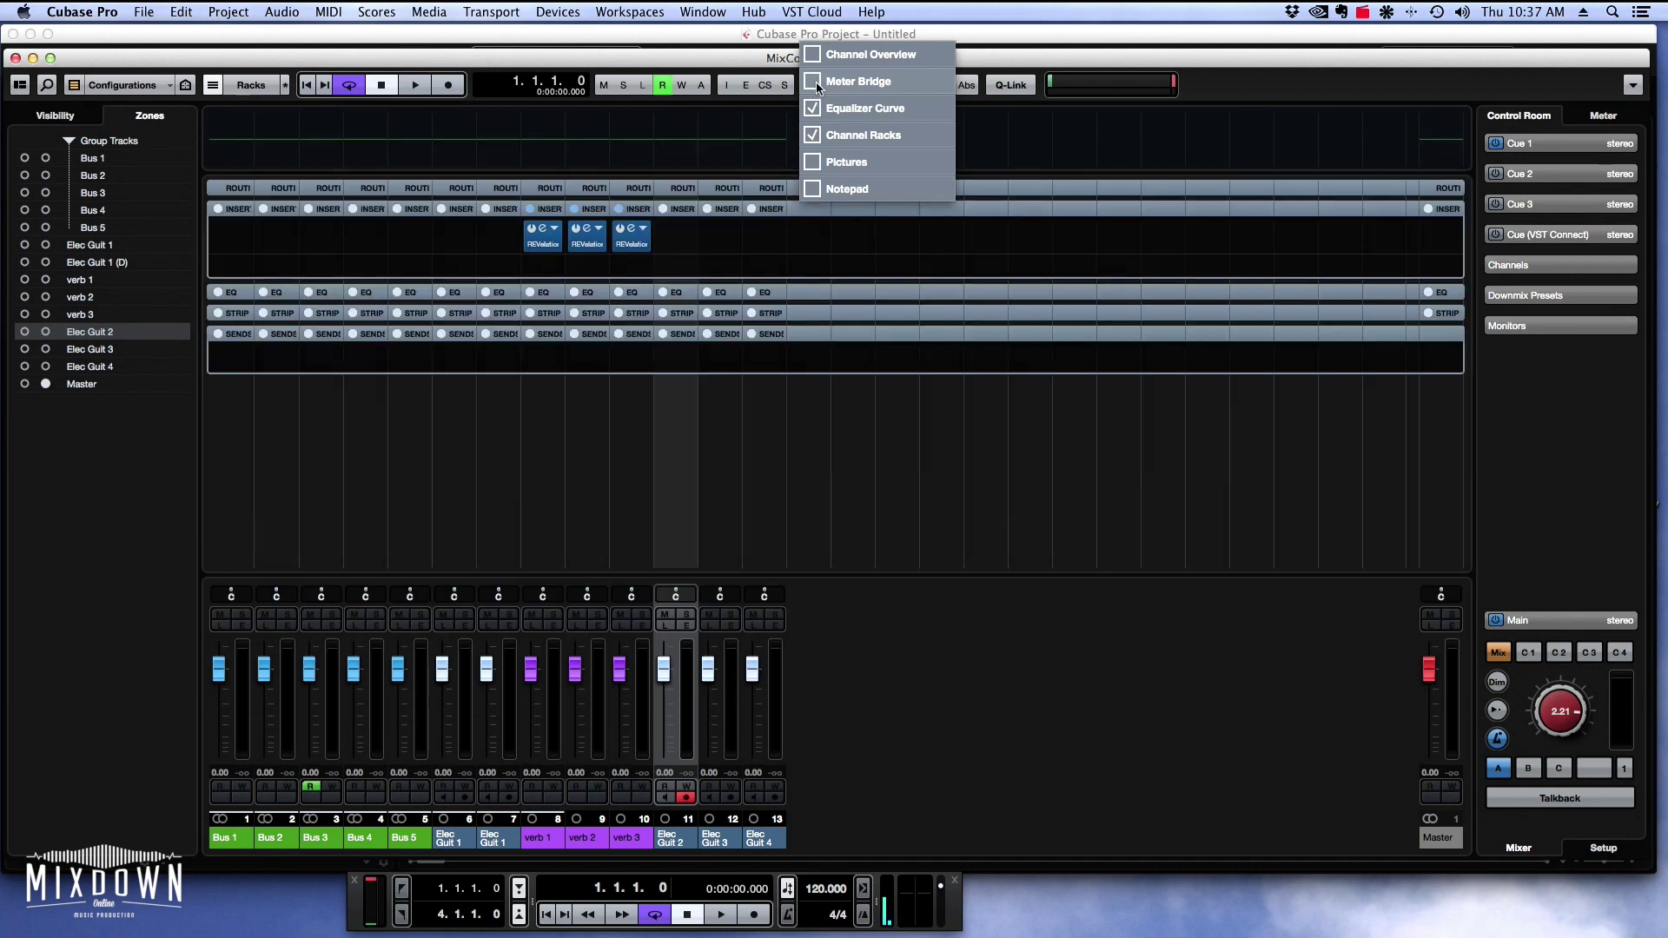
{"action": "left_click", "coordinate": [632, 121]}
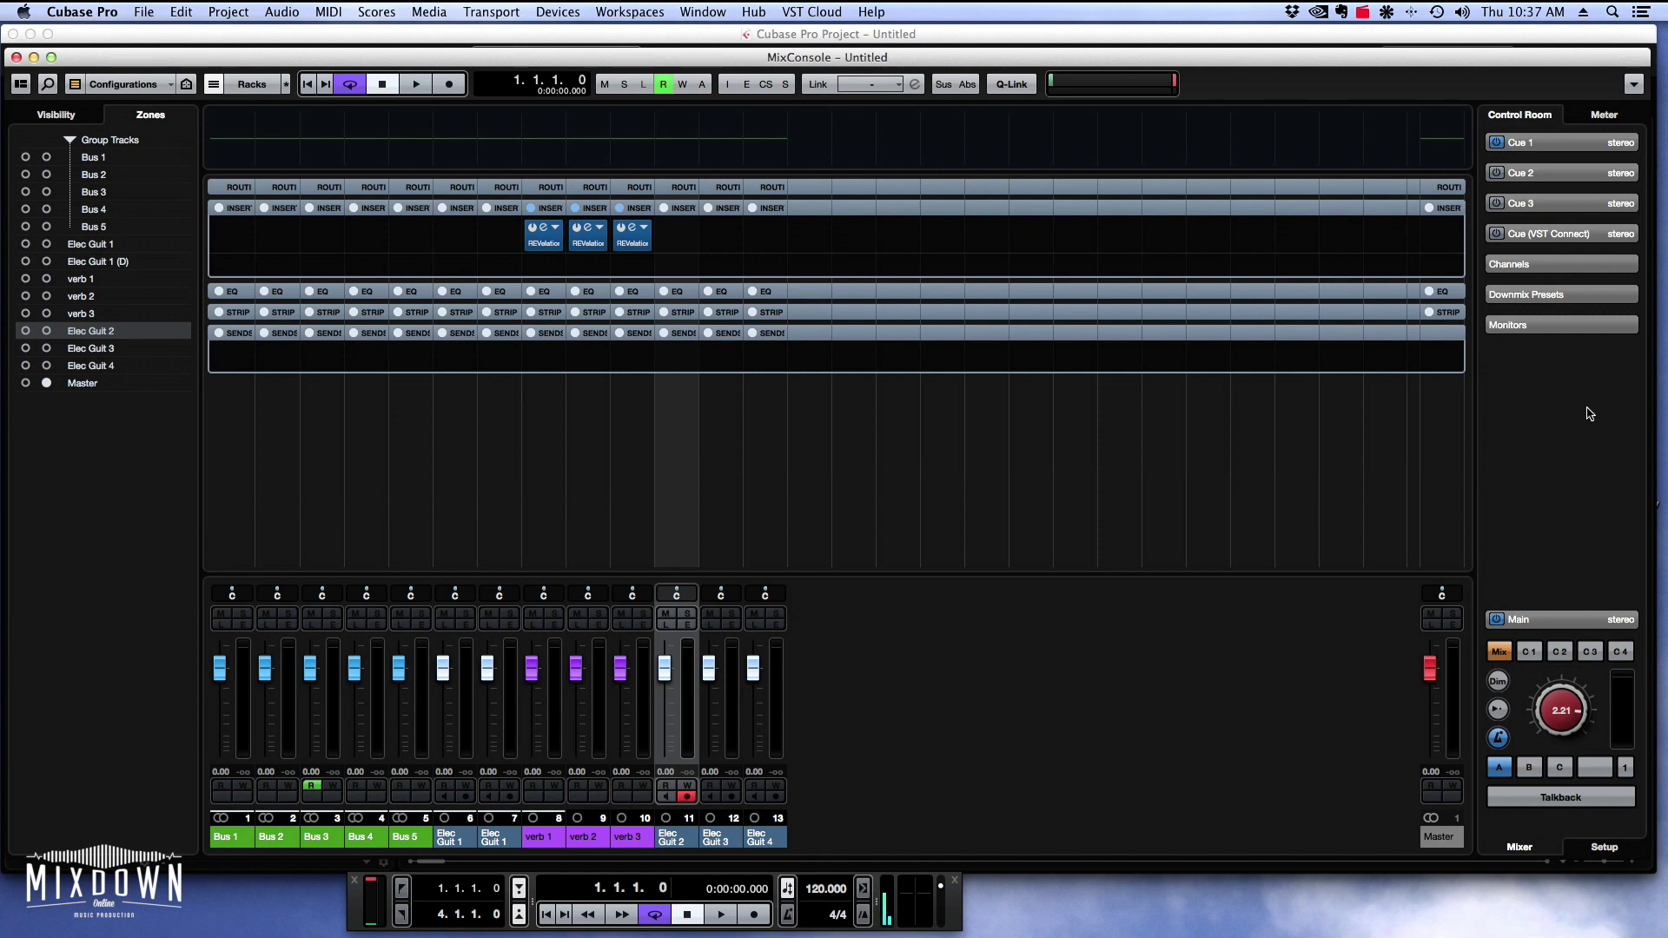
Leave the Control Room/Meter option unchanged, extend the MixConsole to the screen top, and close it with F3.
{"action": "right_click", "coordinate": [1649, 395]}
{"action": "left_click", "coordinate": [1413, 519]}
{"action": "left_click_drag", "start_coordinate": [898, 46], "coordinate": [896, 22]}
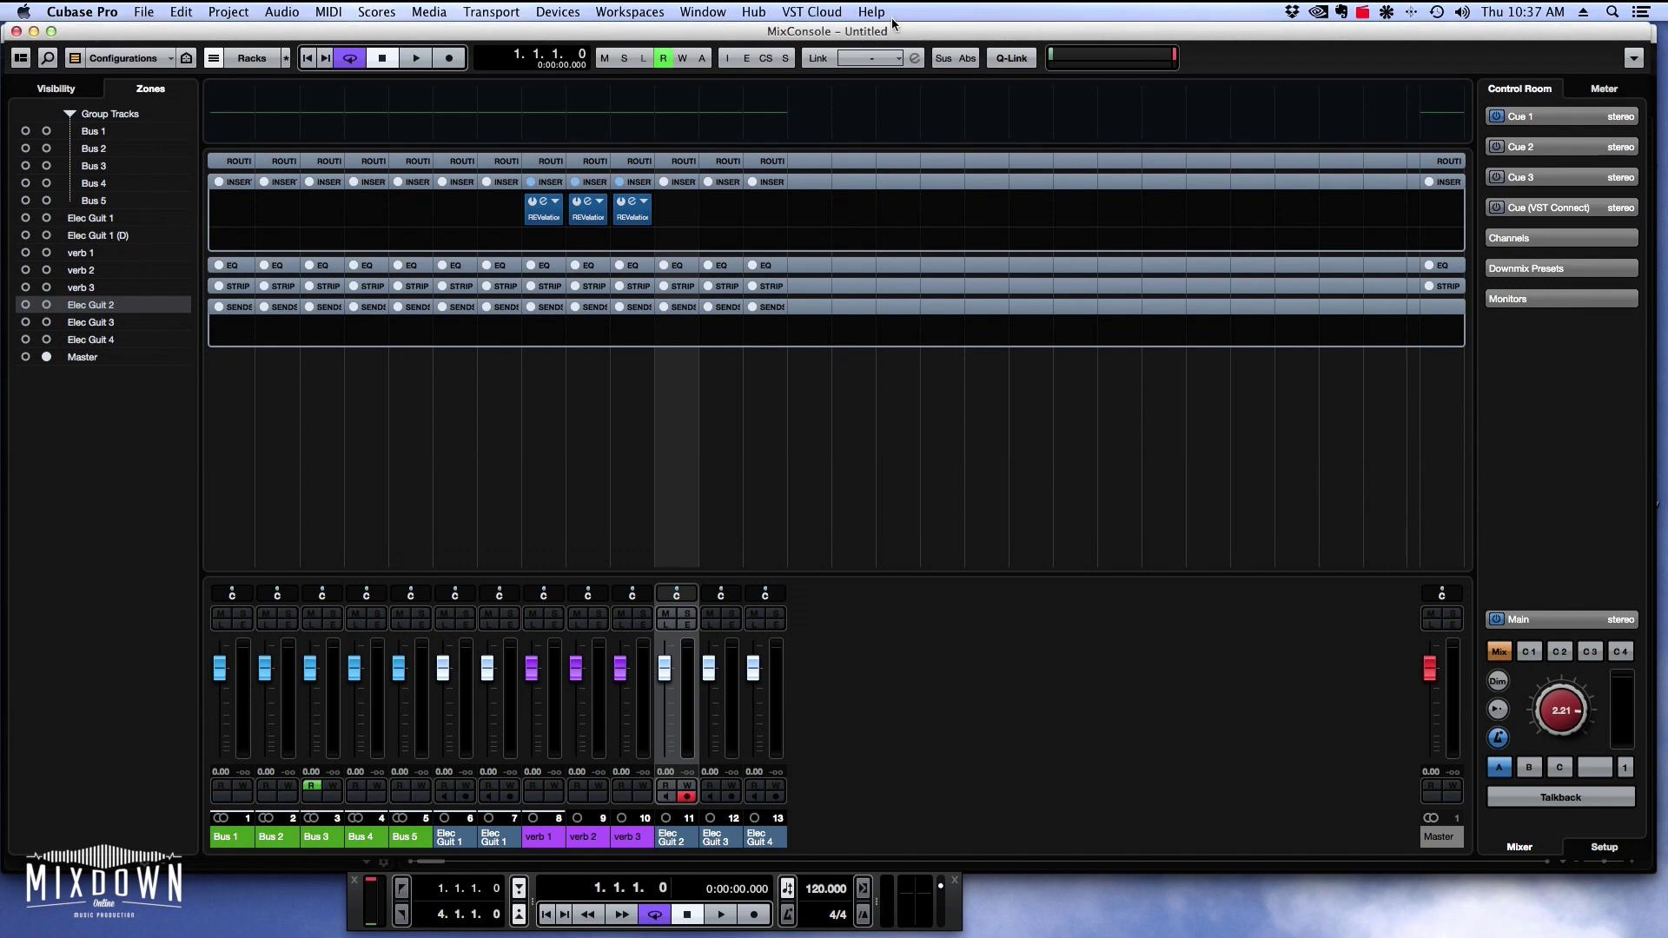
{"action": "key", "text": "F3"}
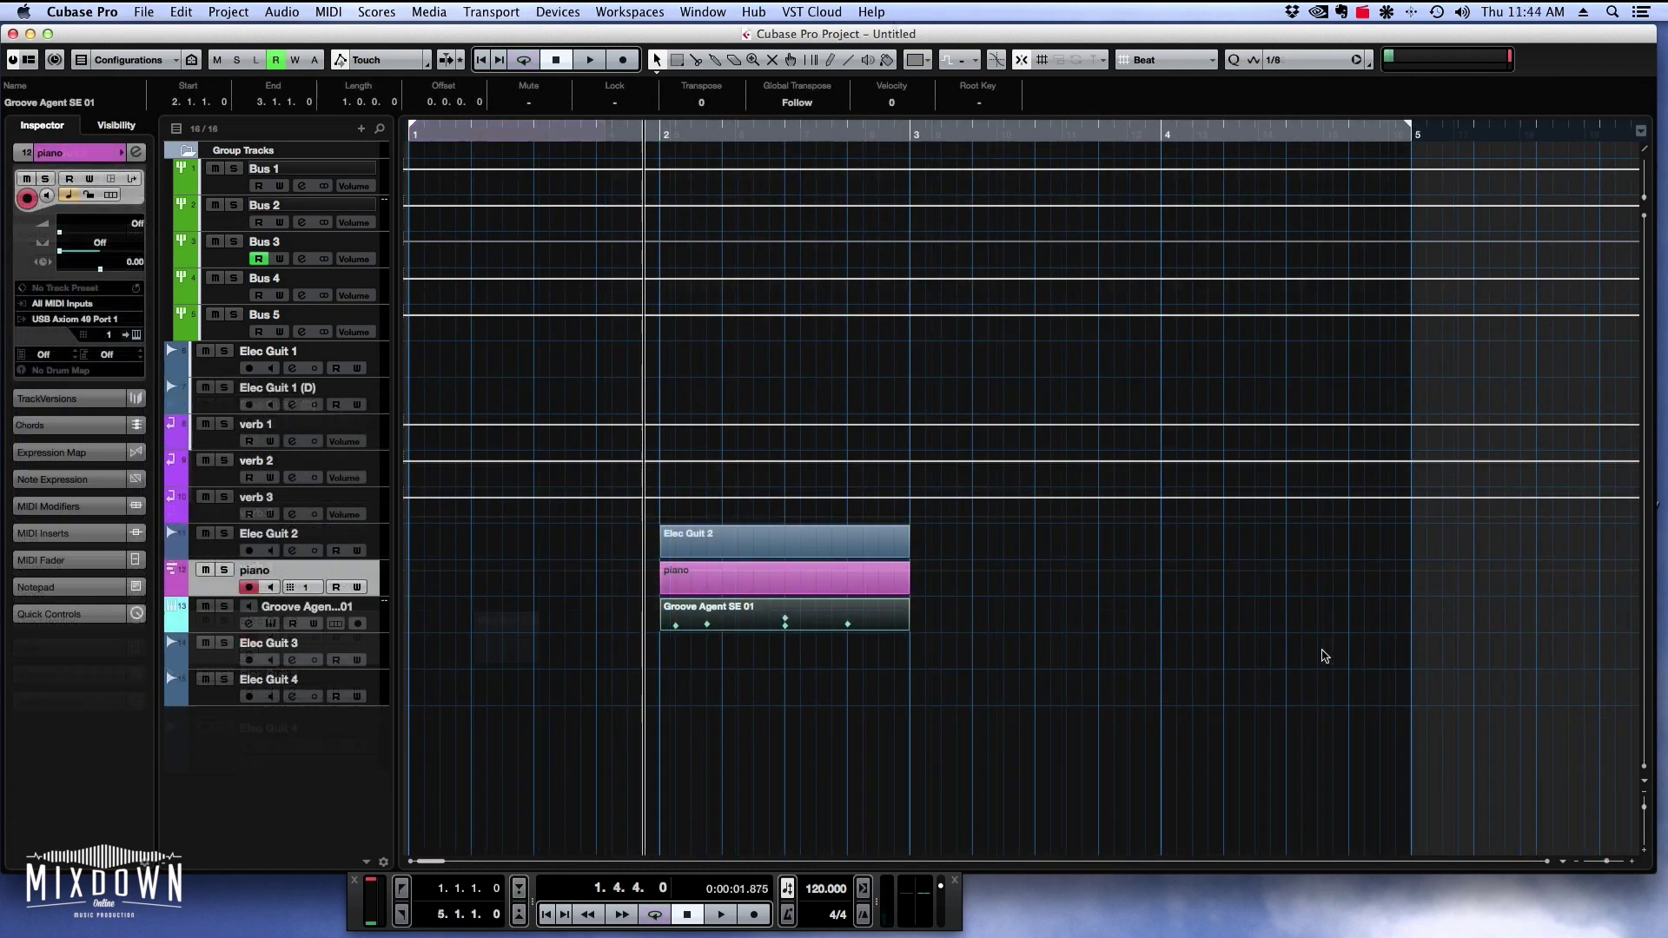
Drag the Elec Guit 2 event's repeat handle rightward to a Repeat Count of 3.
{"action": "mouse_move", "coordinate": [856, 546]}
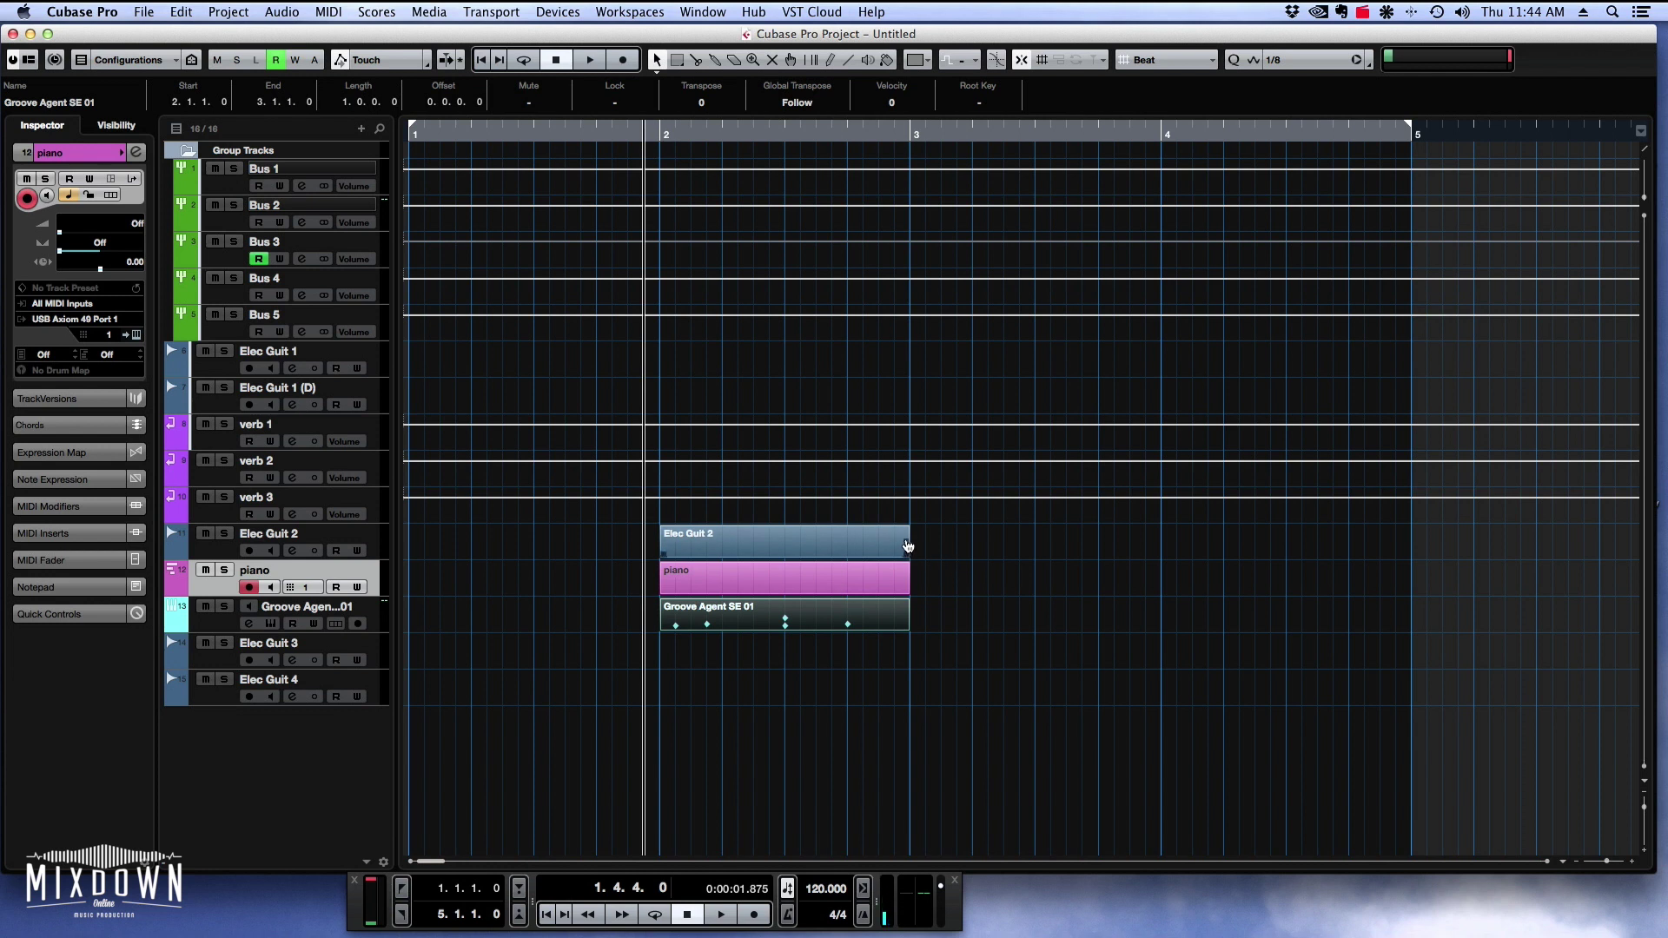
{"action": "left_click_drag", "start_coordinate": [908, 545], "coordinate": [816, 528]}
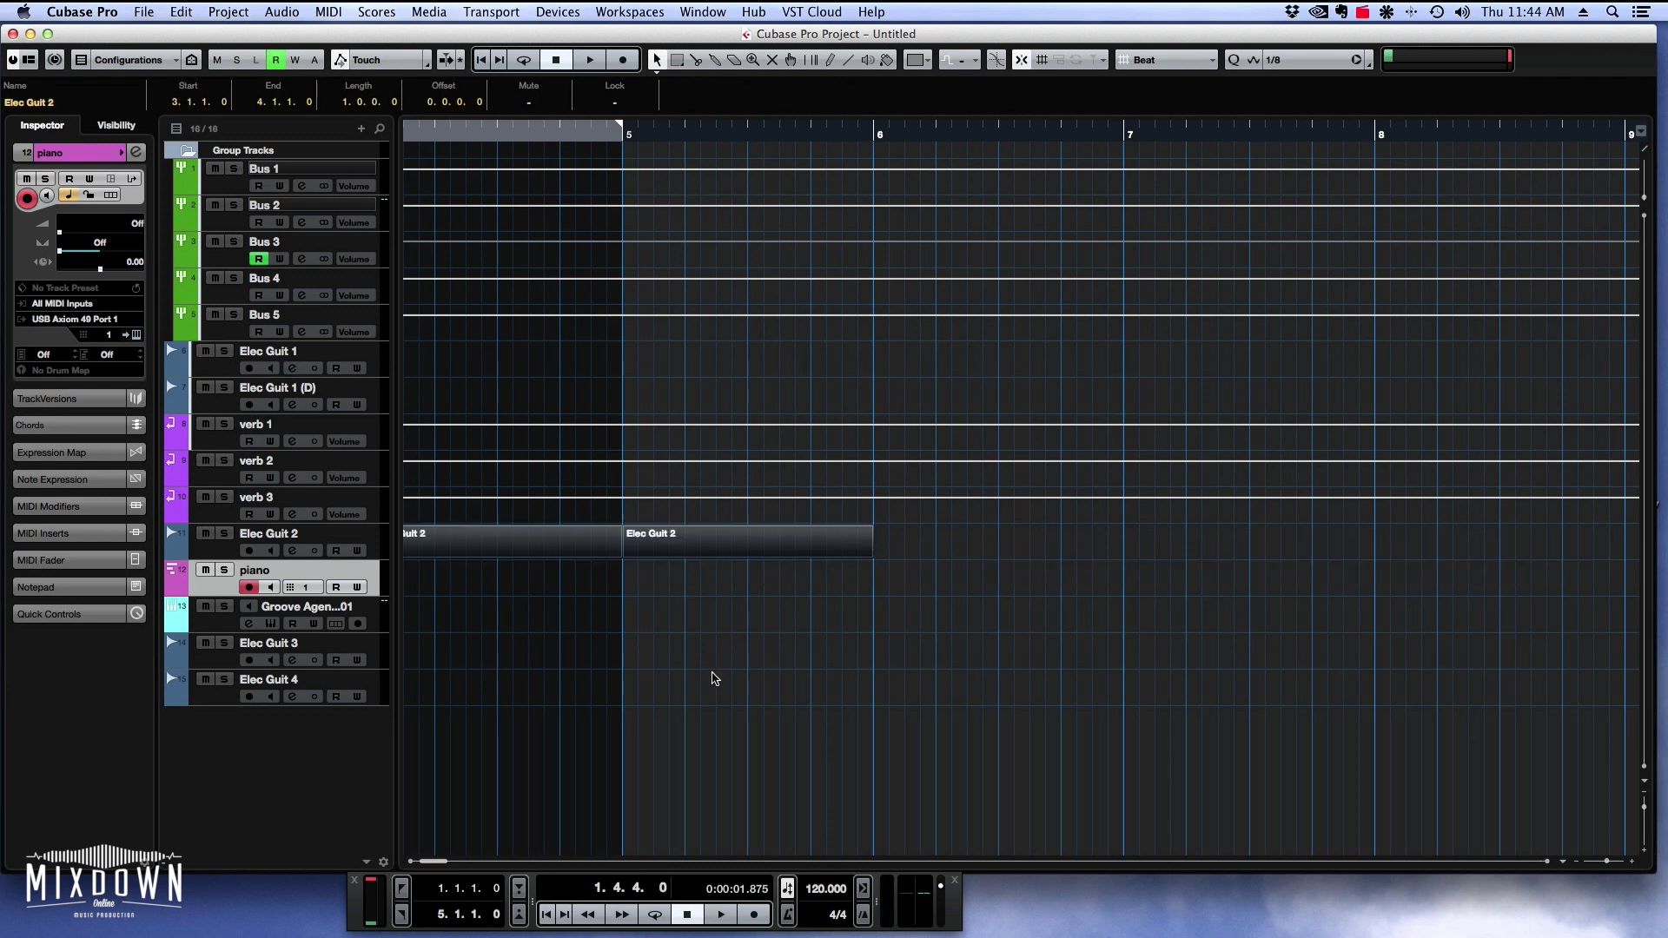
Select the Elec Guit 2 copies at bars 4–5 plus the later part and duplicate them with Cmd+D.
{"action": "scroll", "coordinate": [653, 702], "scroll_direction": "left", "scroll_amount": 5}
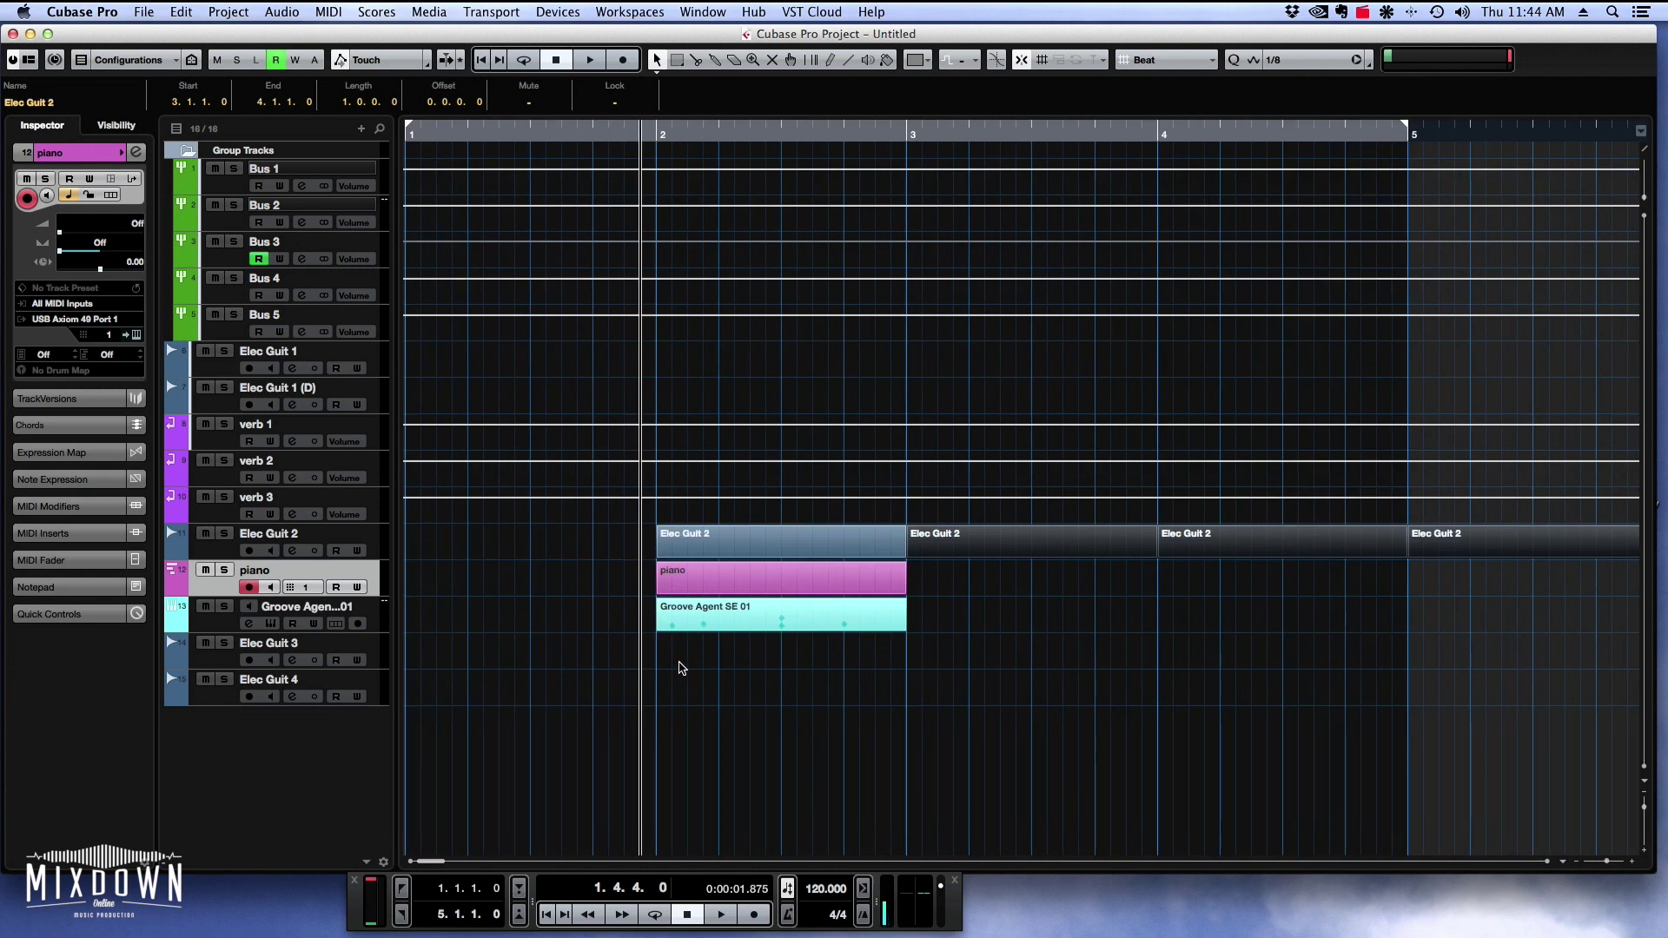
{"action": "left_click", "coordinate": [1008, 630]}
{"action": "left_click_drag", "start_coordinate": [1147, 598], "coordinate": [769, 553]}
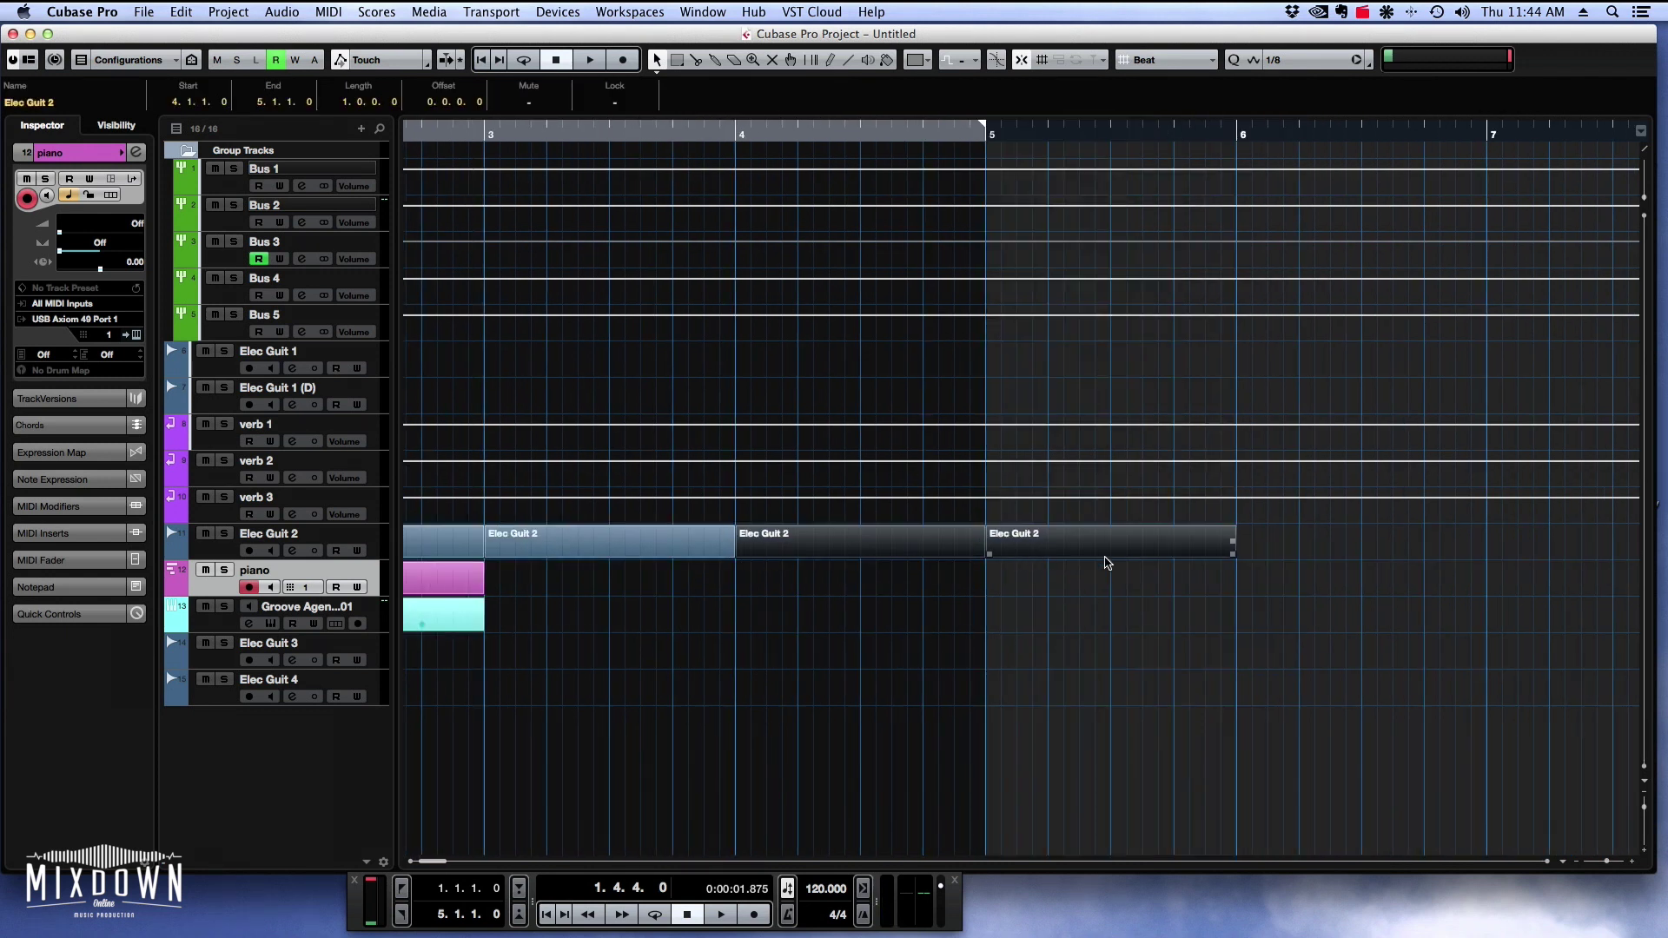
{"action": "left_click", "coordinate": [1232, 548]}
{"action": "key", "text": "super+d"}
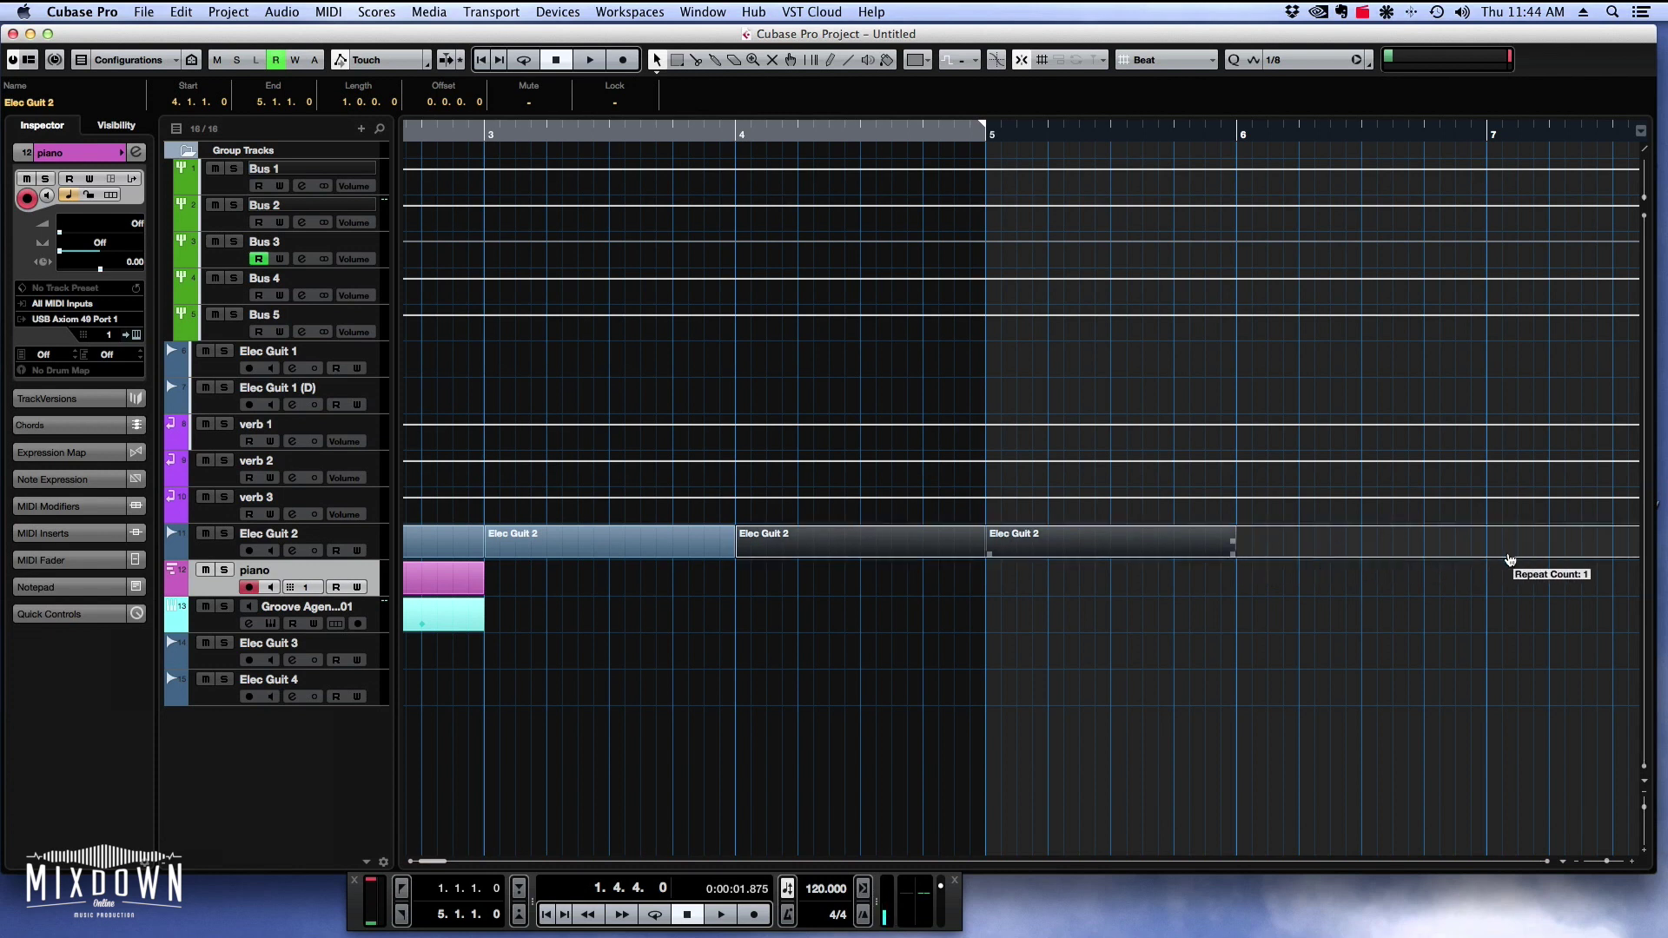
Zoom out to bars 1–8, marquee-select all six Elec Guit 2 parts and delete them.
{"action": "scroll", "coordinate": [1516, 565], "scroll_direction": "right", "scroll_amount": 2}
{"action": "left_click_drag", "start_coordinate": [1601, 866], "coordinate": [1595, 866]}
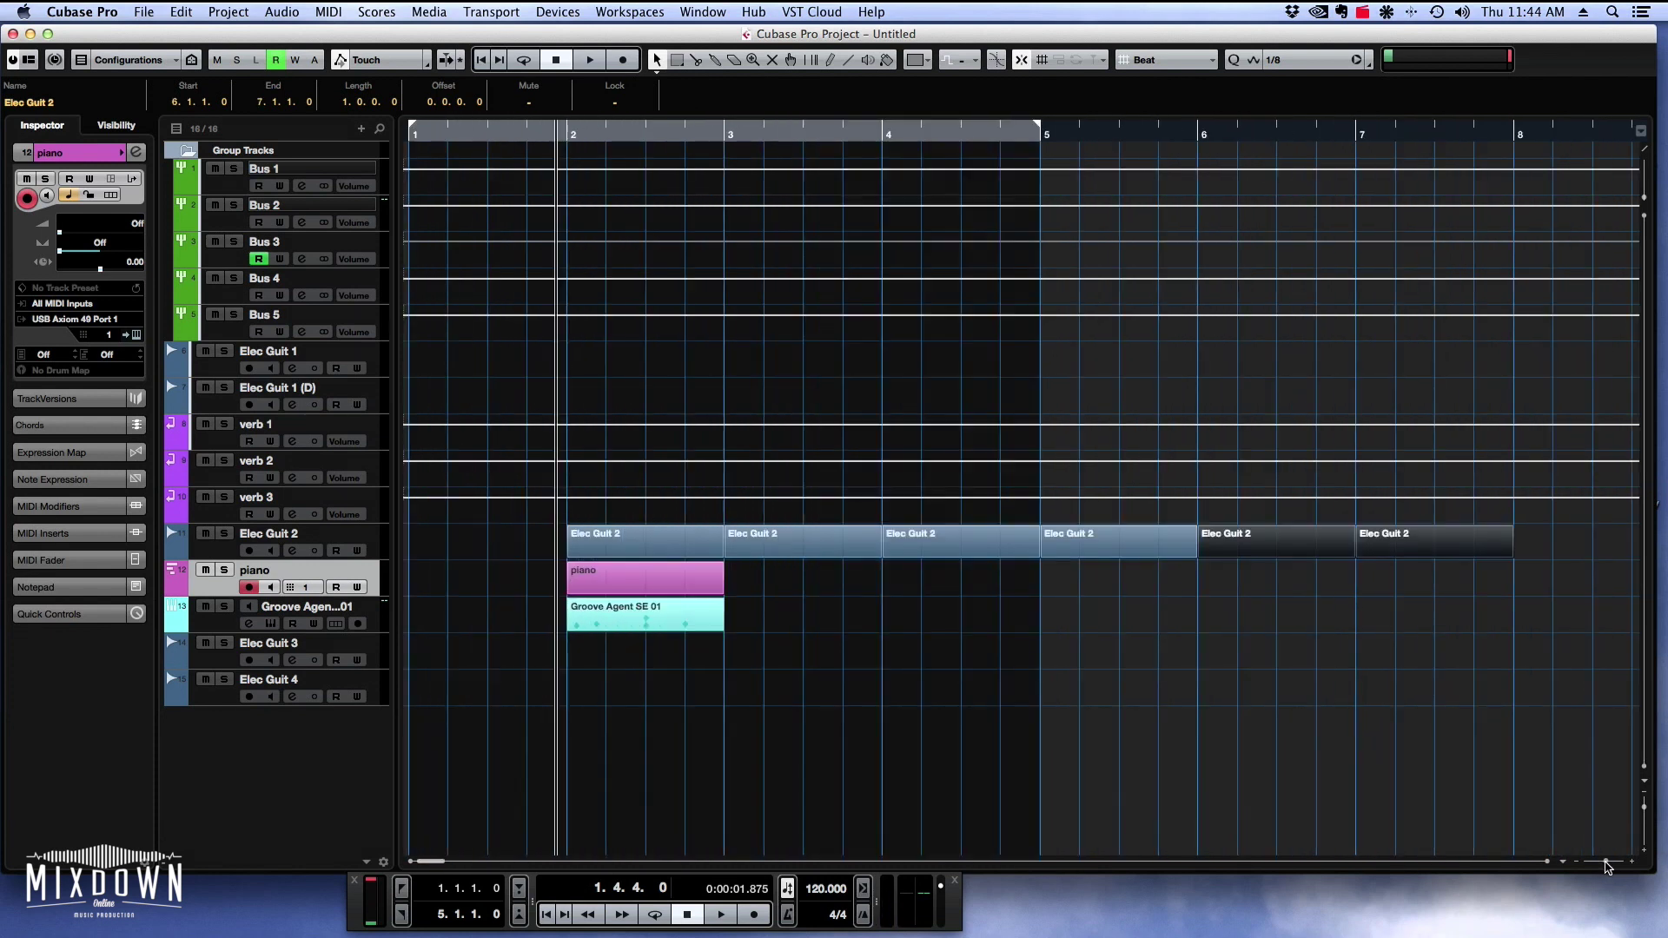
{"action": "left_click", "coordinate": [1014, 503]}
{"action": "left_click_drag", "start_coordinate": [541, 522], "coordinate": [1522, 552]}
{"action": "key", "text": "Delete"}
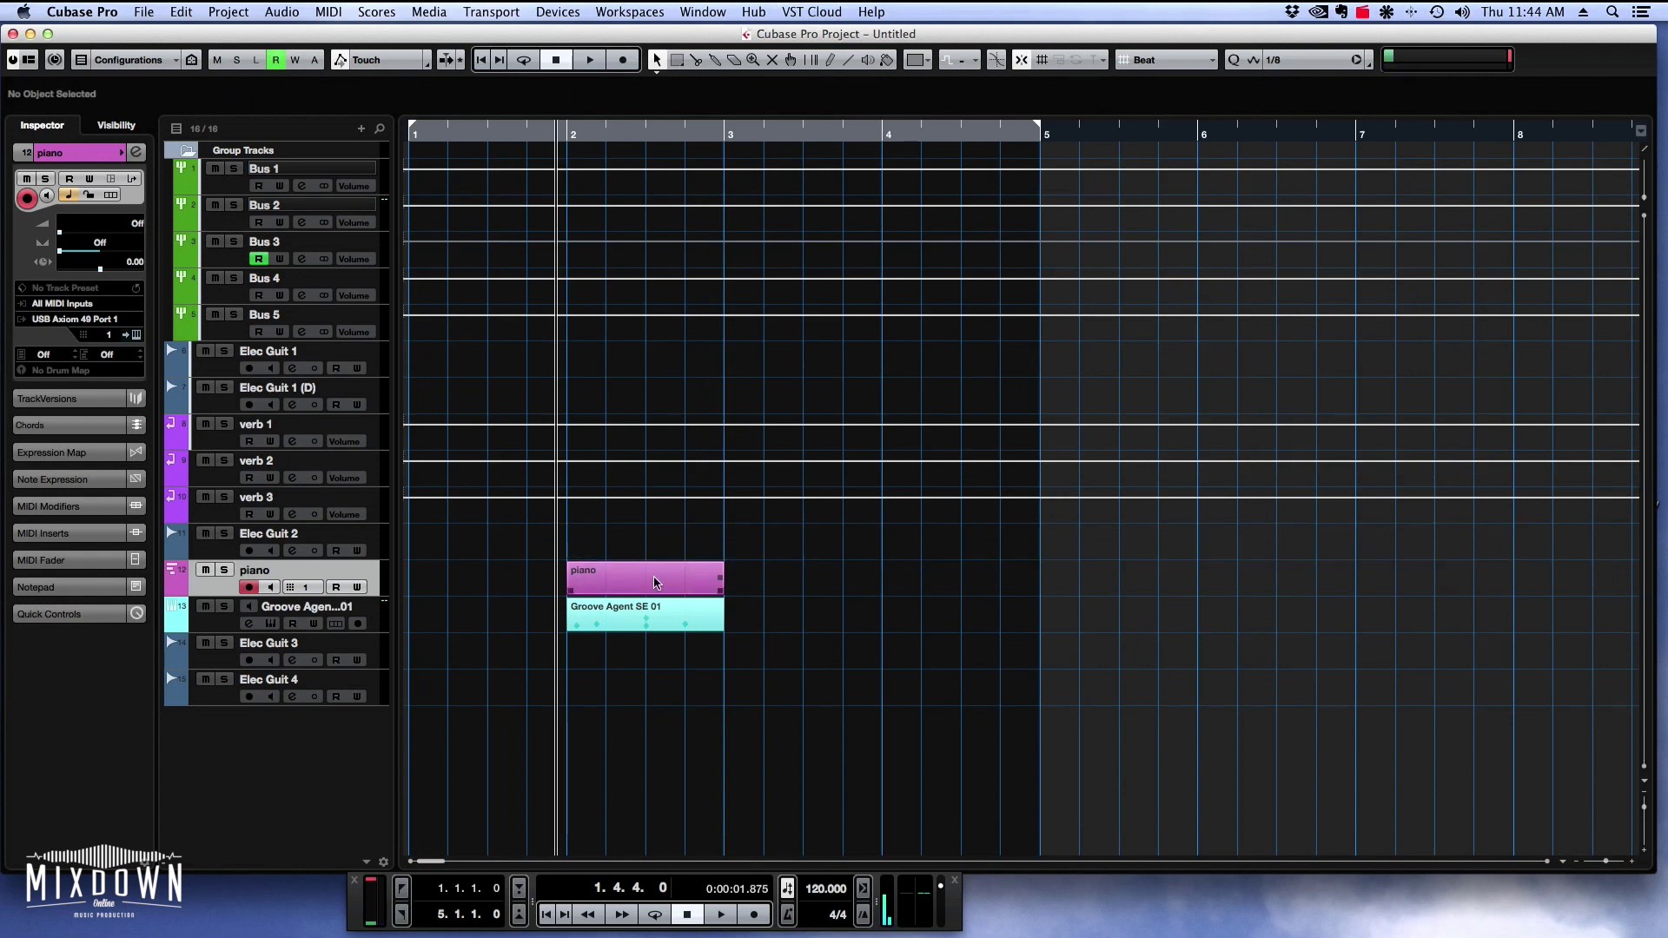
Repeat the piano part across bars 2–7, then delete the repeated piano copies.
{"action": "left_click_drag", "start_coordinate": [722, 583], "coordinate": [1333, 728]}
{"action": "left_click", "coordinate": [751, 600]}
{"action": "key", "text": "Delete"}
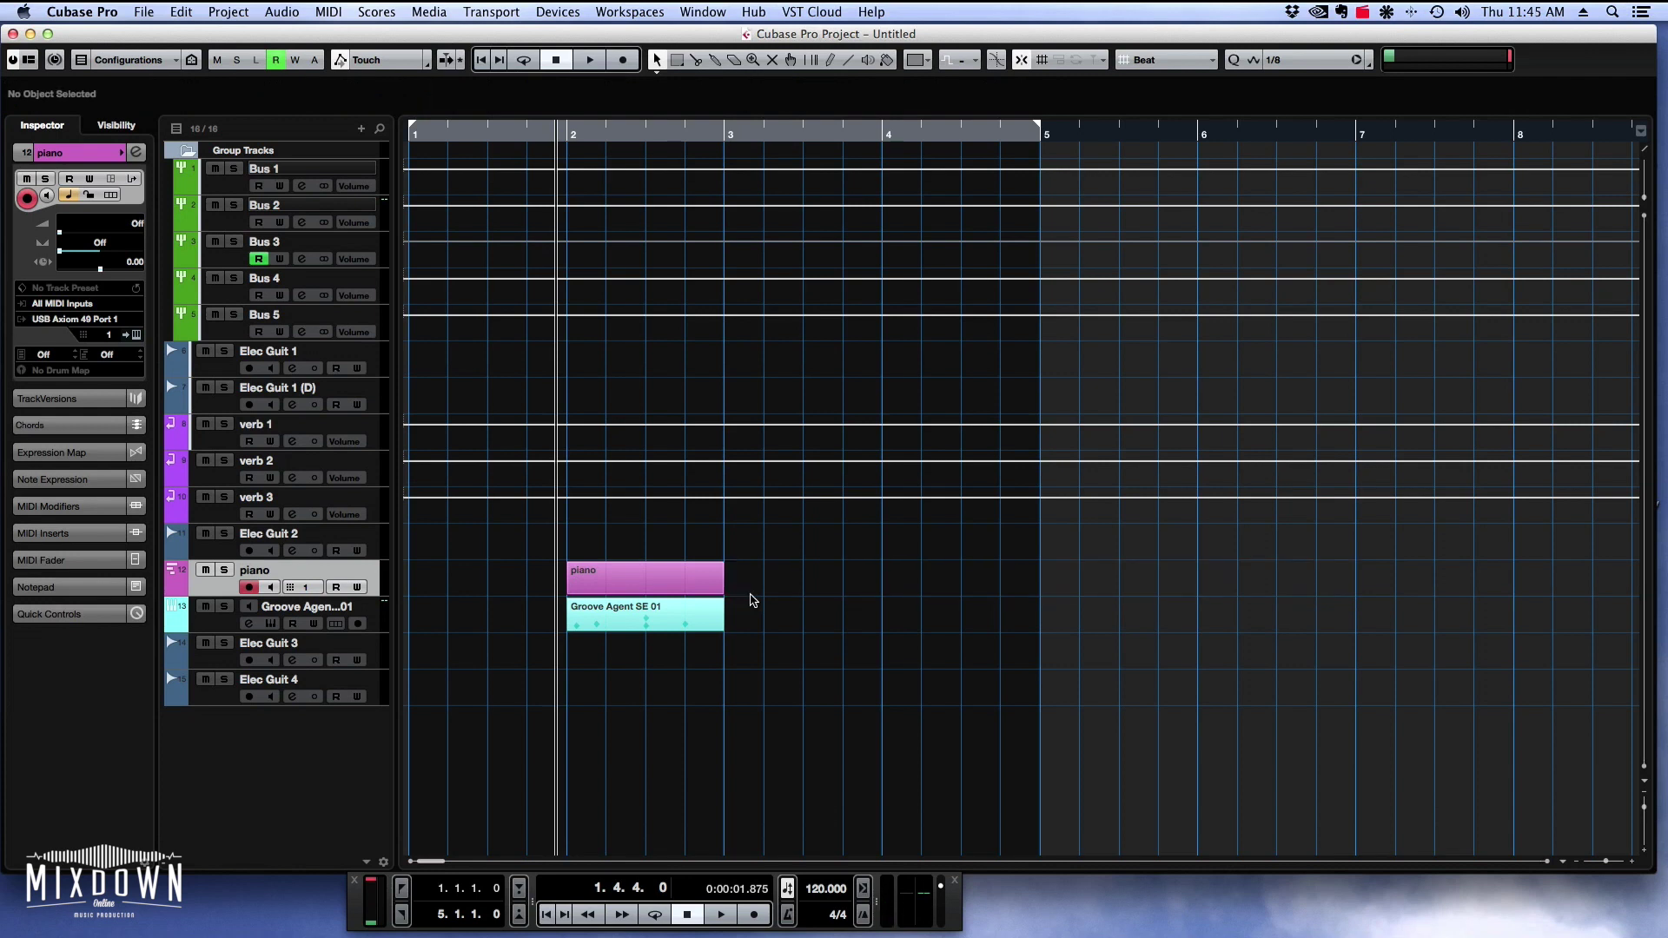
Open the Groove Agent SE 01 part in the Drum Editor and try the drum sound visibility options.
{"action": "double_click", "coordinate": [649, 612]}
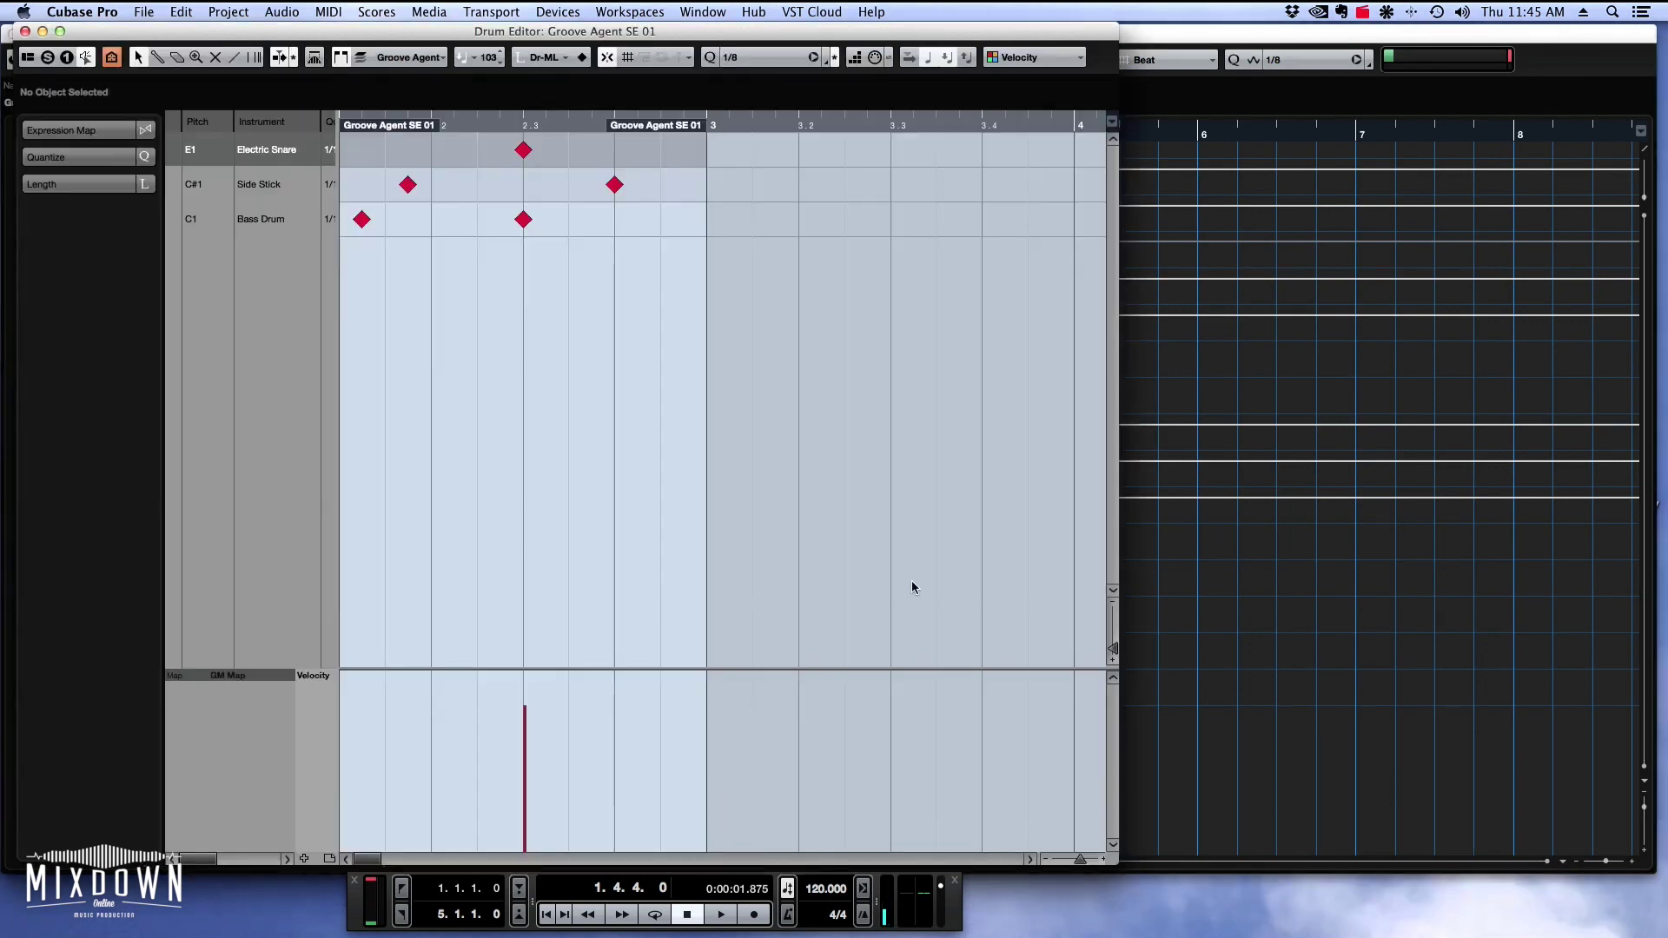
{"action": "left_click", "coordinate": [134, 68]}
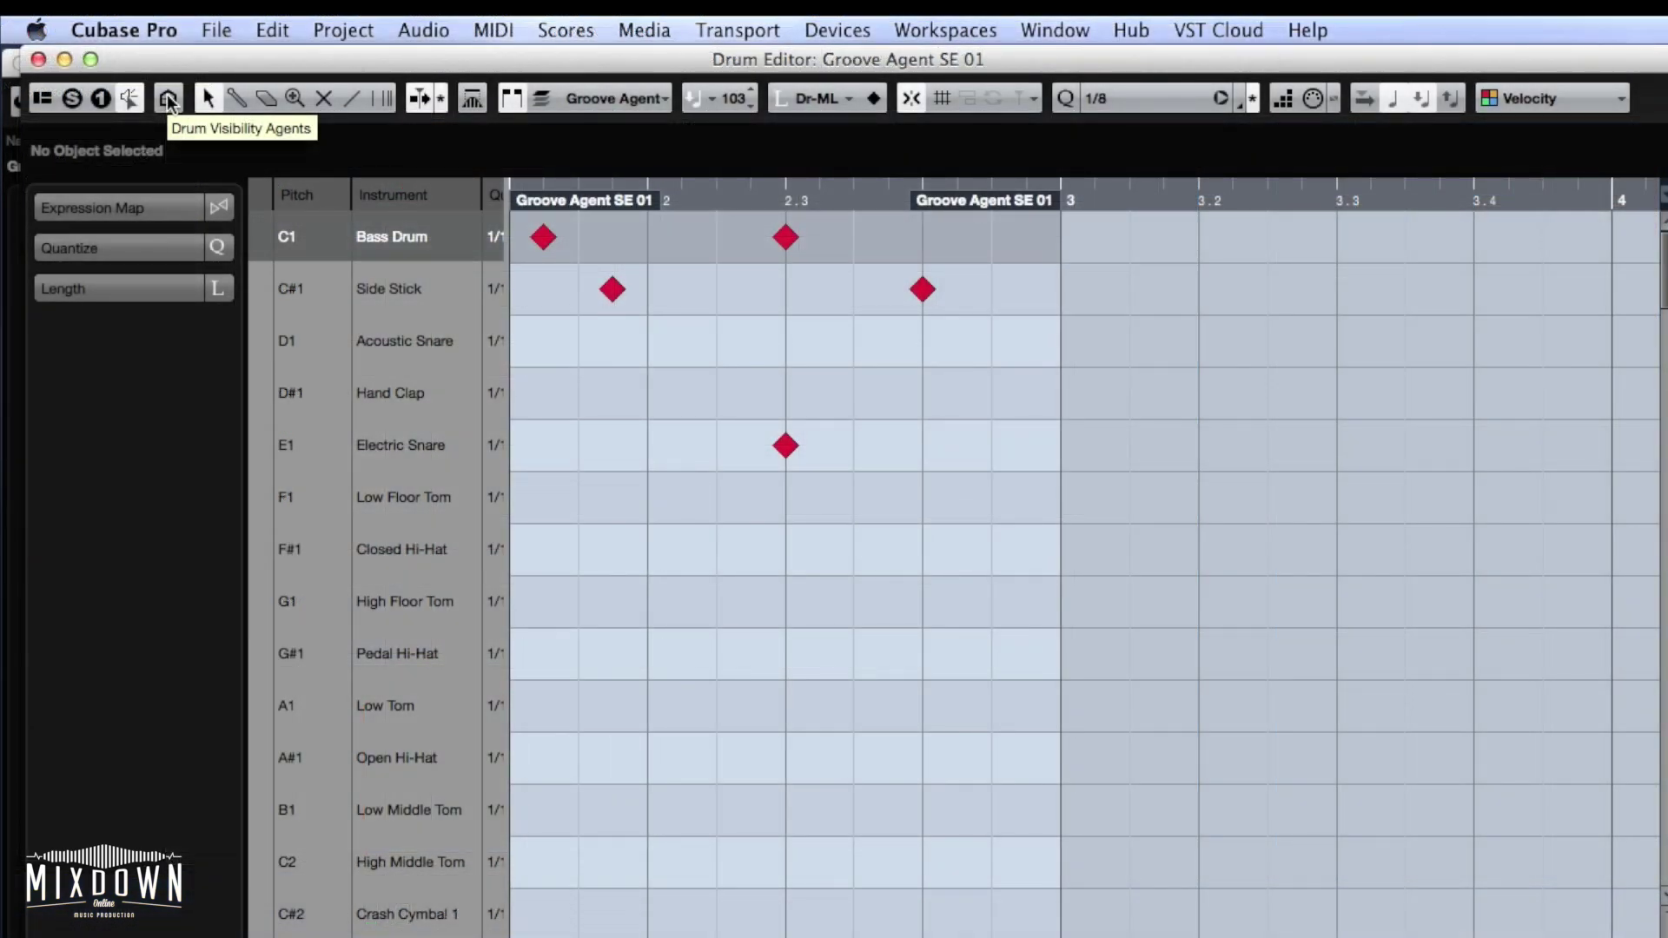
{"action": "left_click", "coordinate": [167, 98]}
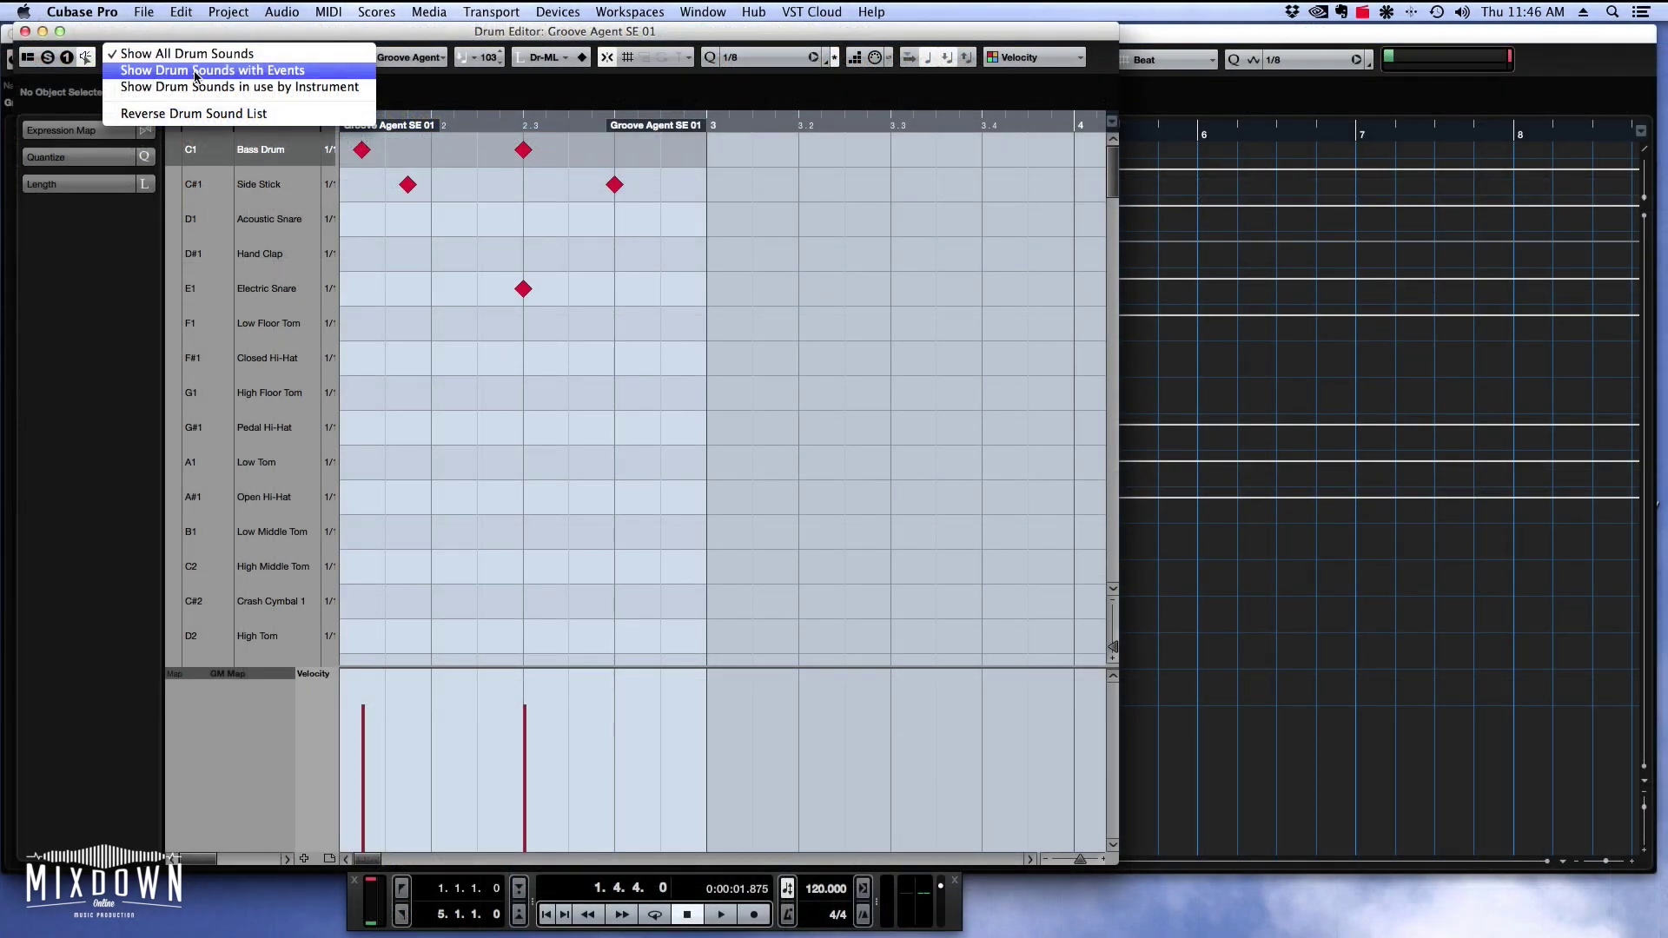
{"action": "left_click", "coordinate": [194, 76]}
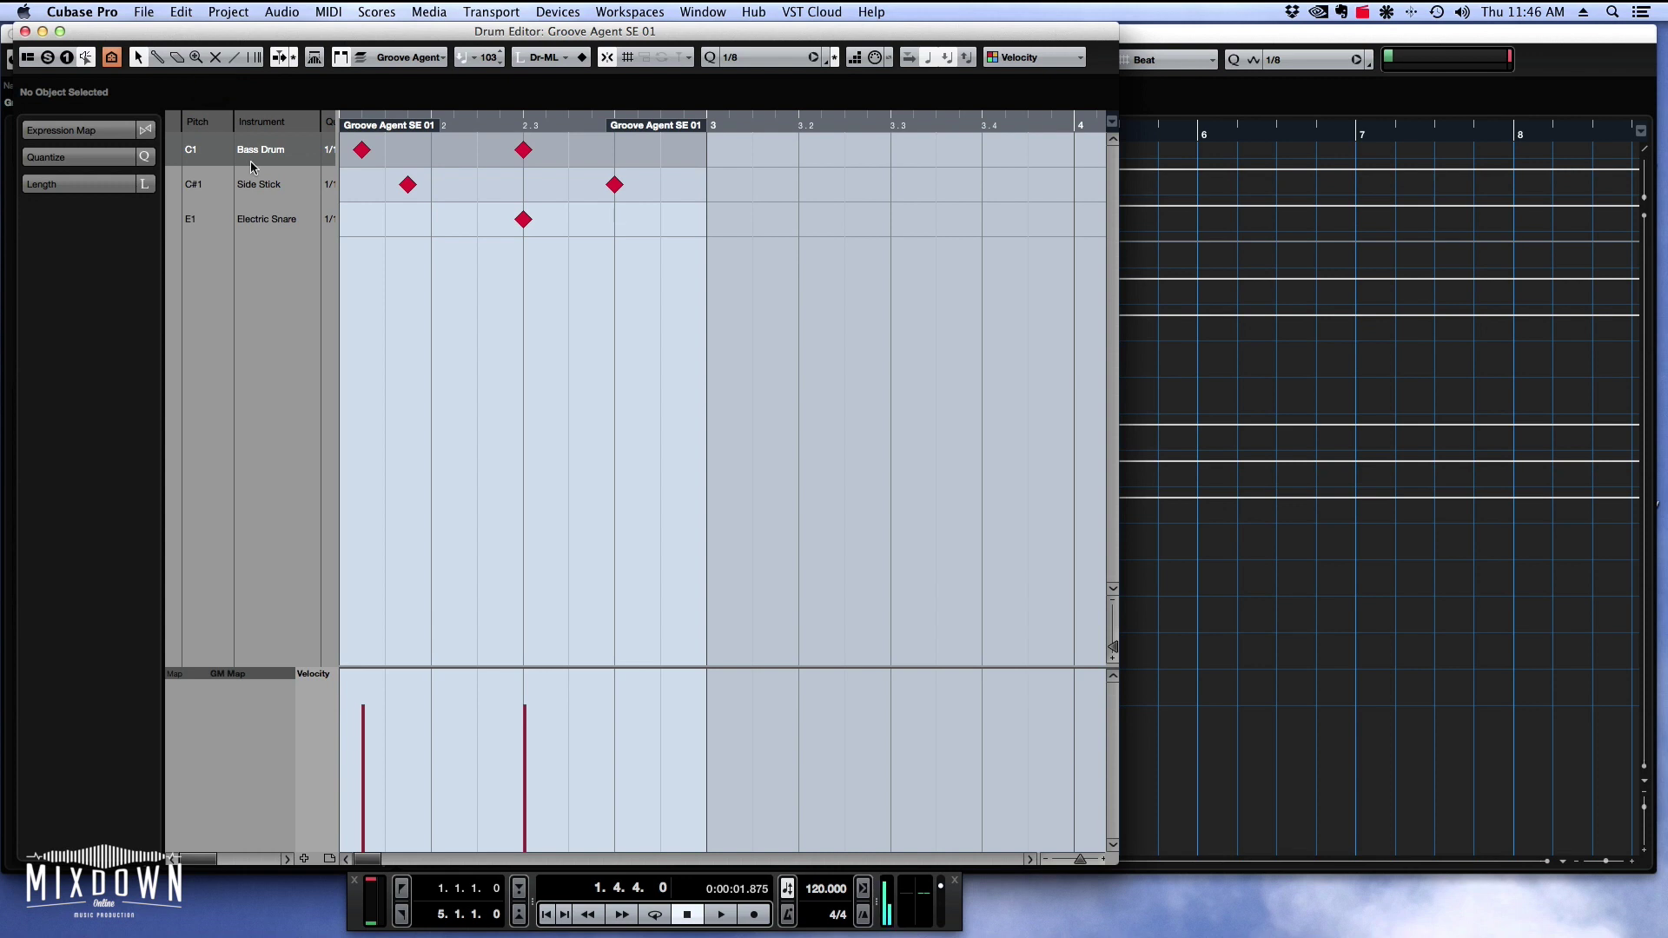
{"action": "left_click", "coordinate": [108, 58]}
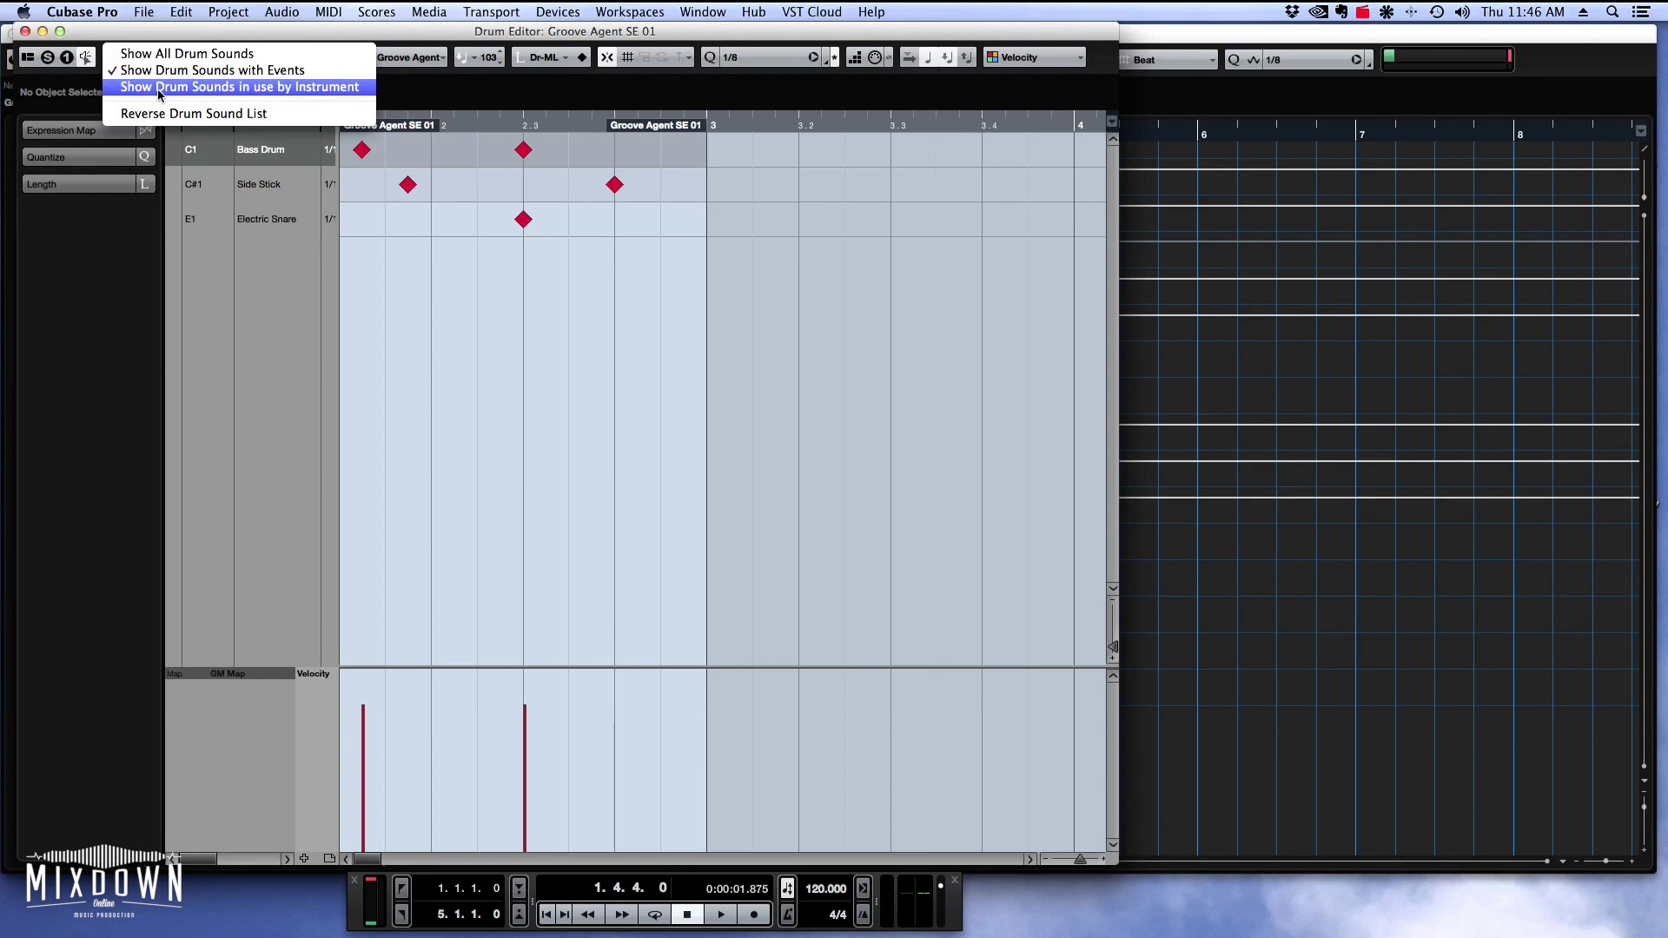
{"action": "left_click", "coordinate": [159, 87]}
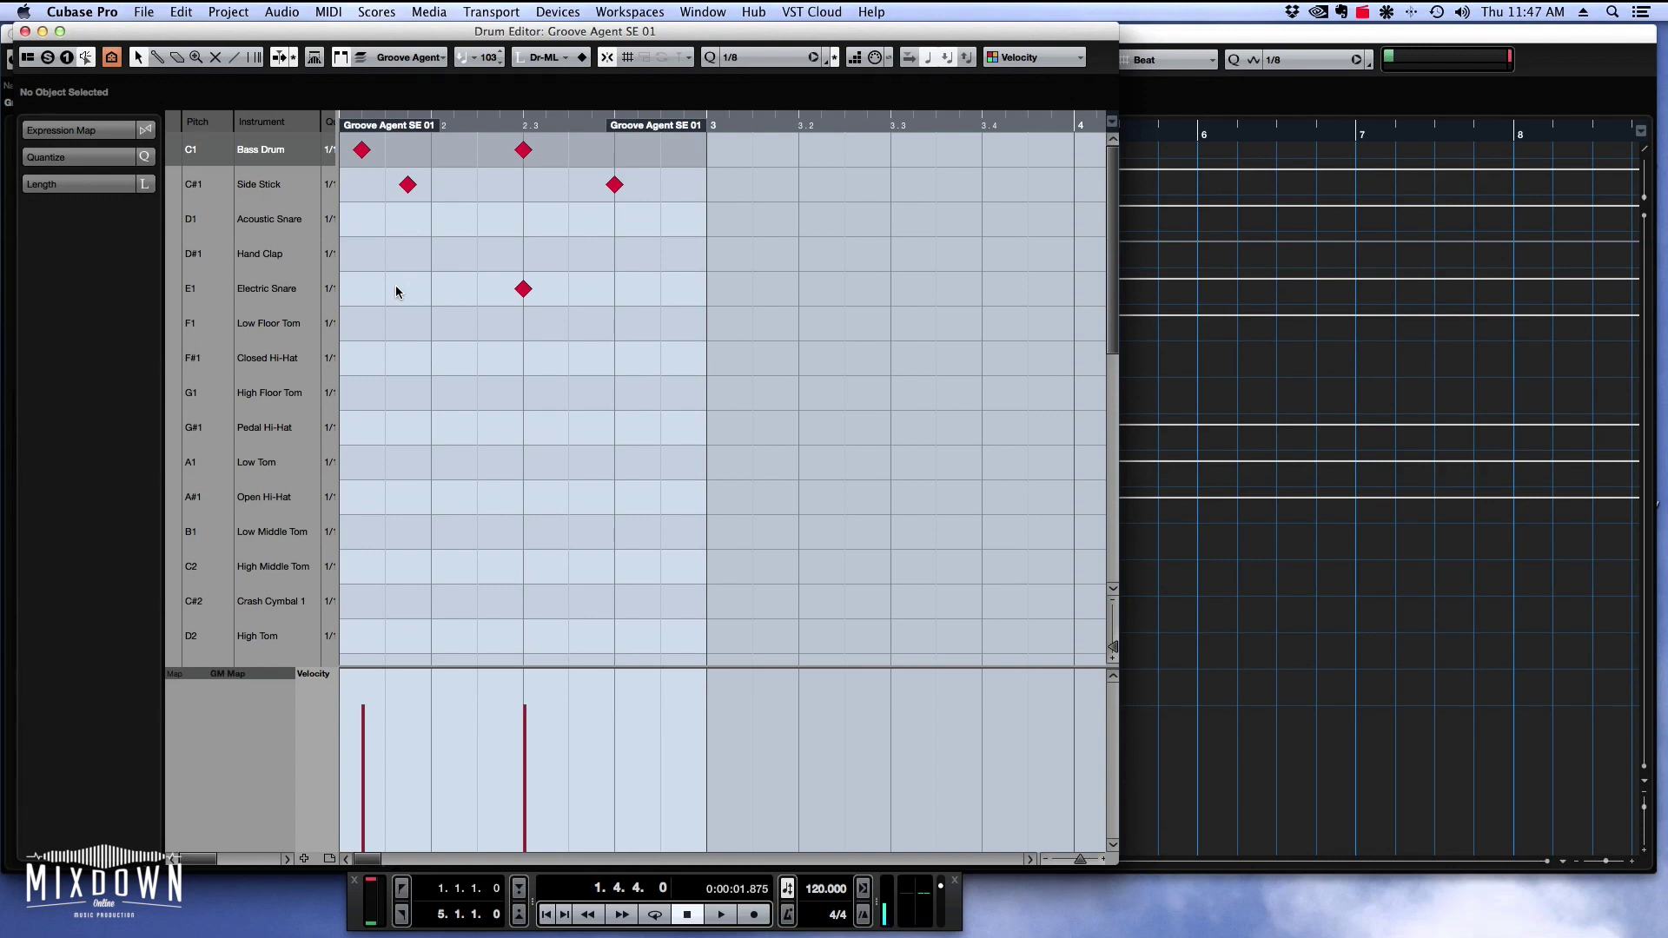
Show only drum sounds with events (Bass Drum, Side Stick, Electric Snare) and reverse the list.
{"action": "left_click", "coordinate": [110, 64]}
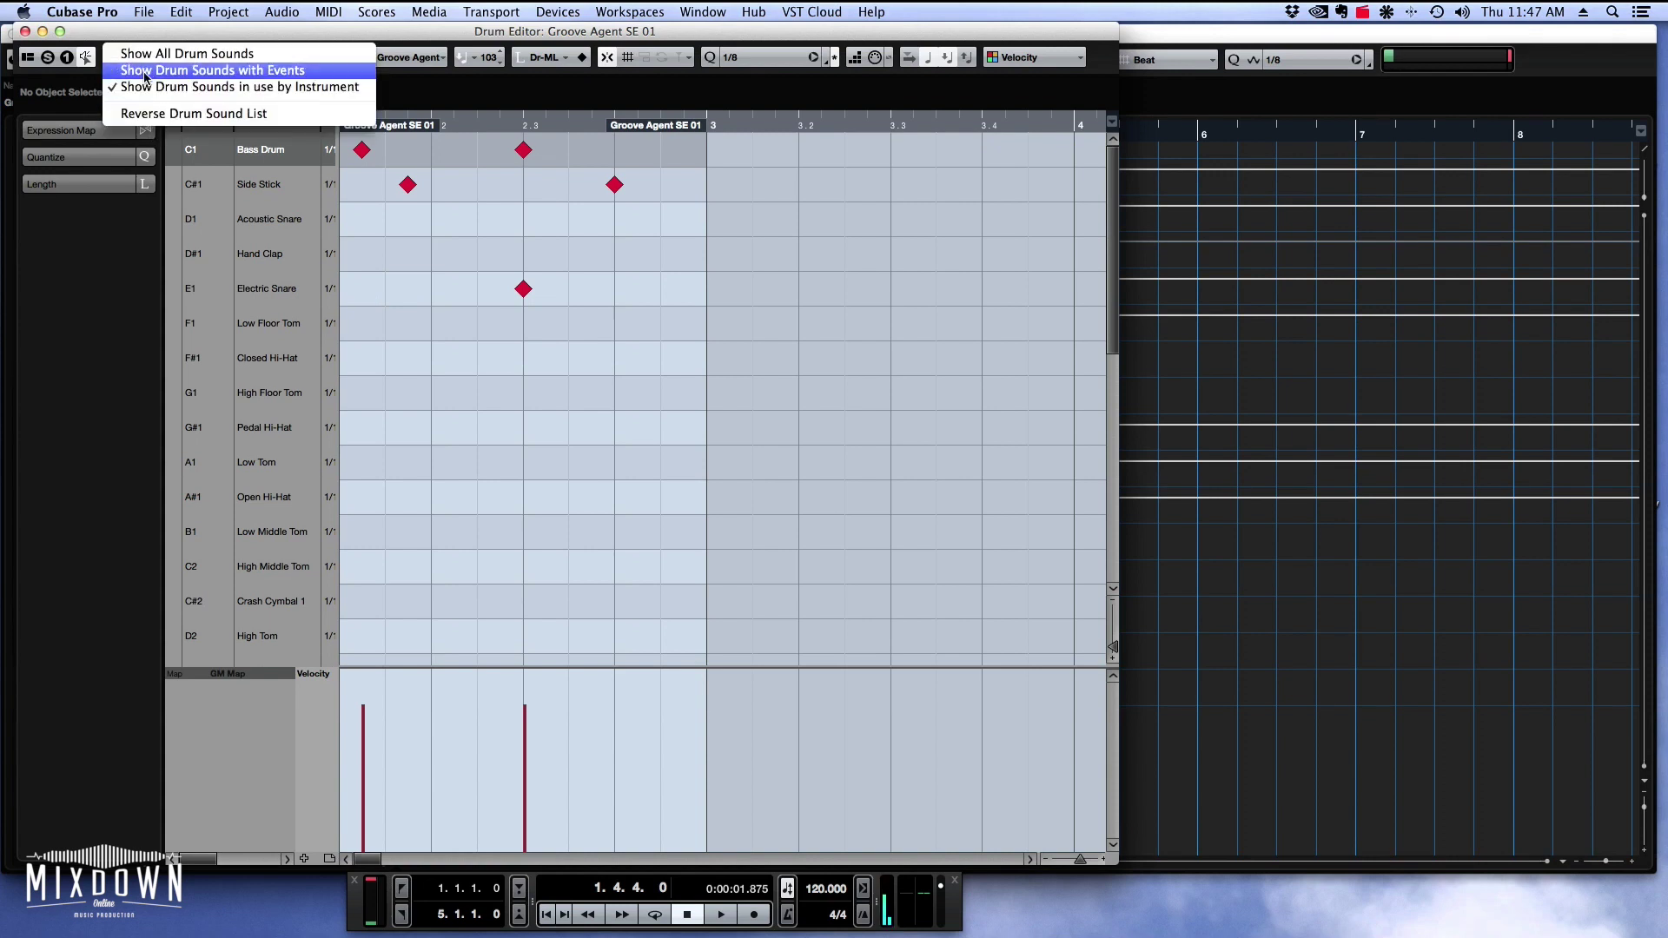
{"action": "left_click", "coordinate": [145, 77]}
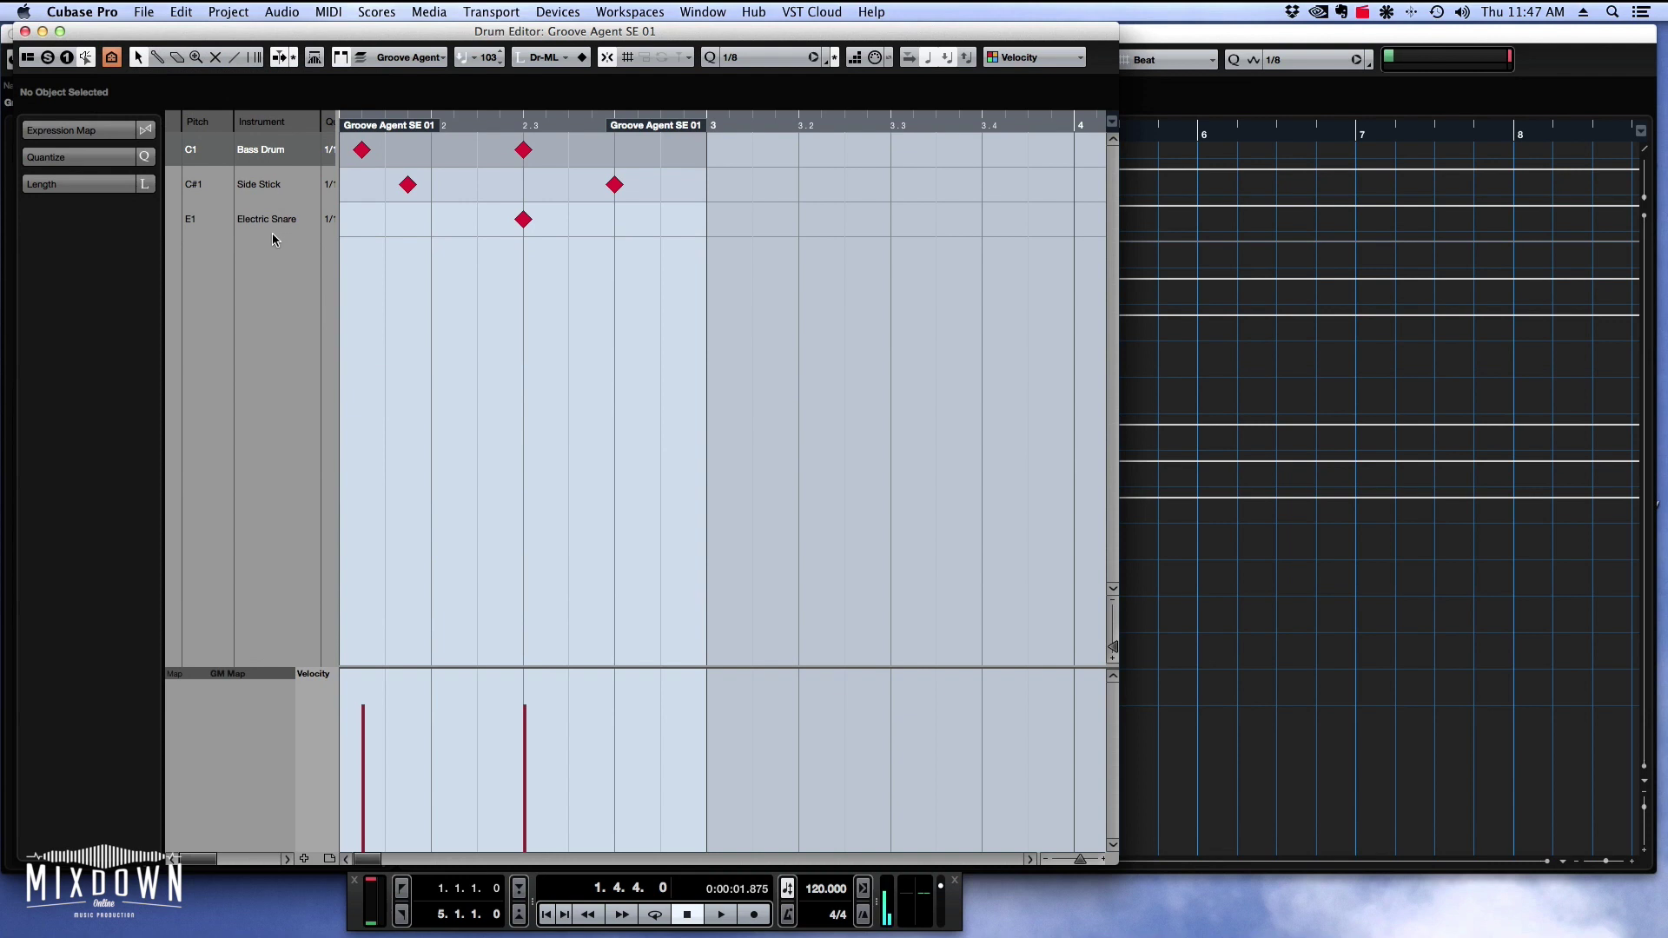
{"action": "left_click", "coordinate": [111, 57]}
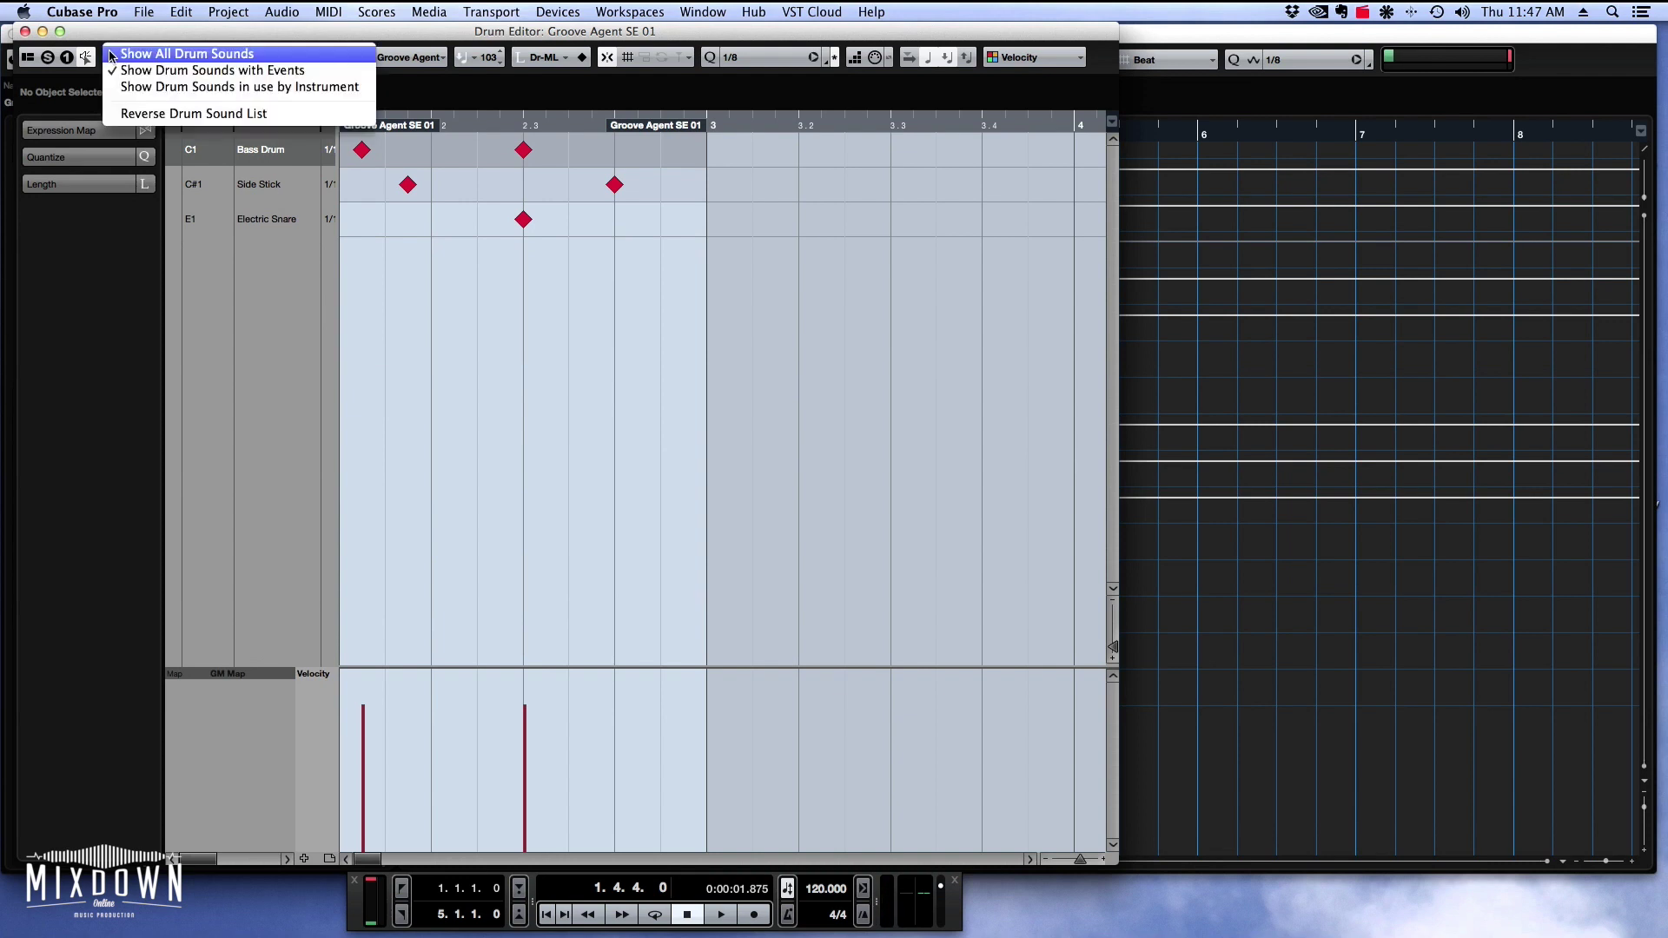
{"action": "left_click", "coordinate": [144, 116]}
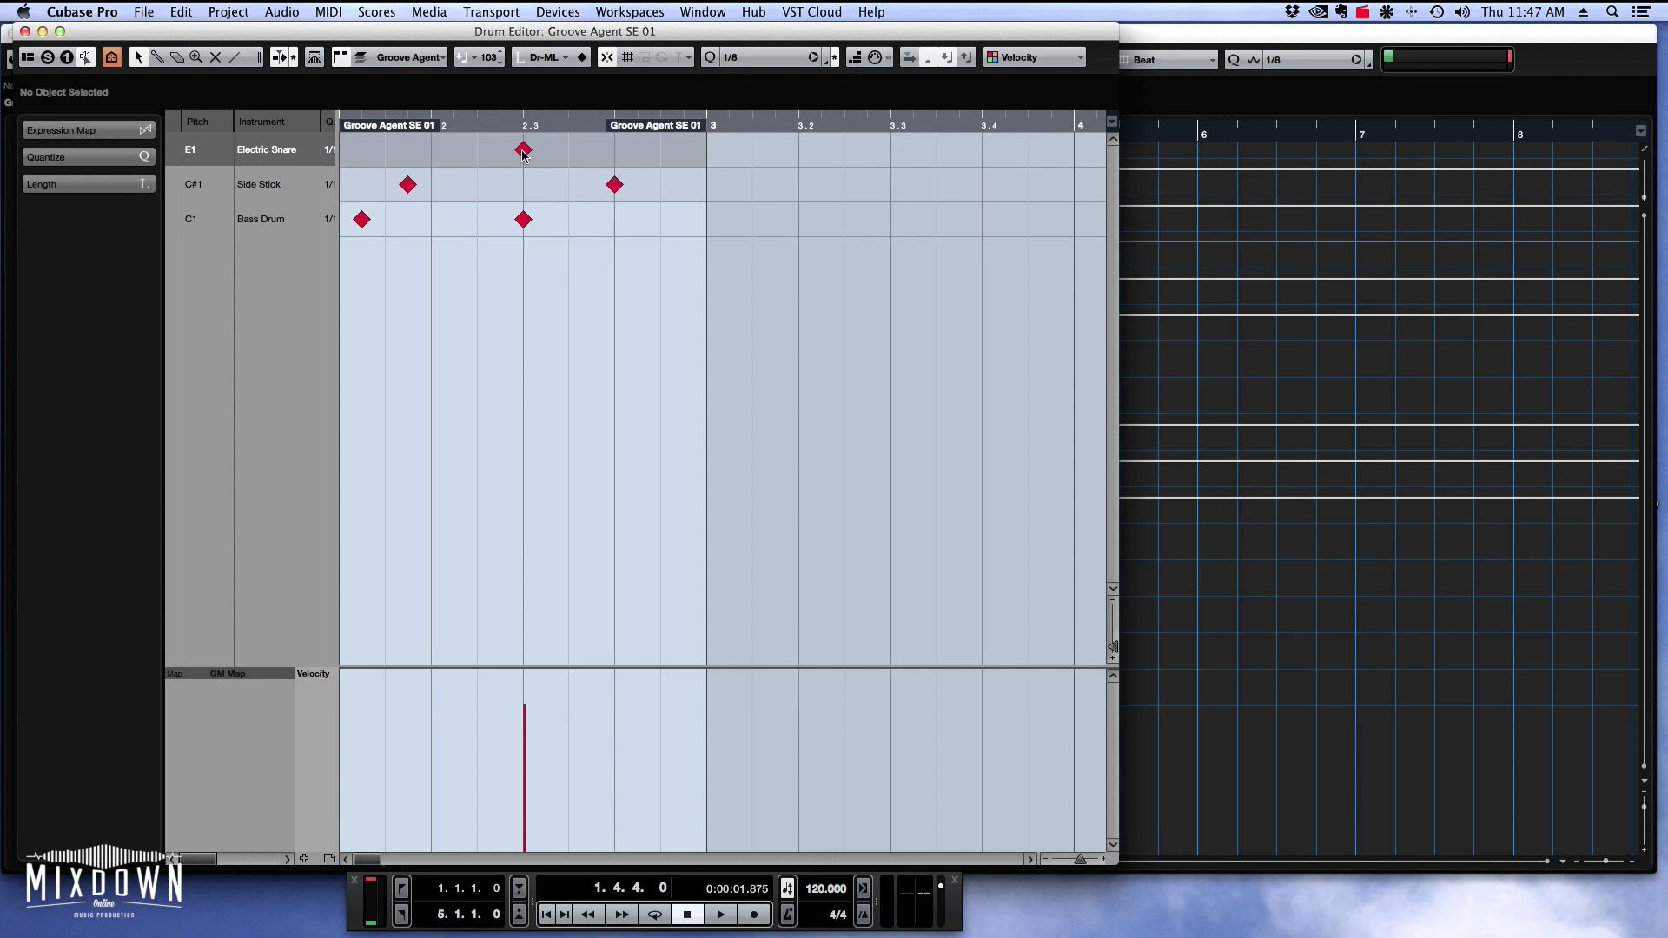
Toggle Show Note Length in the Drum Editor, ending with notes shown at their lengths.
{"action": "left_click", "coordinate": [582, 58]}
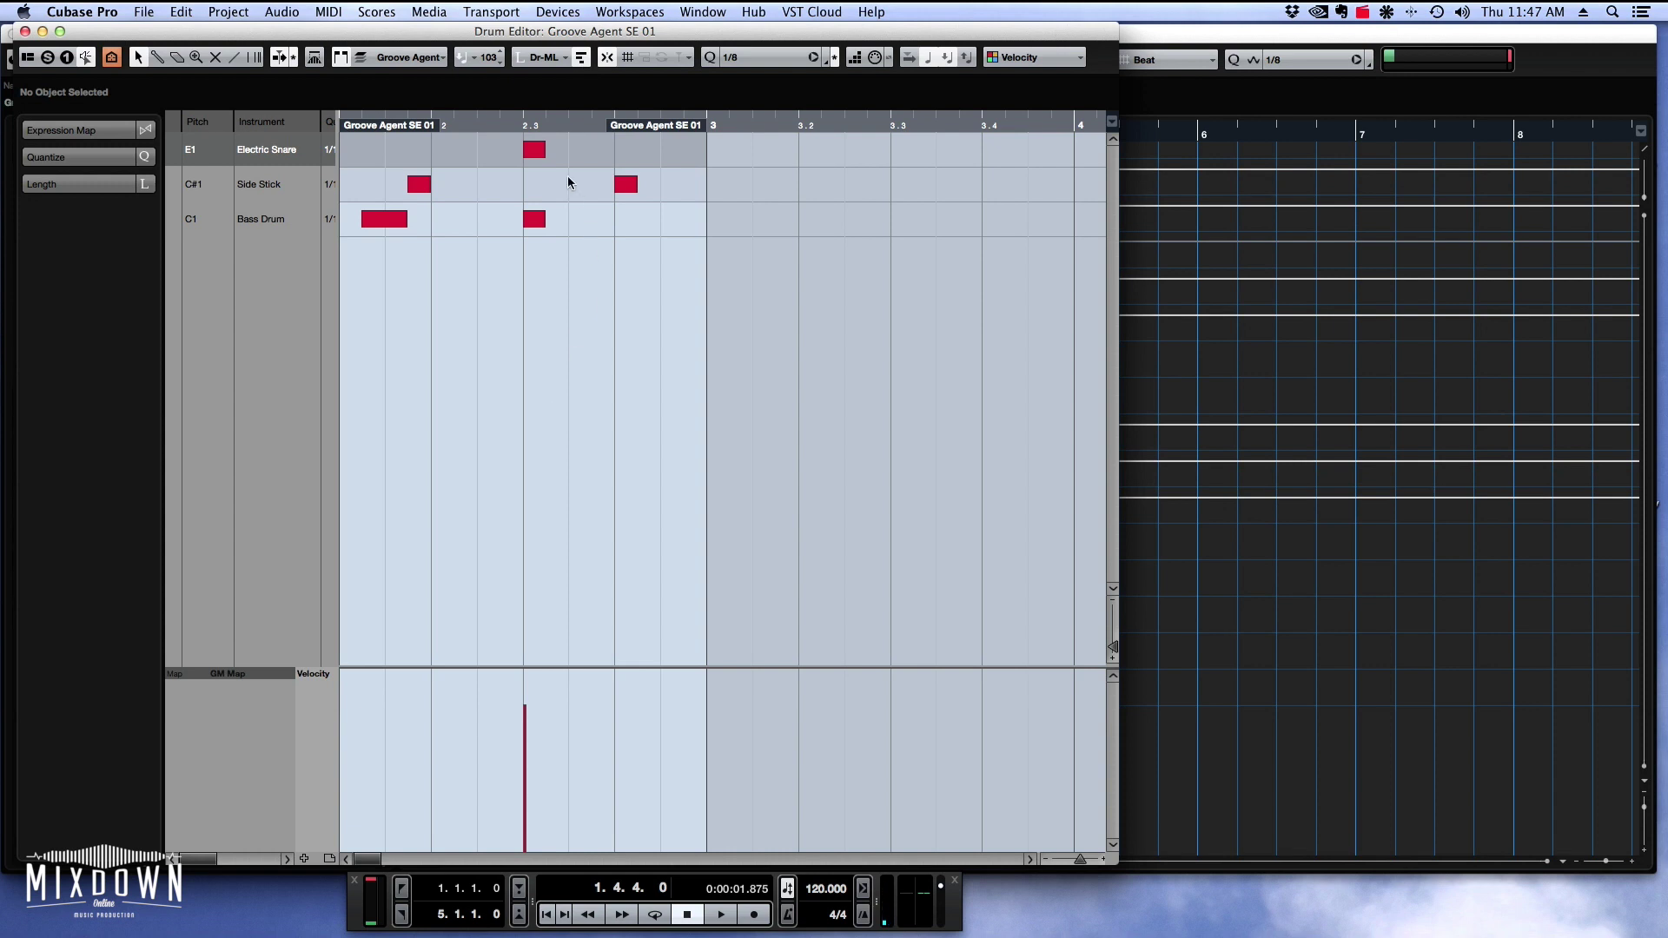
{"action": "left_click", "coordinate": [587, 62]}
{"action": "left_click", "coordinate": [586, 62]}
{"action": "left_click", "coordinate": [586, 63]}
{"action": "left_click", "coordinate": [587, 64]}
Close the Drum Editor and open the piano part in the Key Editor.
{"action": "left_click", "coordinate": [25, 33]}
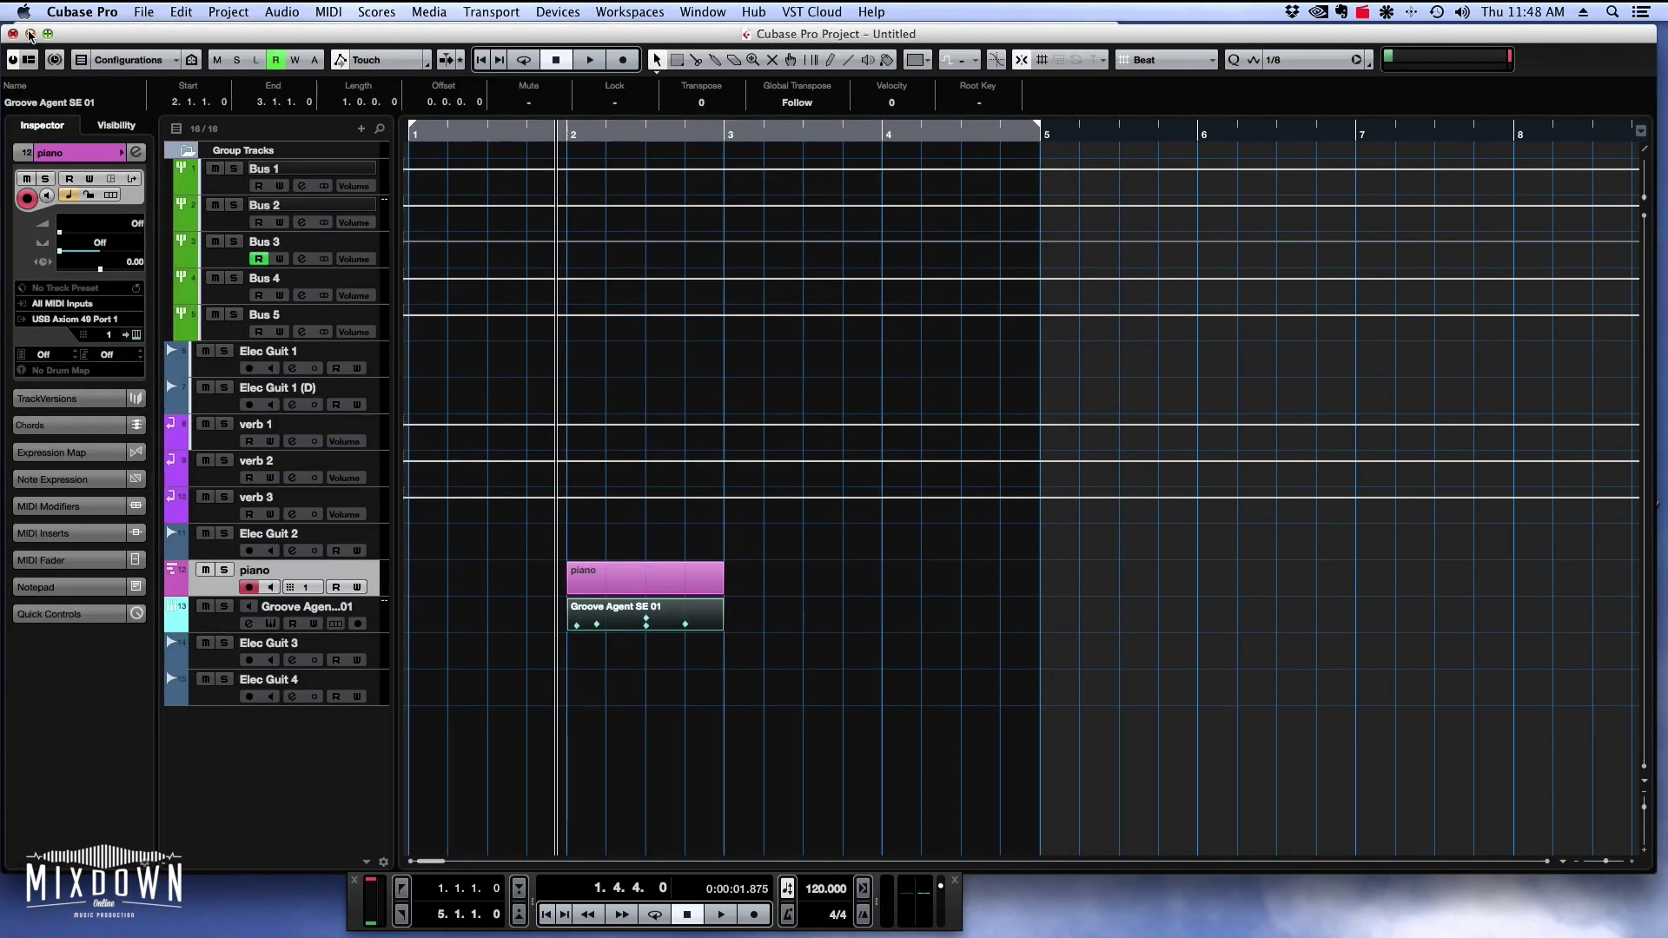
{"action": "left_click", "coordinate": [670, 584]}
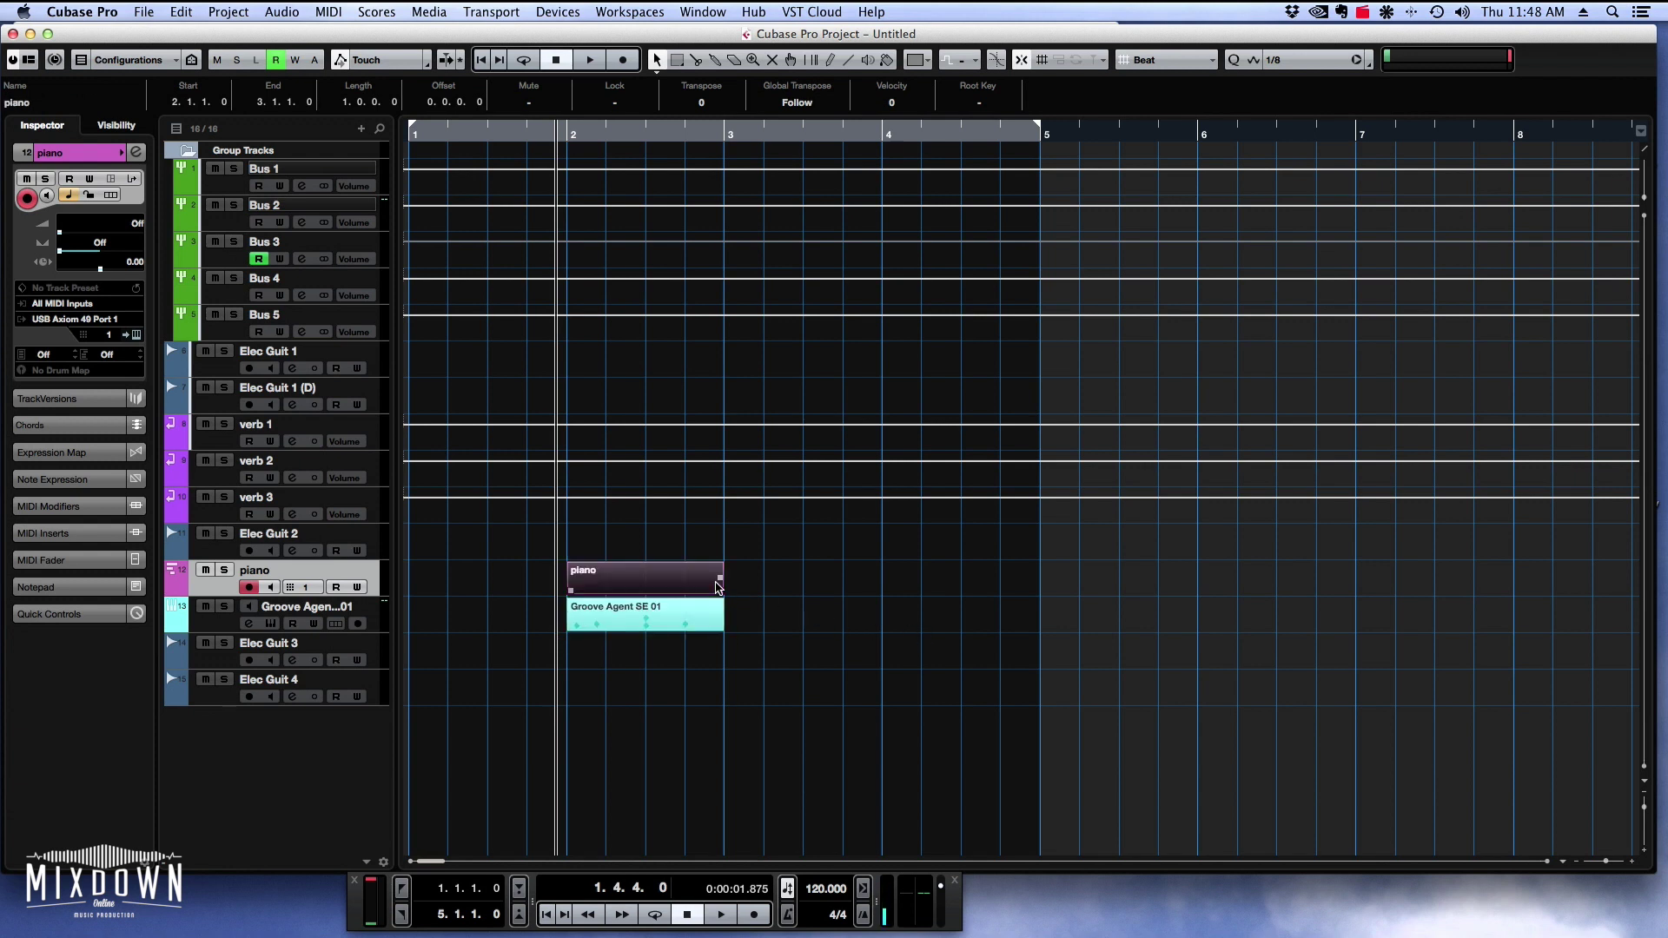
{"action": "double_click", "coordinate": [639, 582]}
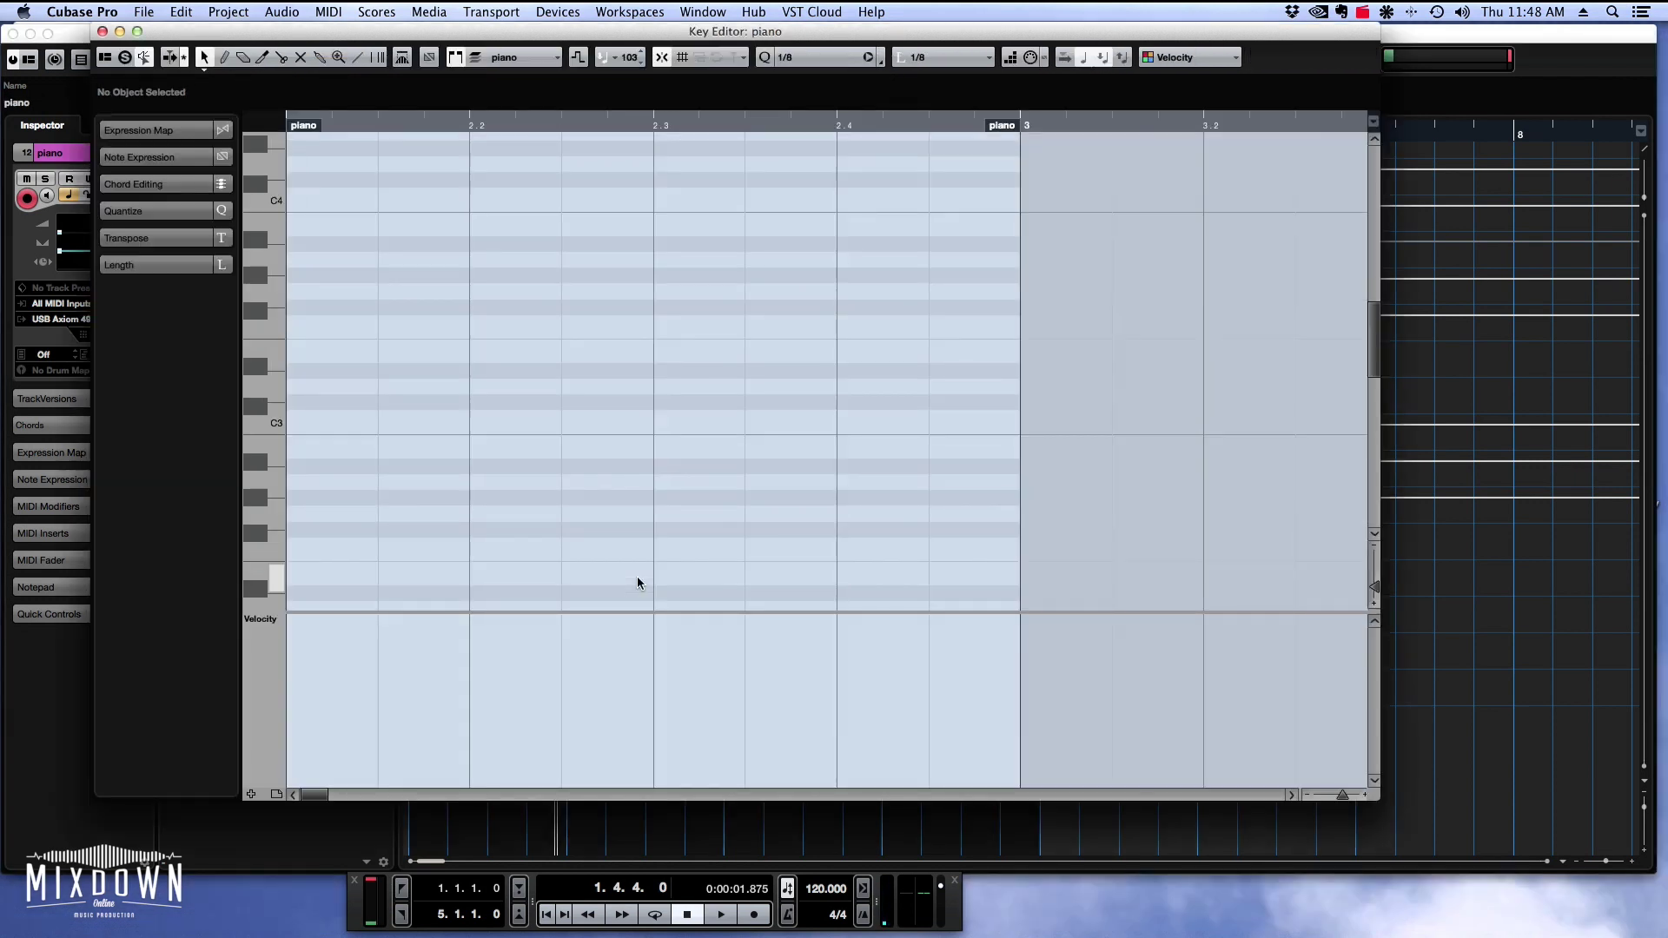
Scroll to C1 and draw eighth-note C1 notes at the start of bar 2, undoing and redoing as needed.
{"action": "scroll", "coordinate": [373, 243], "scroll_direction": "down", "scroll_amount": 10}
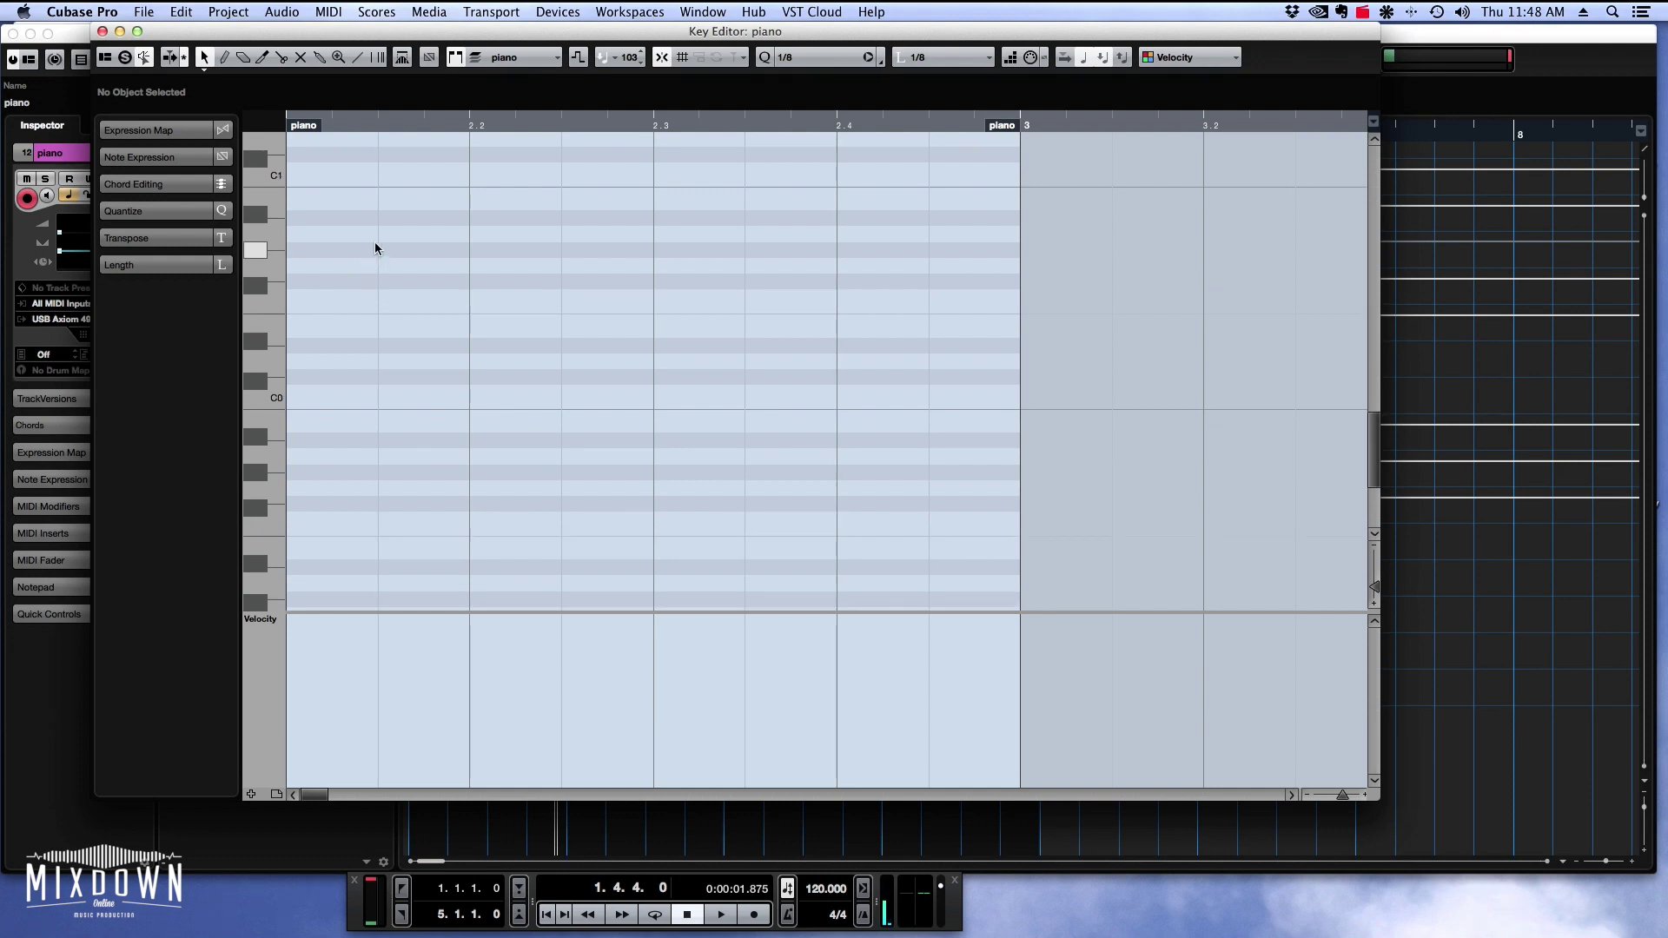
{"action": "left_click", "coordinate": [309, 177]}
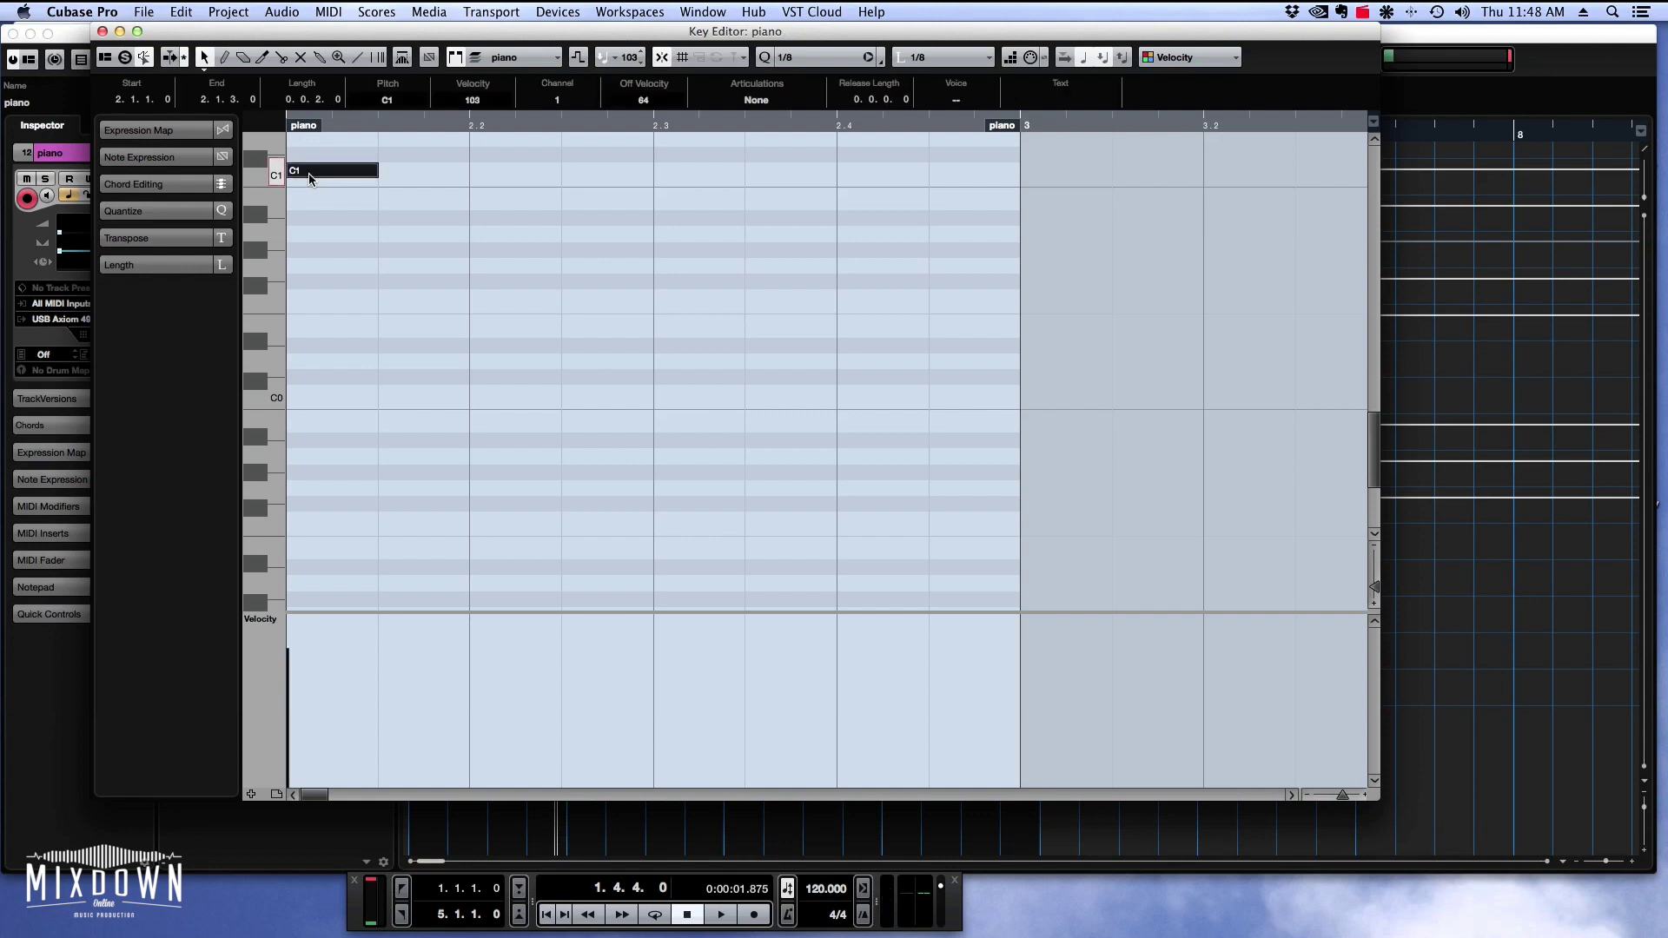
{"action": "left_click", "coordinate": [225, 57]}
{"action": "left_click", "coordinate": [476, 171]}
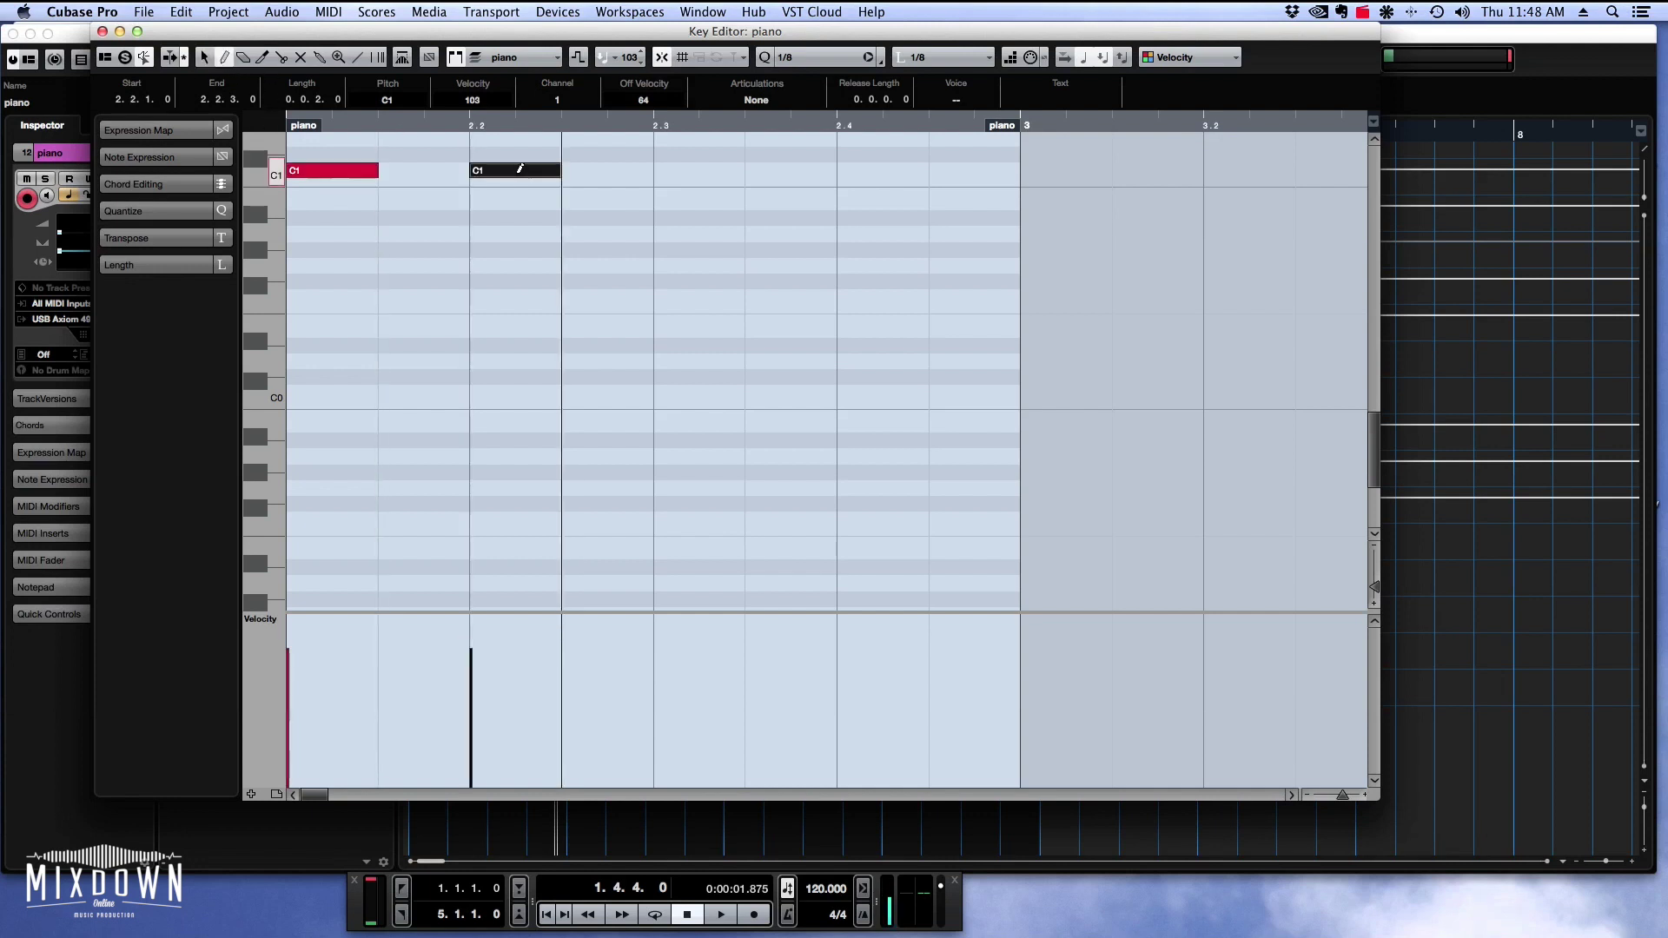
{"action": "left_click", "coordinate": [693, 171]}
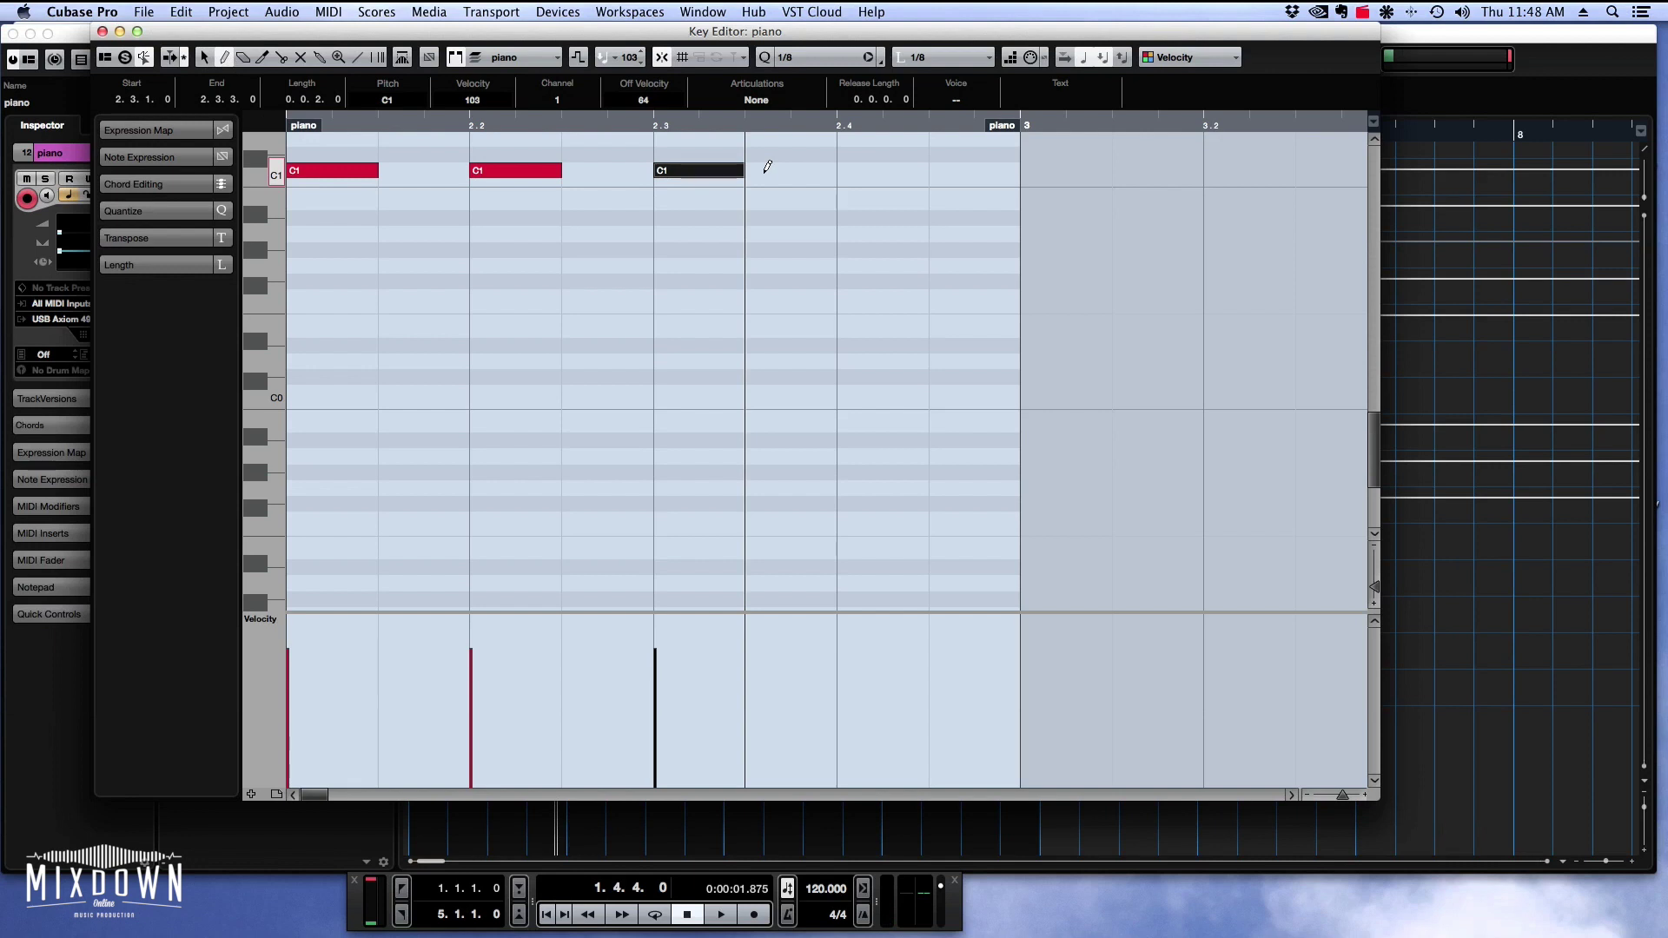
{"action": "key", "text": "super+z"}
{"action": "key", "text": "super+z"}
{"action": "key", "text": "super+z"}
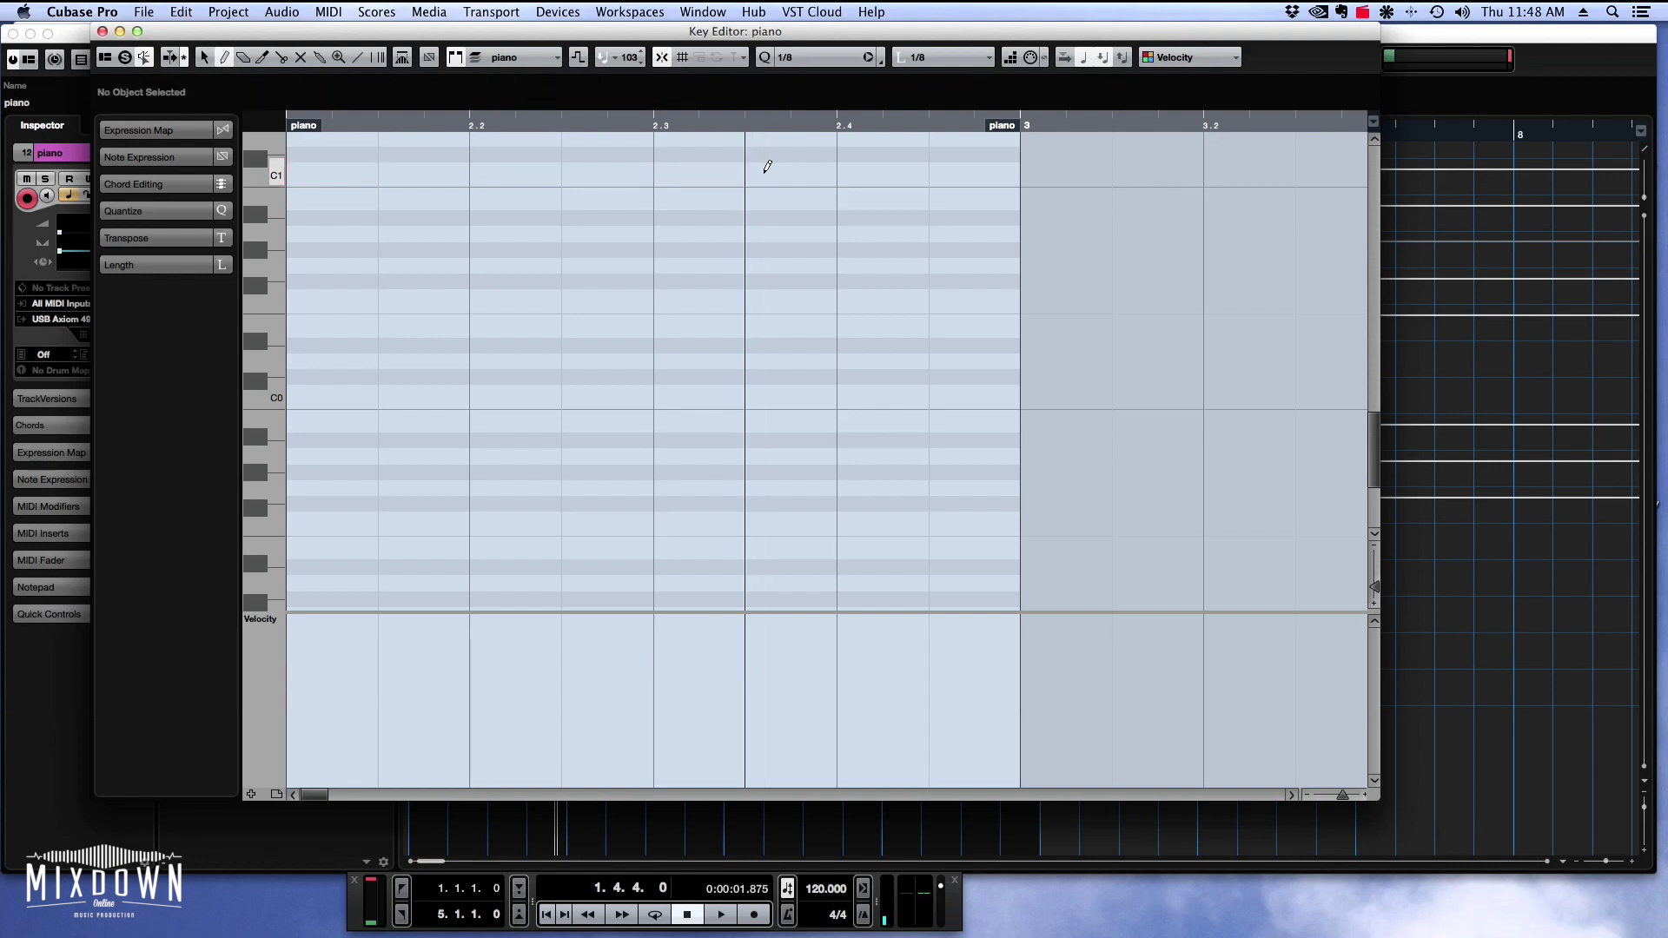
{"action": "key", "text": "super+shift+z"}
{"action": "key", "text": "super+shift+z"}
{"action": "key", "text": "1"}
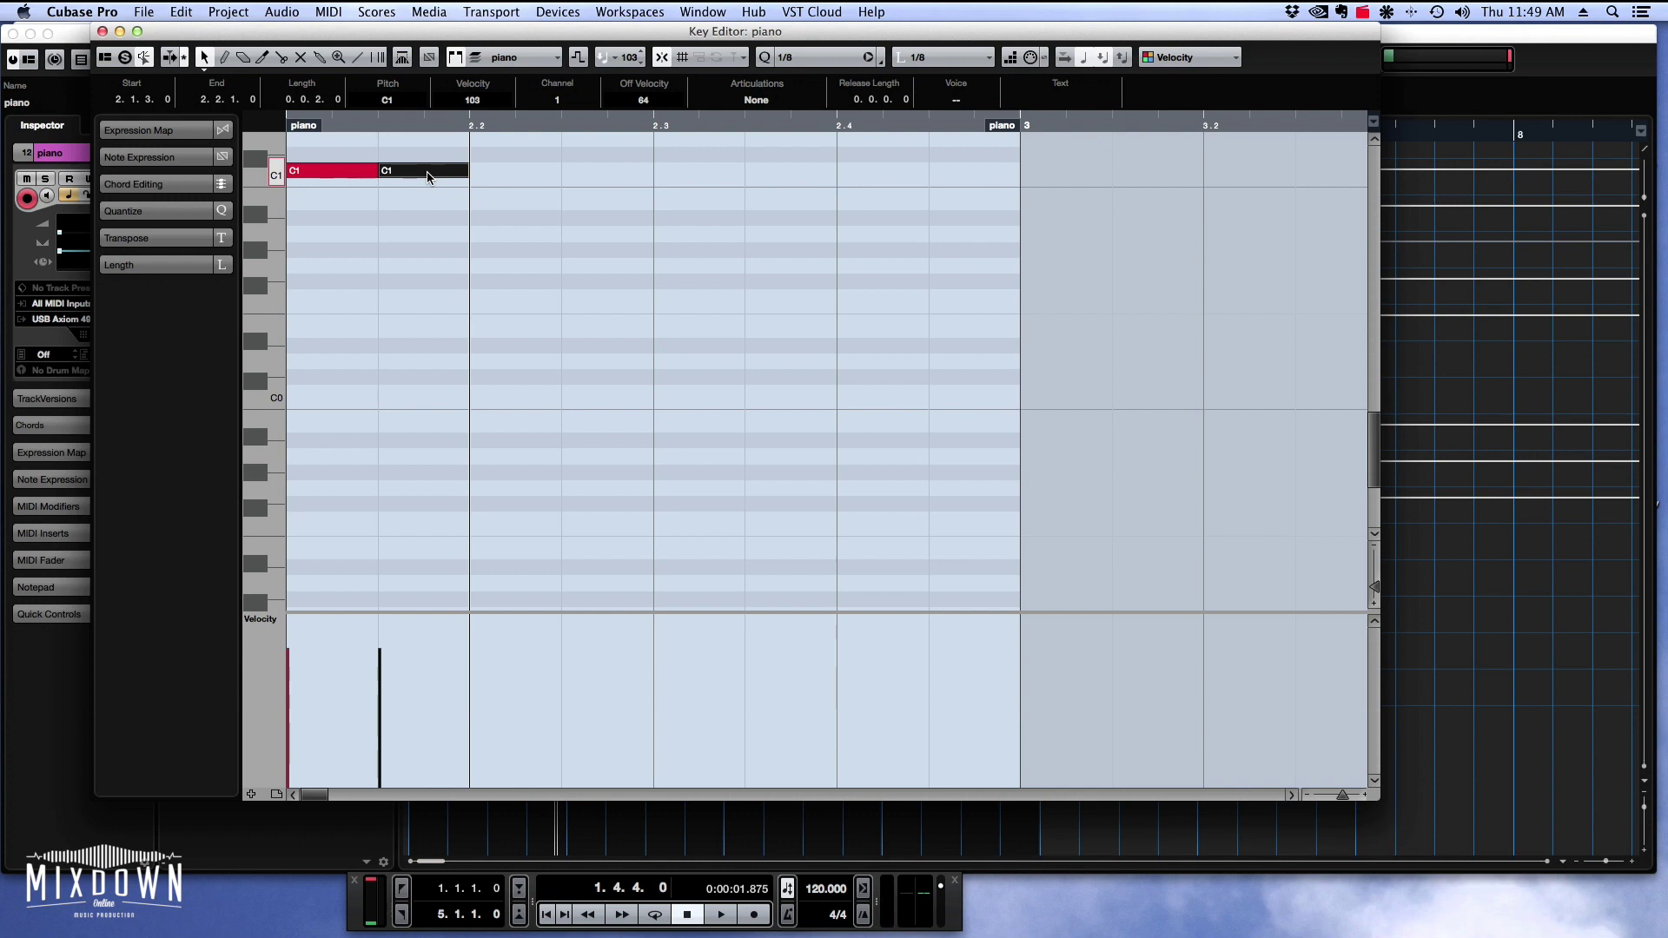
Lower the second note's velocity to 53, then add and lengthen a C1 note at 2.2.
{"action": "left_click_drag", "start_coordinate": [428, 176], "coordinate": [426, 253]}
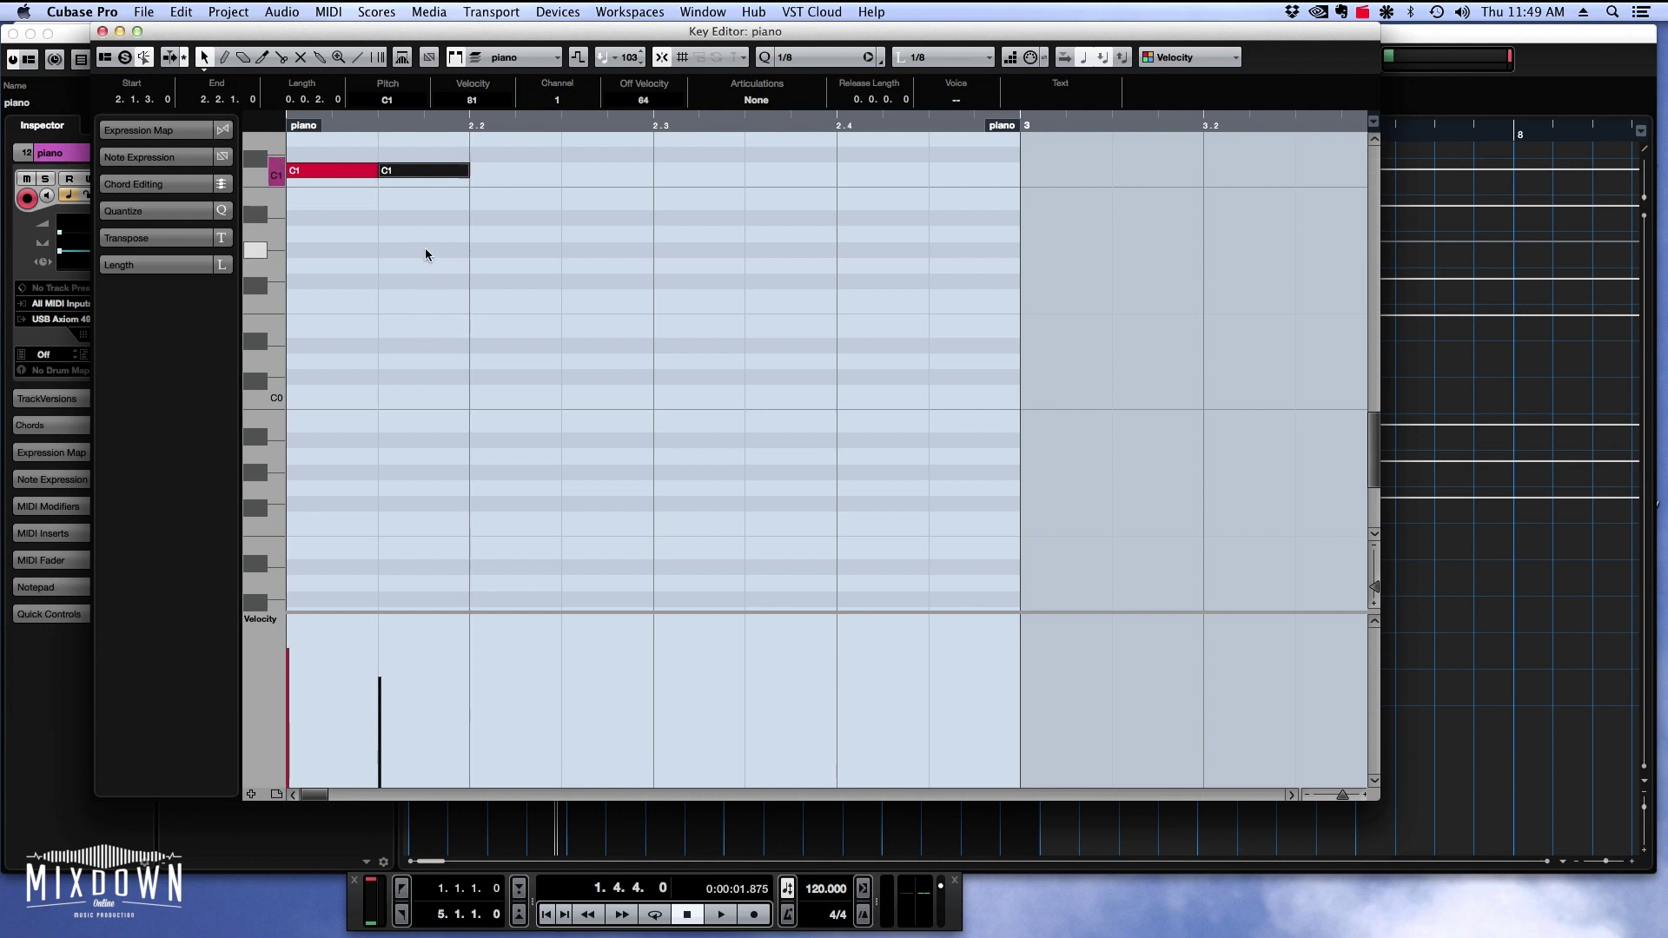
{"action": "left_click", "coordinate": [502, 173], "text": "alt"}
{"action": "left_click_drag", "start_coordinate": [504, 174], "coordinate": [517, 225]}
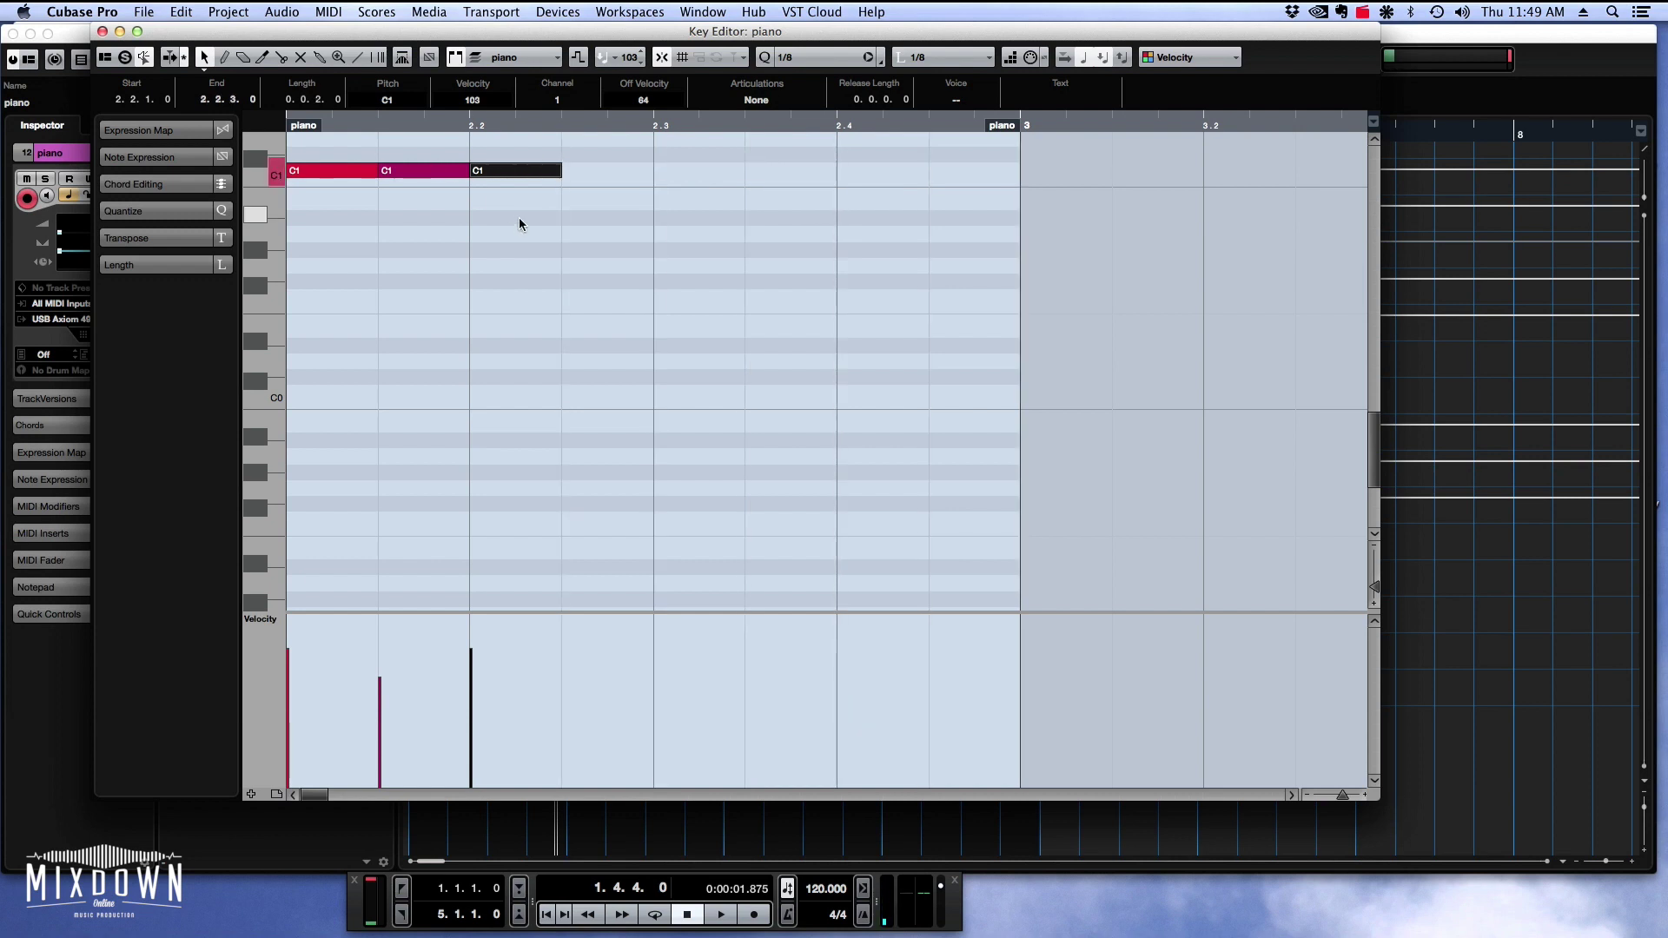
Add a note after the third C1, move it to A0, soften it, then drop it to G#0 and reposition it.
{"action": "left_click", "coordinate": [618, 170]}
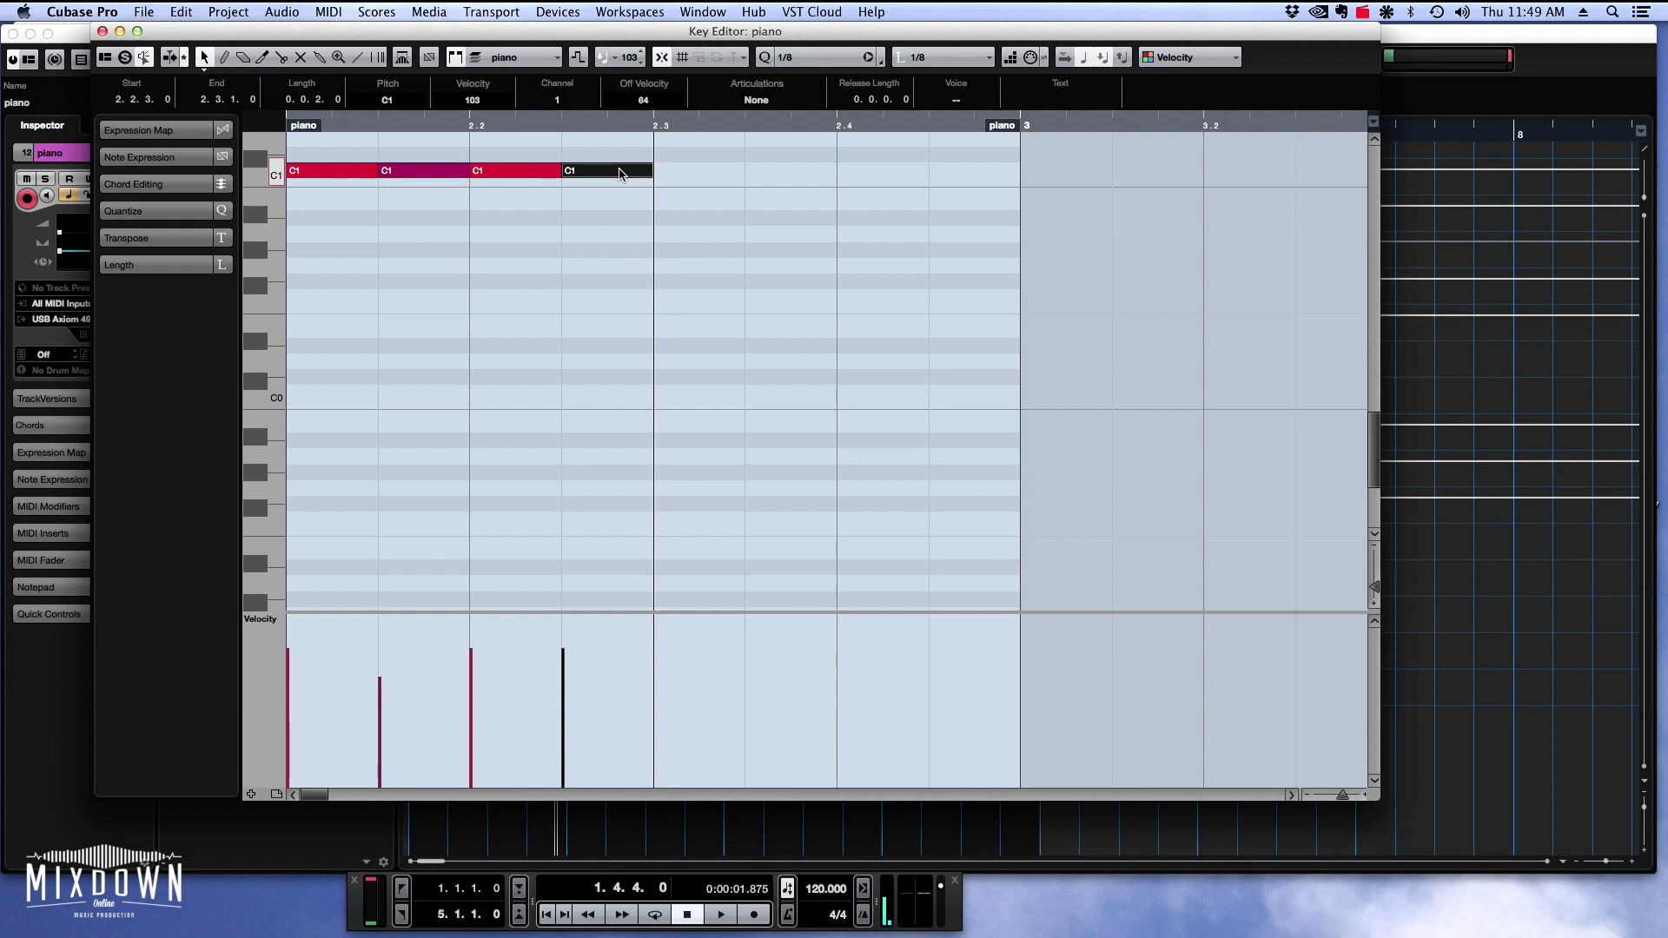
{"action": "mouse_move", "coordinate": [618, 172]}
{"action": "left_mouse_down"}
{"action": "mouse_move", "coordinate": [590, 379]}
{"action": "mouse_move", "coordinate": [610, 144]}
{"action": "mouse_move", "coordinate": [619, 264]}
{"action": "mouse_move", "coordinate": [626, 202]}
{"action": "left_mouse_up"}
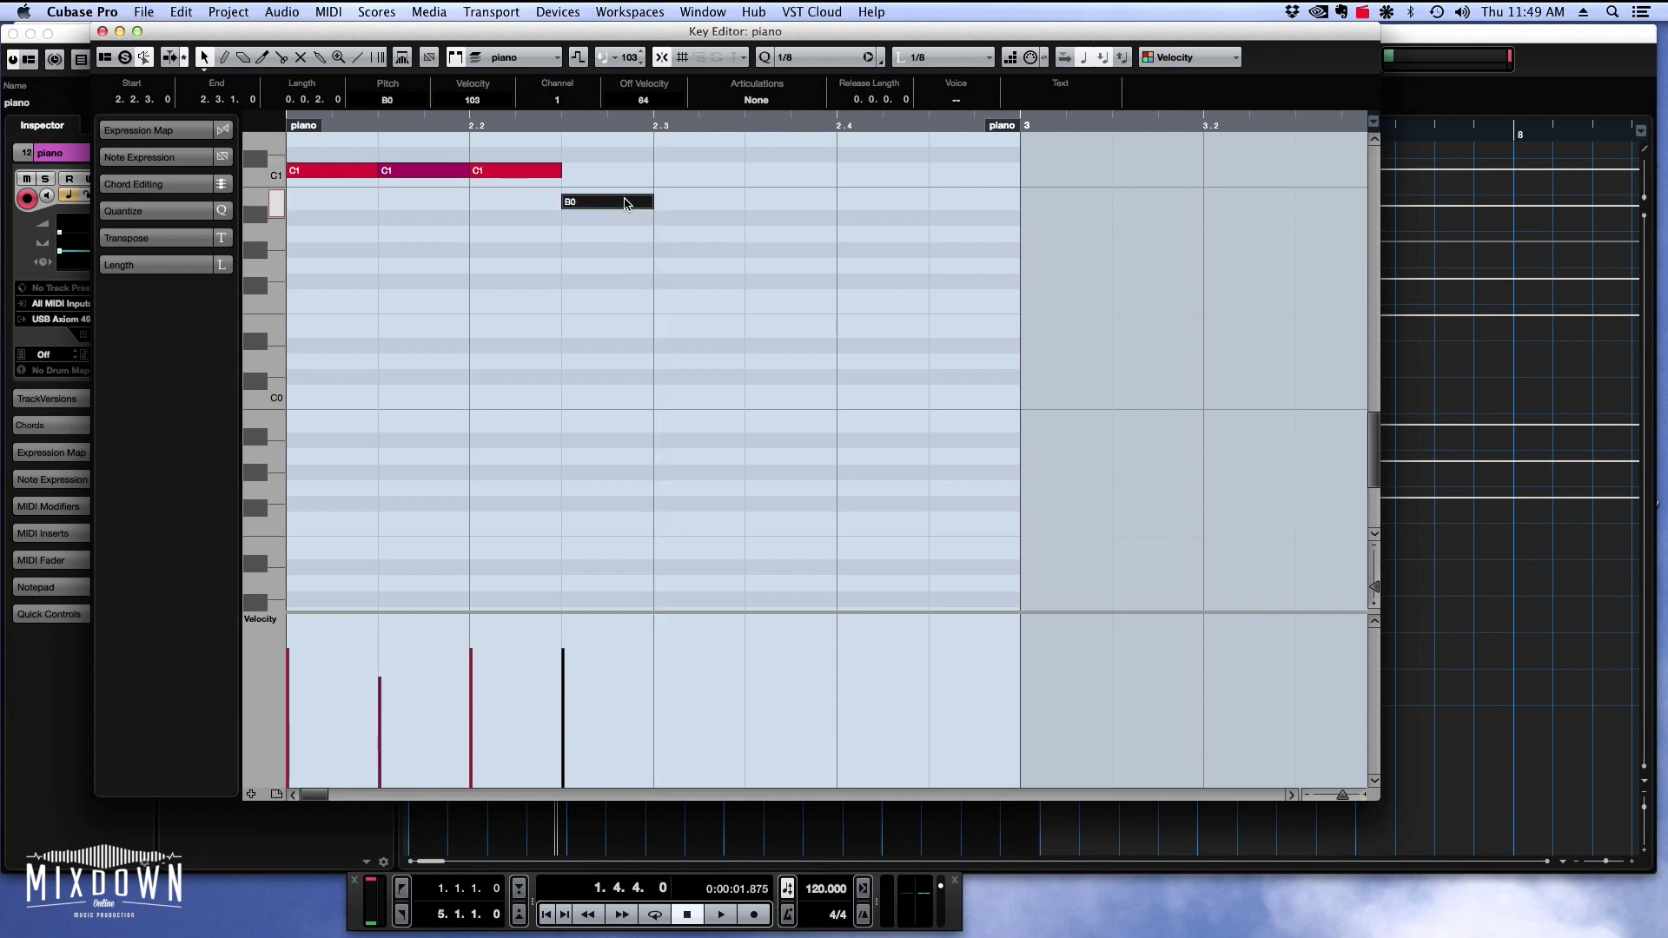
{"action": "left_click_drag", "start_coordinate": [596, 240], "coordinate": [617, 289]}
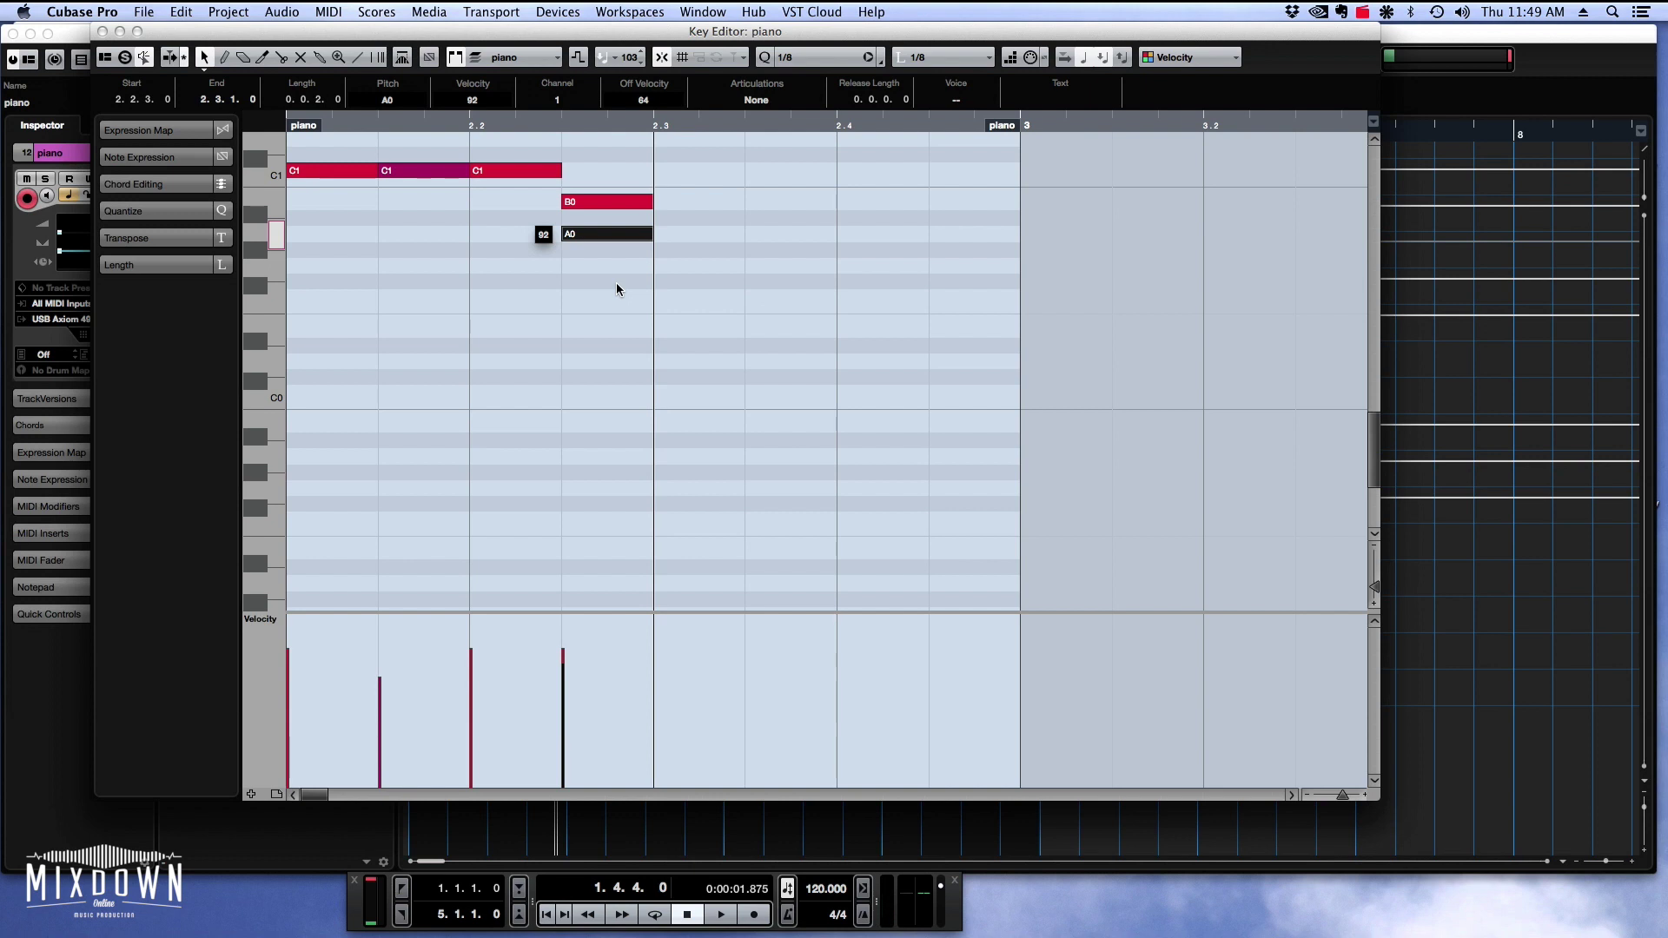
{"action": "mouse_move", "coordinate": [618, 290]}
{"action": "left_mouse_down"}
{"action": "mouse_move", "coordinate": [622, 424]}
{"action": "mouse_move", "coordinate": [609, 258]}
{"action": "left_mouse_up"}
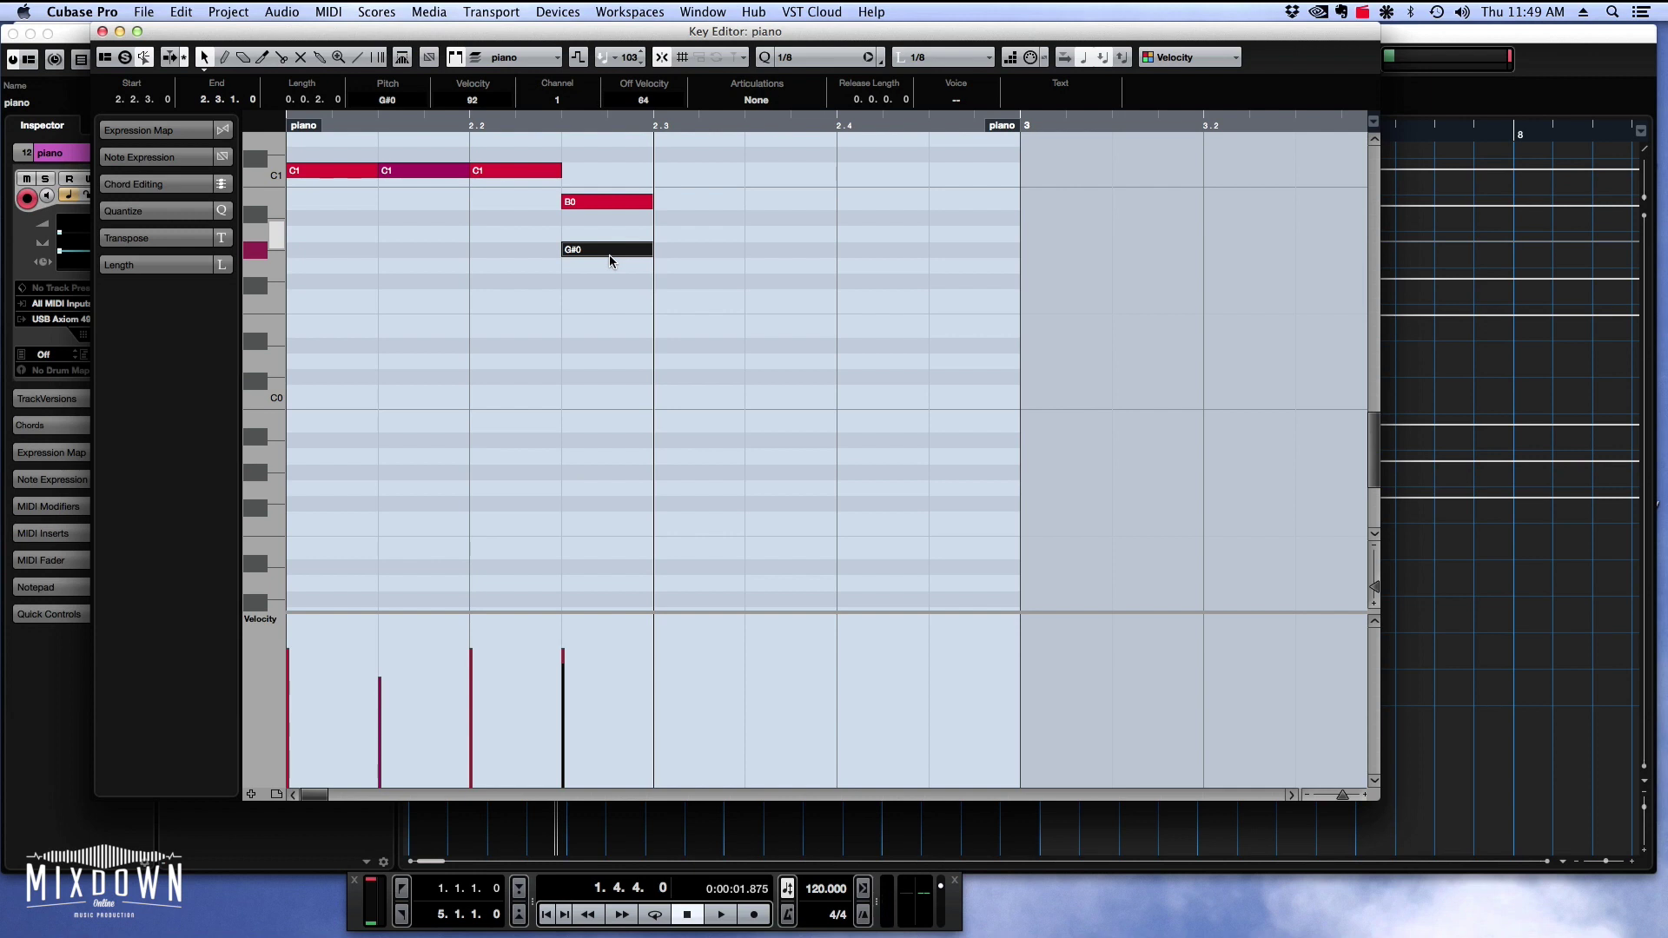
{"action": "mouse_move", "coordinate": [610, 260]}
{"action": "left_mouse_down"}
{"action": "mouse_move", "coordinate": [985, 269]}
{"action": "mouse_move", "coordinate": [337, 262]}
{"action": "mouse_move", "coordinate": [963, 262]}
{"action": "mouse_move", "coordinate": [338, 261]}
{"action": "mouse_move", "coordinate": [803, 280]}
{"action": "mouse_move", "coordinate": [447, 261]}
{"action": "mouse_move", "coordinate": [764, 274]}
{"action": "mouse_move", "coordinate": [590, 266]}
{"action": "left_mouse_up"}
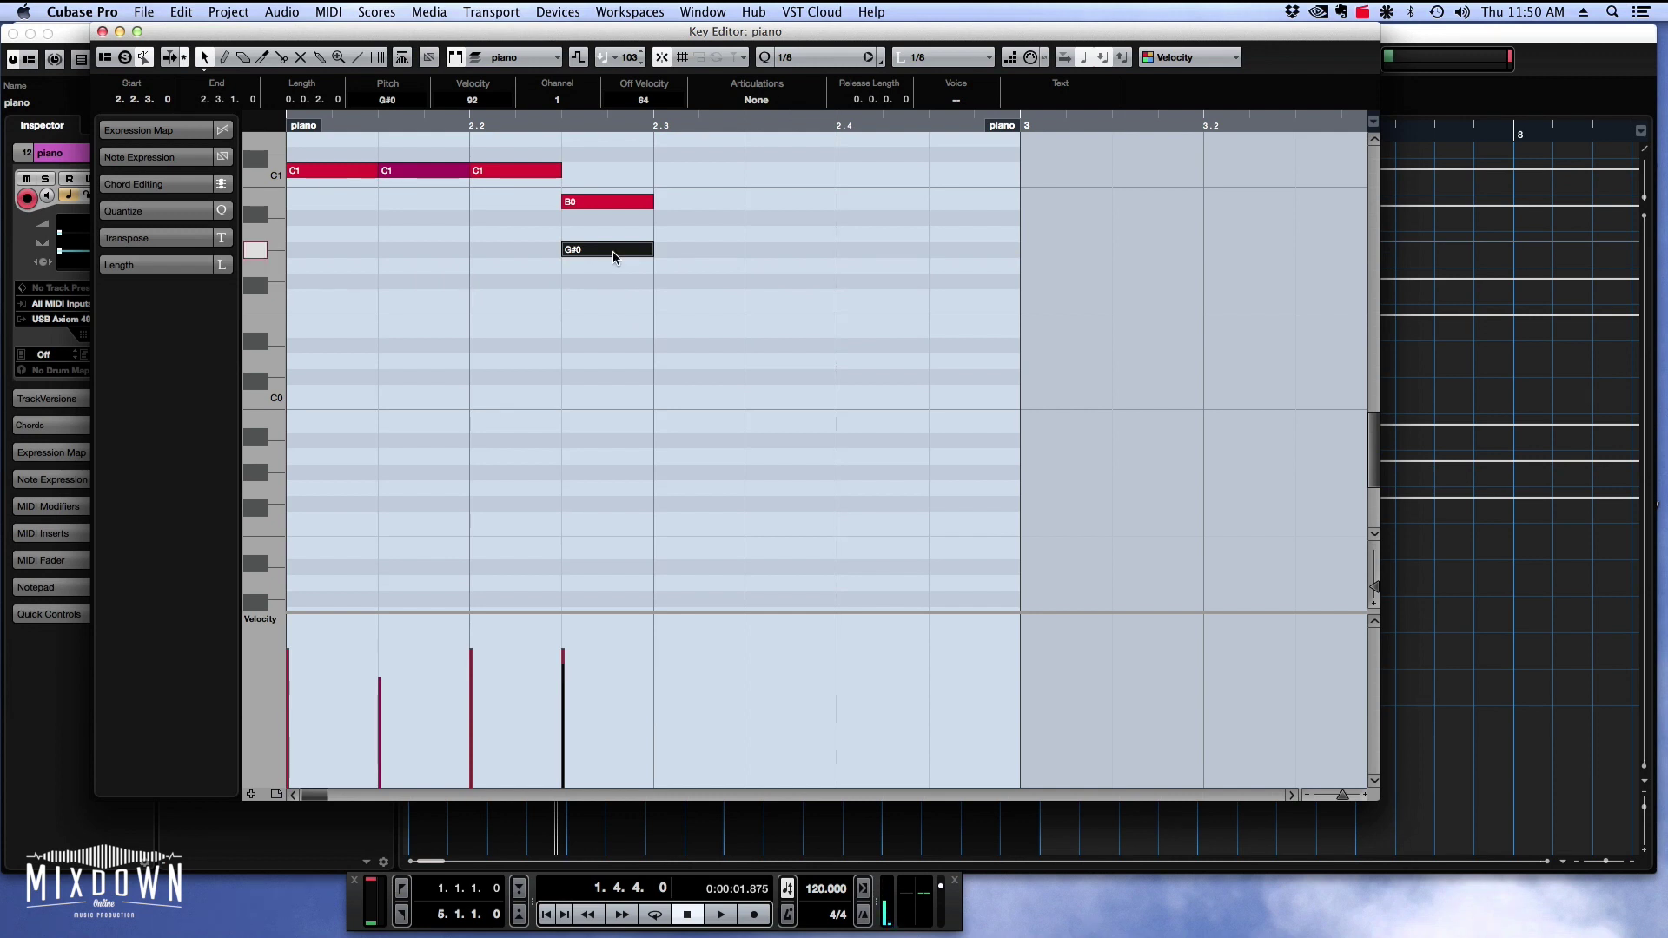
Add a B0 note at beat 2.3, nudge it one eighth later, and close the Key Editor.
{"action": "left_click", "coordinate": [684, 201]}
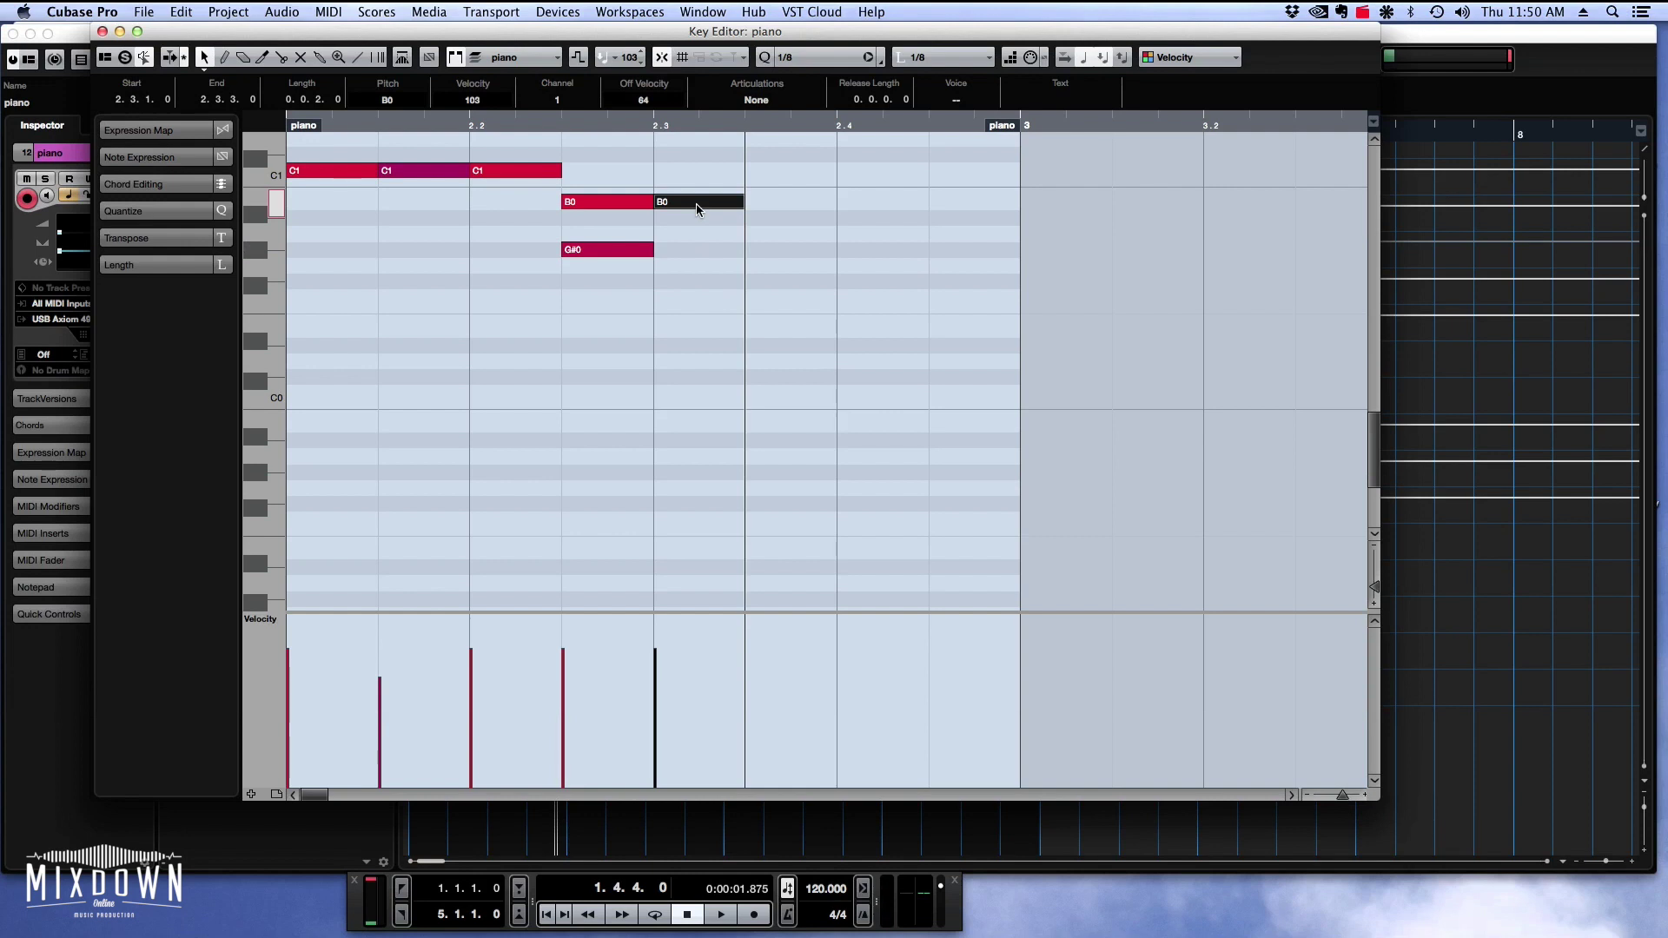
{"action": "left_click_drag", "start_coordinate": [698, 208], "coordinate": [916, 221]}
{"action": "key", "text": "BackSpace"}
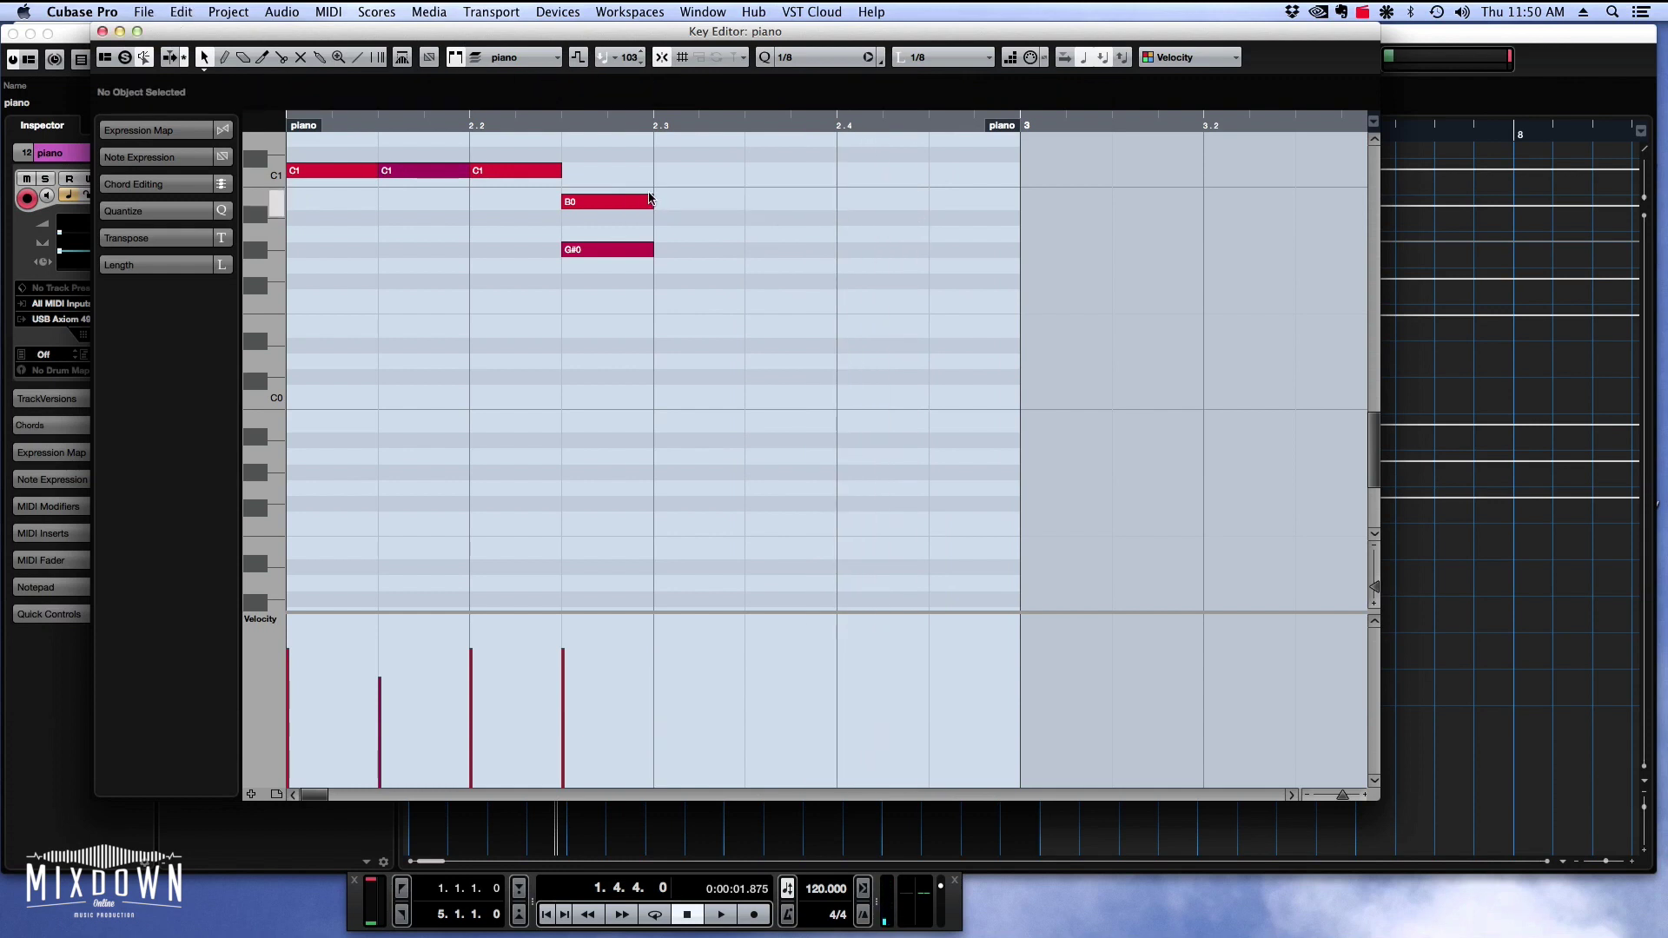
{"action": "left_click", "coordinate": [676, 200], "text": "alt"}
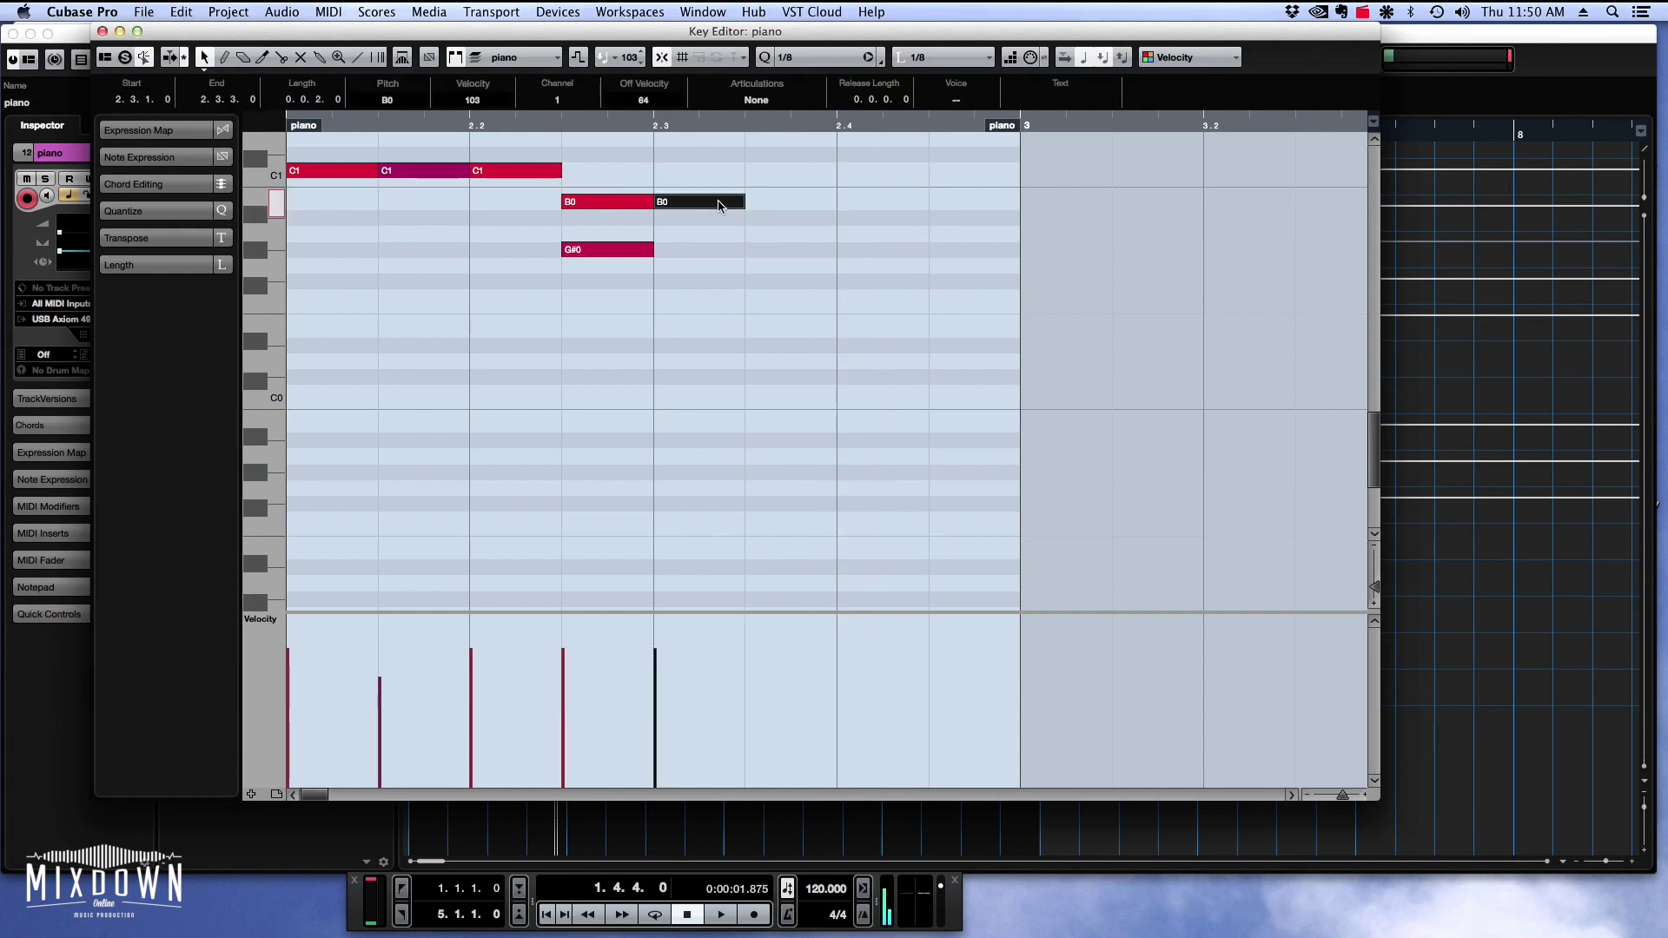
{"action": "left_click", "coordinate": [711, 202]}
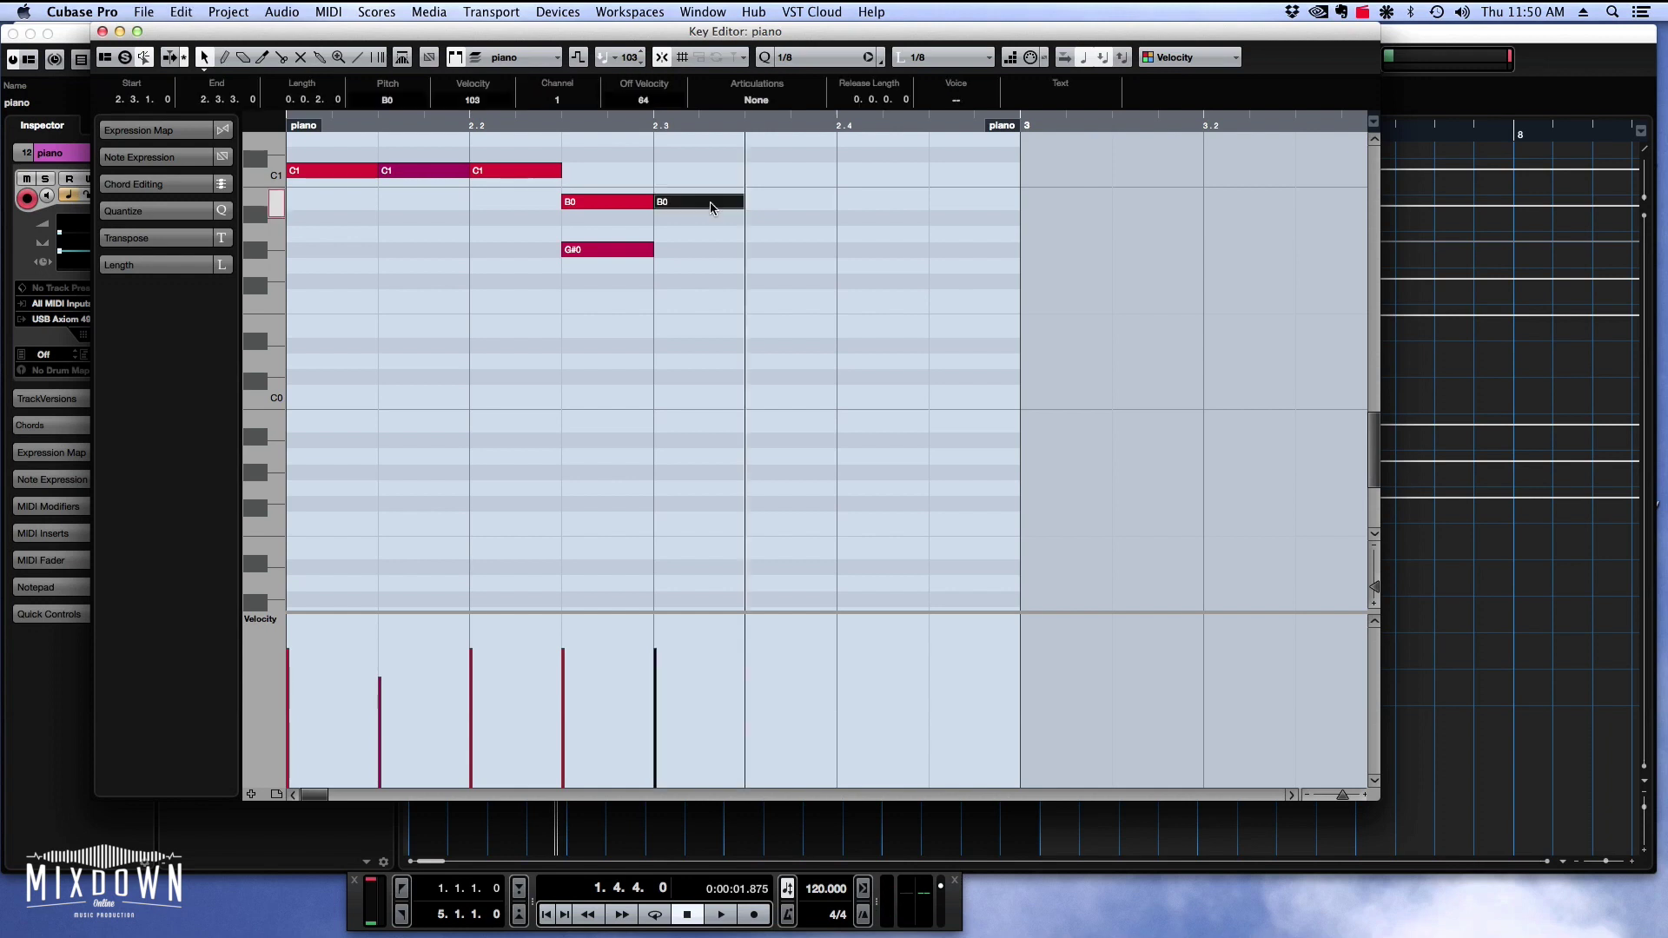
{"action": "key", "text": "super+Right"}
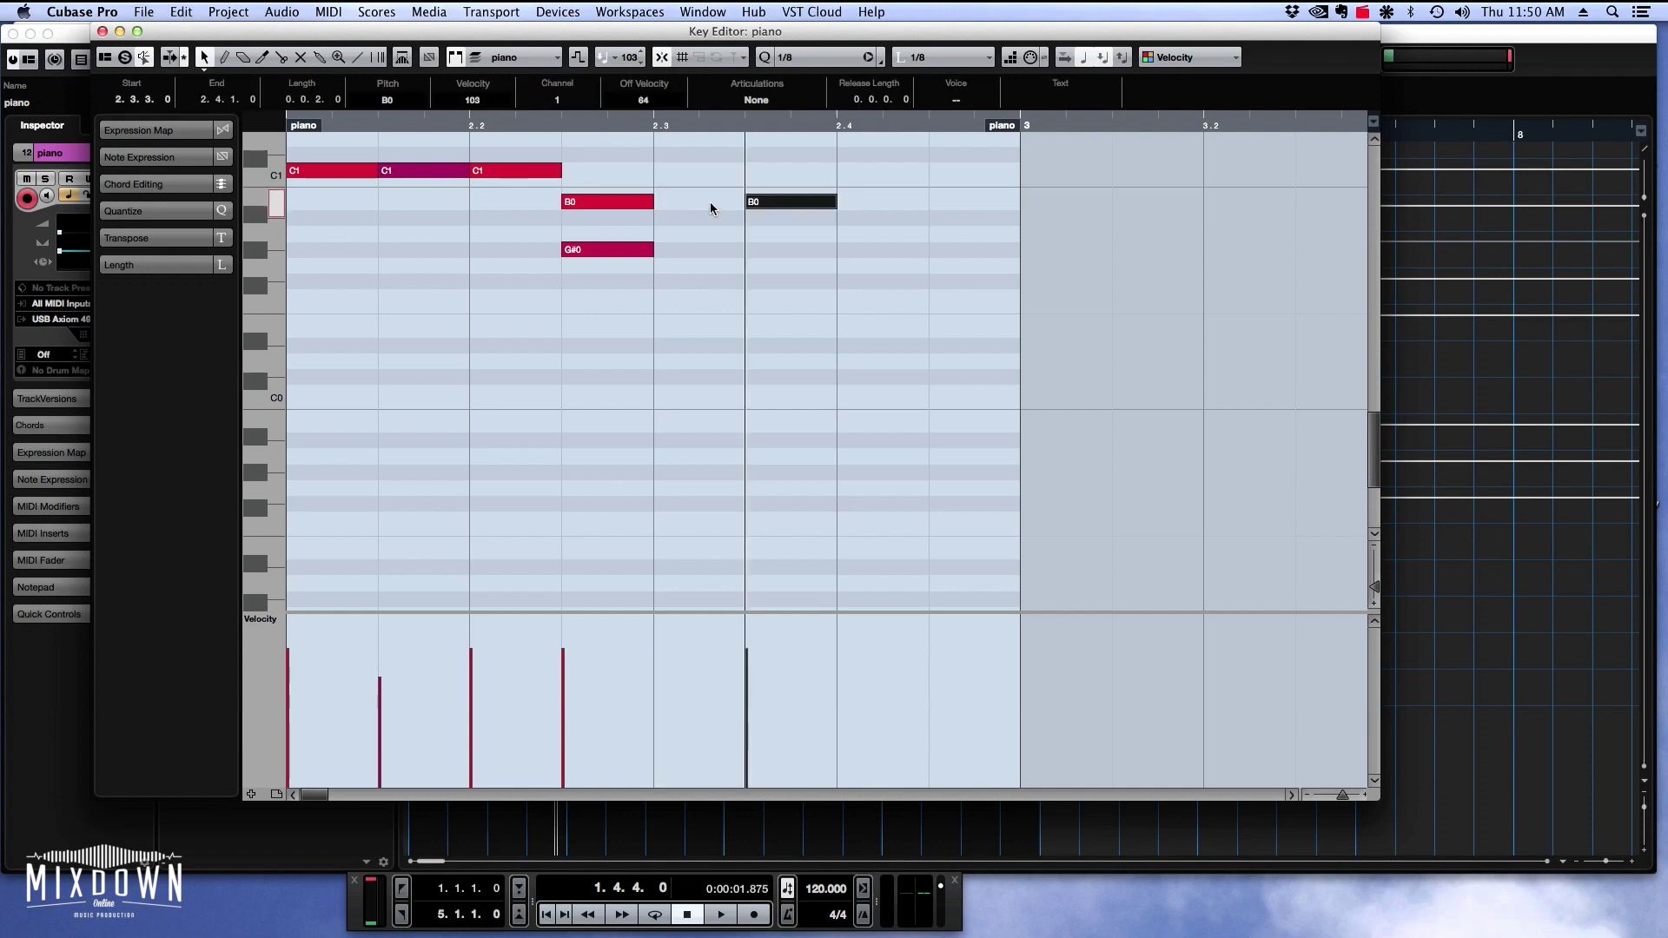
{"action": "mouse_move", "coordinate": [752, 202]}
{"action": "left_mouse_down"}
{"action": "mouse_move", "coordinate": [718, 208]}
{"action": "mouse_move", "coordinate": [882, 207]}
{"action": "mouse_move", "coordinate": [673, 208]}
{"action": "mouse_move", "coordinate": [961, 207]}
{"action": "mouse_move", "coordinate": [674, 207]}
{"action": "mouse_move", "coordinate": [850, 208]}
{"action": "mouse_move", "coordinate": [741, 211]}
{"action": "left_mouse_up"}
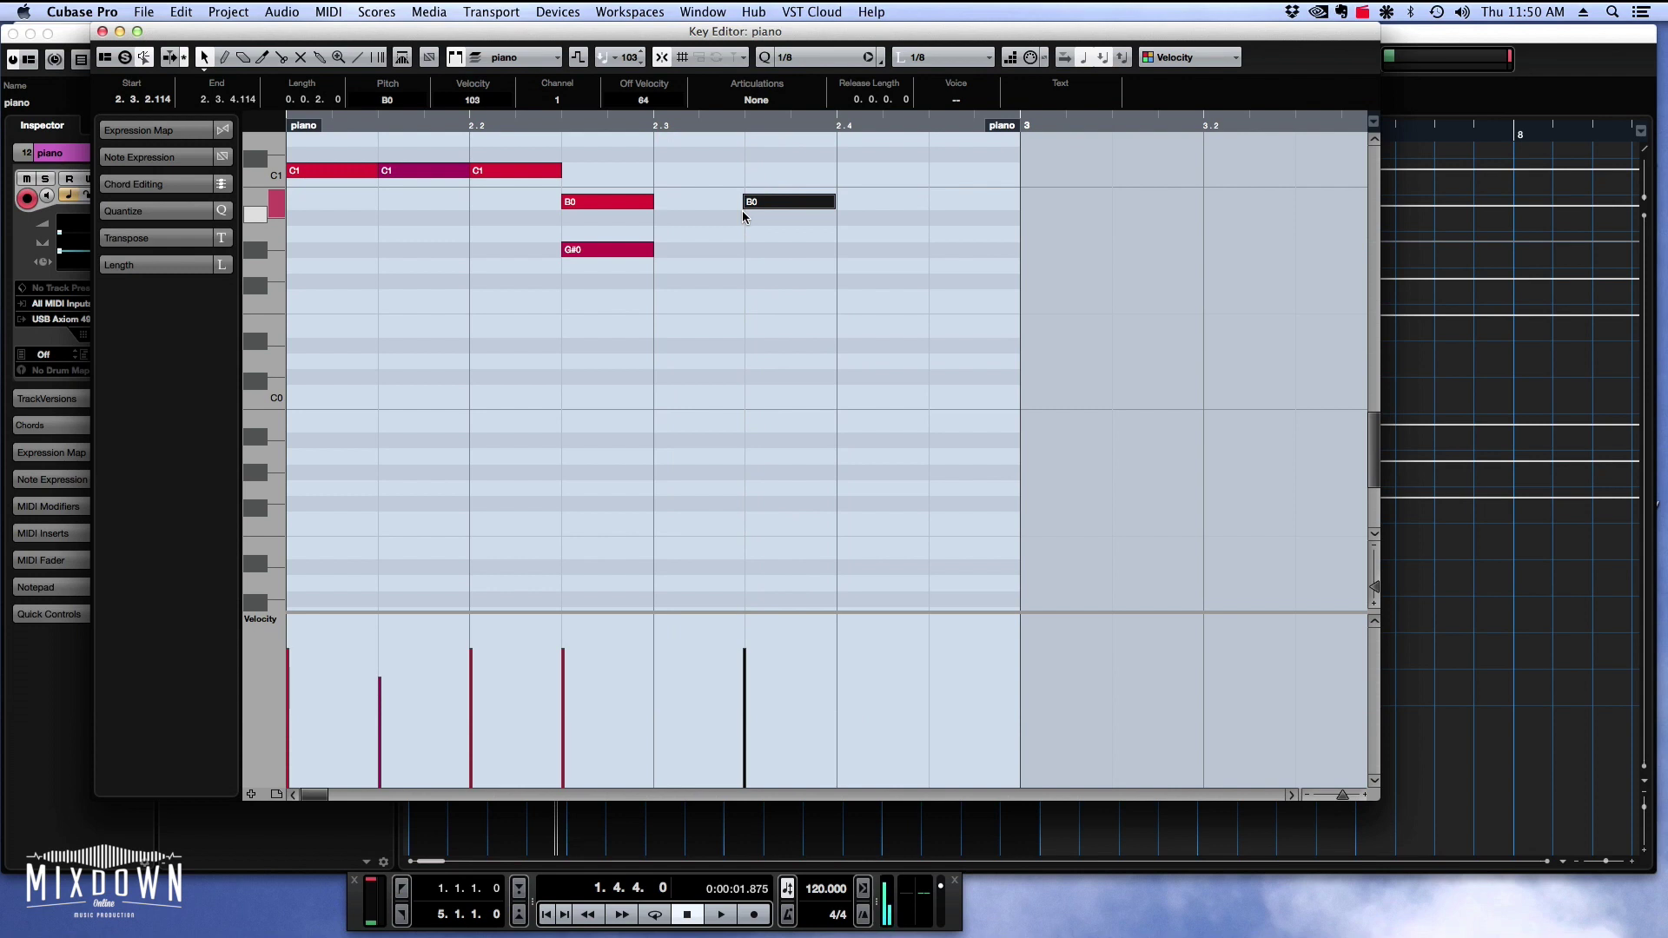
{"action": "left_click", "coordinate": [101, 31]}
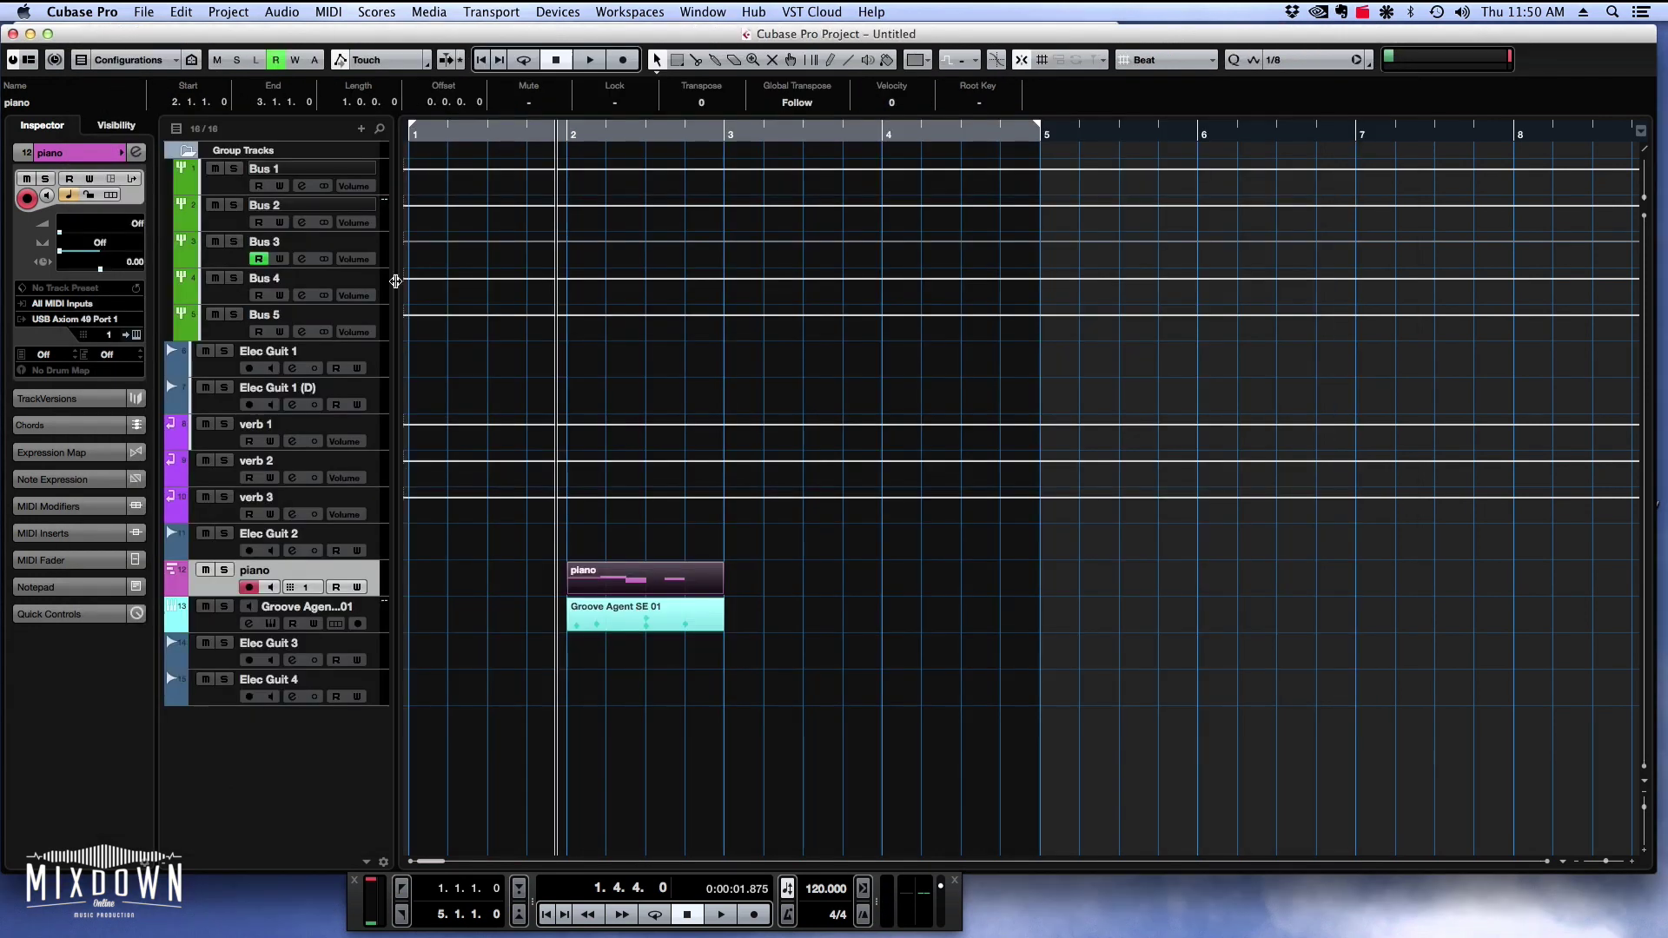
Open the Groove Agent SE 01 part and add Electric Snare hits along the E1 row.
{"action": "double_click", "coordinate": [636, 619]}
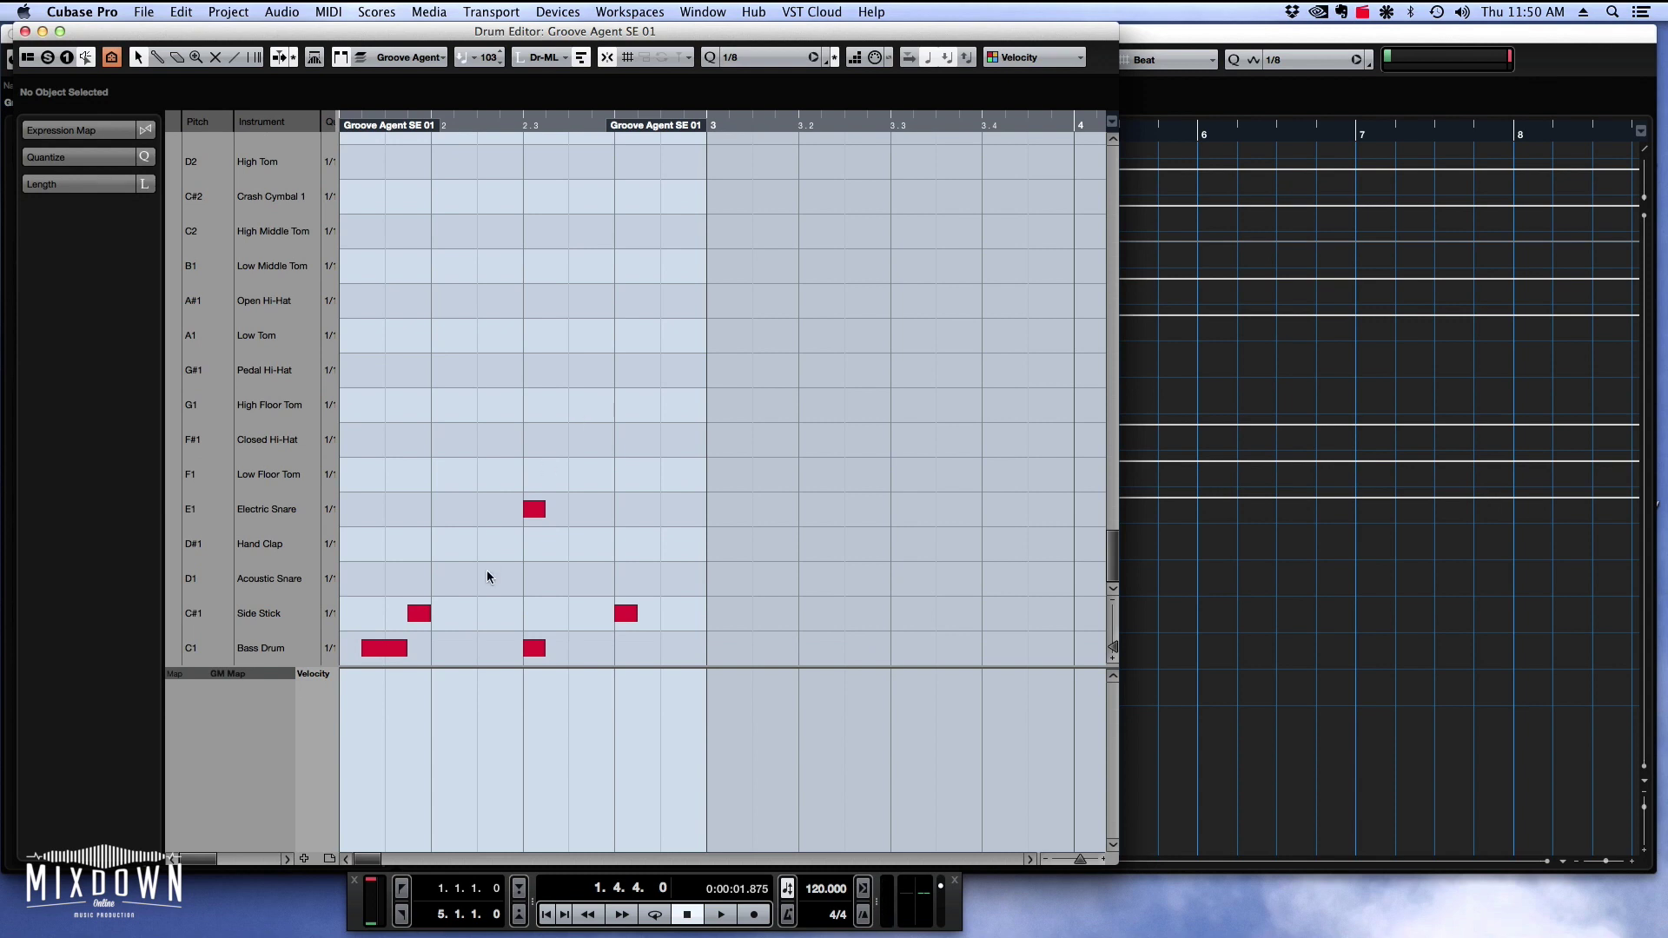
{"action": "left_click_drag", "start_coordinate": [535, 513], "coordinate": [367, 505]}
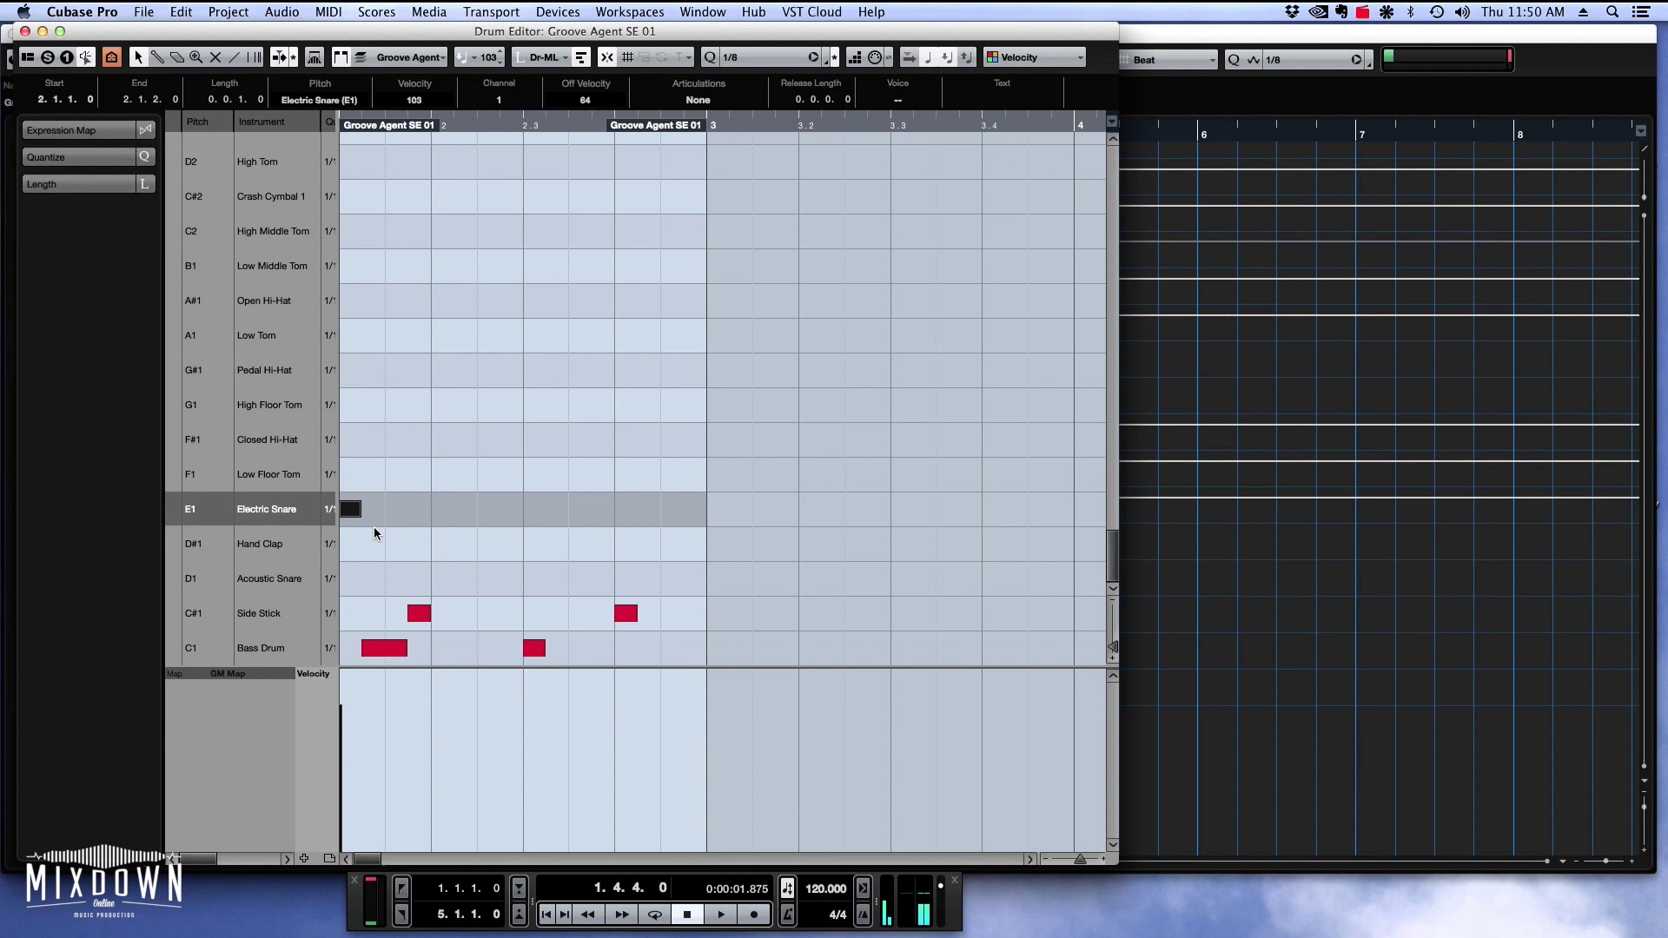
{"action": "left_click", "coordinate": [350, 509]}
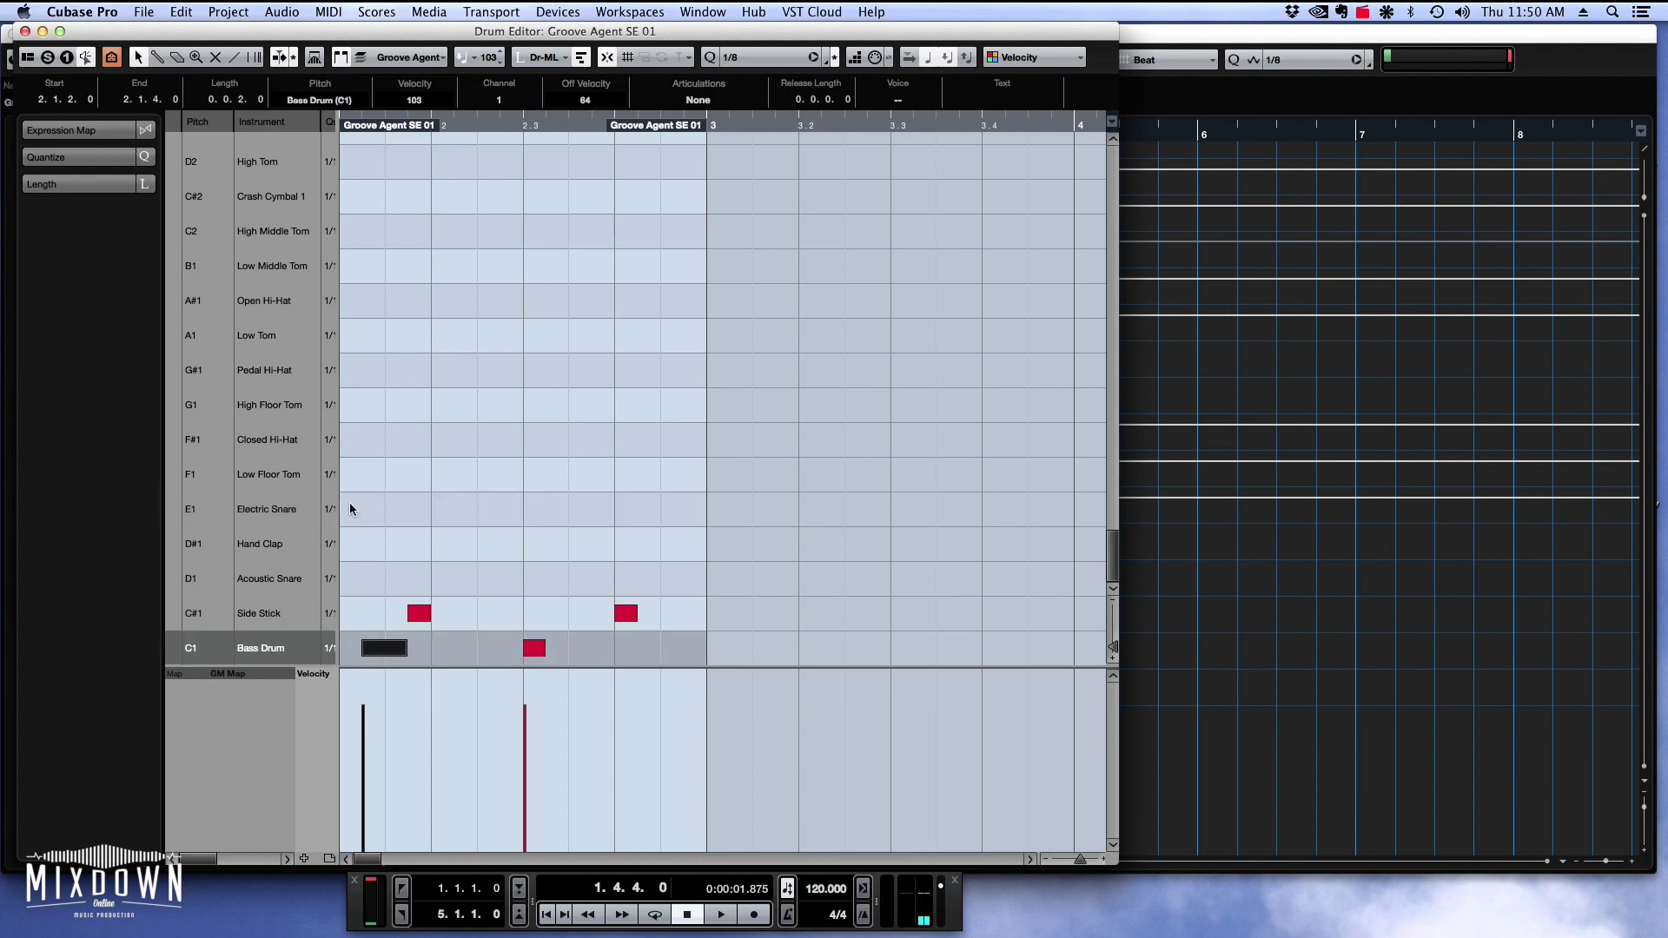
{"action": "left_click", "coordinate": [352, 512]}
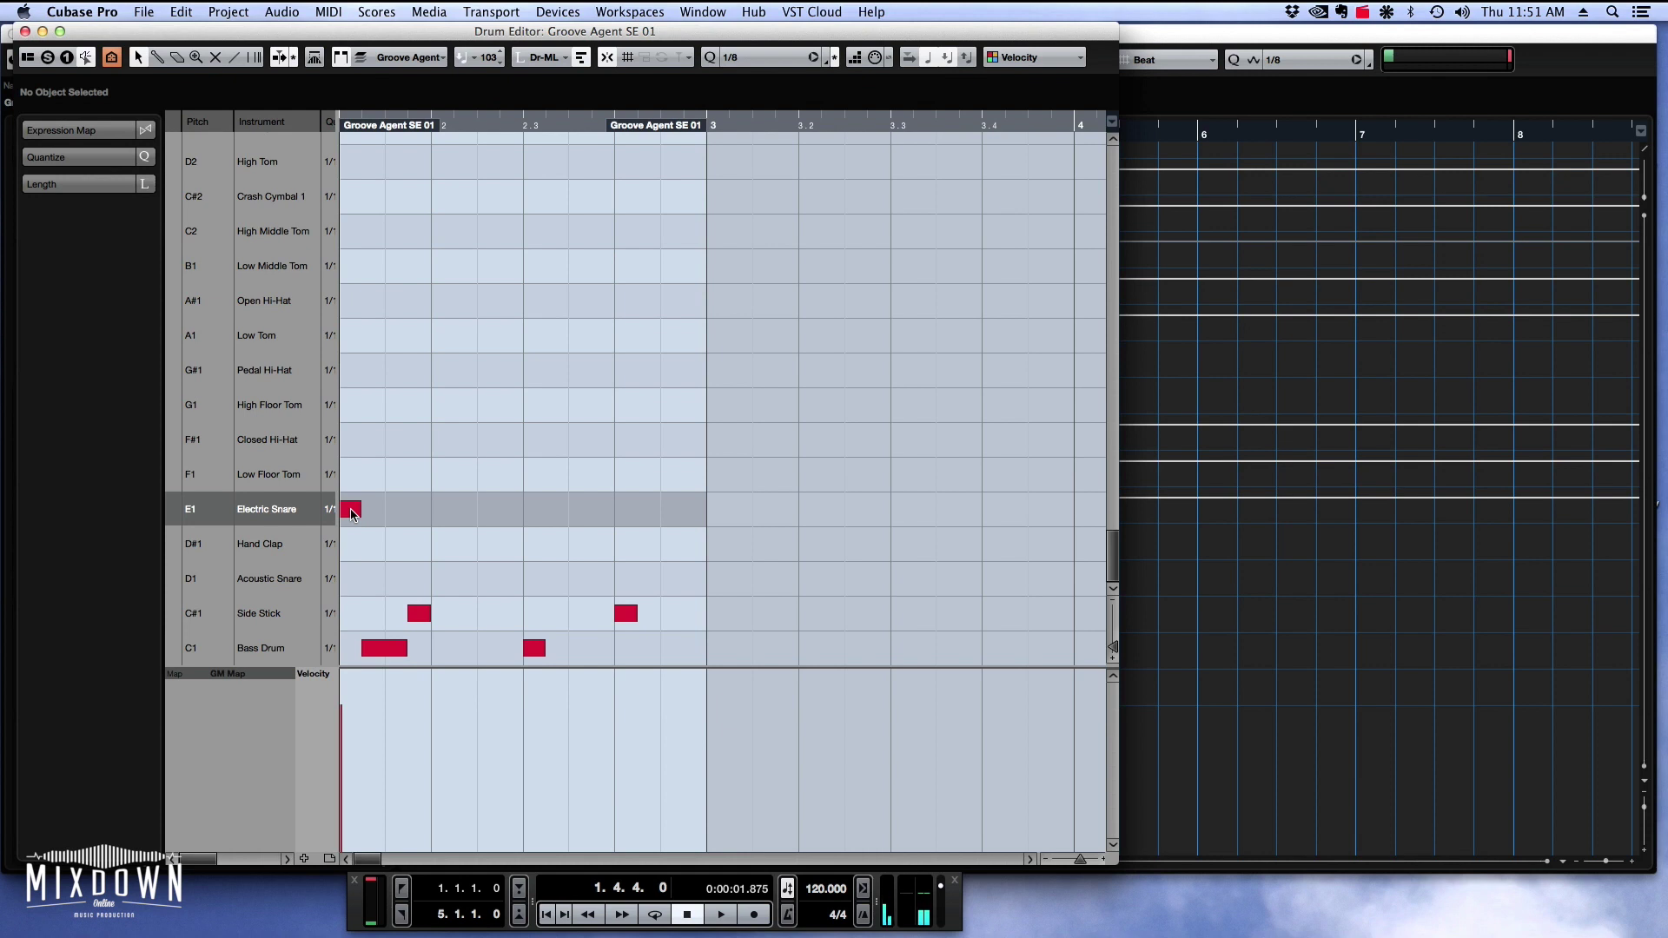
{"action": "left_click", "coordinate": [396, 511]}
{"action": "left_click", "coordinate": [442, 510]}
{"action": "left_click", "coordinate": [489, 511]}
{"action": "left_click", "coordinate": [534, 511]}
{"action": "left_click", "coordinate": [580, 511]}
{"action": "left_click", "coordinate": [625, 510]}
{"action": "left_click", "coordinate": [673, 511]}
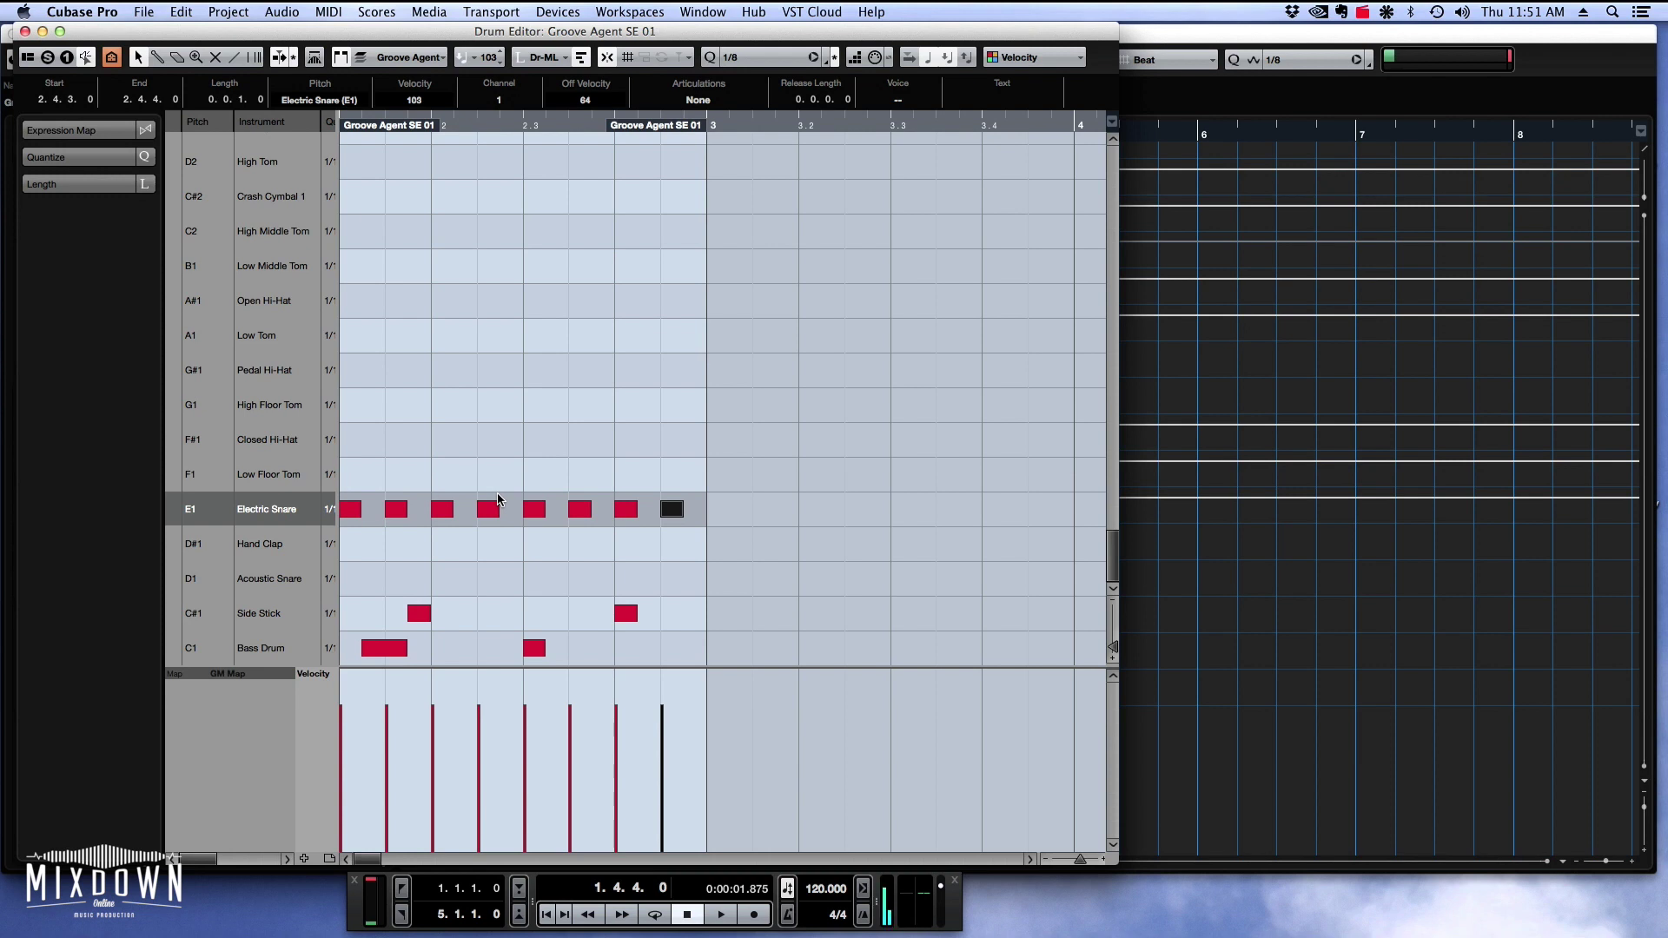
Undo the stray snare hits and paint eight Low Floor Tom hits across the F1 row.
{"action": "key", "text": "super+z"}
{"action": "left_click", "coordinate": [351, 510]}
{"action": "key", "text": "super+z"}
{"action": "left_click_drag", "start_coordinate": [350, 474], "coordinate": [704, 487]}
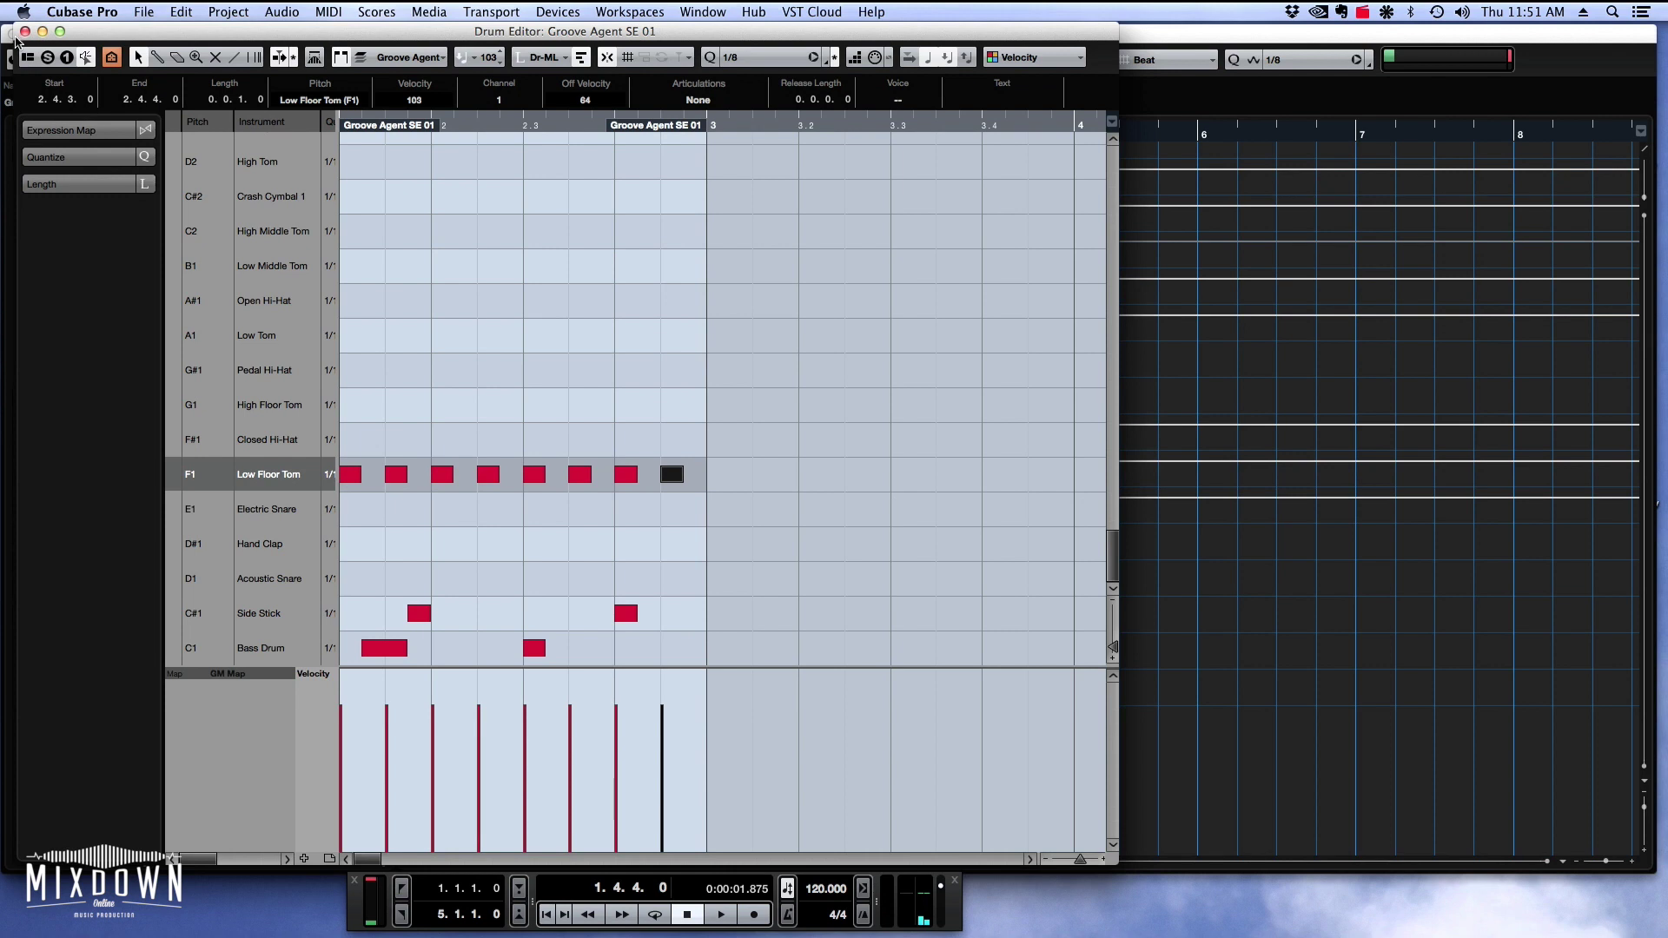
Close the Drum Editor, deselect the part, and open MediaBay from the Media menu.
{"action": "left_click", "coordinate": [24, 32]}
{"action": "left_click", "coordinate": [817, 652]}
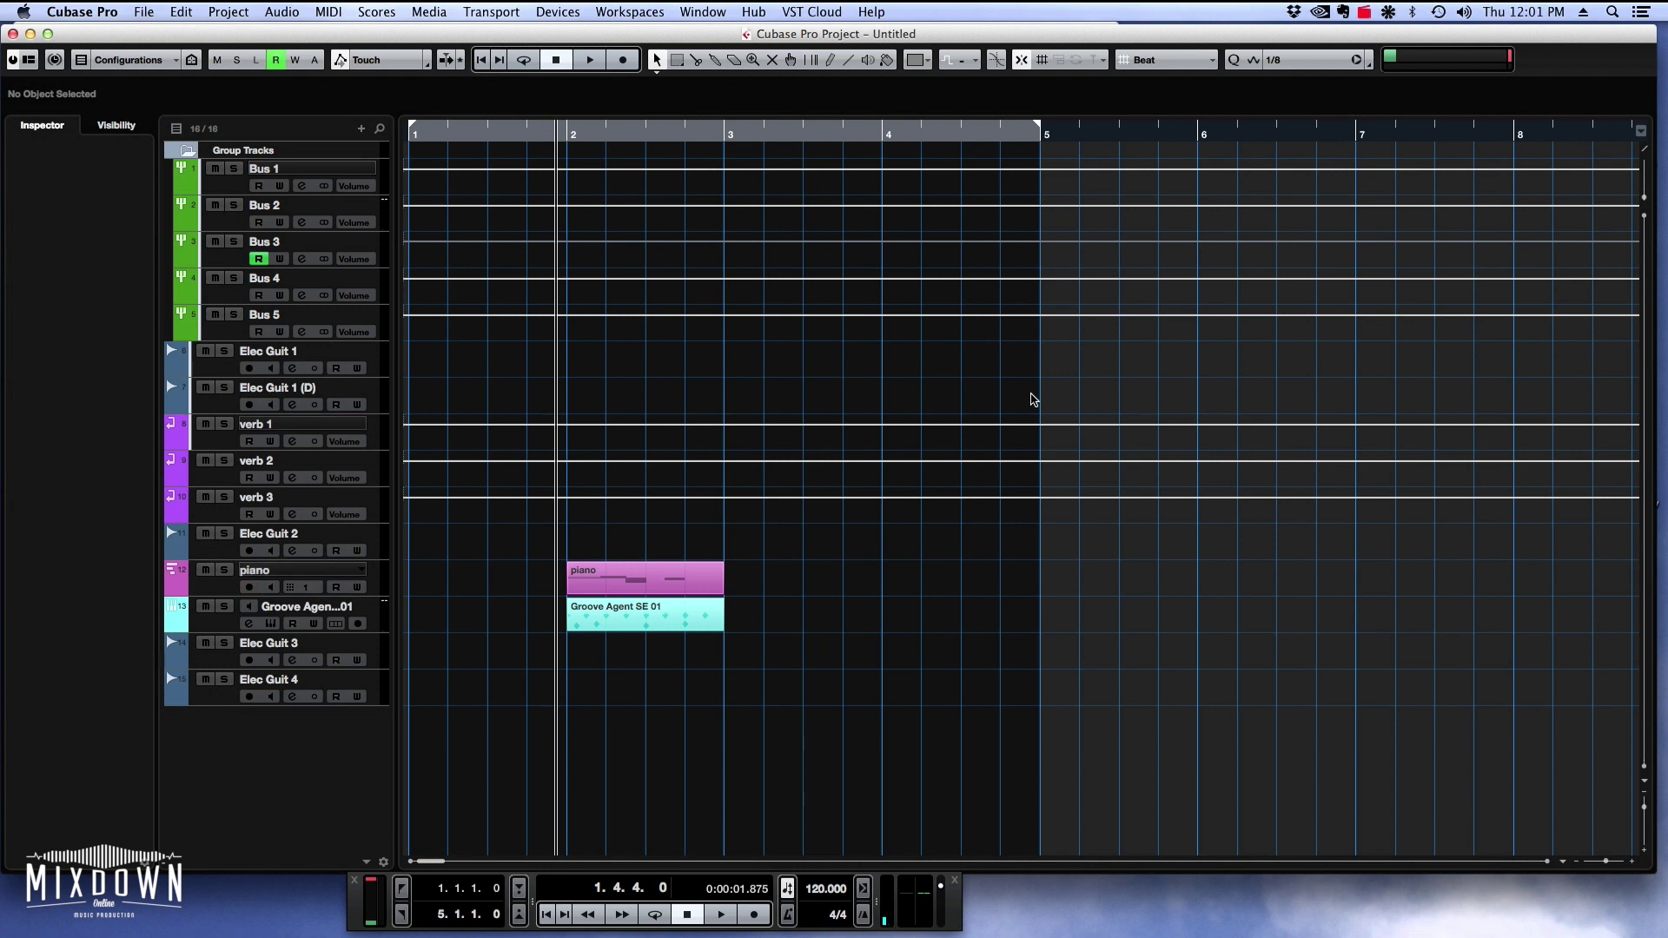
{"action": "left_click", "coordinate": [424, 13]}
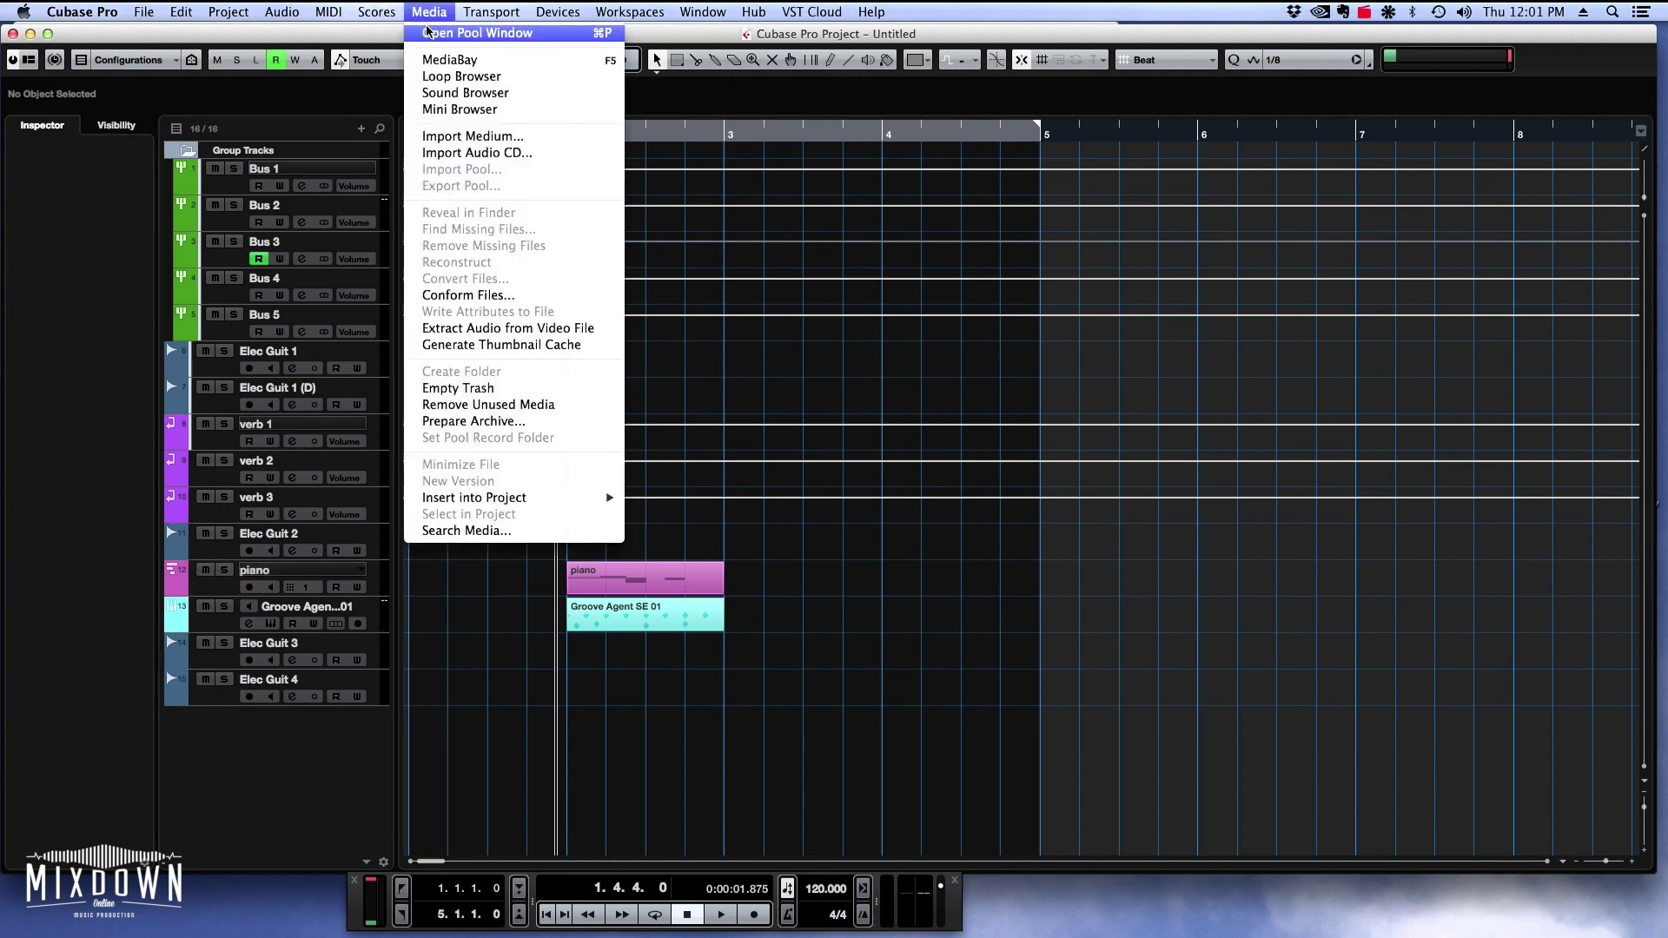
{"action": "left_click", "coordinate": [443, 61]}
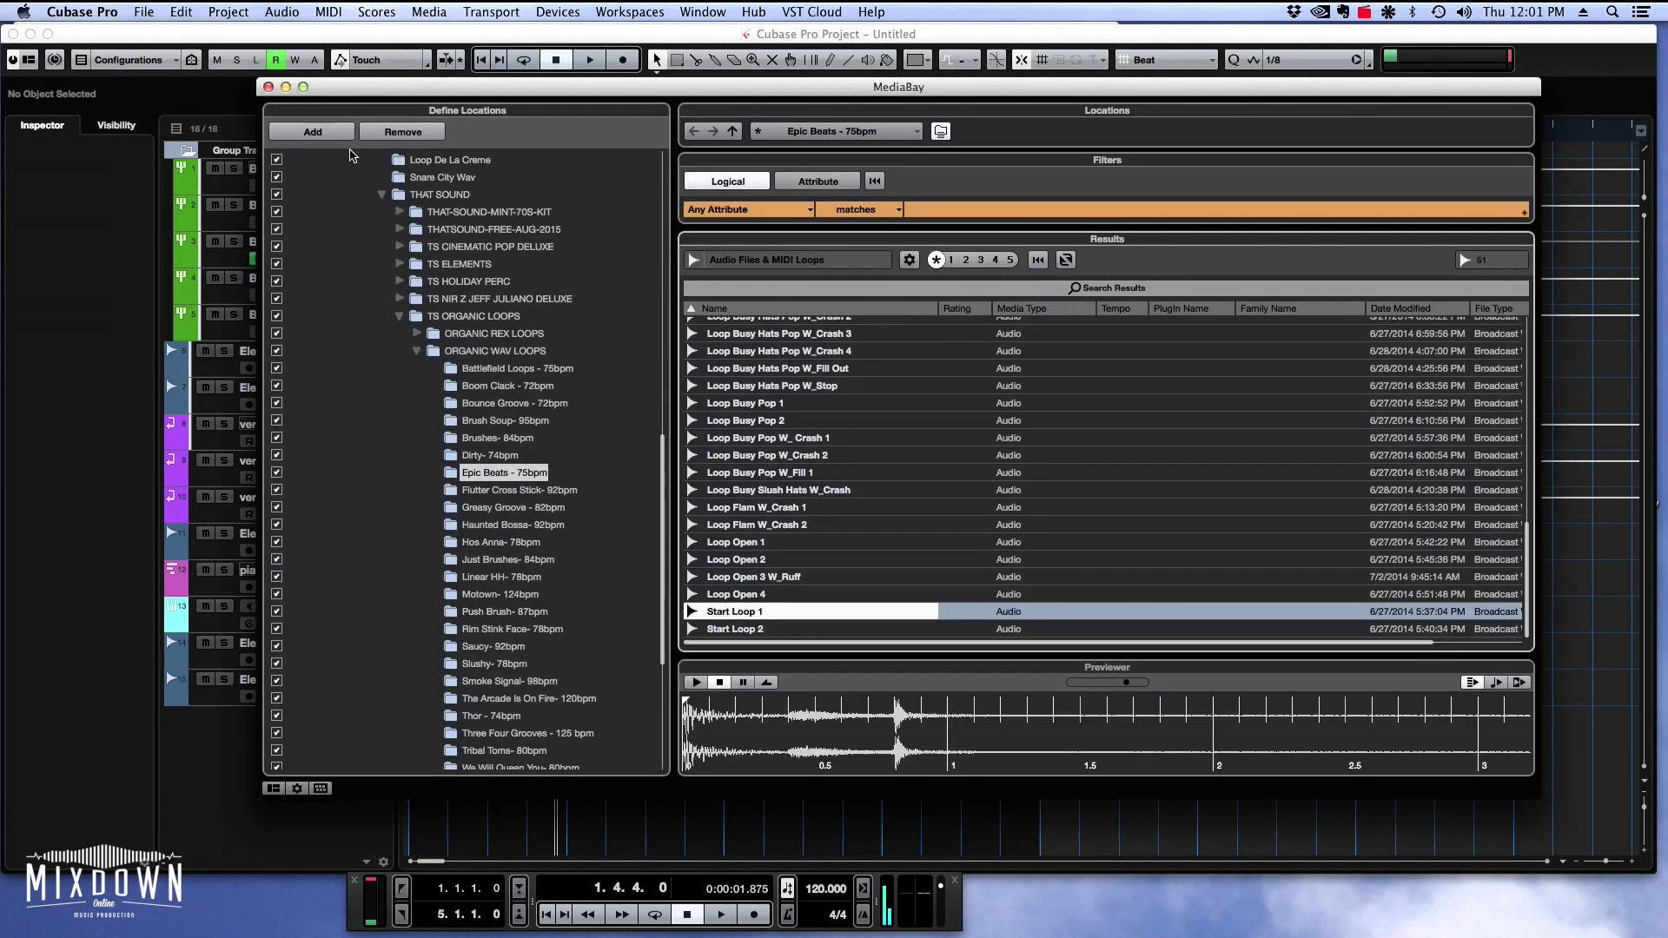
Close the separate MediaBay window and show the project window's right zone with MediaBay Home.
{"action": "left_click", "coordinate": [269, 87]}
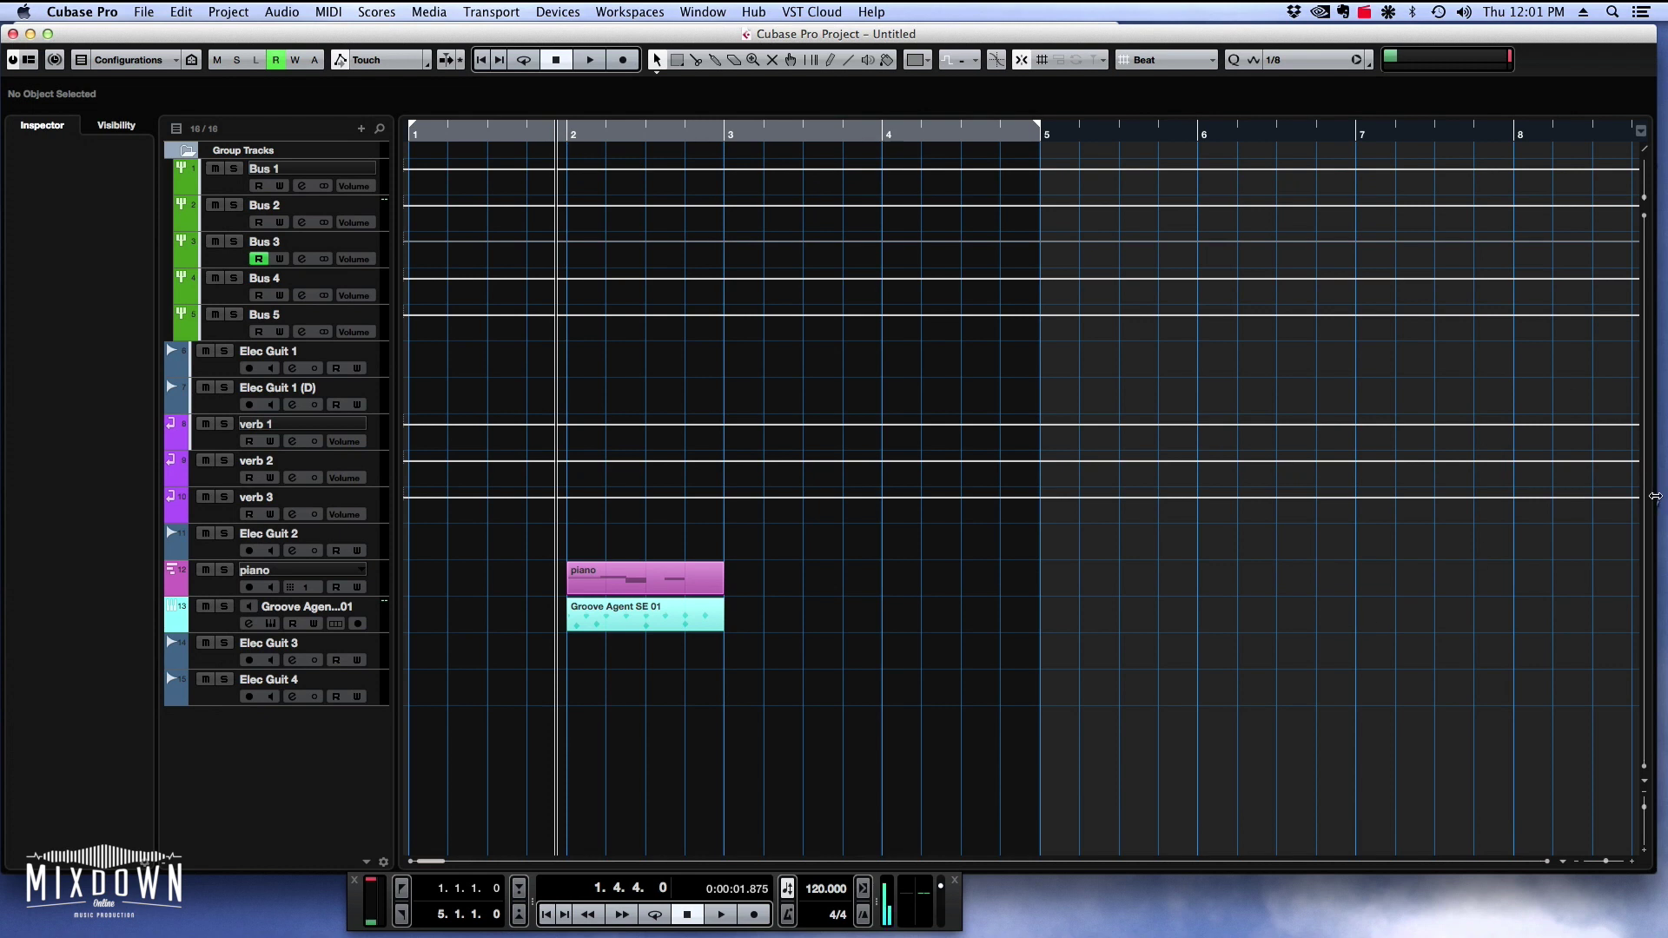
{"action": "right_click", "coordinate": [1654, 501]}
{"action": "left_click", "coordinate": [1655, 497]}
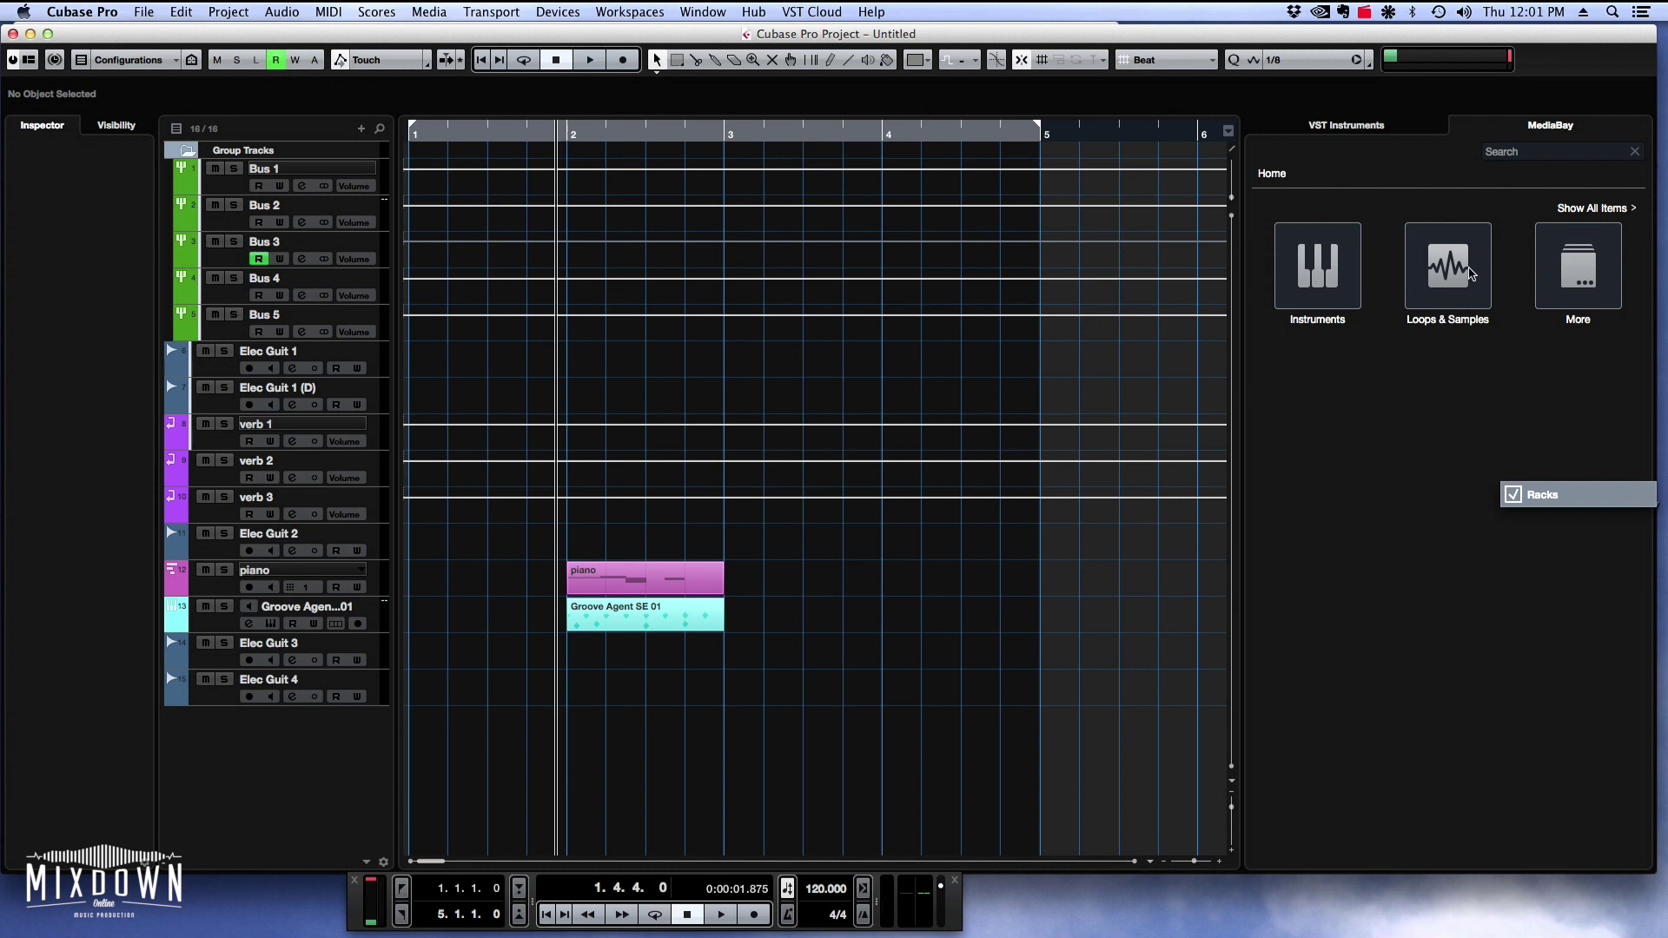
Browse the Instruments, Loops & Samples and More categories in the docked MediaBay.
{"action": "left_click", "coordinate": [1574, 455]}
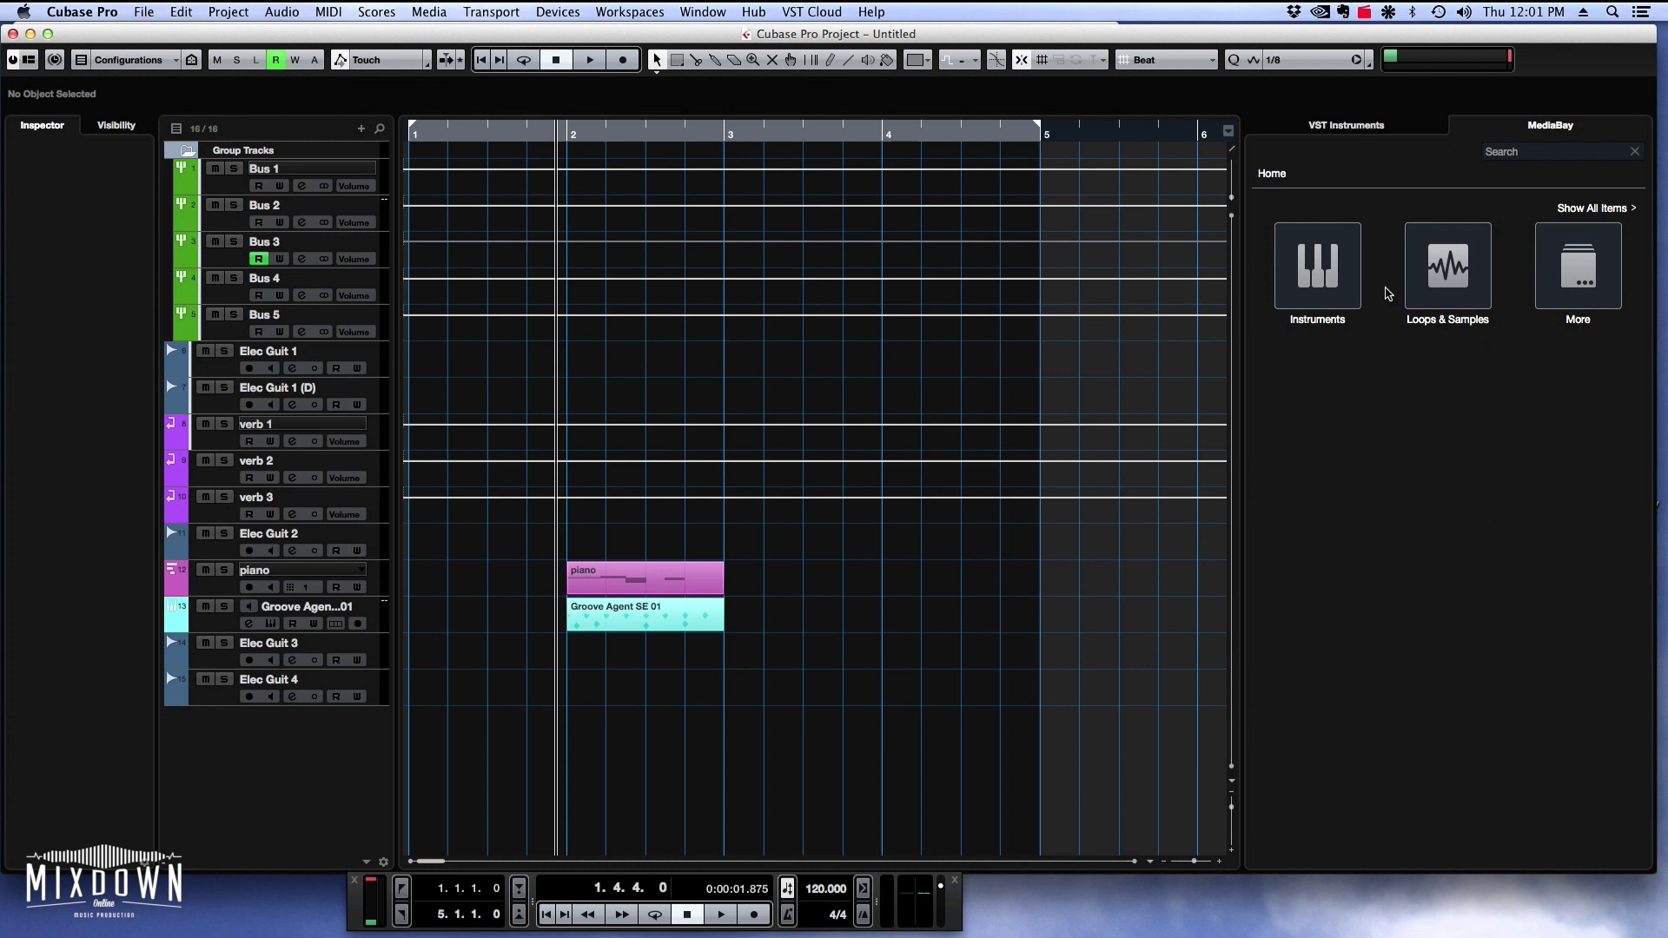
{"action": "left_click", "coordinate": [1330, 272]}
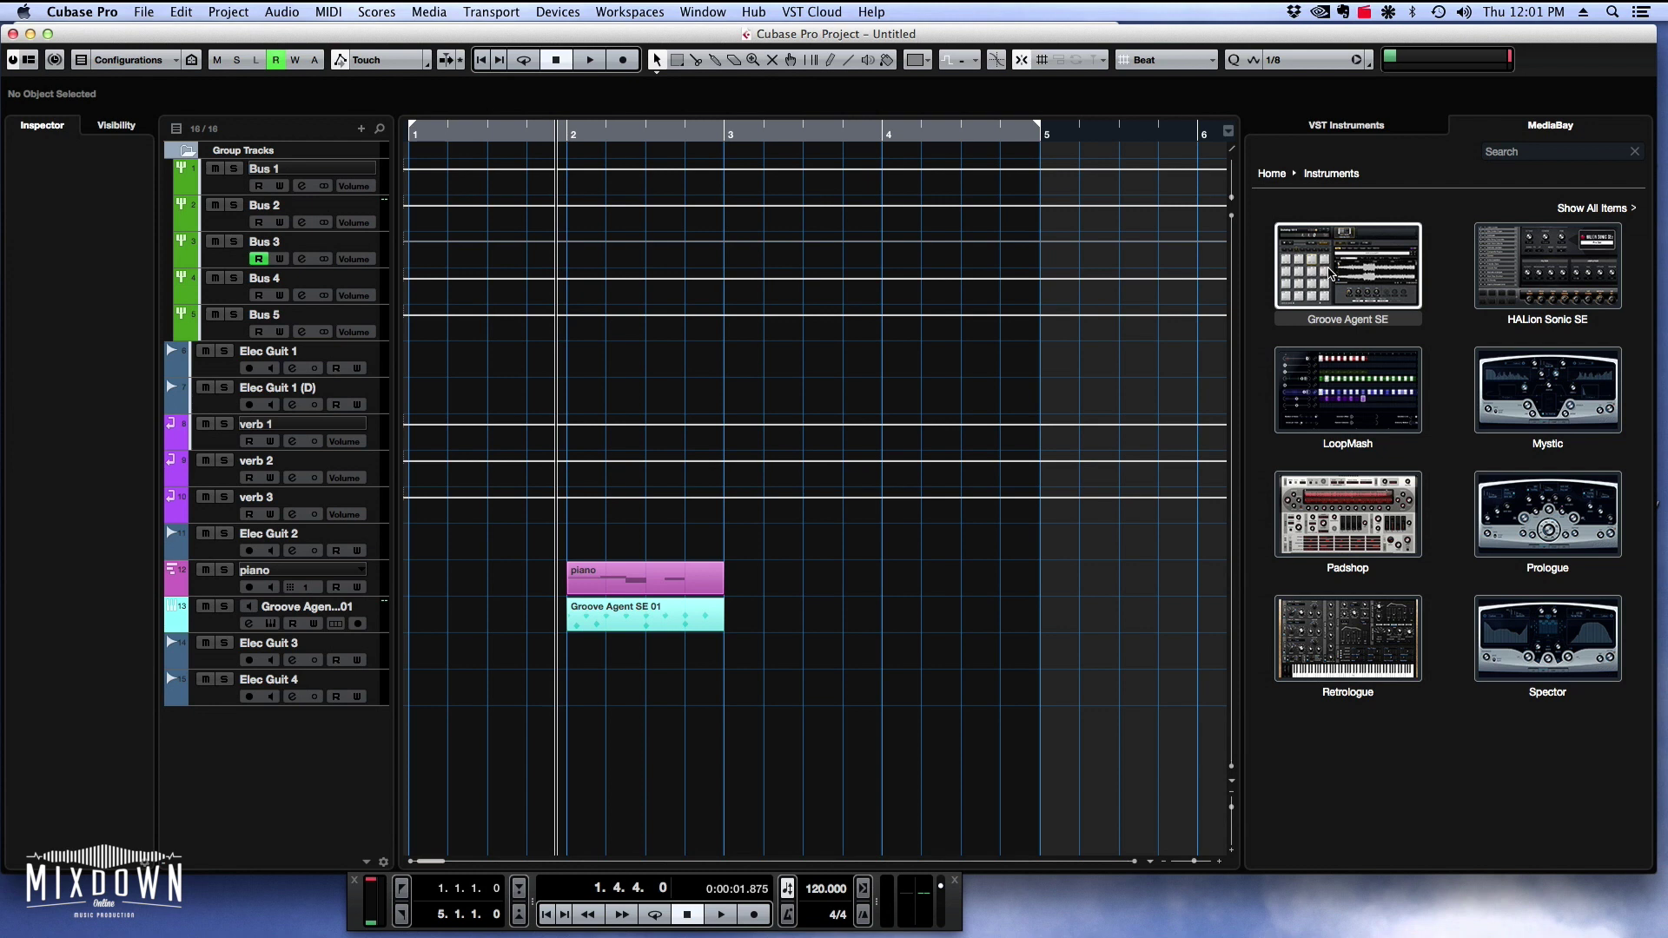
{"action": "left_click", "coordinate": [1321, 174]}
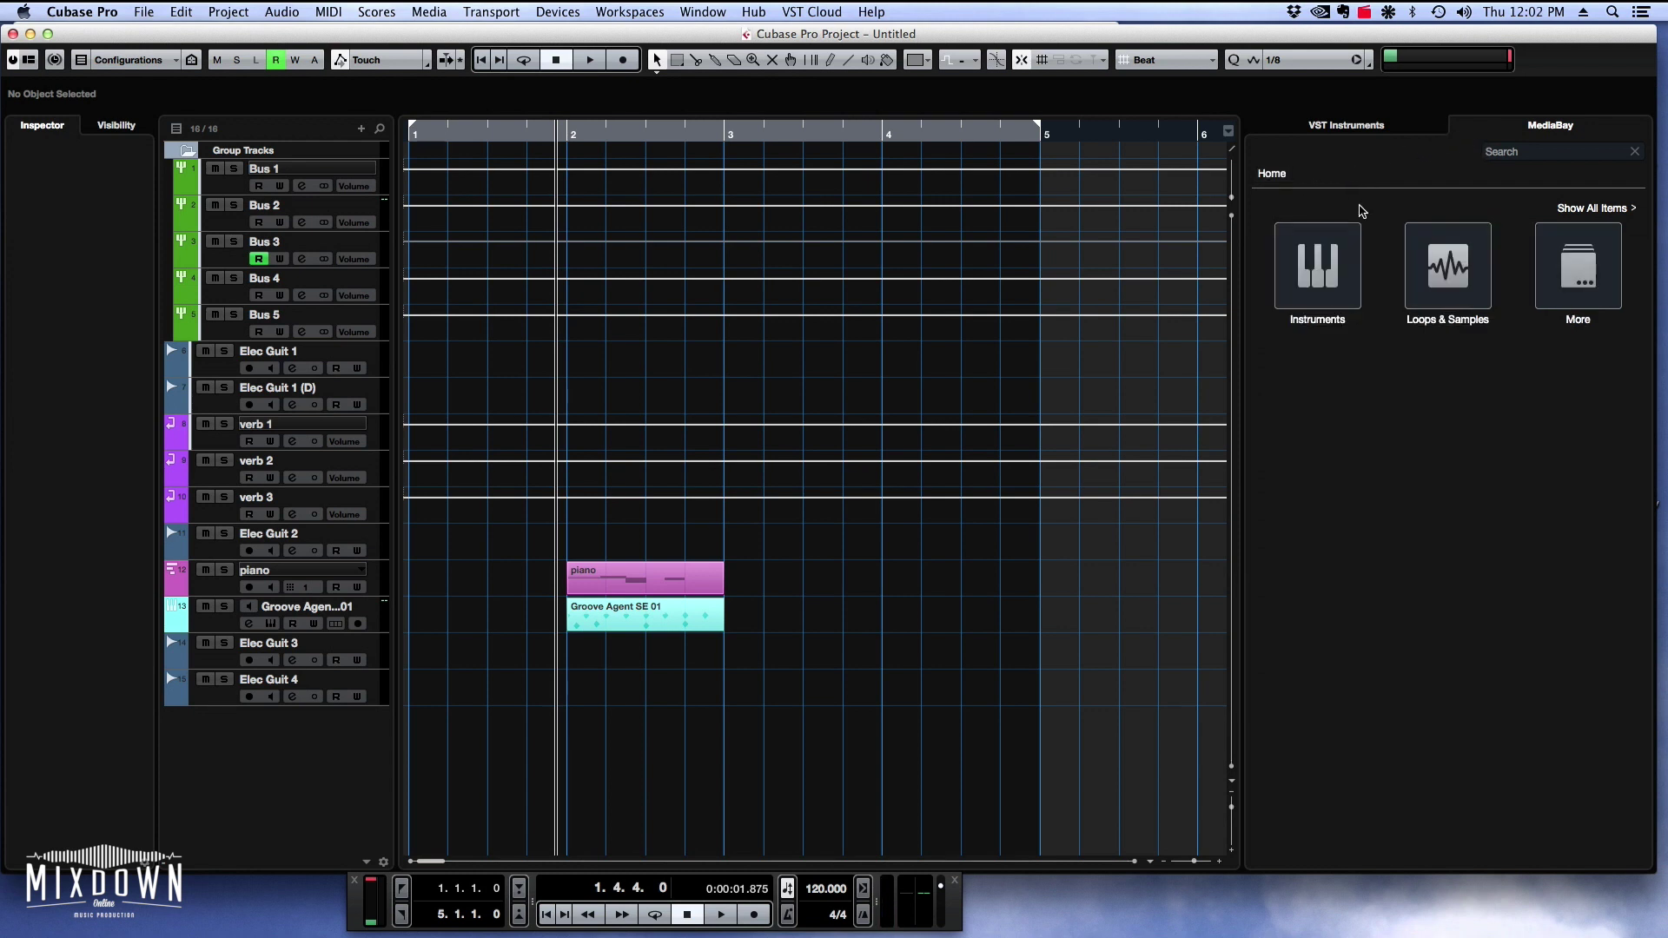
{"action": "left_click", "coordinate": [1432, 270]}
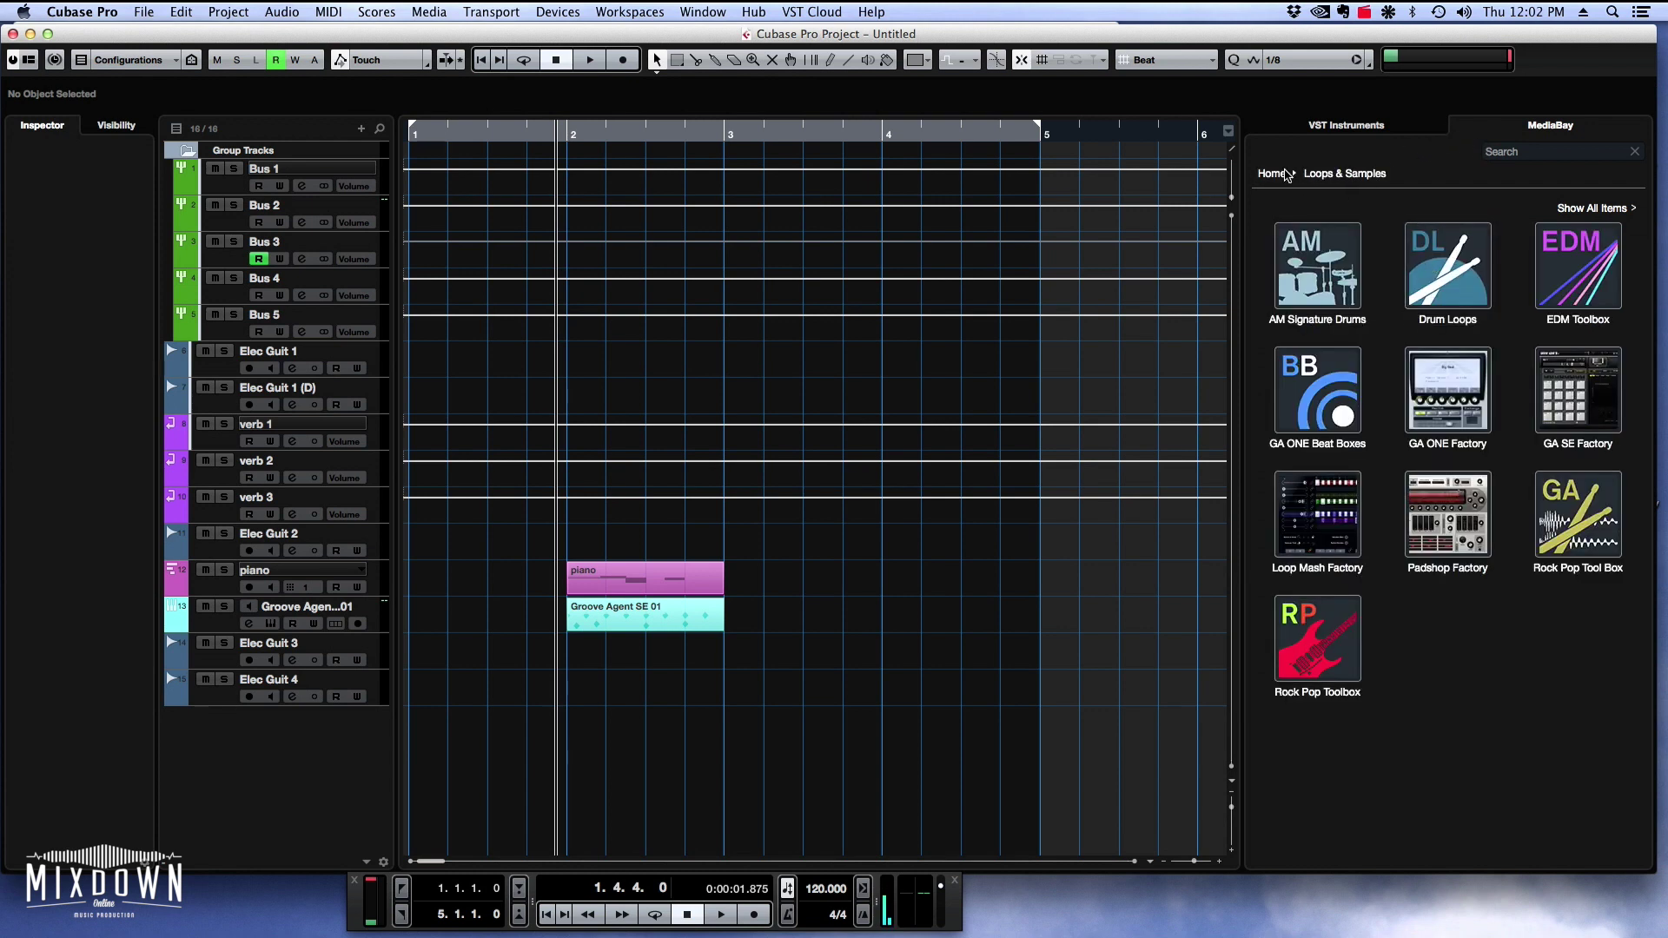
{"action": "left_click", "coordinate": [1270, 174]}
{"action": "left_click", "coordinate": [1596, 280]}
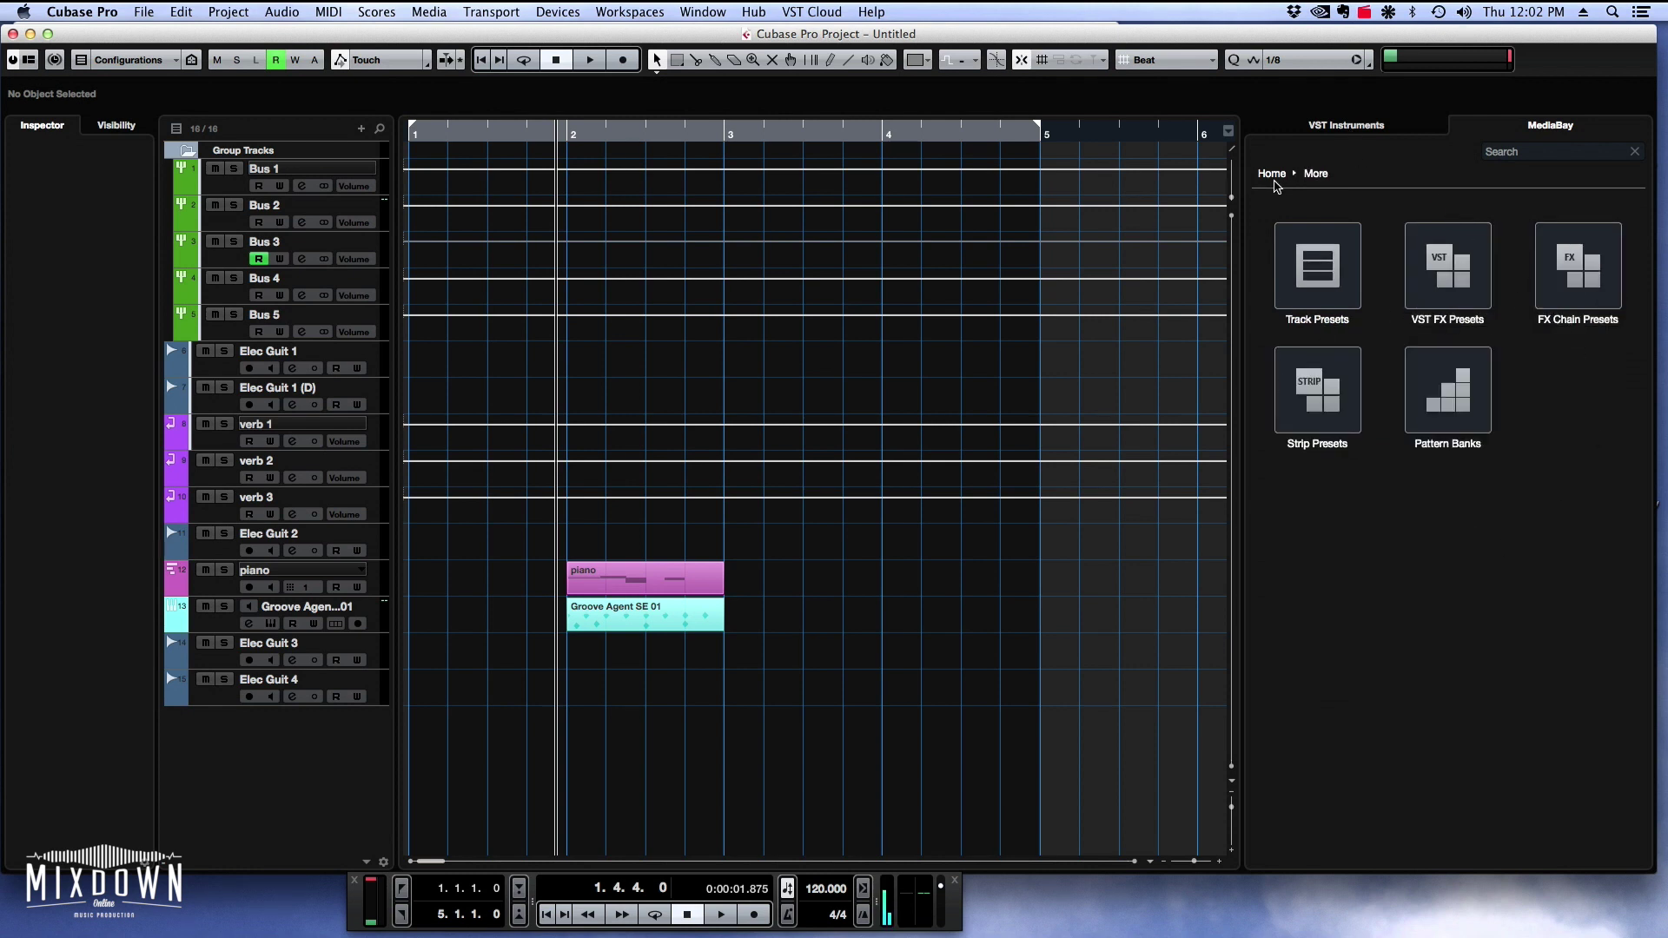
{"action": "left_click", "coordinate": [1271, 178]}
Go to Instruments > Retrologue > Retrologue 2 Factory and select the Real Ahhu Chor preset.
{"action": "left_click", "coordinate": [1327, 251]}
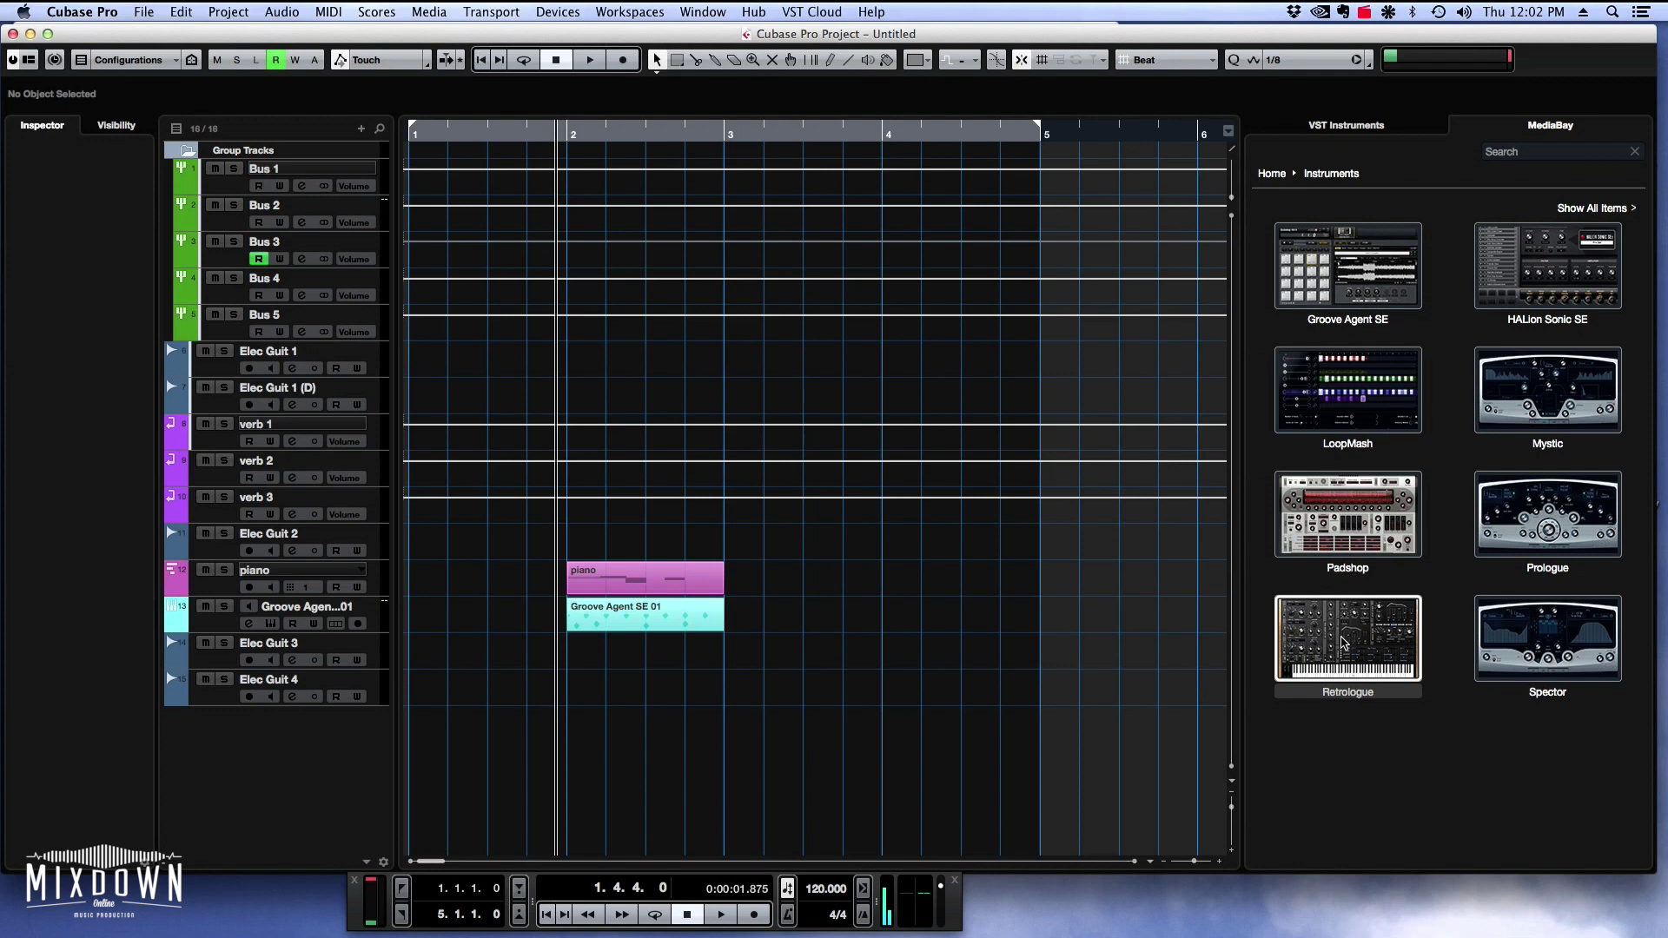
{"action": "left_click", "coordinate": [1343, 643]}
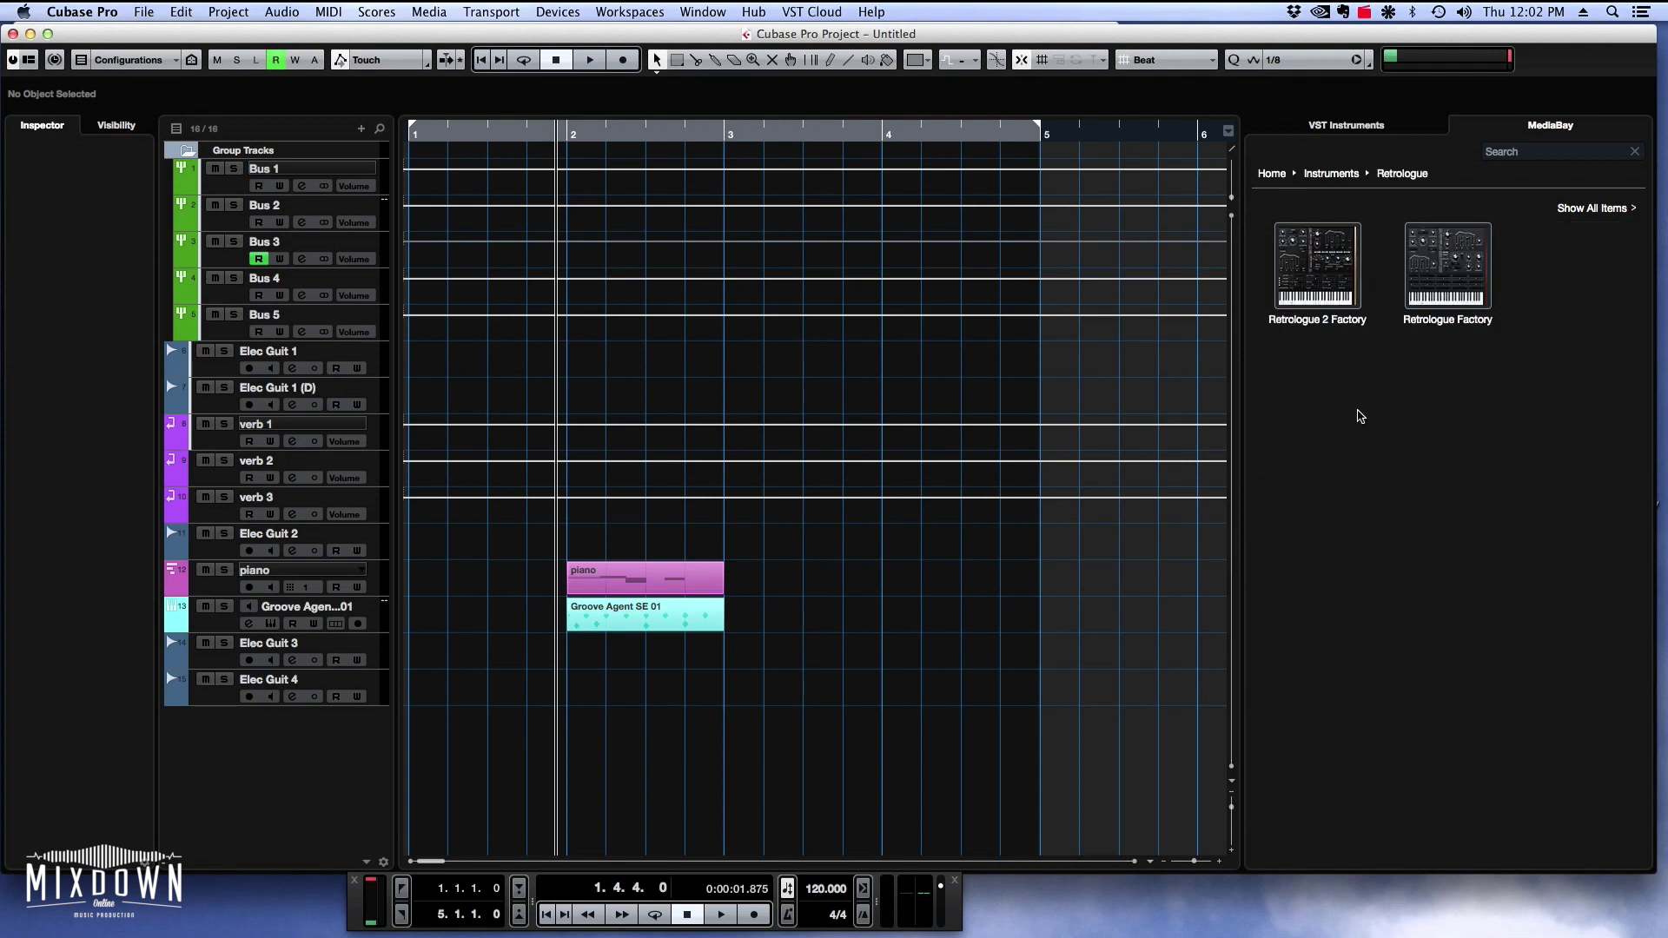
{"action": "left_click", "coordinate": [1322, 276]}
{"action": "left_click", "coordinate": [1369, 579]}
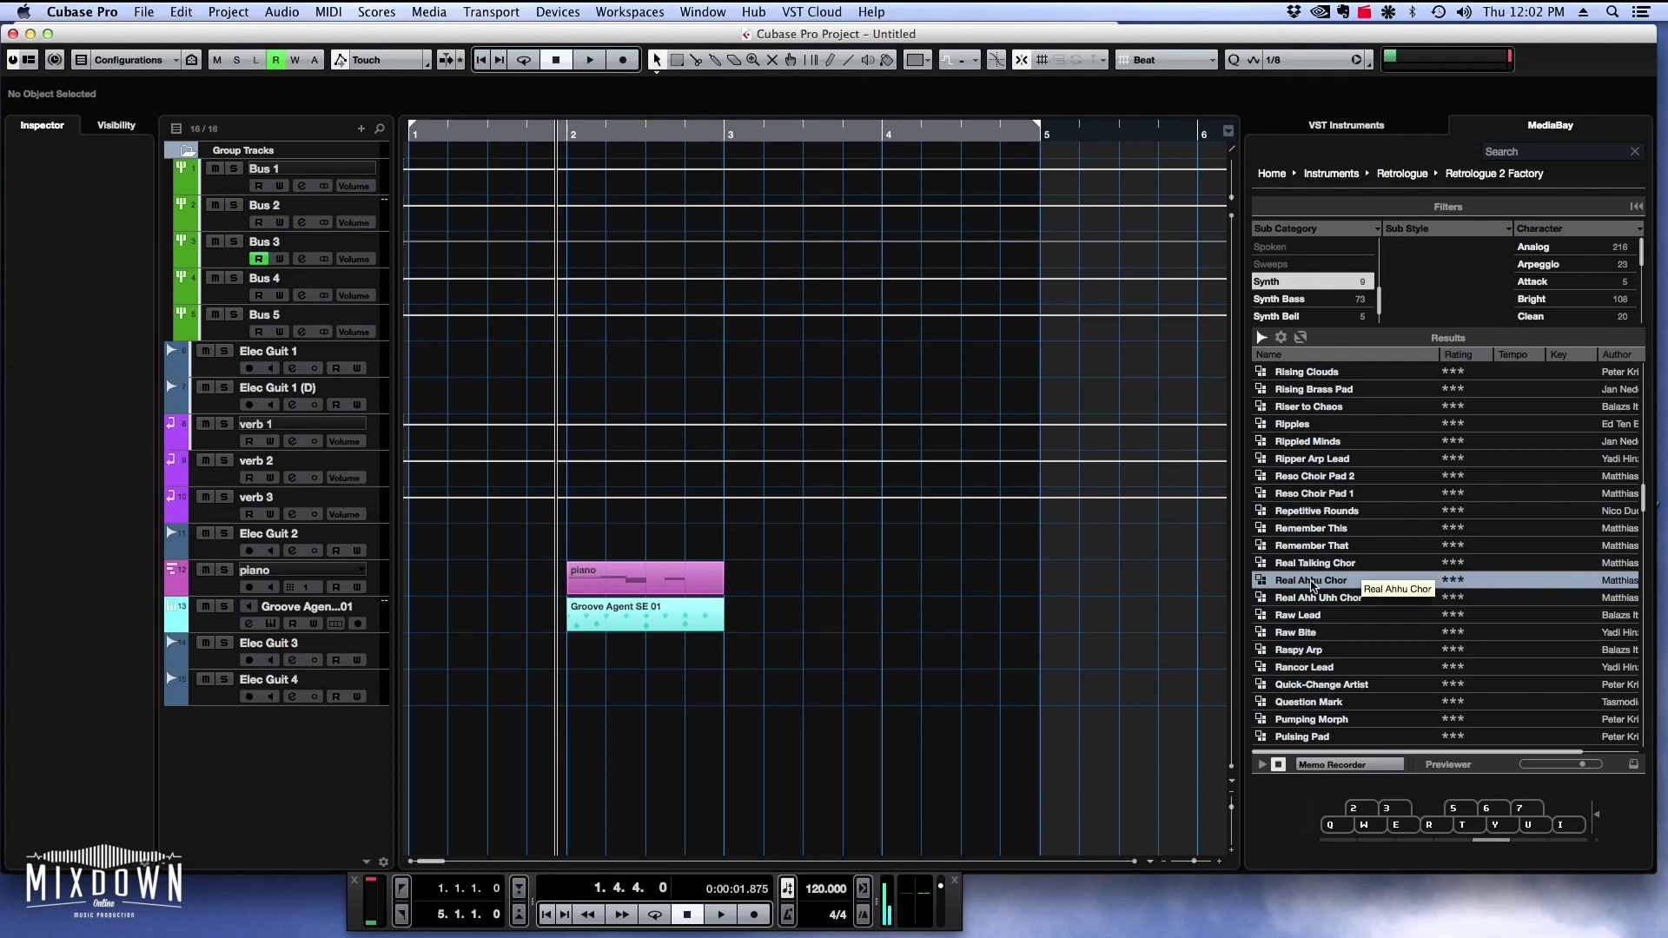
Audition Real Talking Chor and Reso Choir Pad 2 by playing notes on the Previewer keyboard.
{"action": "key", "text": "Up"}
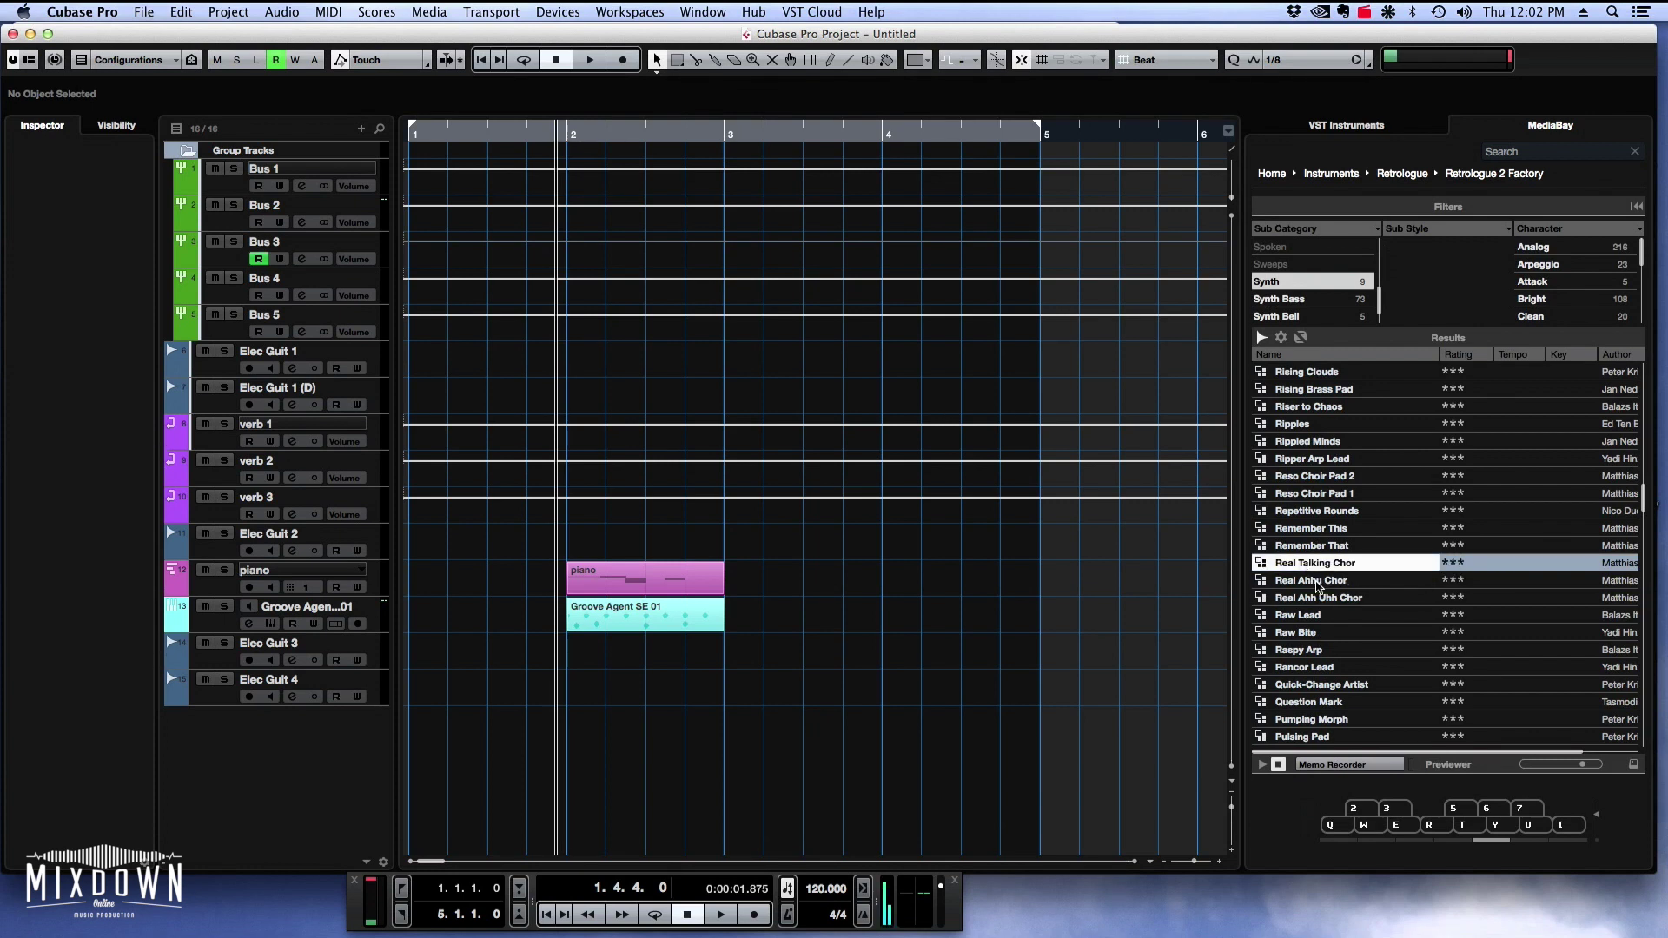
{"action": "left_click", "coordinate": [1365, 826]}
{"action": "left_click", "coordinate": [1368, 826]}
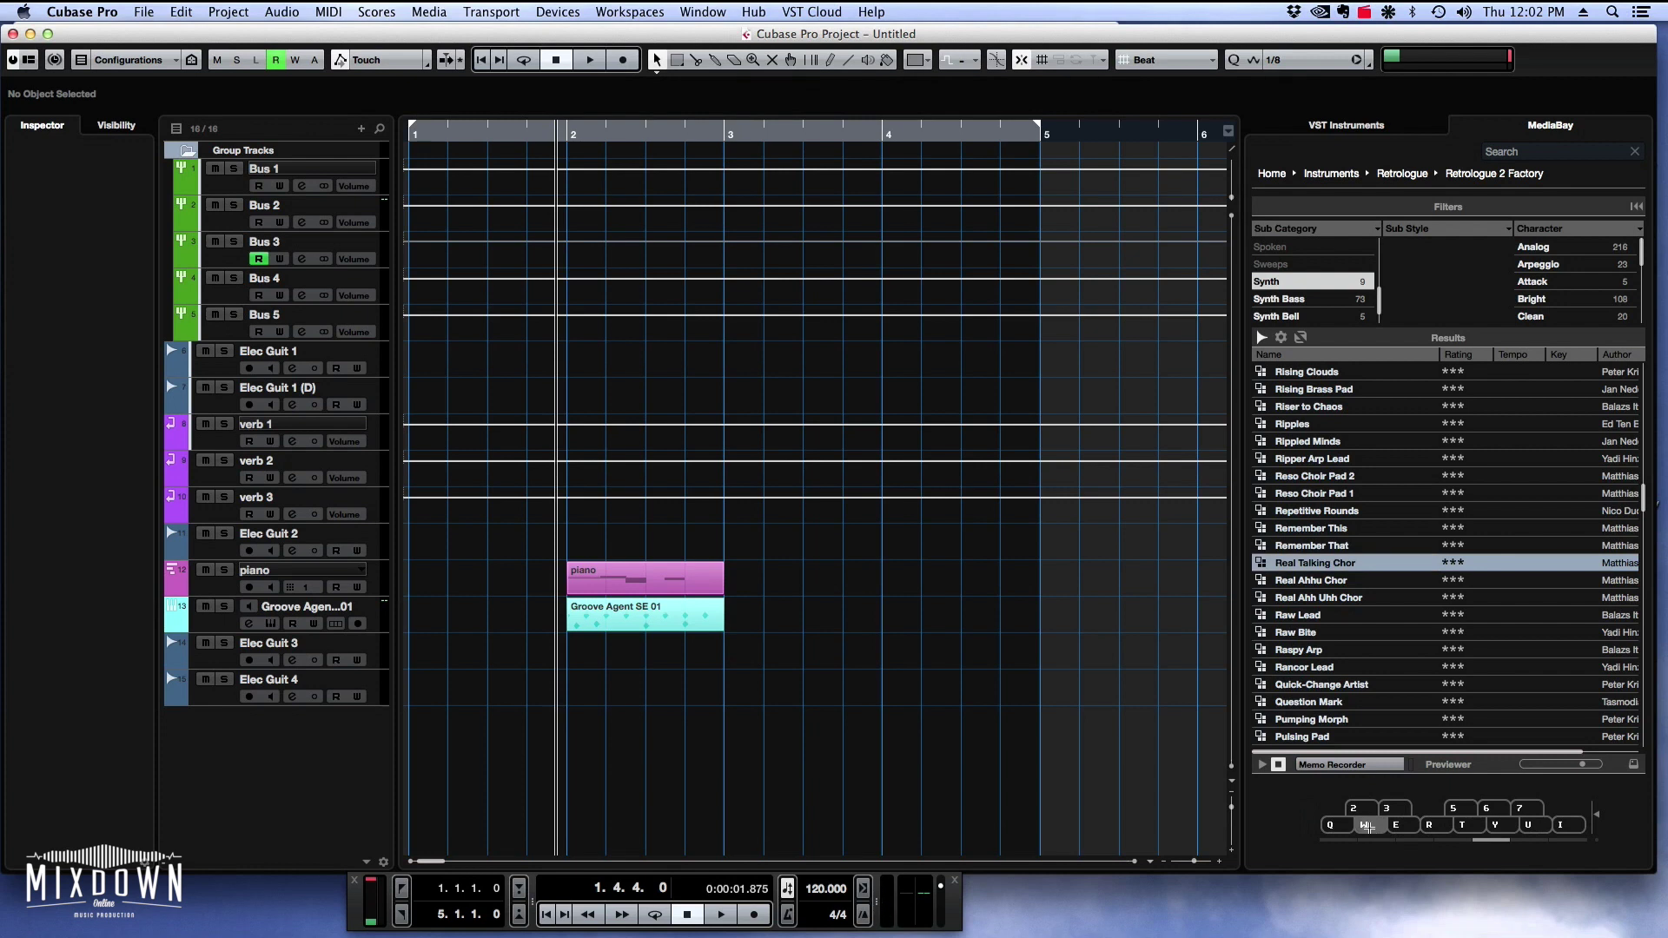
{"action": "left_click", "coordinate": [1406, 827]}
{"action": "left_click", "coordinate": [1320, 476]}
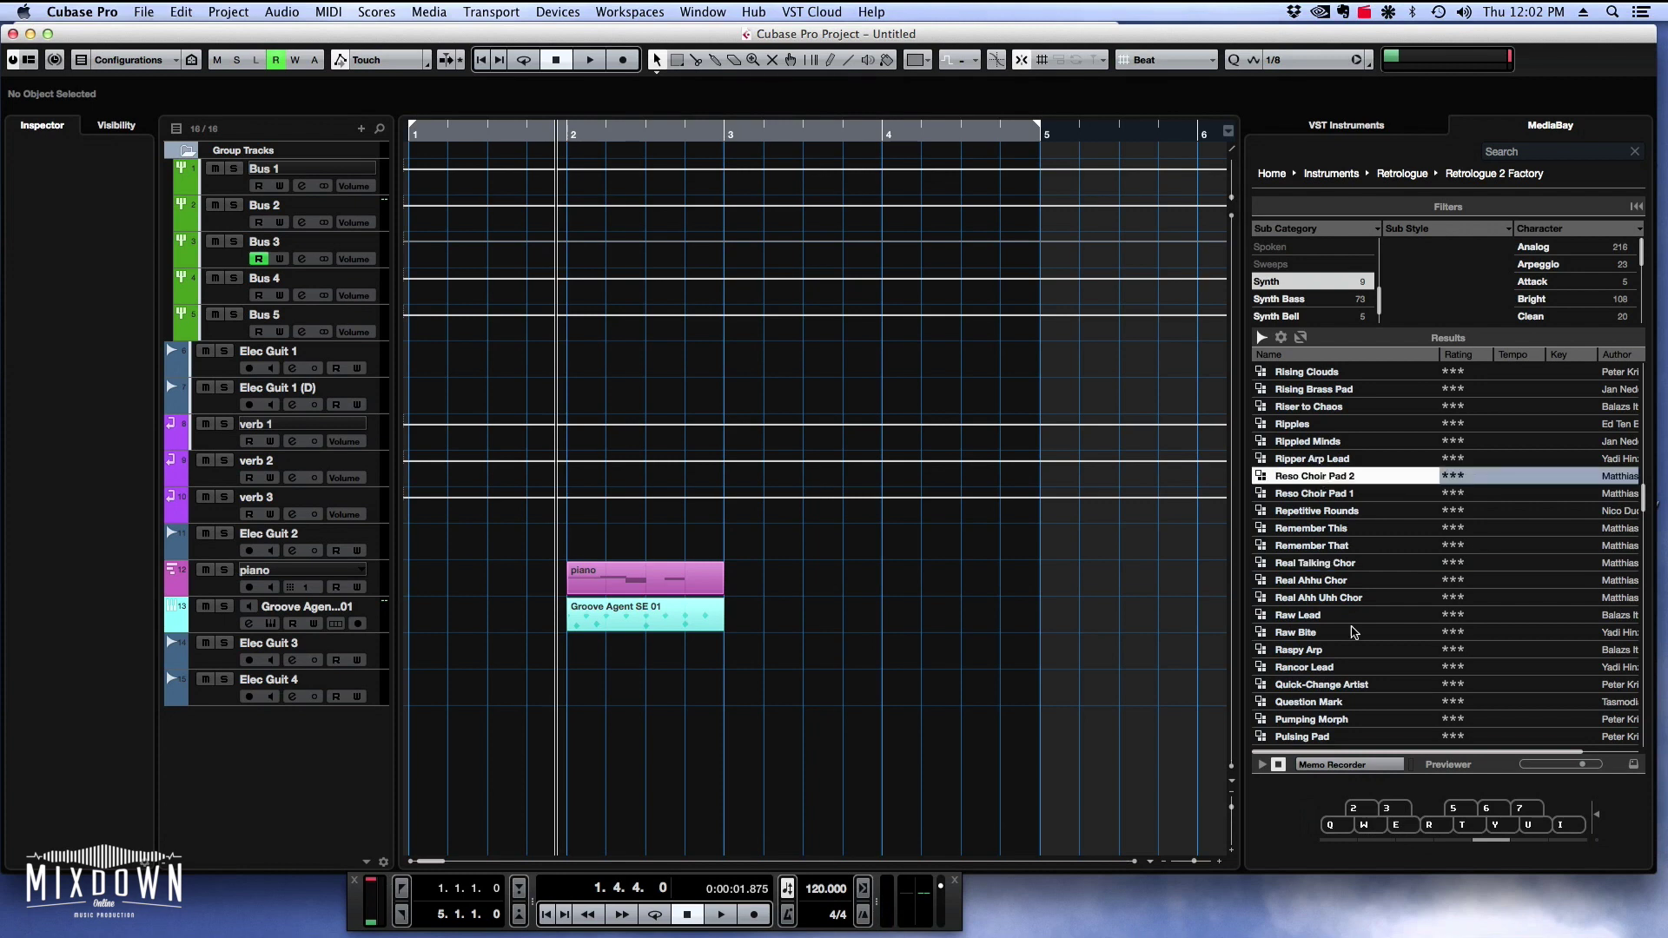
{"action": "left_click", "coordinate": [1373, 825]}
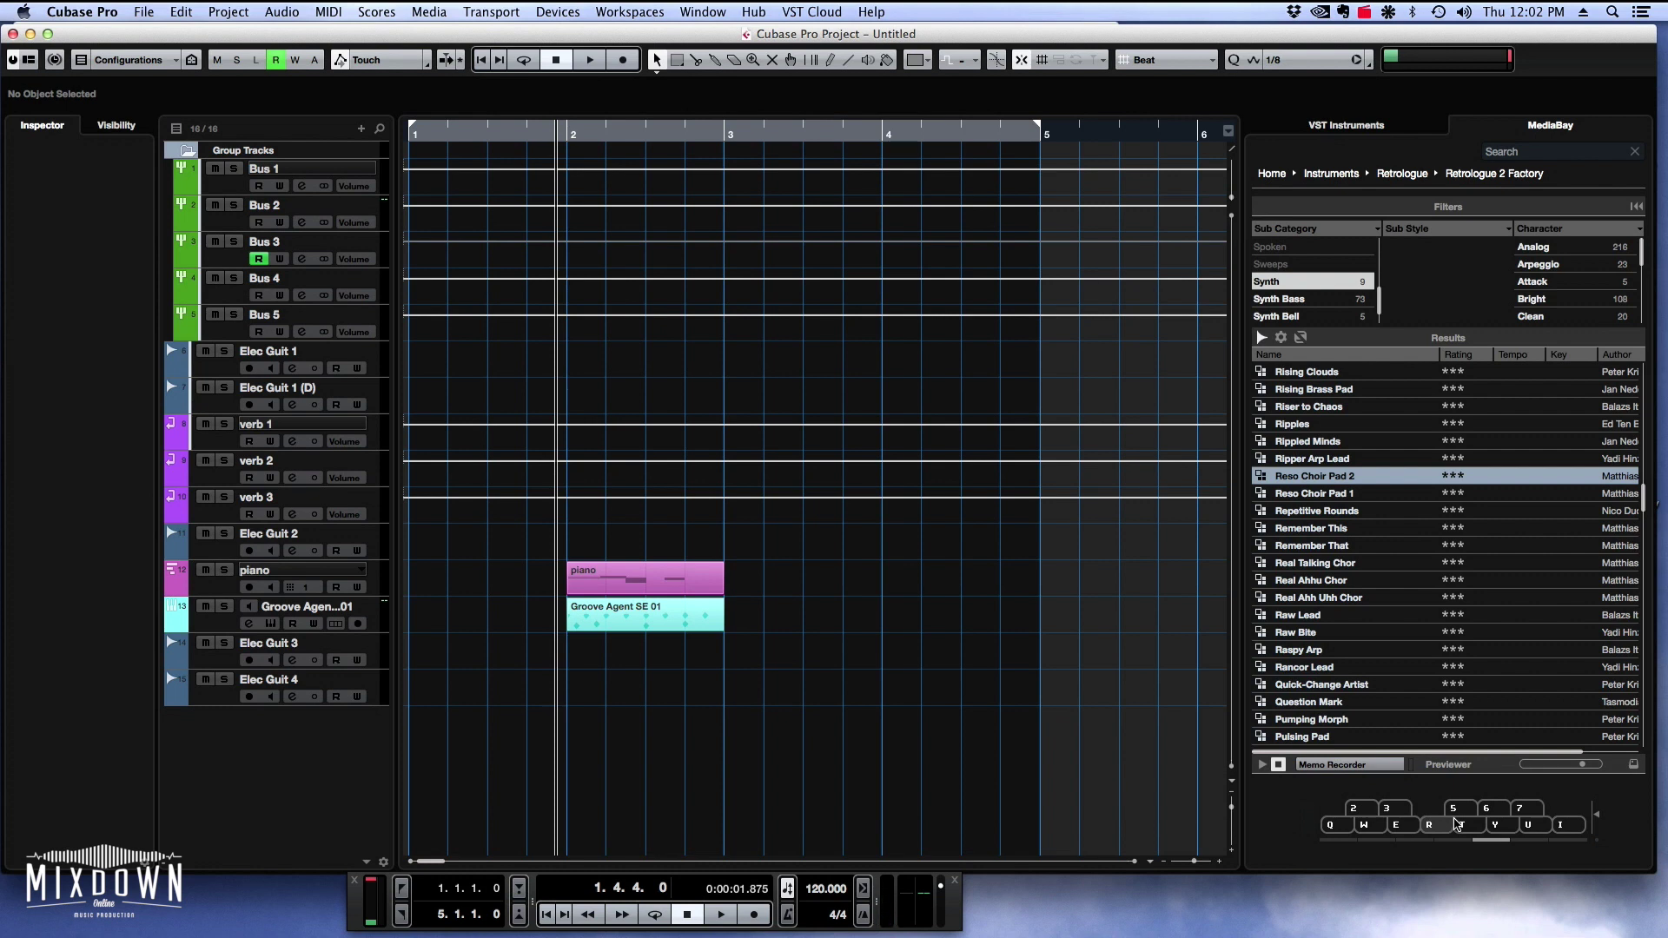
Enable Computer Keyboard Input, play Q, W, E, R preview notes, and select Reso Choir Pad 2.
{"action": "left_click", "coordinate": [1633, 764]}
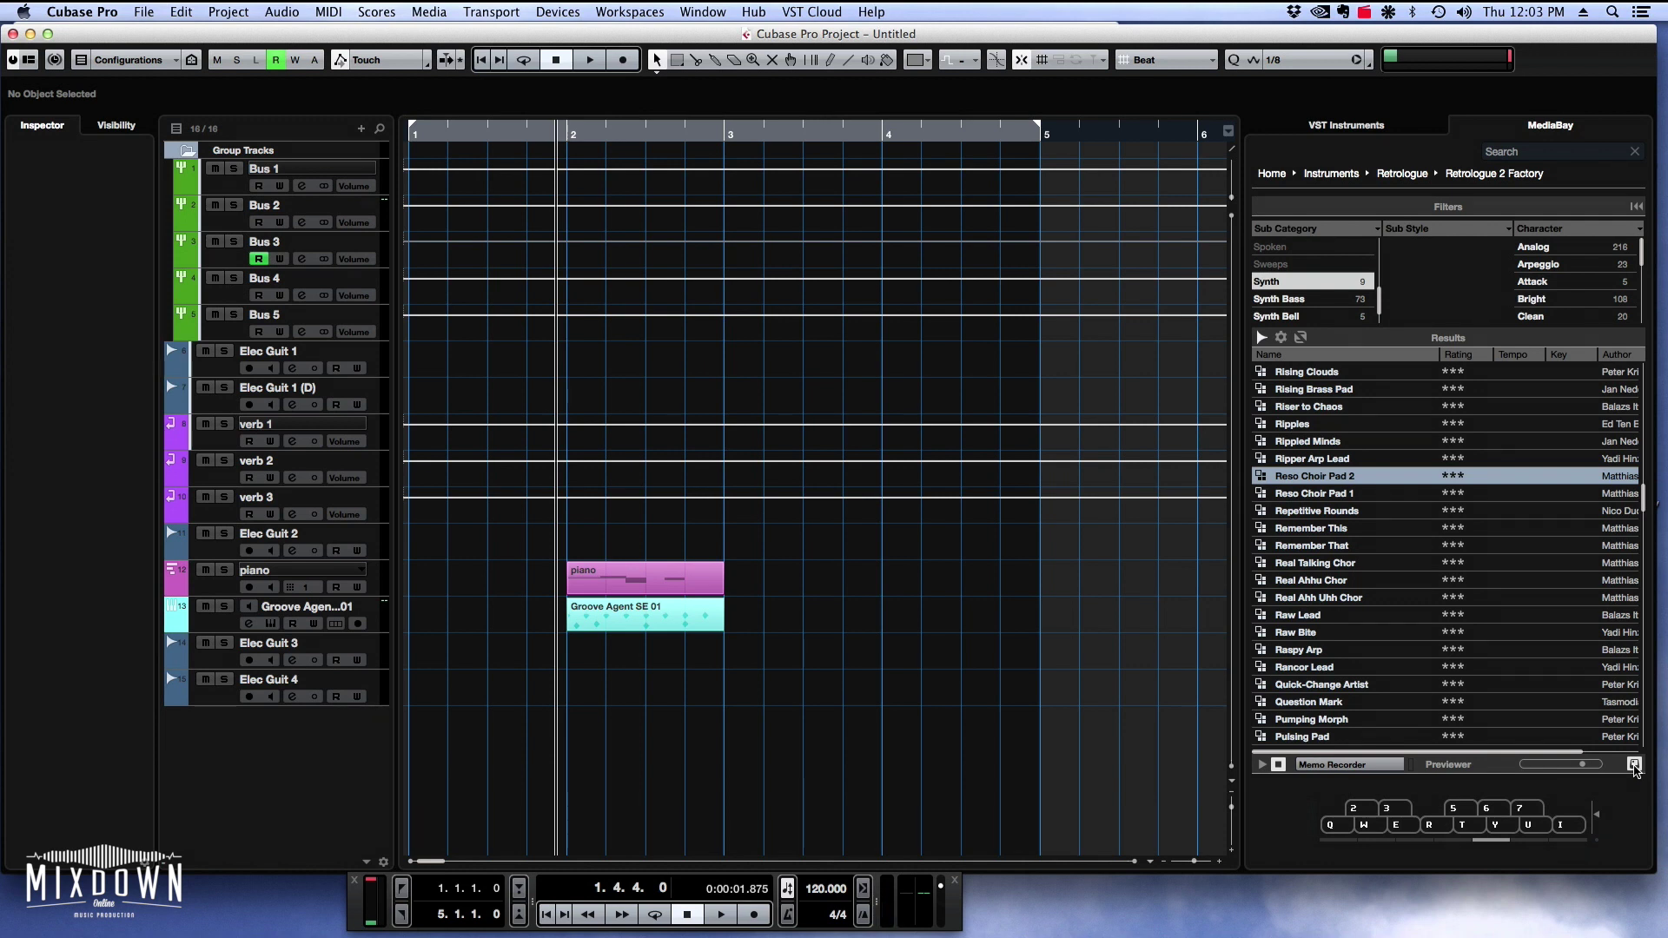
{"action": "key", "text": "q"}
{"action": "key", "text": "w"}
{"action": "key", "text": "e"}
{"action": "key", "text": "q"}
{"action": "key", "text": "r"}
{"action": "left_click", "coordinate": [1267, 476]}
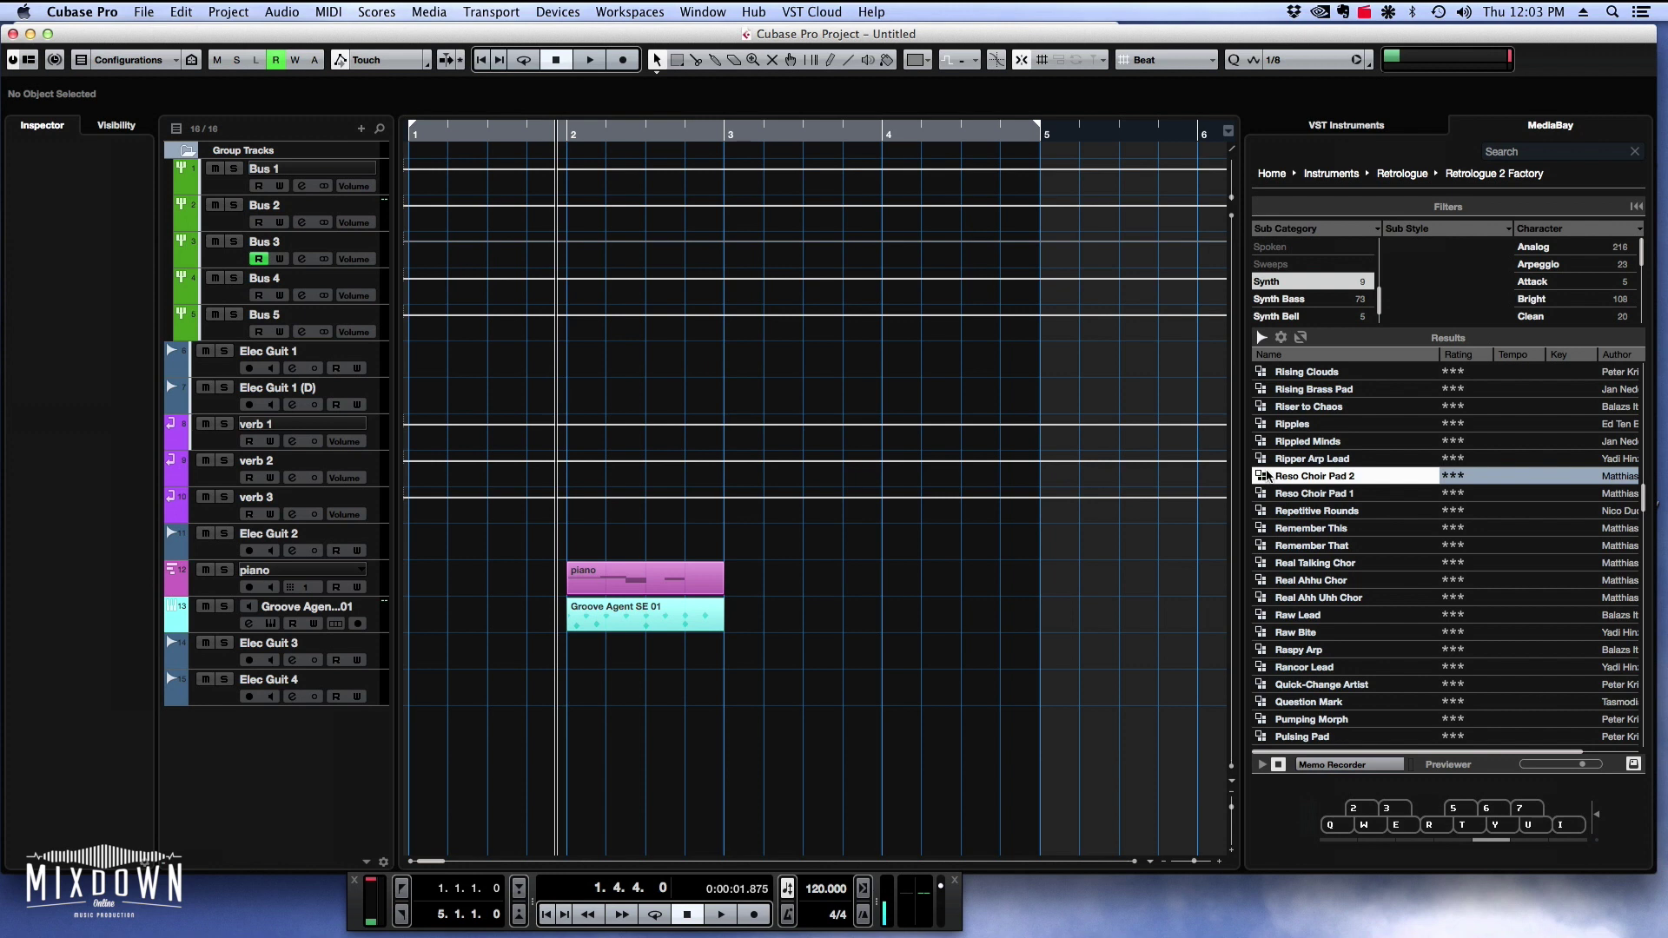
Create a Retrologue instrument track from Reso Choir Pad 2, then open and close its synth window.
{"action": "double_click", "coordinate": [1267, 476]}
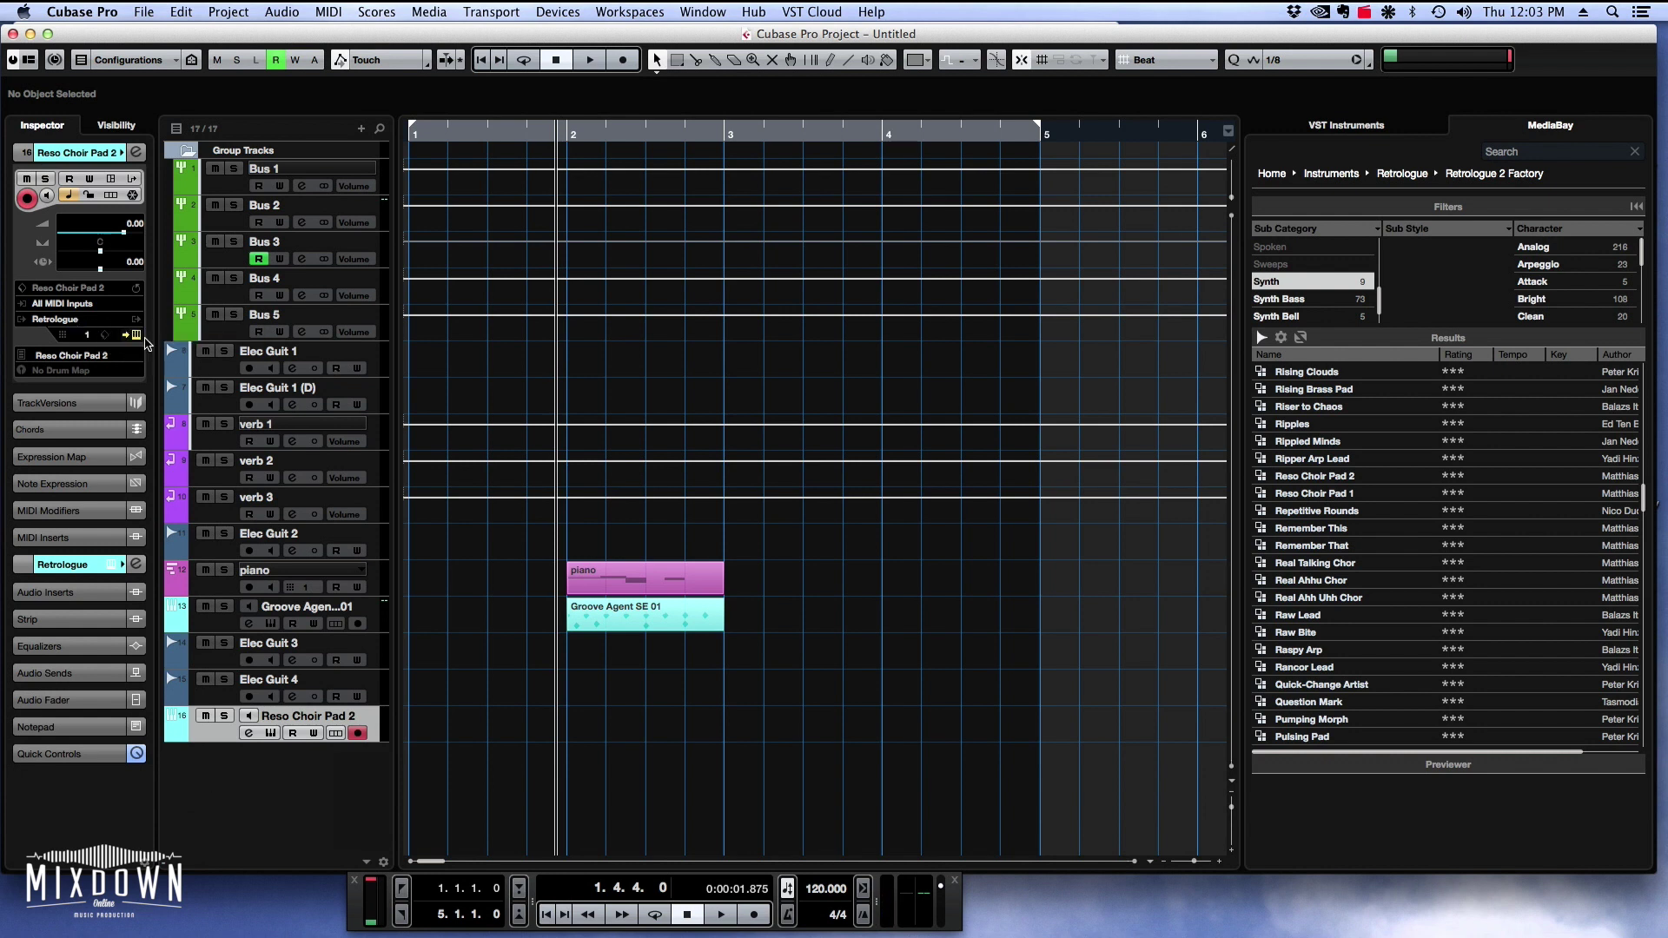
{"action": "left_click", "coordinate": [252, 716]}
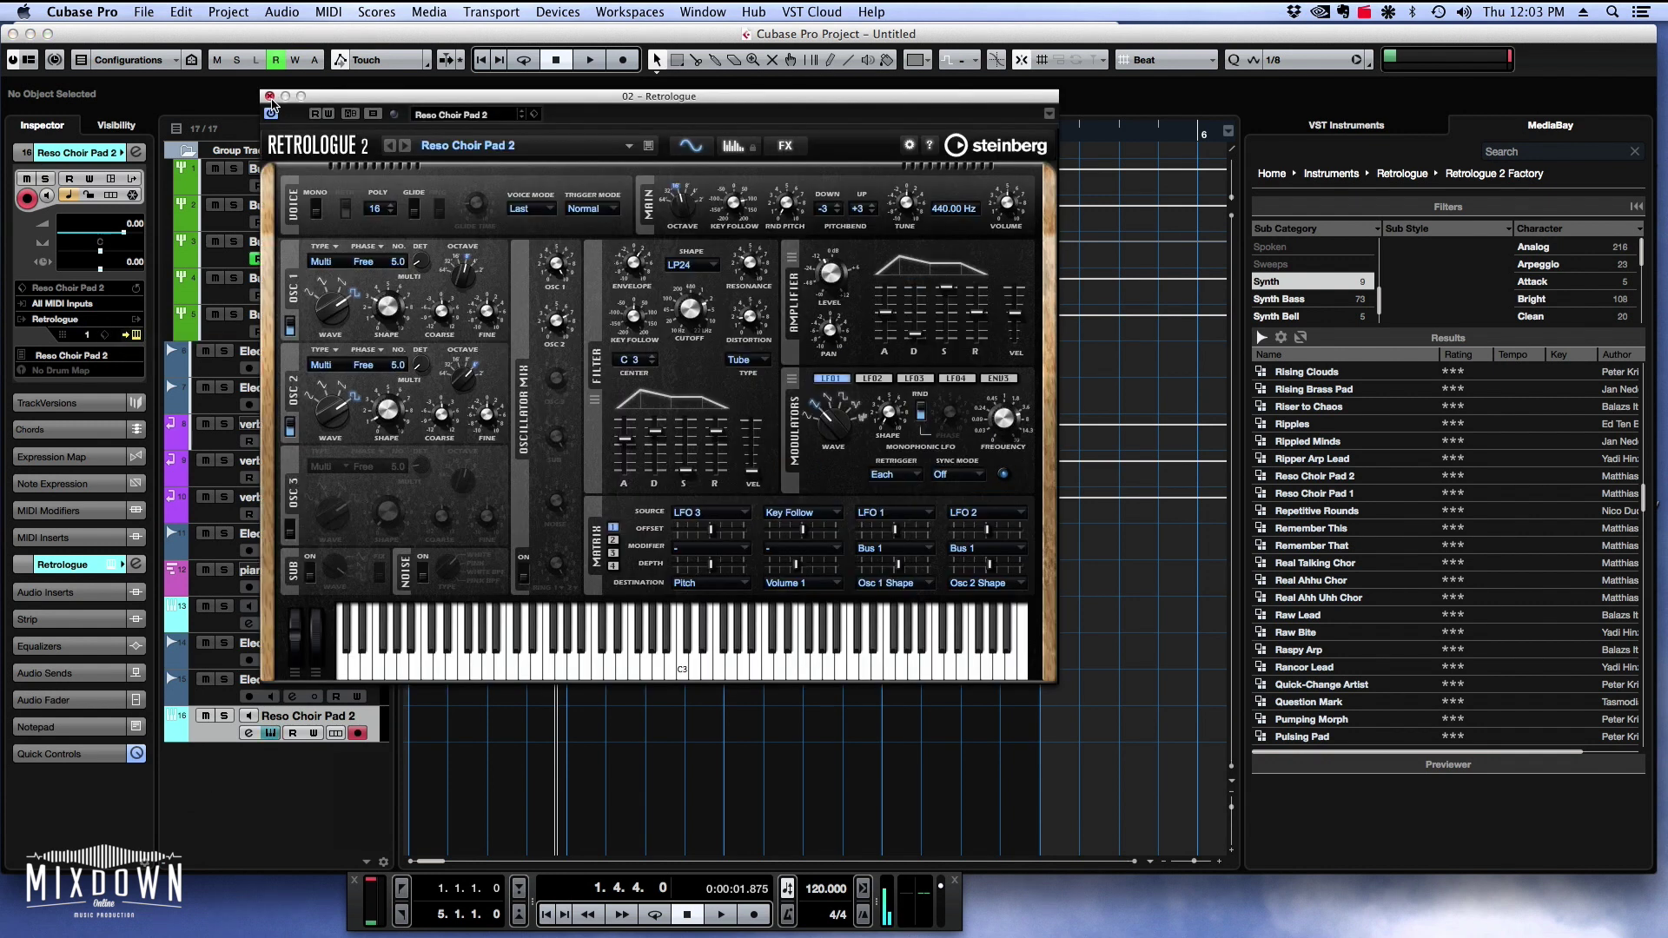
{"action": "left_click", "coordinate": [253, 718]}
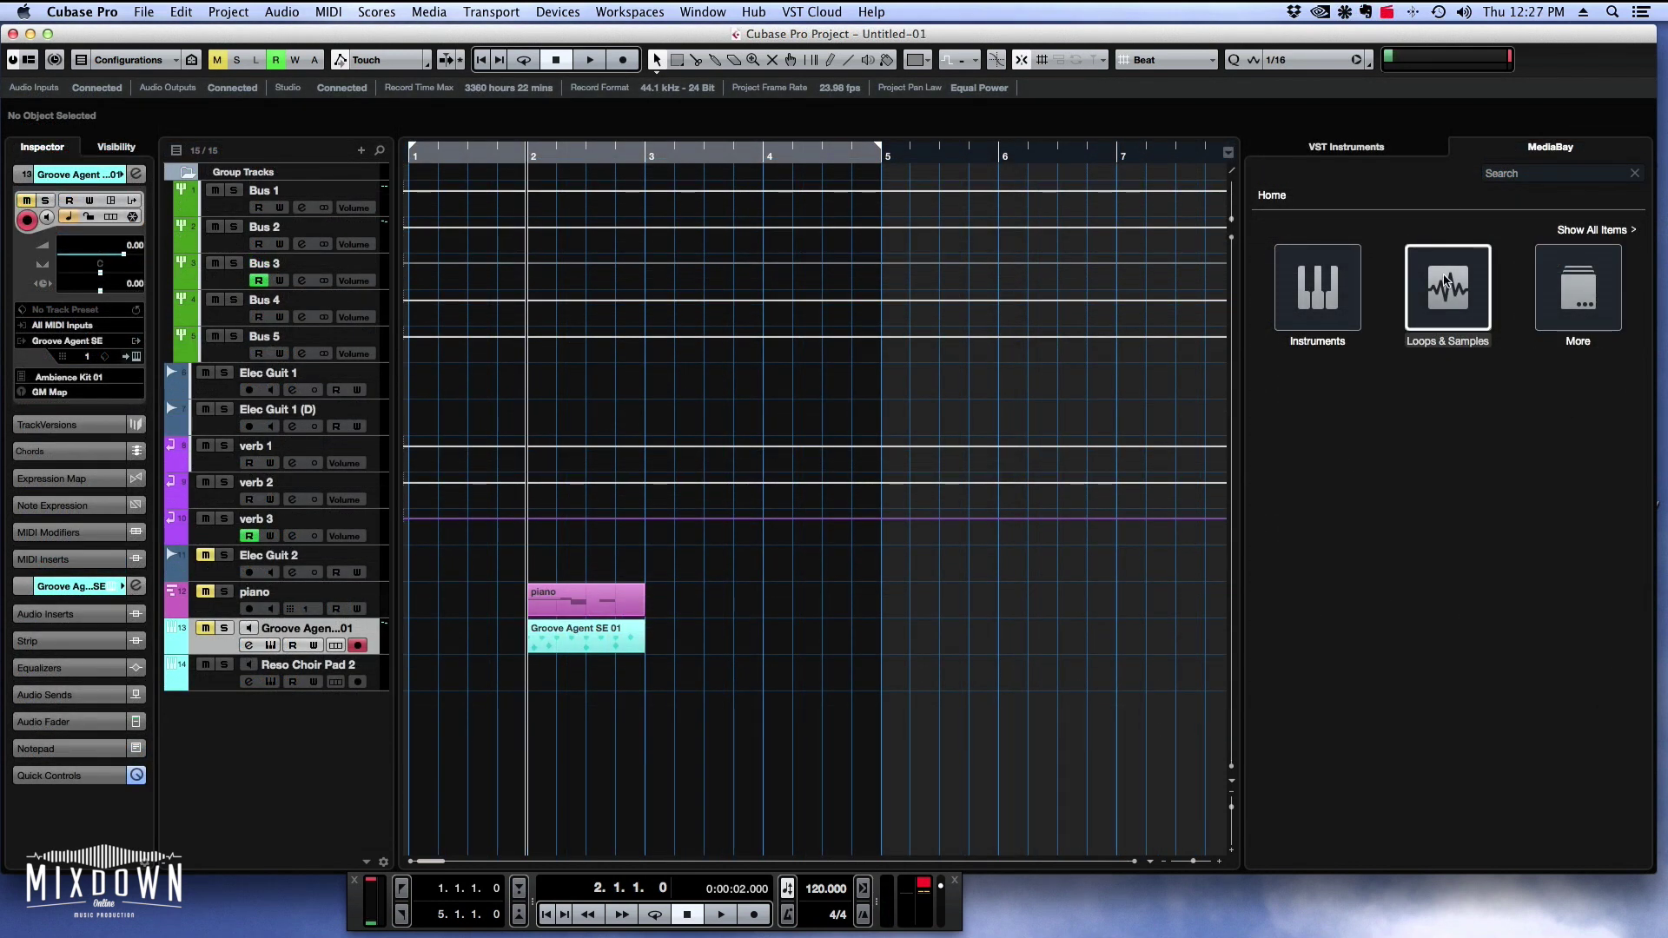
Open Loops & Samples > Drum Loops and preview 03 100bpm and 03 90bpm dry with Auto Play.
{"action": "left_click", "coordinate": [1447, 281]}
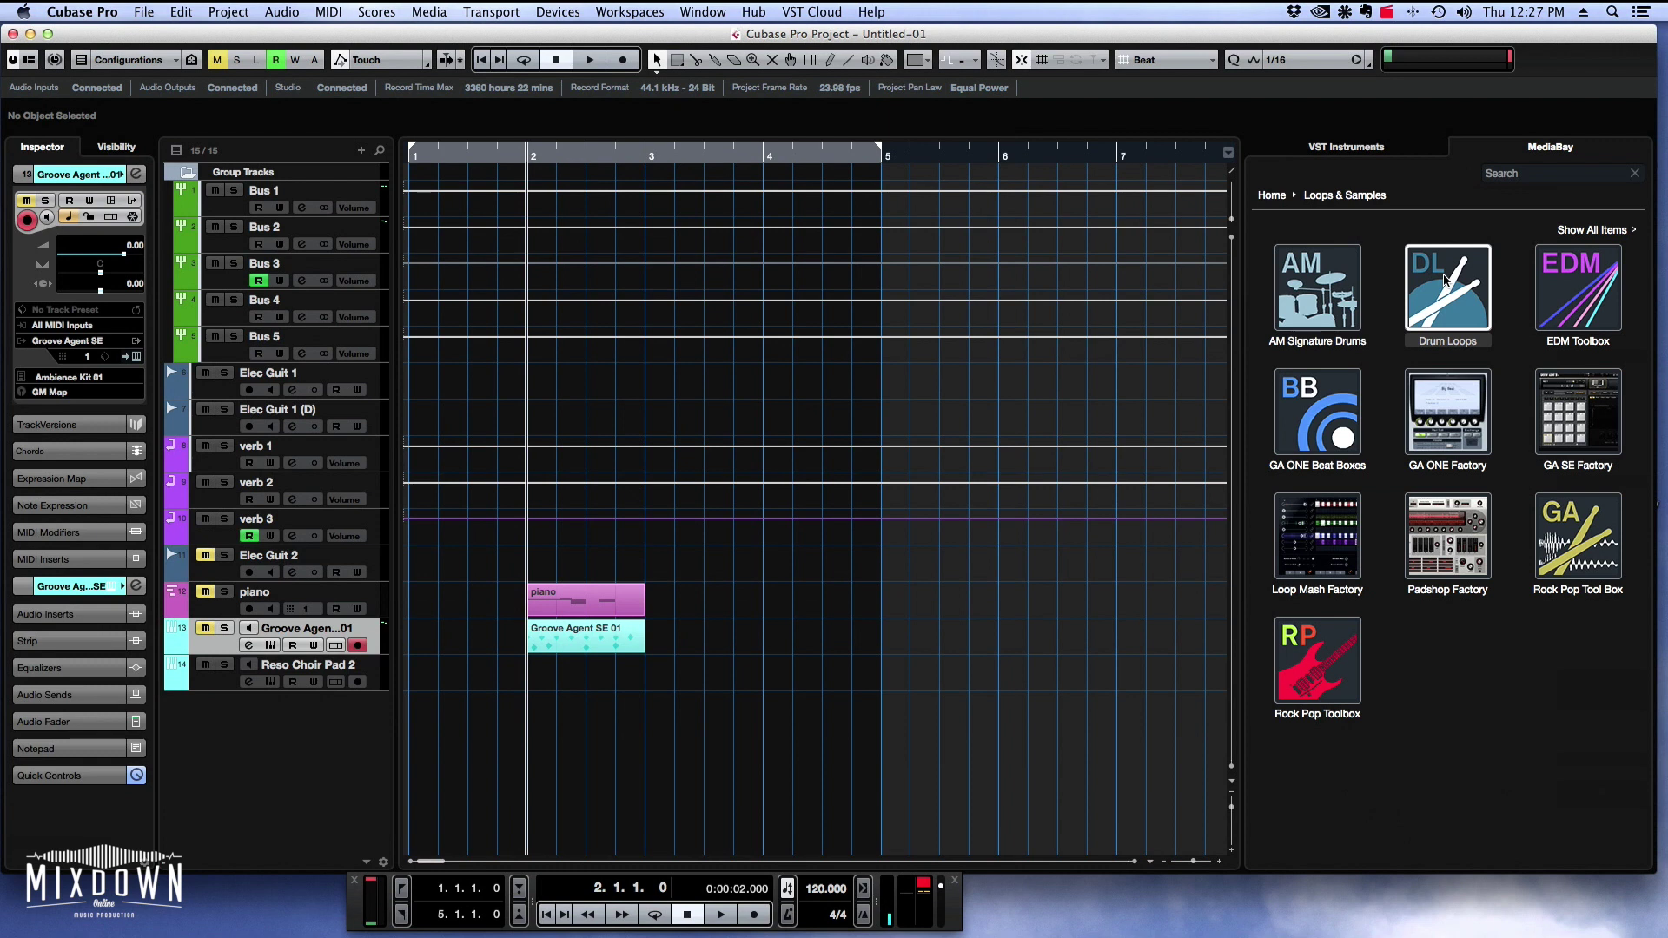
{"action": "left_click", "coordinate": [1446, 280]}
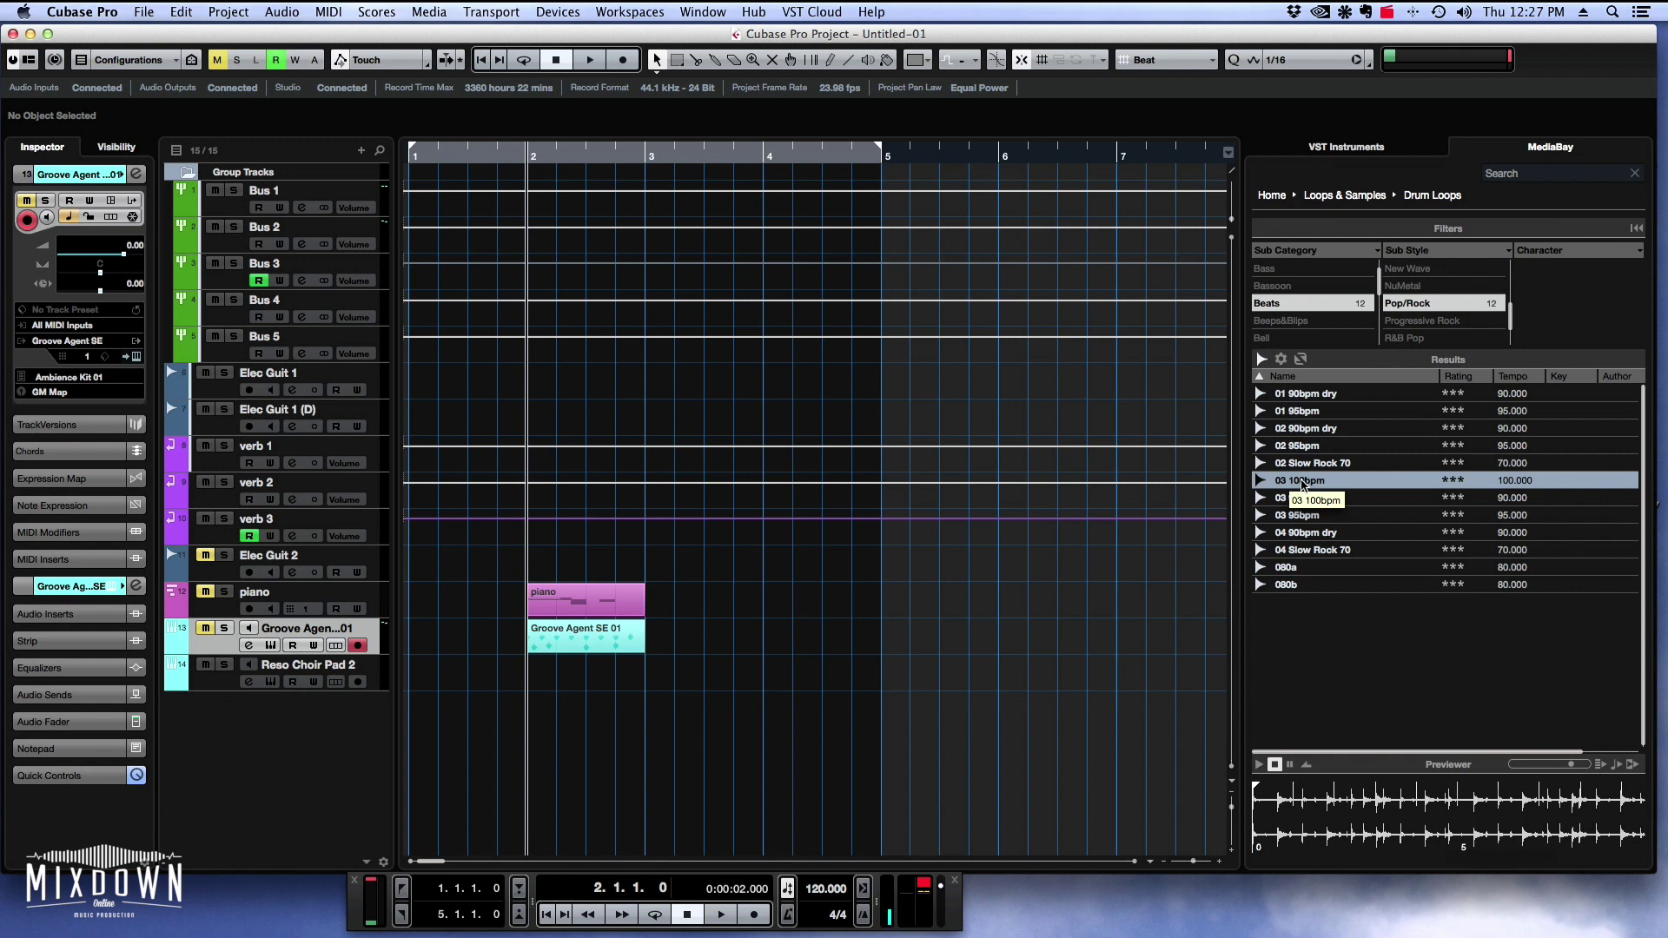
{"action": "left_click", "coordinate": [1303, 484]}
{"action": "left_click", "coordinate": [1259, 764]}
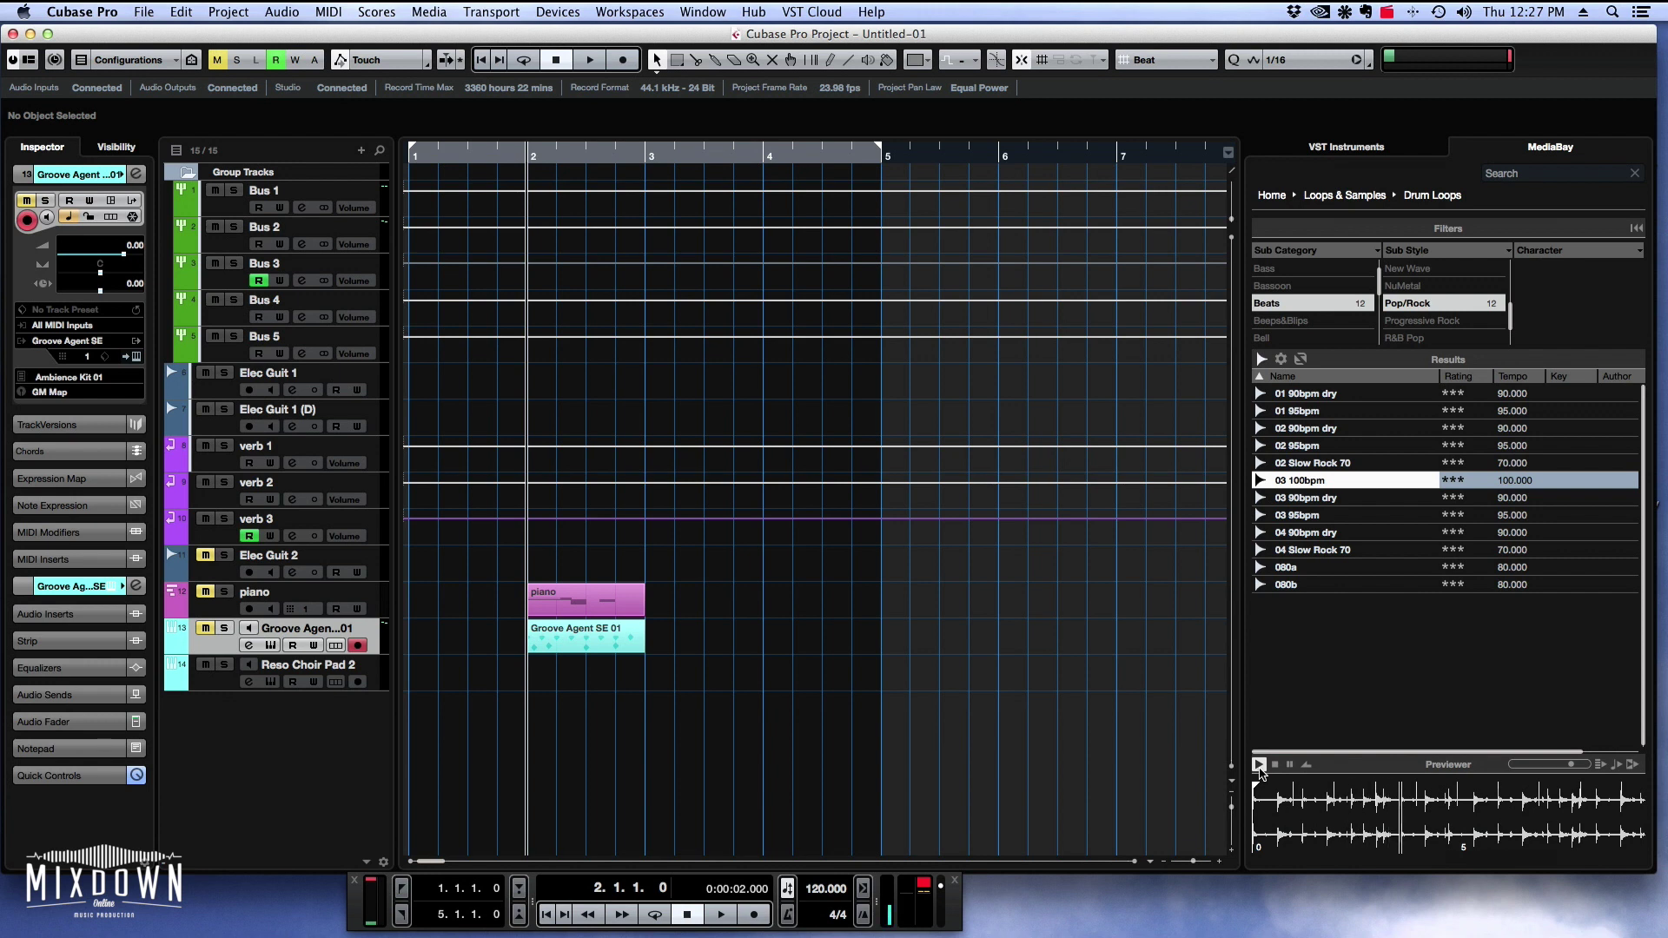
{"action": "left_click", "coordinate": [1275, 764]}
{"action": "left_click", "coordinate": [1598, 766]}
{"action": "left_click", "coordinate": [1292, 498]}
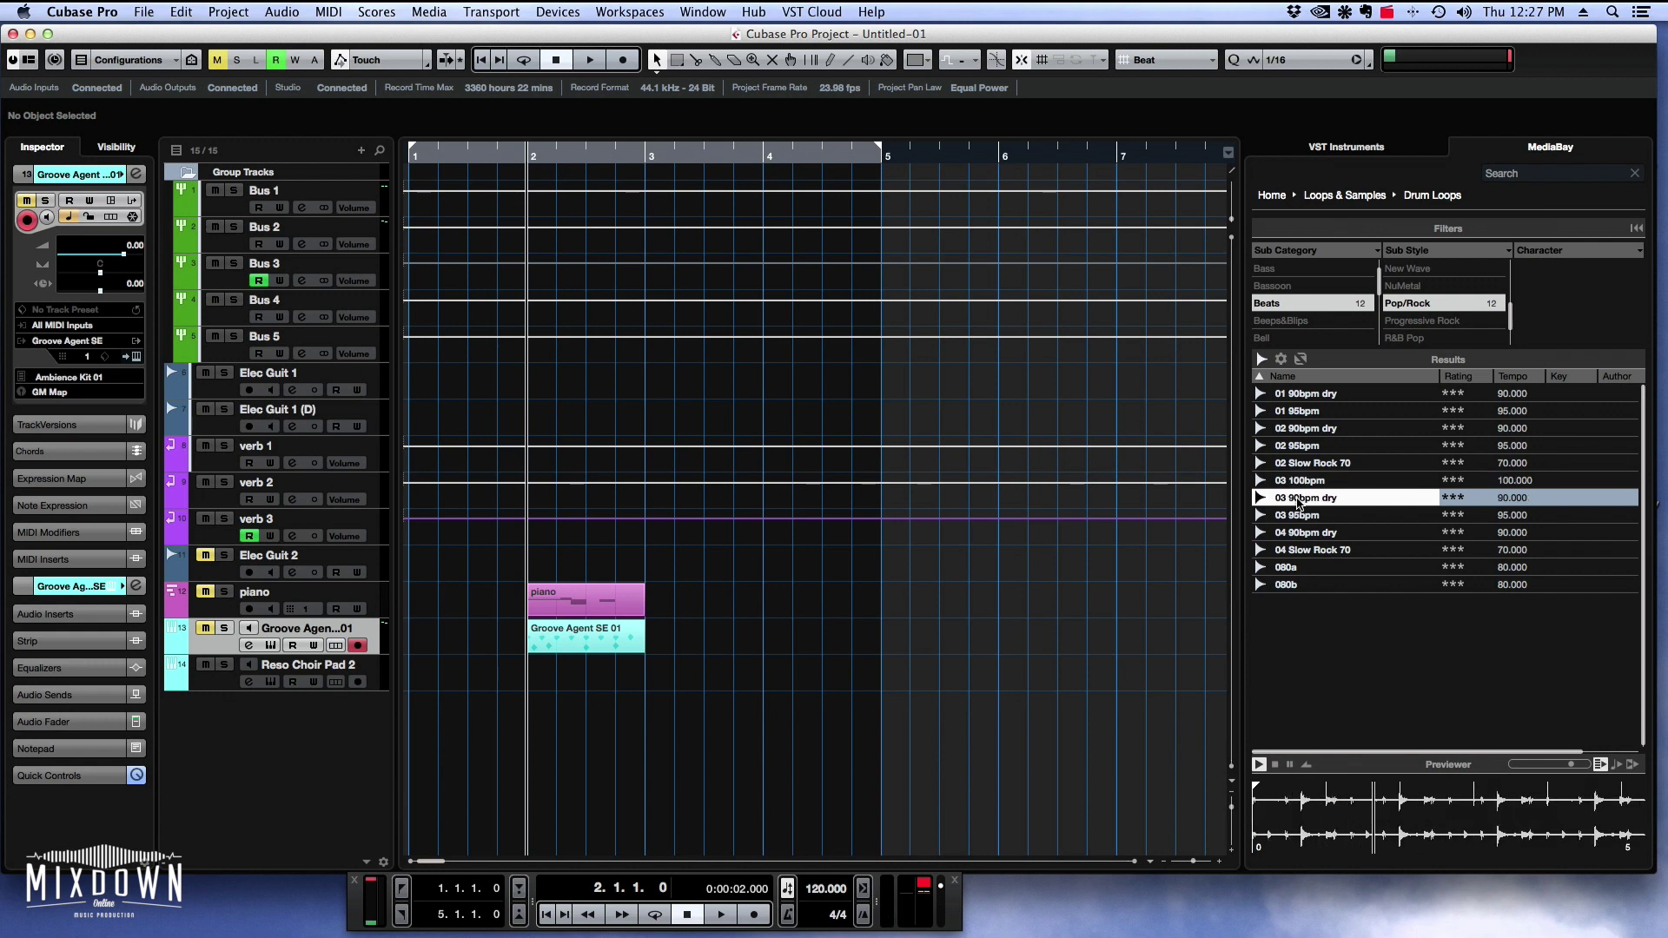
{"action": "left_click", "coordinate": [1275, 766]}
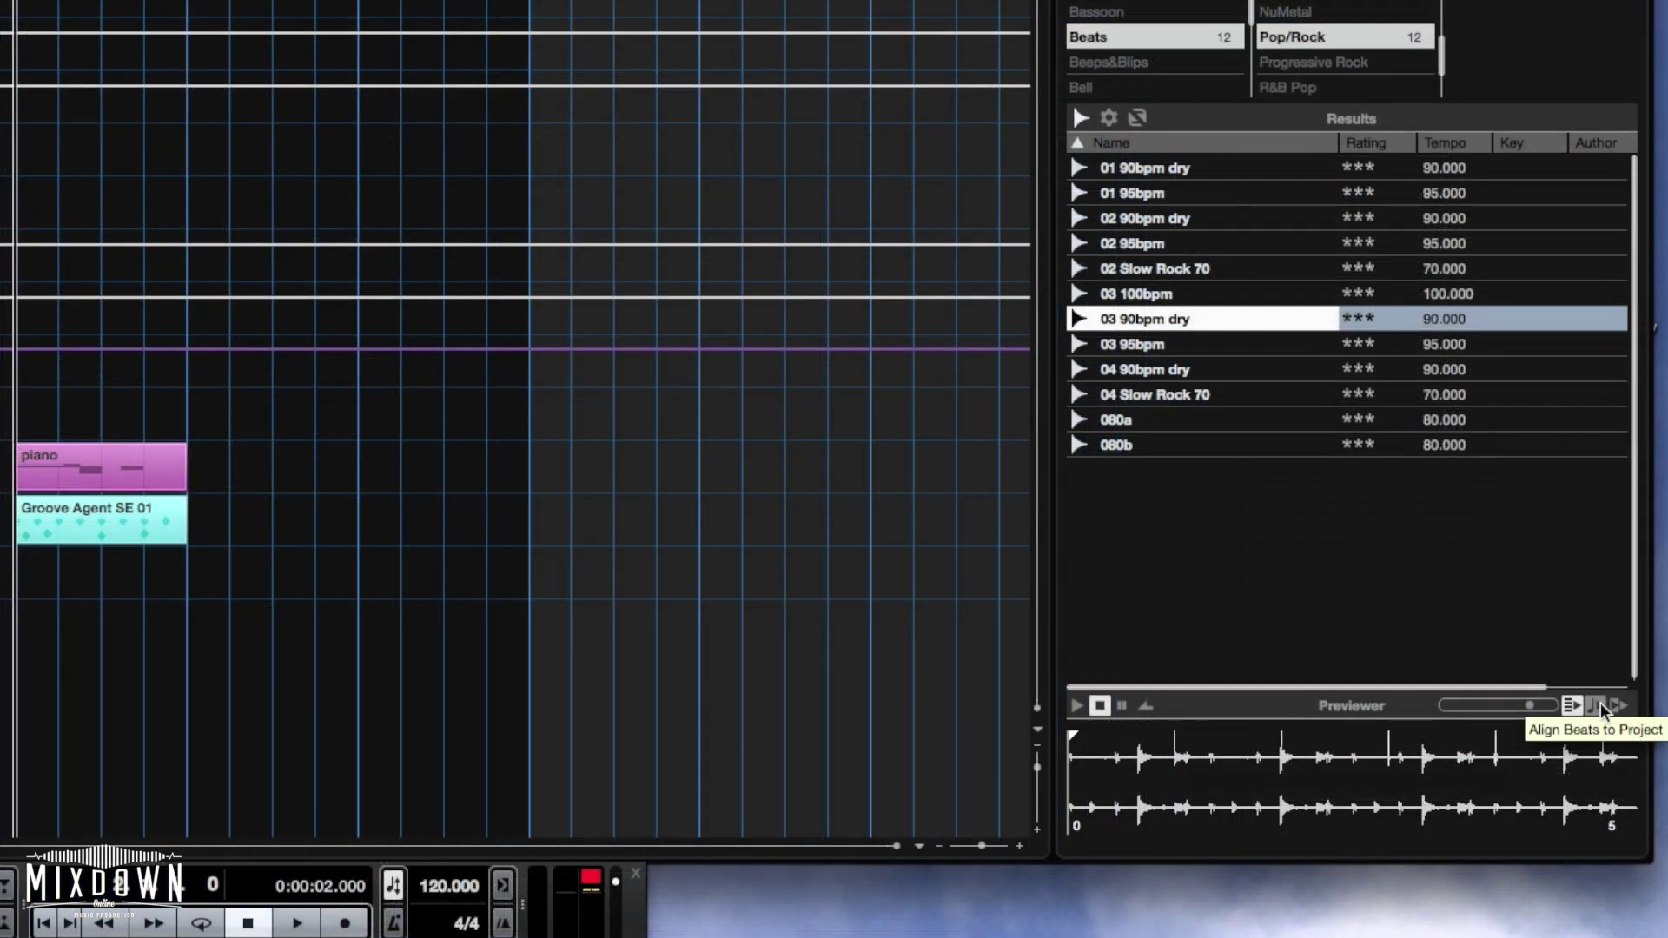
Enable Align Beats to Project, reselect 03 100bpm, and set the project position to bar 3.
{"action": "left_click", "coordinate": [1599, 704]}
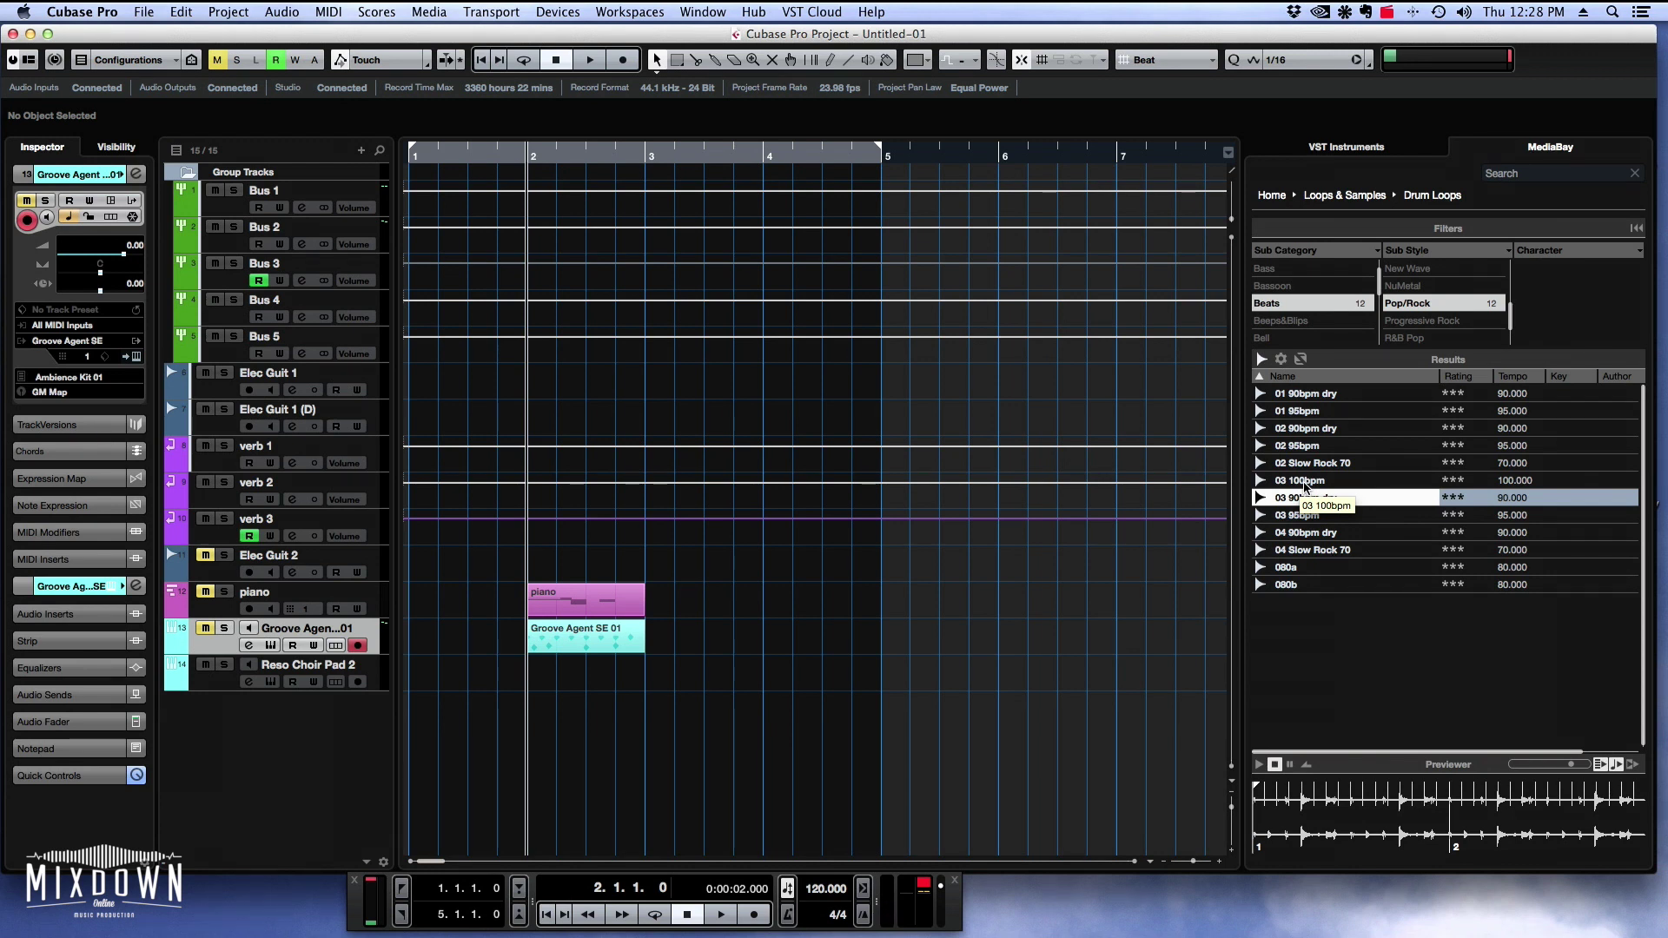
{"action": "left_click", "coordinate": [1303, 481]}
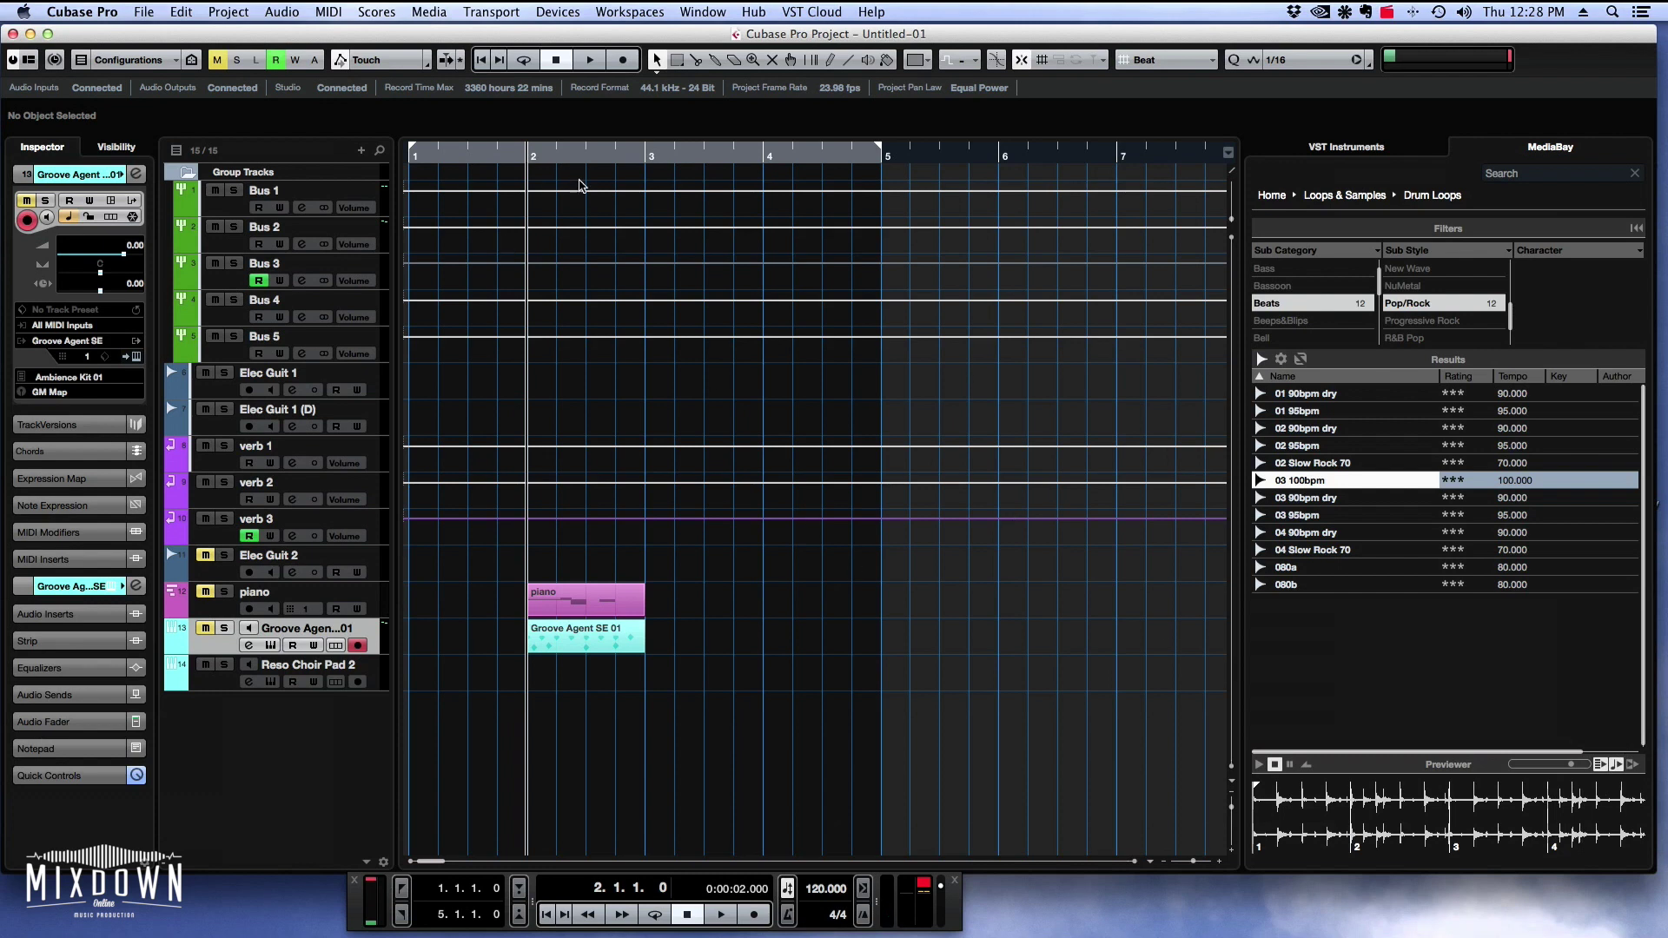
{"action": "left_click", "coordinate": [646, 155]}
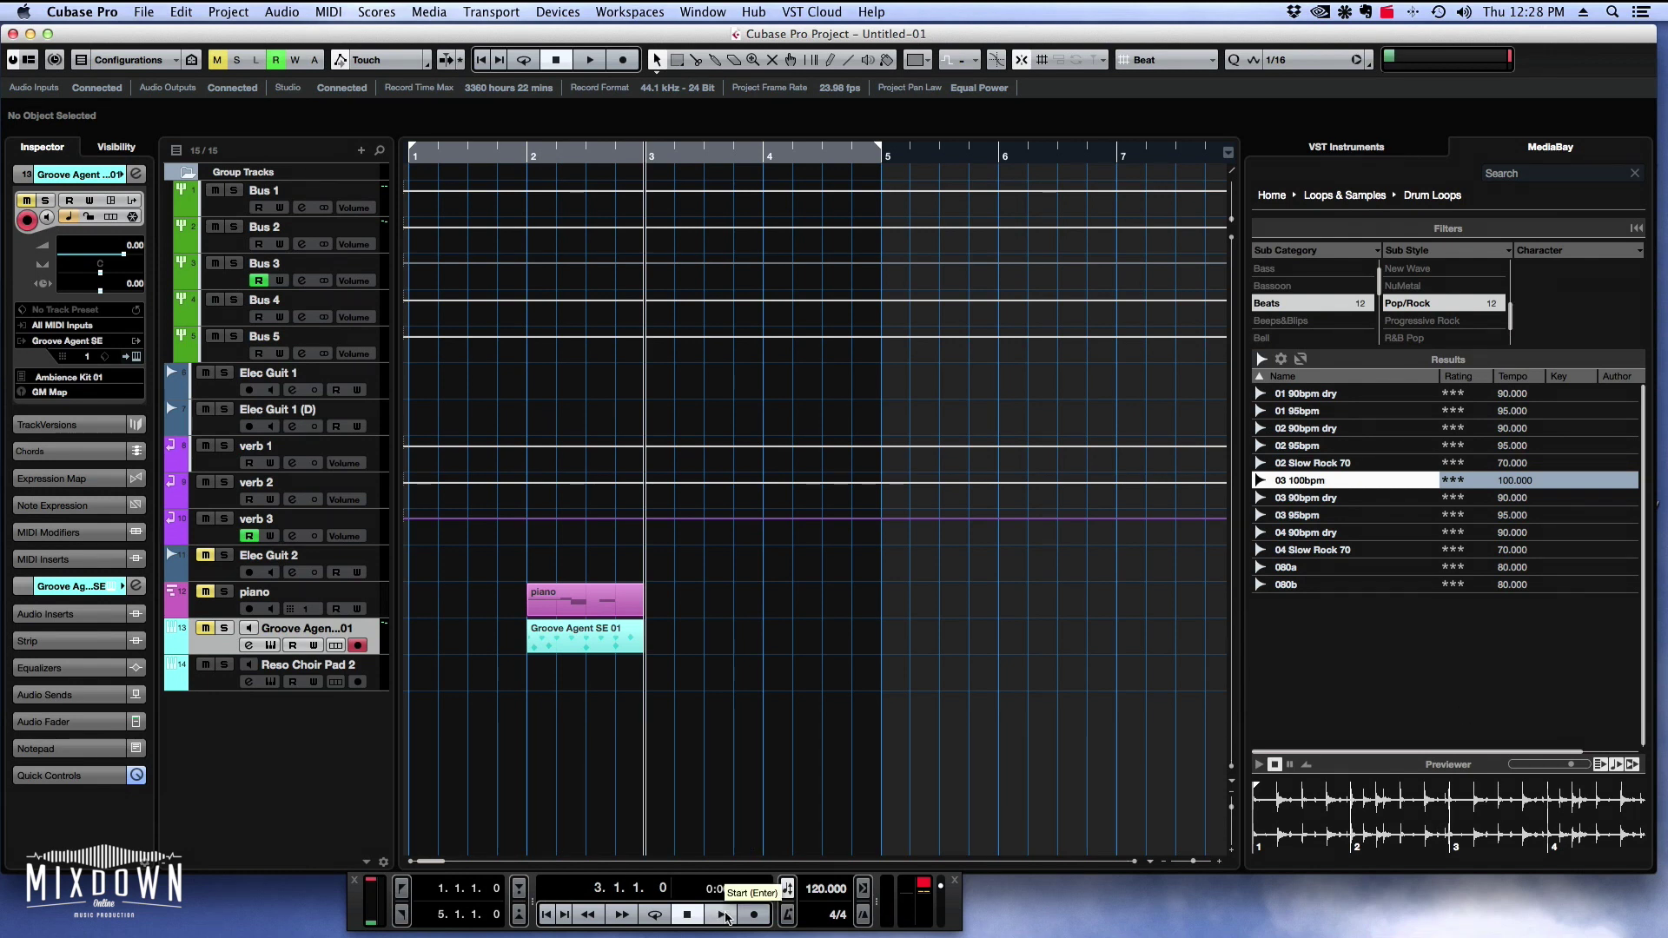
{"action": "left_click", "coordinate": [725, 915]}
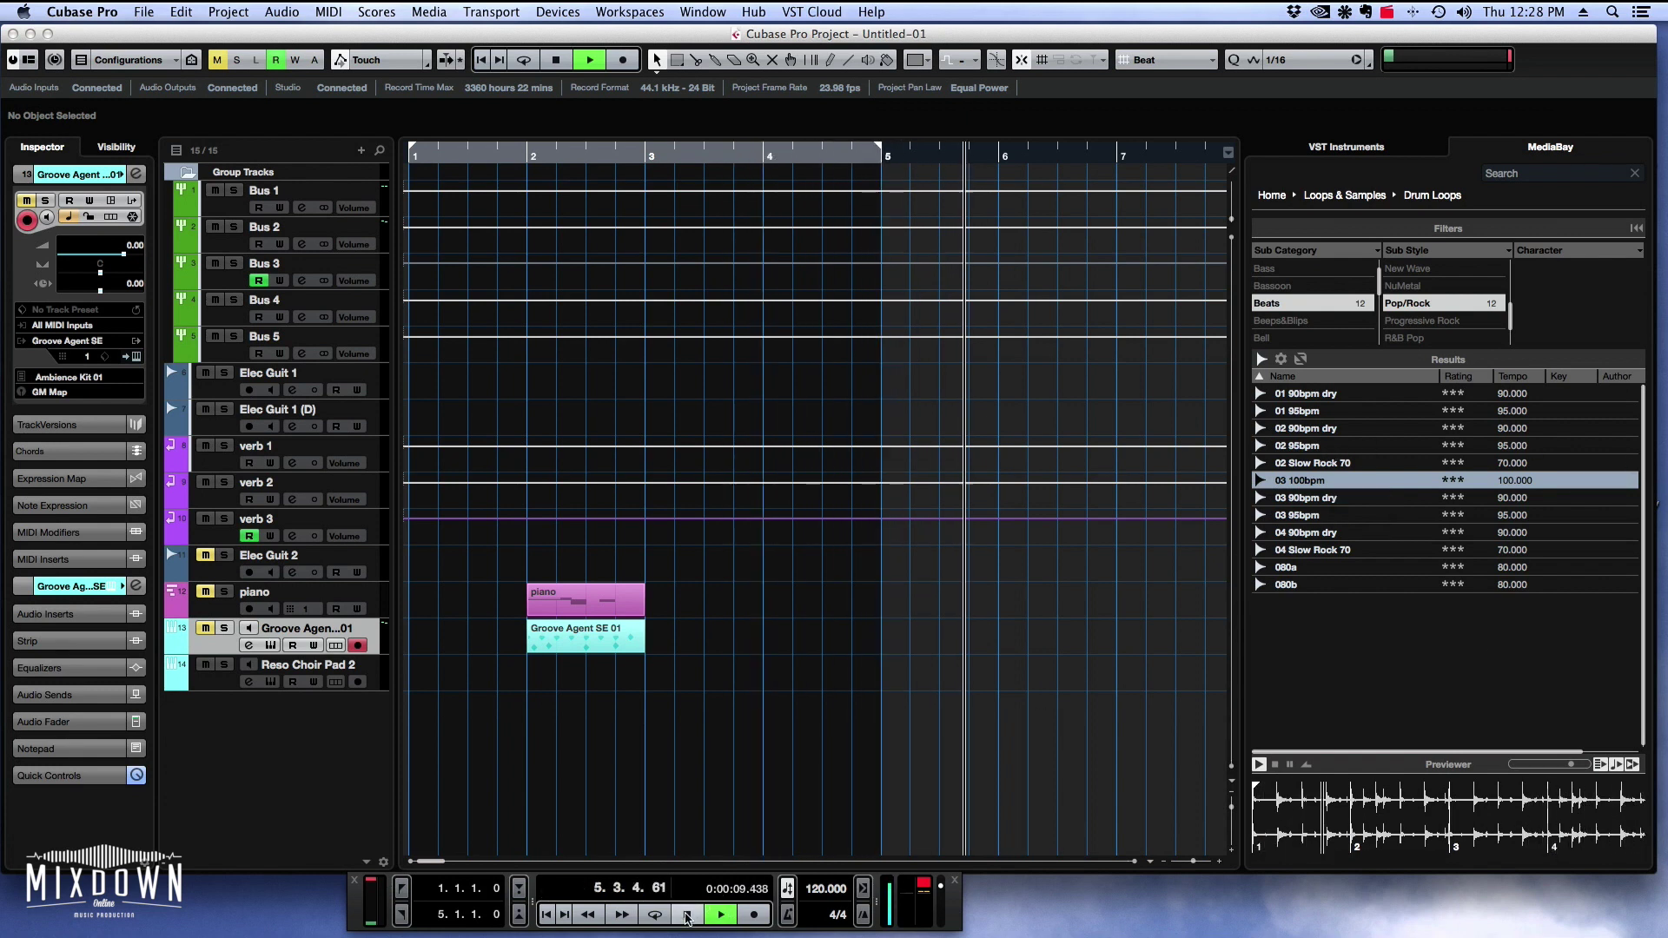
{"action": "left_click", "coordinate": [688, 914]}
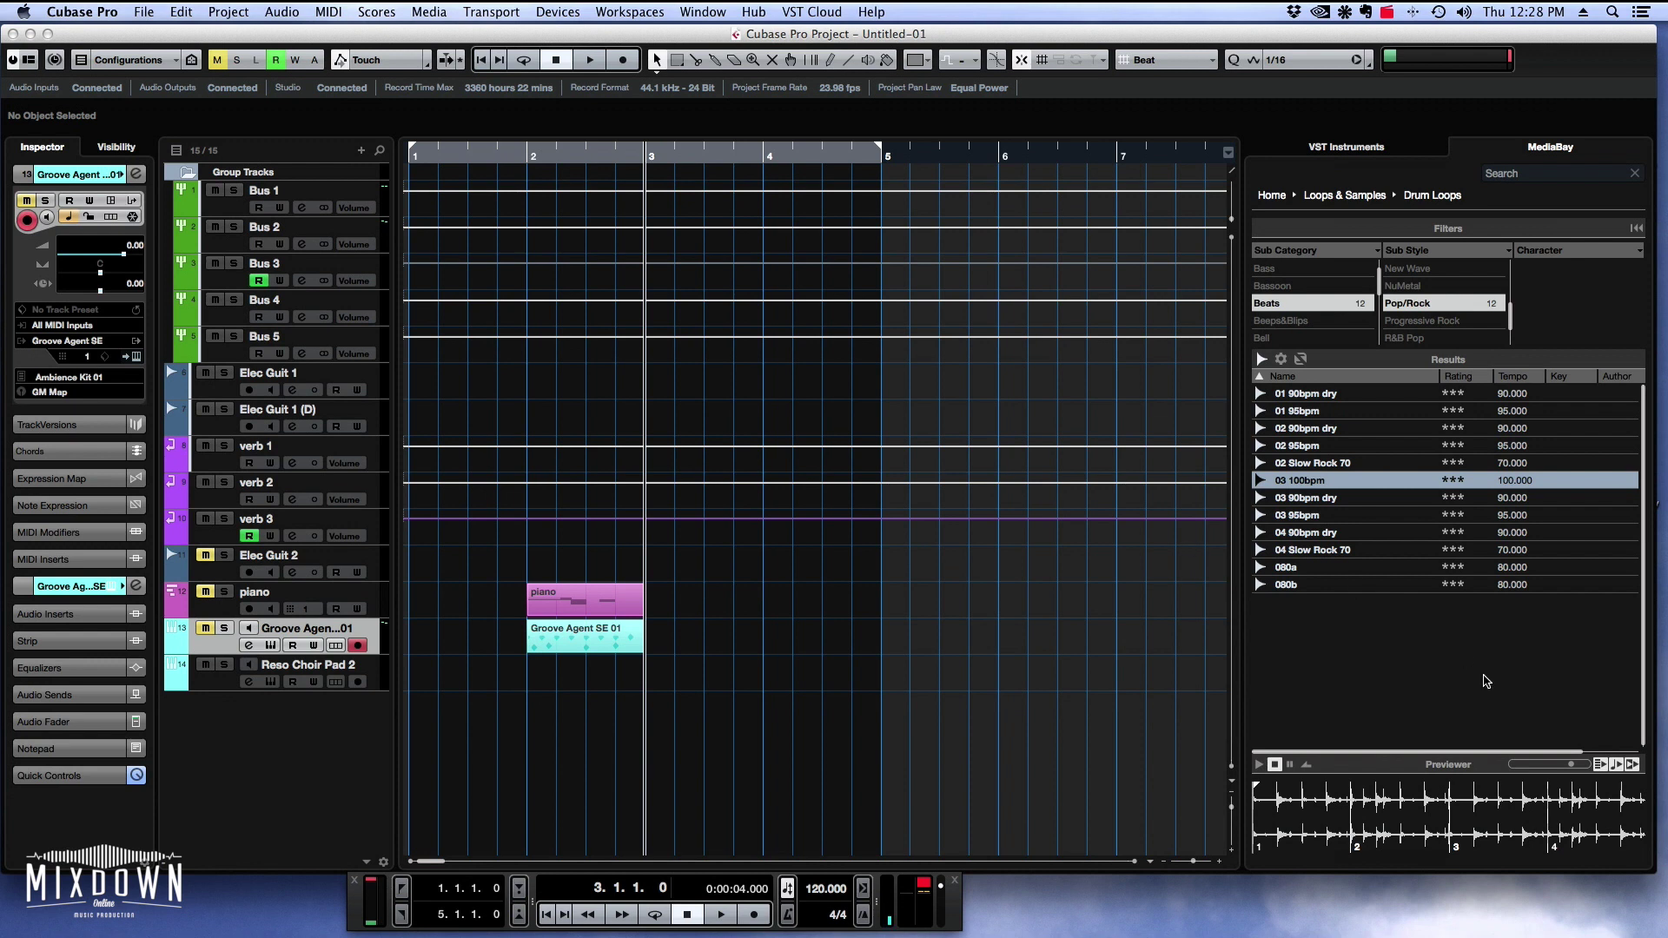
{"action": "left_click", "coordinate": [1632, 765]}
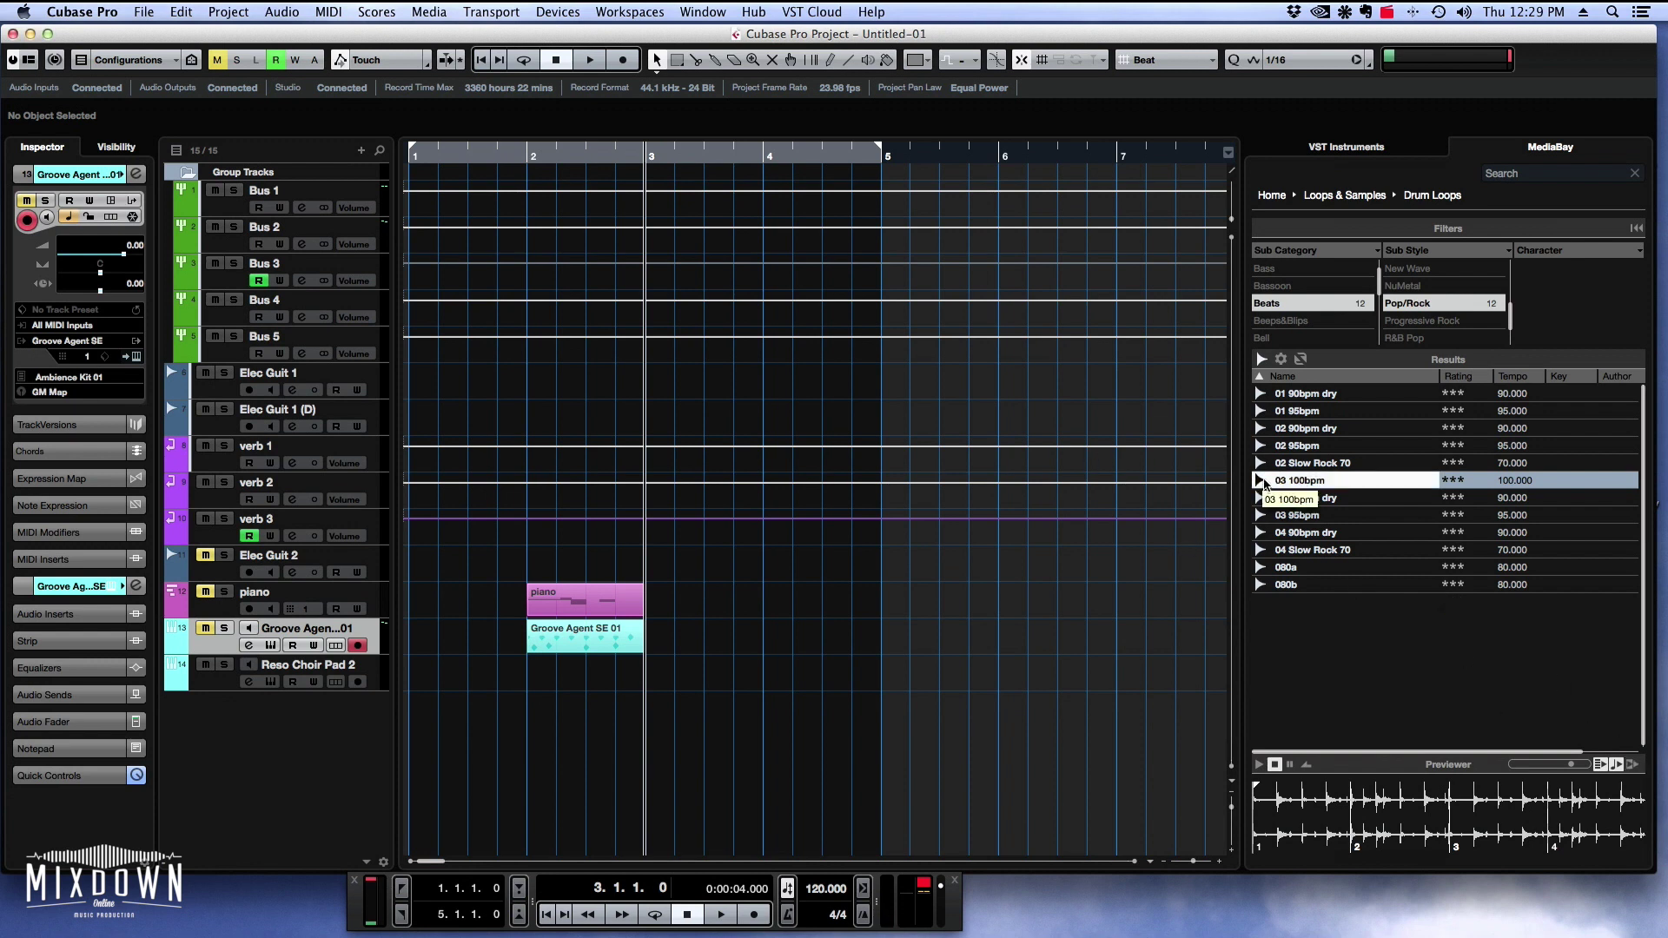
Drag the 03 100bpm loop into the project at bar 3 and play it back briefly.
{"action": "left_click_drag", "start_coordinate": [1261, 485], "coordinate": [643, 717]}
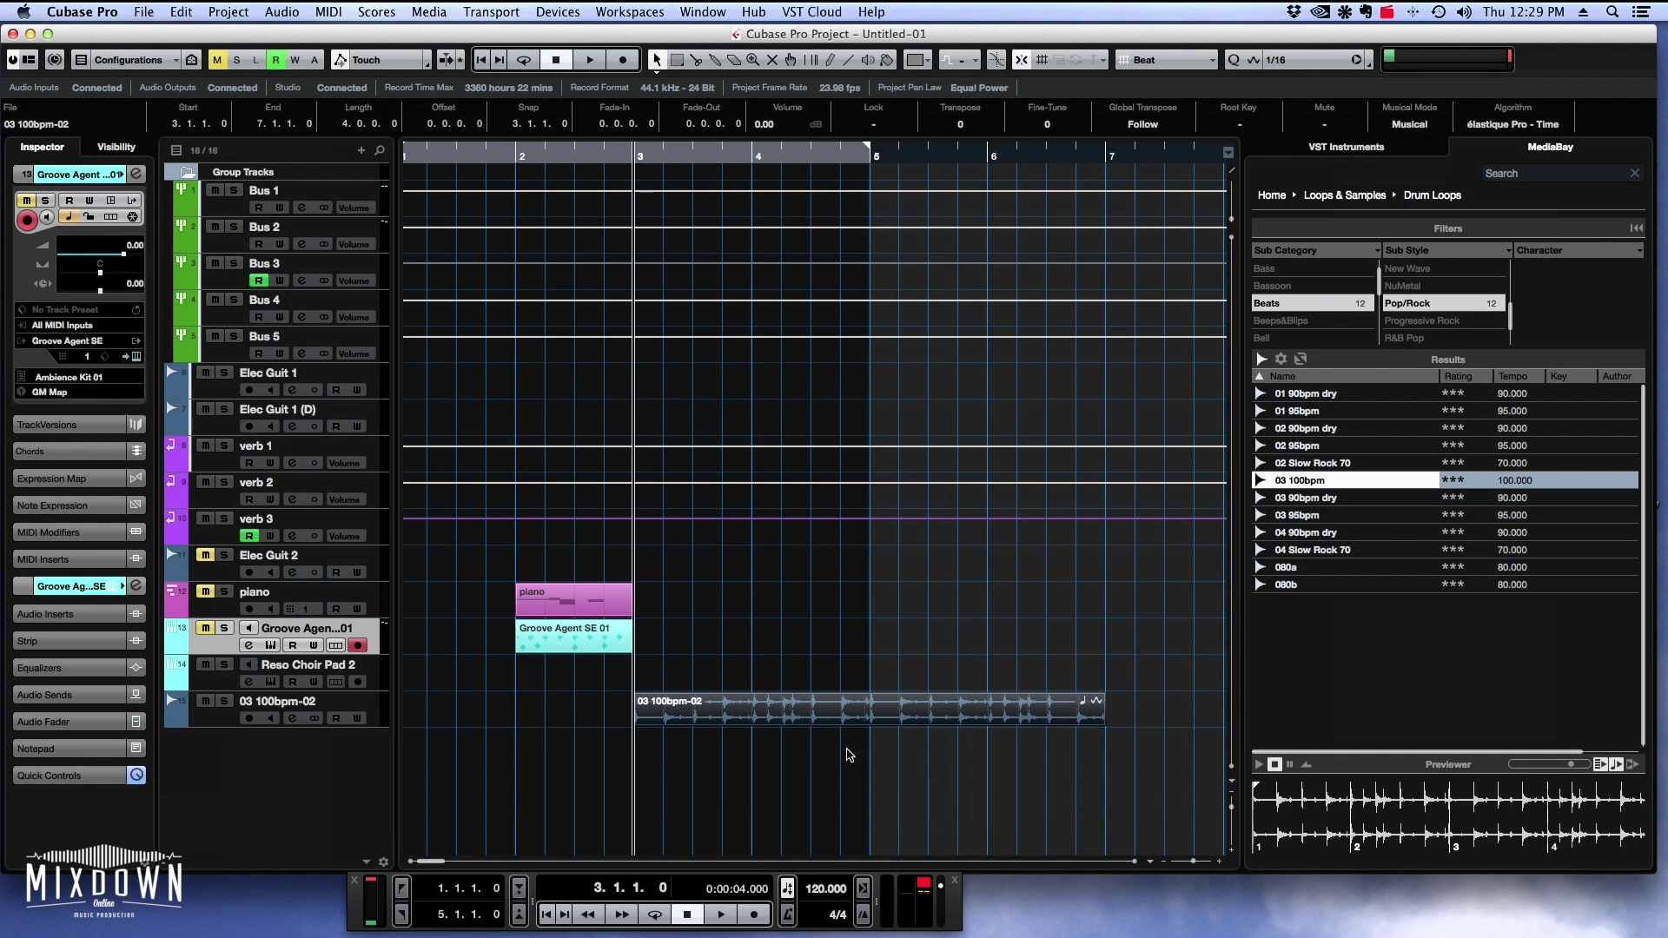
{"action": "key", "text": "space"}
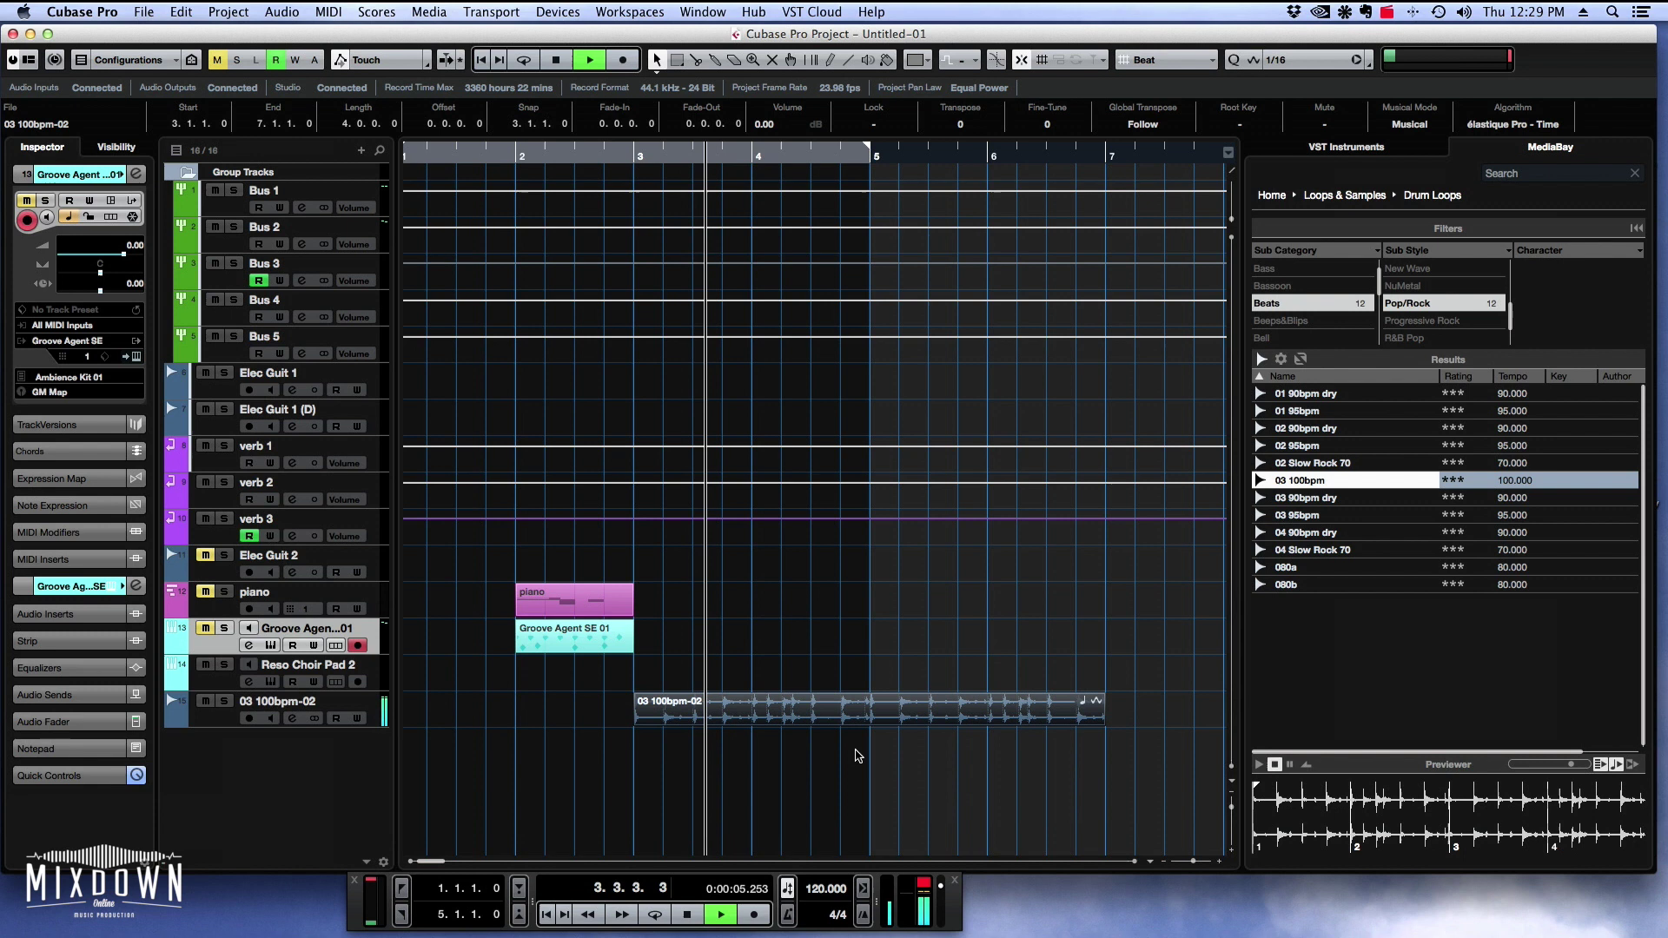
{"action": "key", "text": "space"}
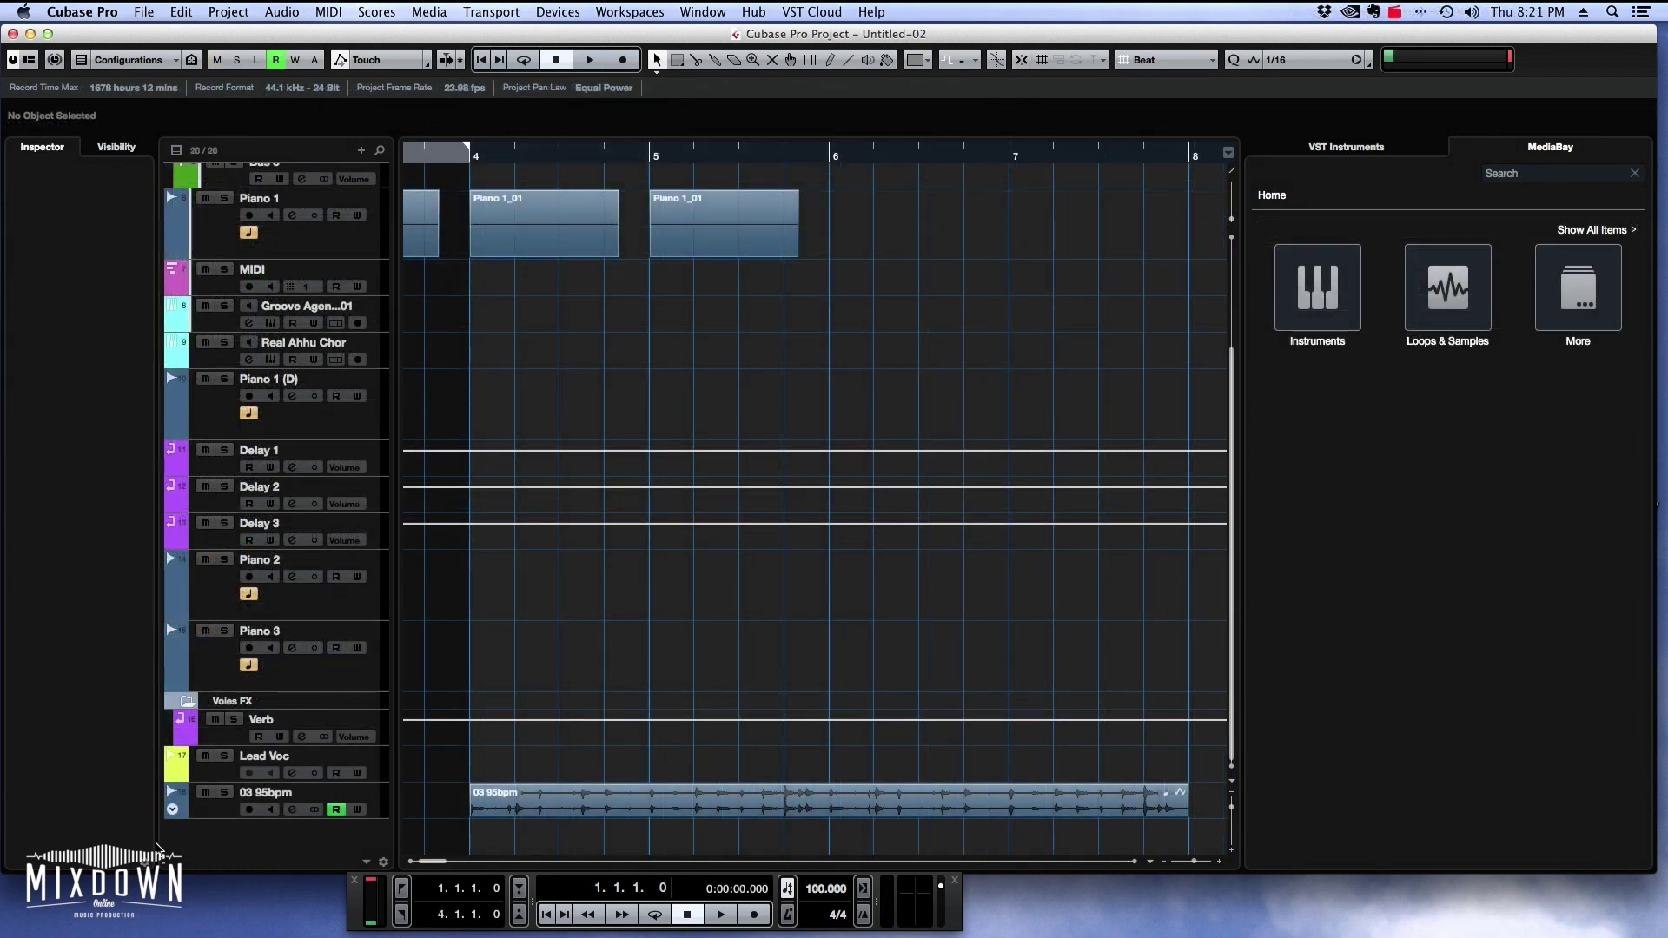
Show the 03 95bpm Volume automation lane and nudge a selected group of points slightly earlier.
{"action": "left_click", "coordinate": [172, 808]}
{"action": "scroll", "coordinate": [646, 770], "scroll_direction": "down", "scroll_amount": 3}
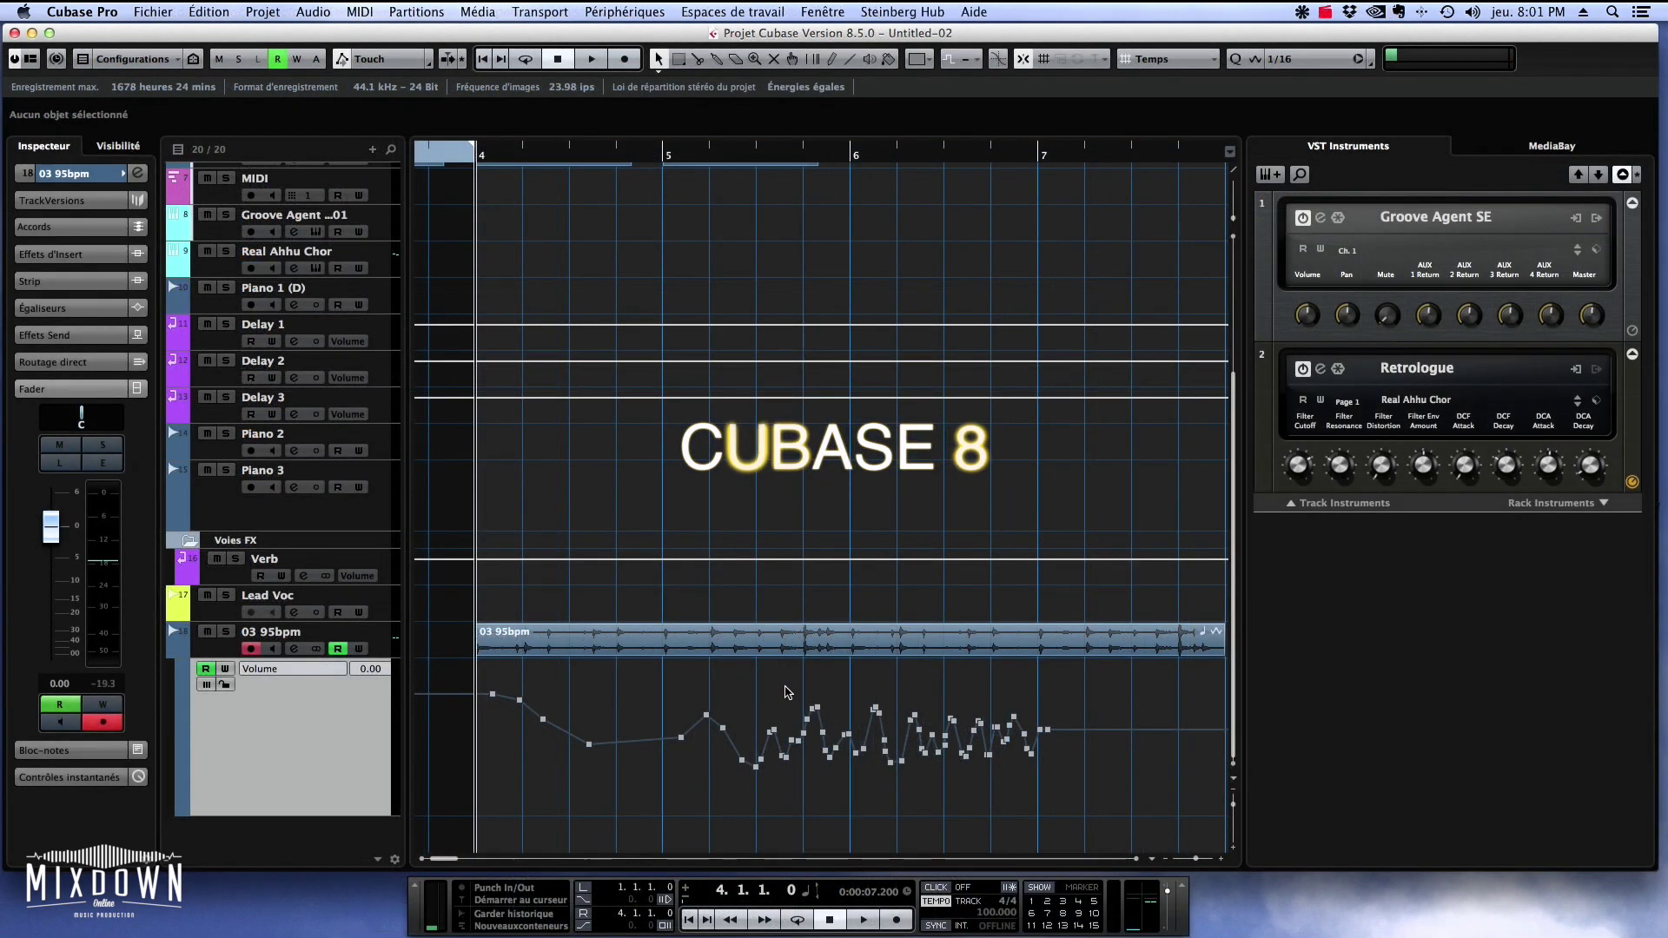
{"action": "left_click_drag", "start_coordinate": [780, 681], "coordinate": [830, 773]}
{"action": "mouse_move", "coordinate": [814, 699]}
{"action": "left_mouse_down"}
{"action": "mouse_move", "coordinate": [780, 690]}
{"action": "mouse_move", "coordinate": [899, 691]}
{"action": "mouse_move", "coordinate": [782, 691]}
{"action": "mouse_move", "coordinate": [801, 688]}
{"action": "mouse_move", "coordinate": [793, 674]}
{"action": "left_mouse_up"}
{"action": "scroll", "coordinate": [790, 672], "scroll_direction": "up", "scroll_amount": 3}
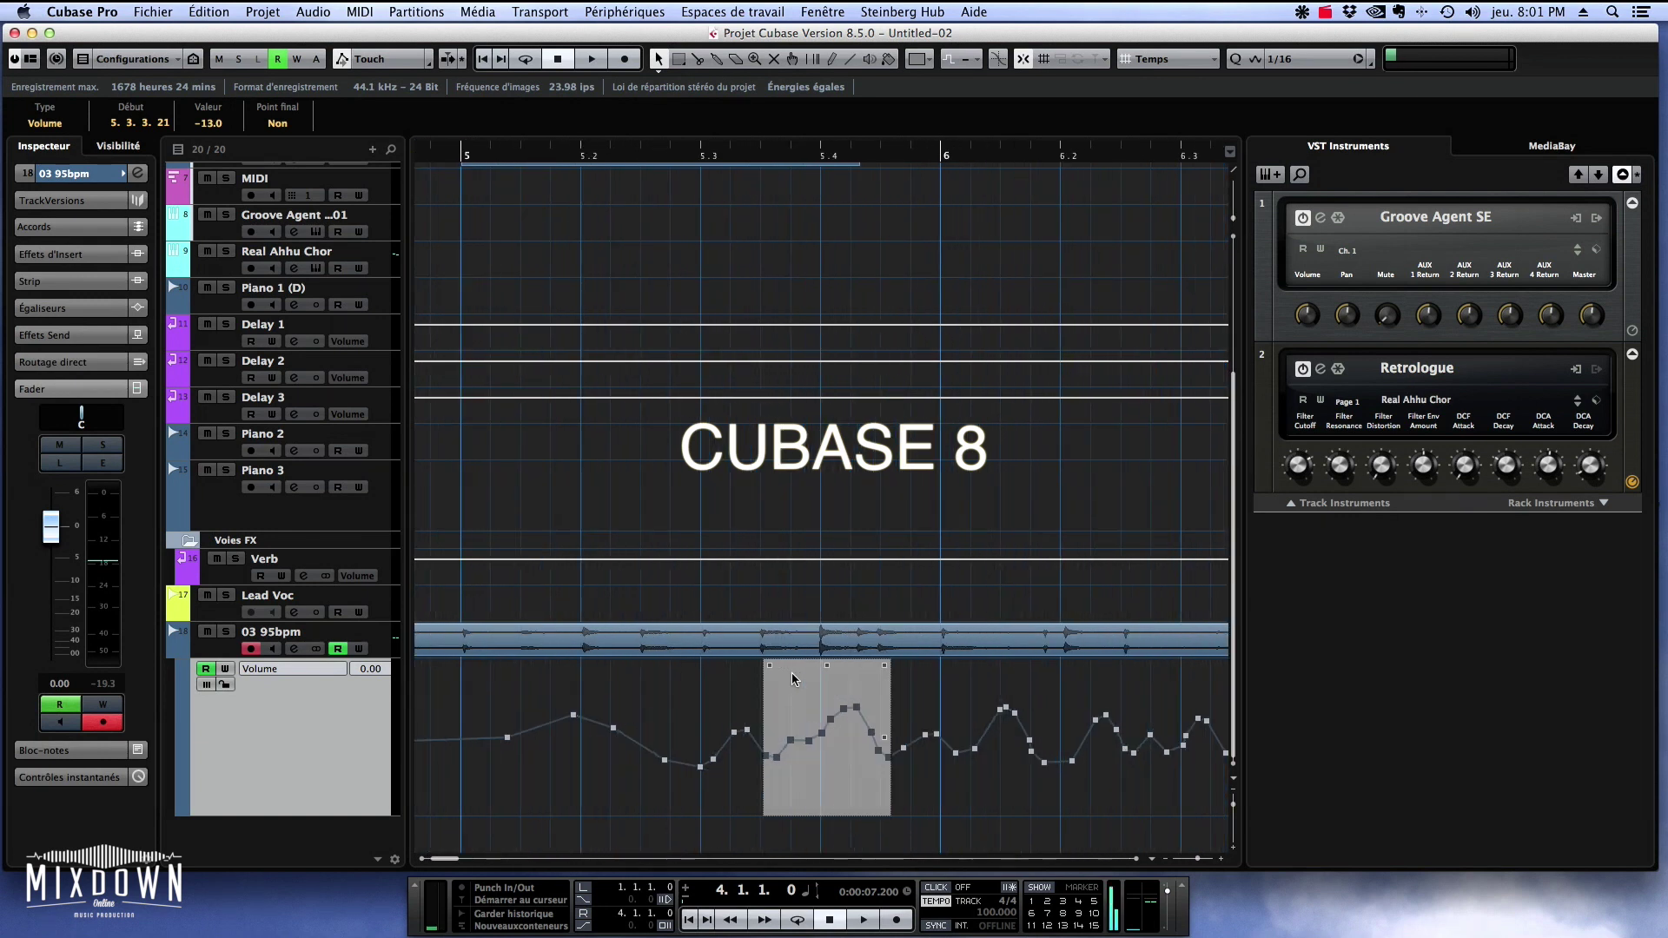
{"action": "left_click", "coordinate": [738, 681]}
Marquee-select the volume points around bar 5 and drag them left toward bar 4.5.
{"action": "left_click_drag", "start_coordinate": [776, 715], "coordinate": [826, 762]}
{"action": "left_click_drag", "start_coordinate": [804, 682], "coordinate": [756, 700]}
{"action": "left_click_drag", "start_coordinate": [641, 728], "coordinate": [786, 800]}
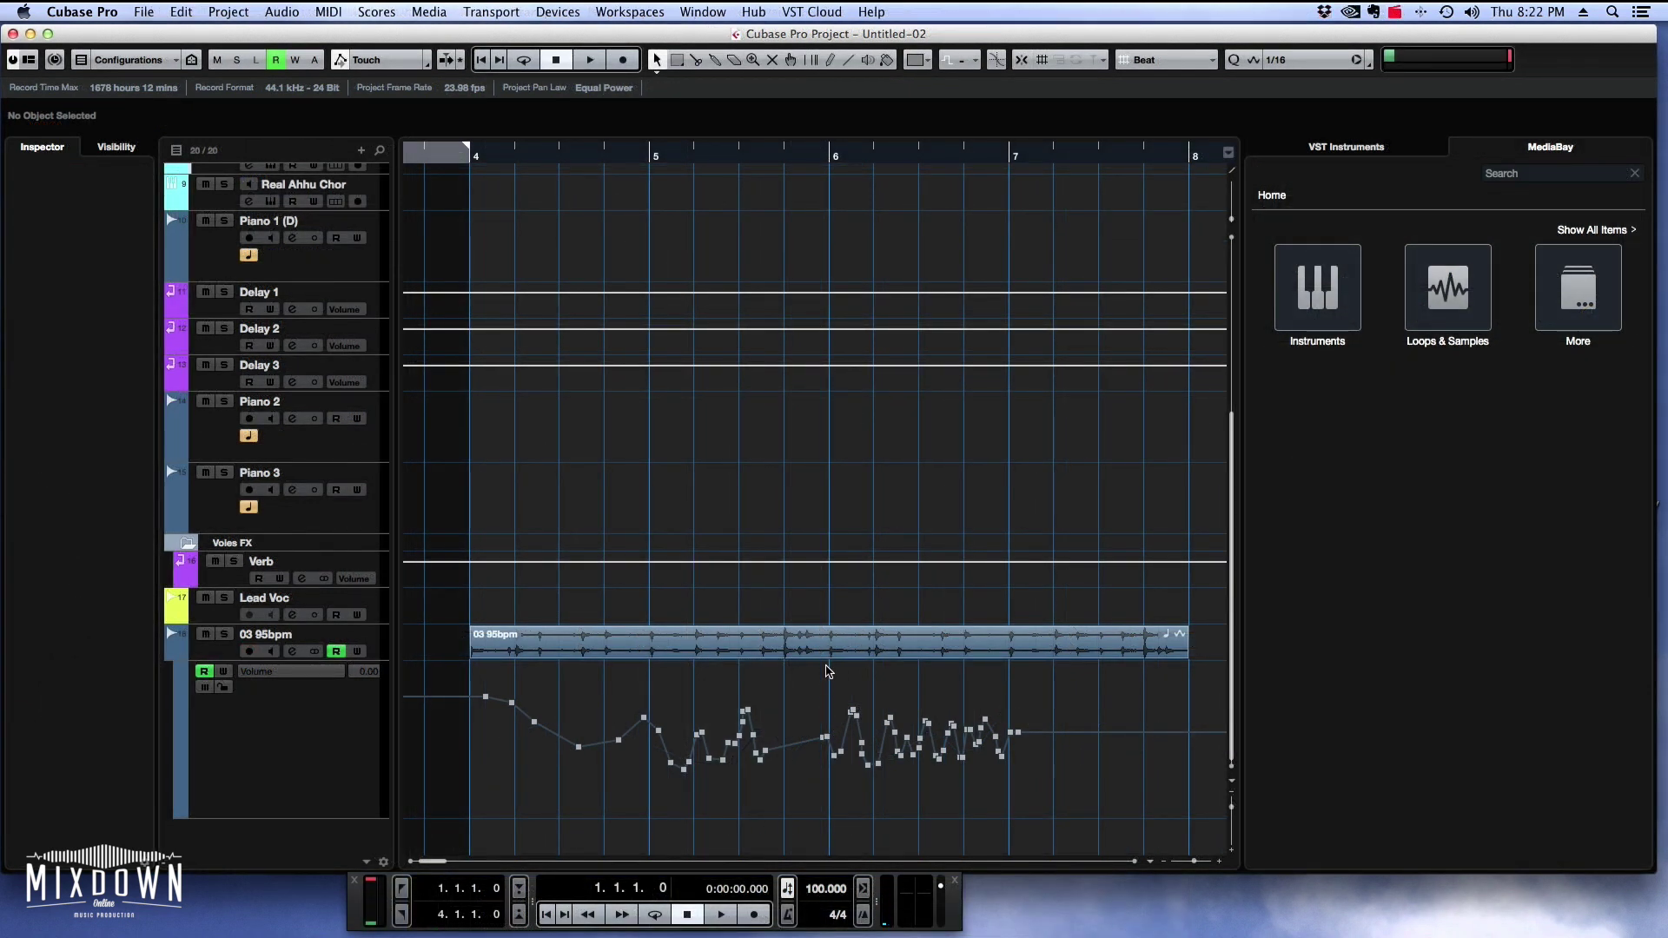
{"action": "left_click_drag", "start_coordinate": [700, 691], "coordinate": [775, 788]}
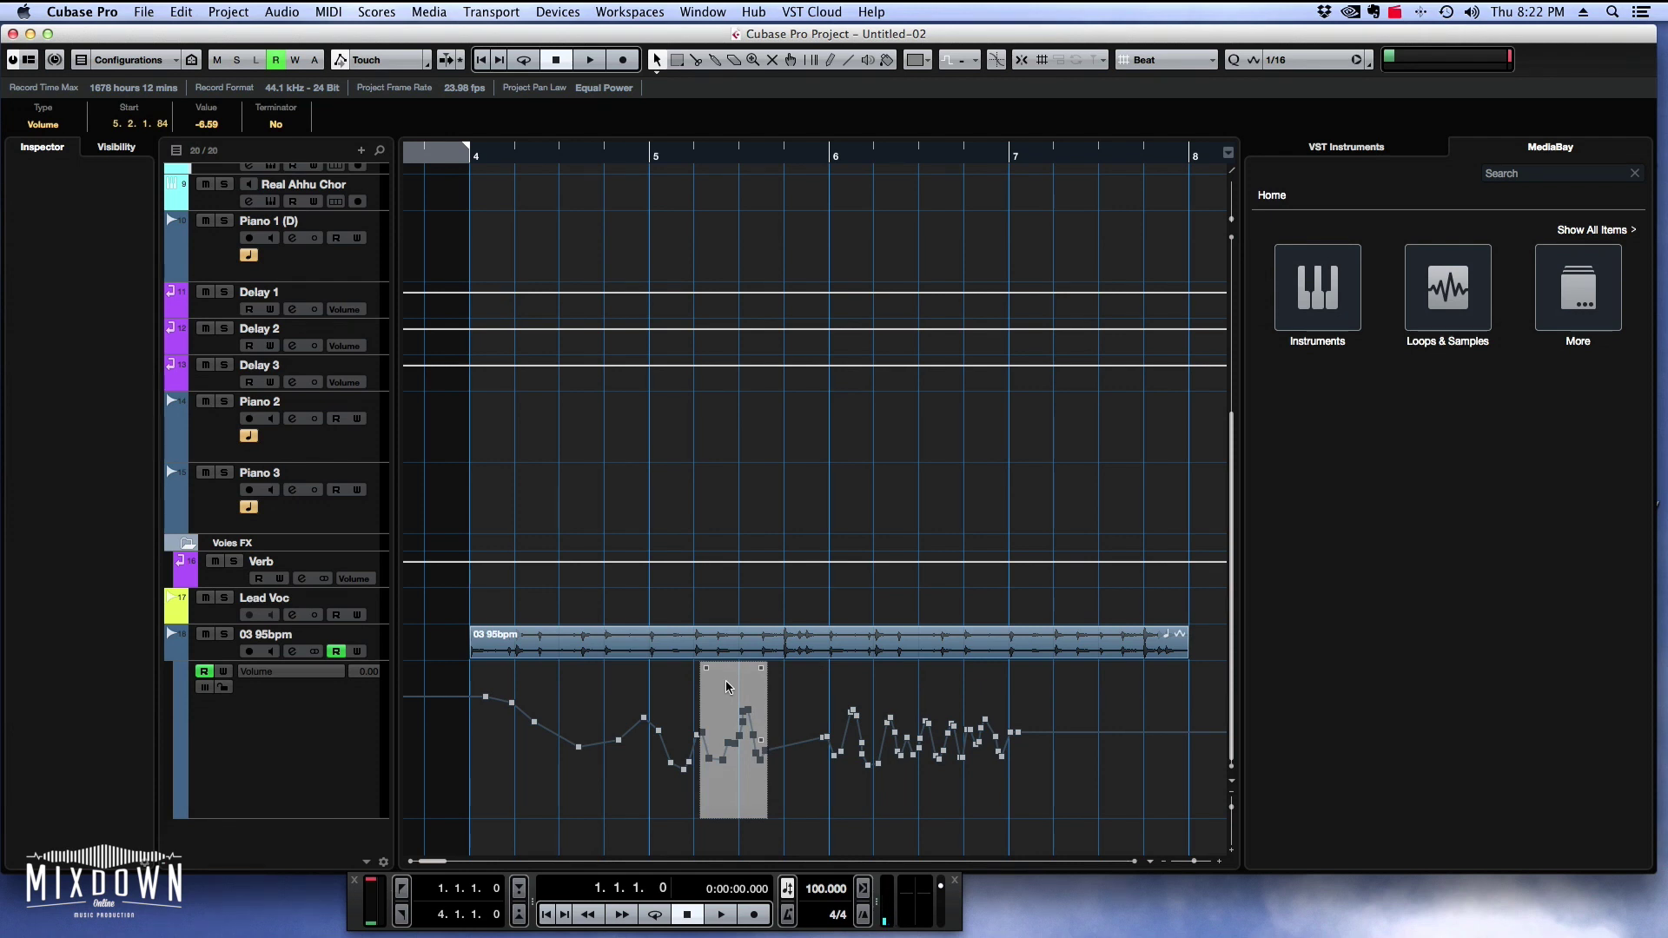
{"action": "left_click_drag", "start_coordinate": [726, 686], "coordinate": [653, 703]}
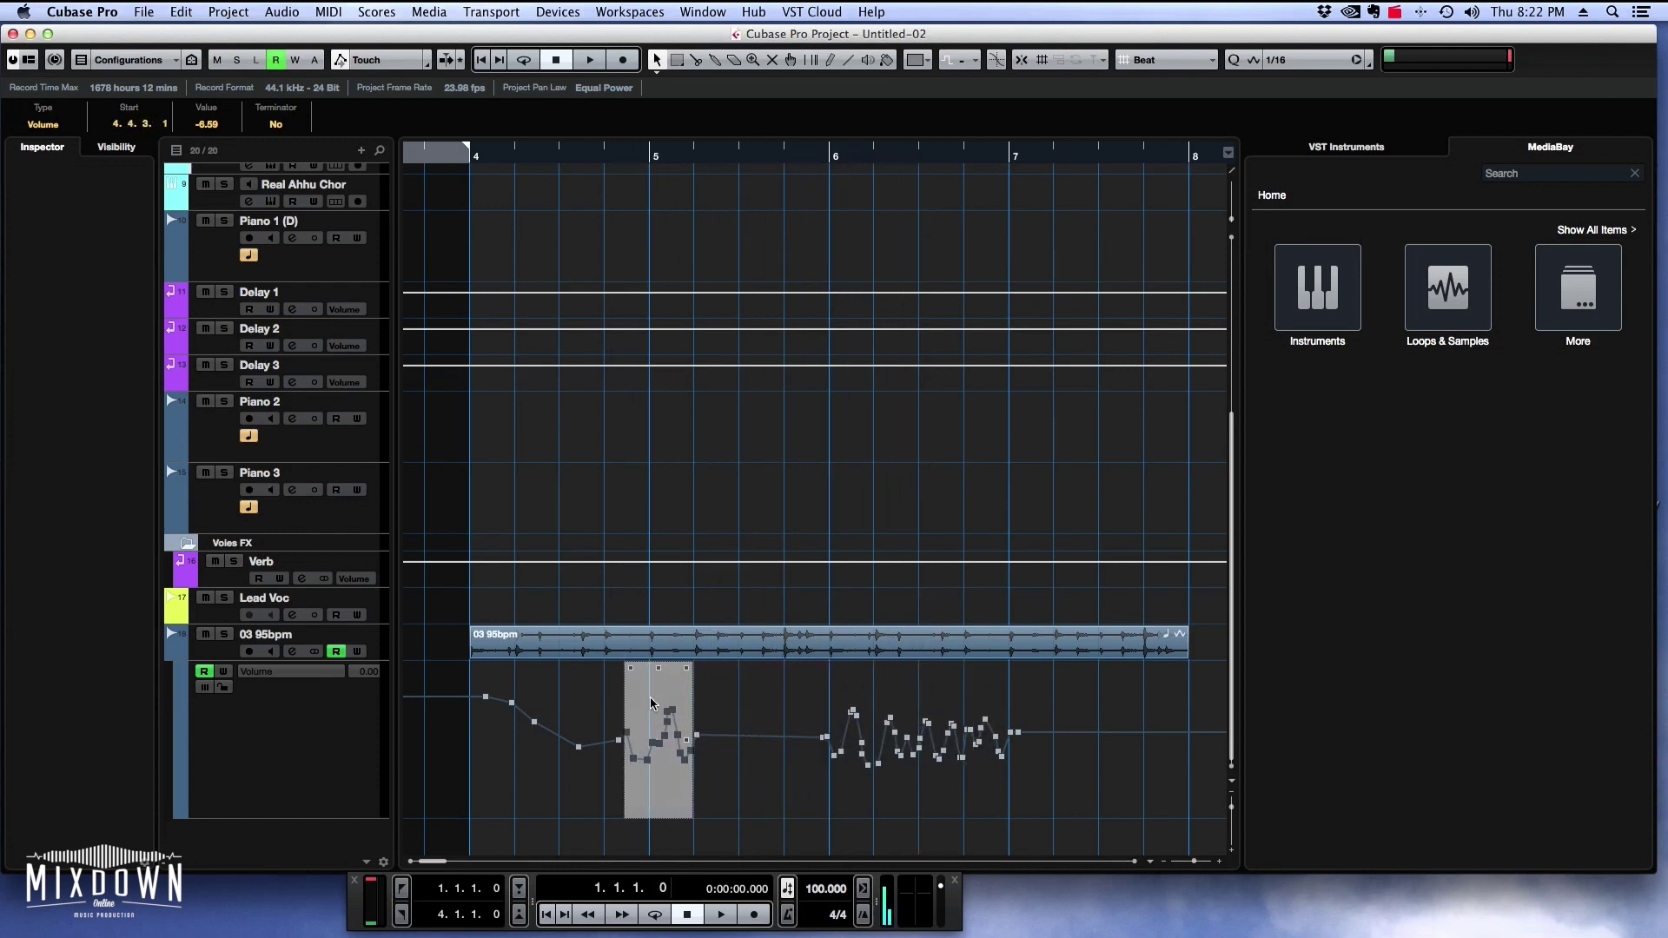